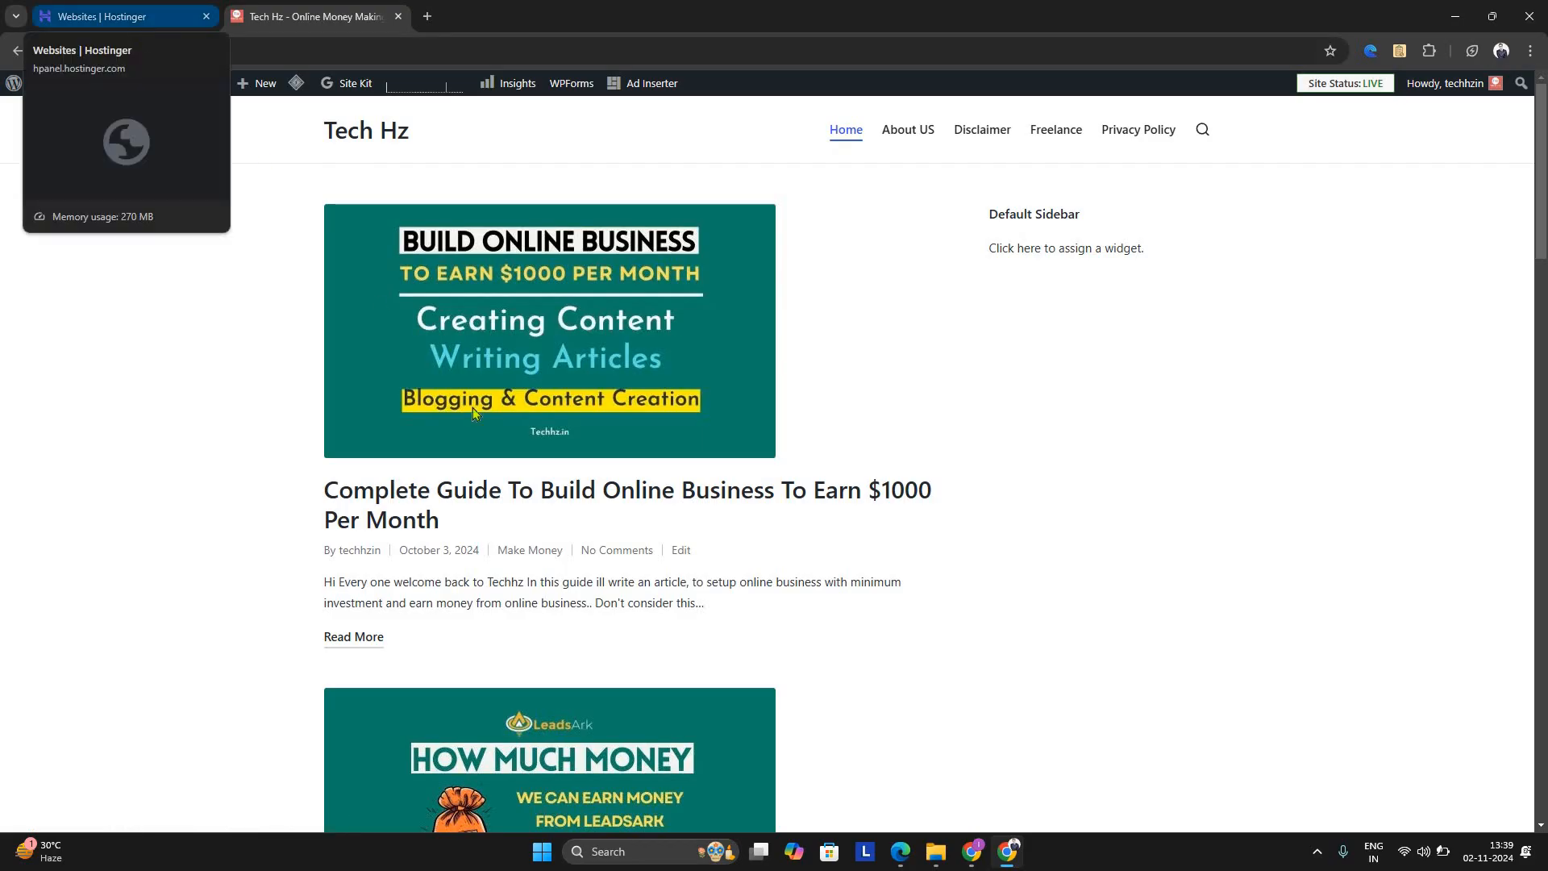
Switch to the Hostinger websites page and start adding a WordPress website to the Premium Web Hosting plan
click(133, 25)
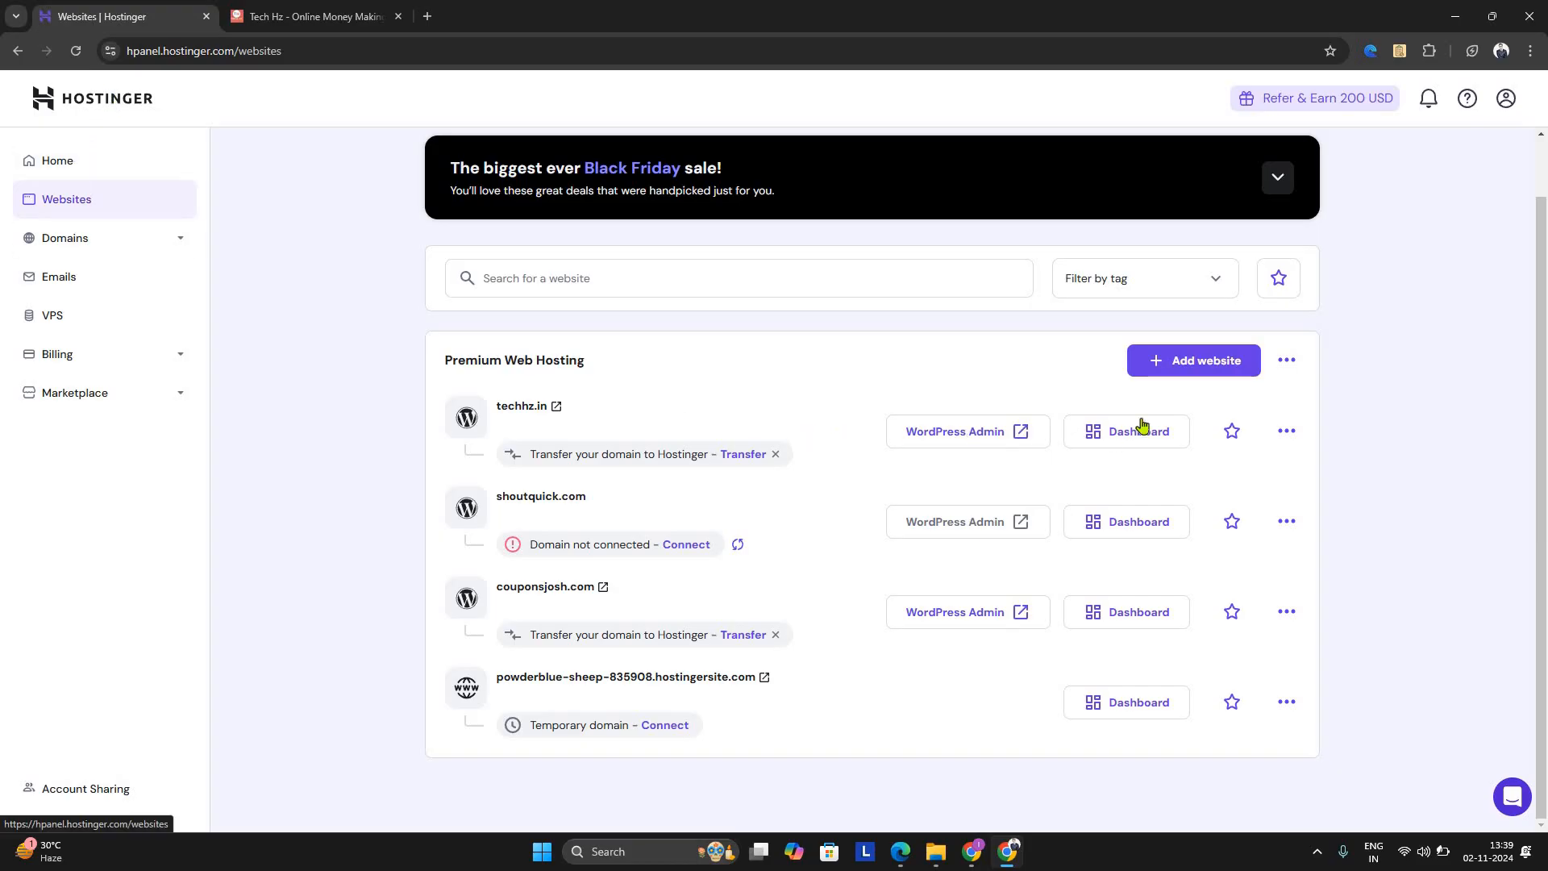
click(1147, 374)
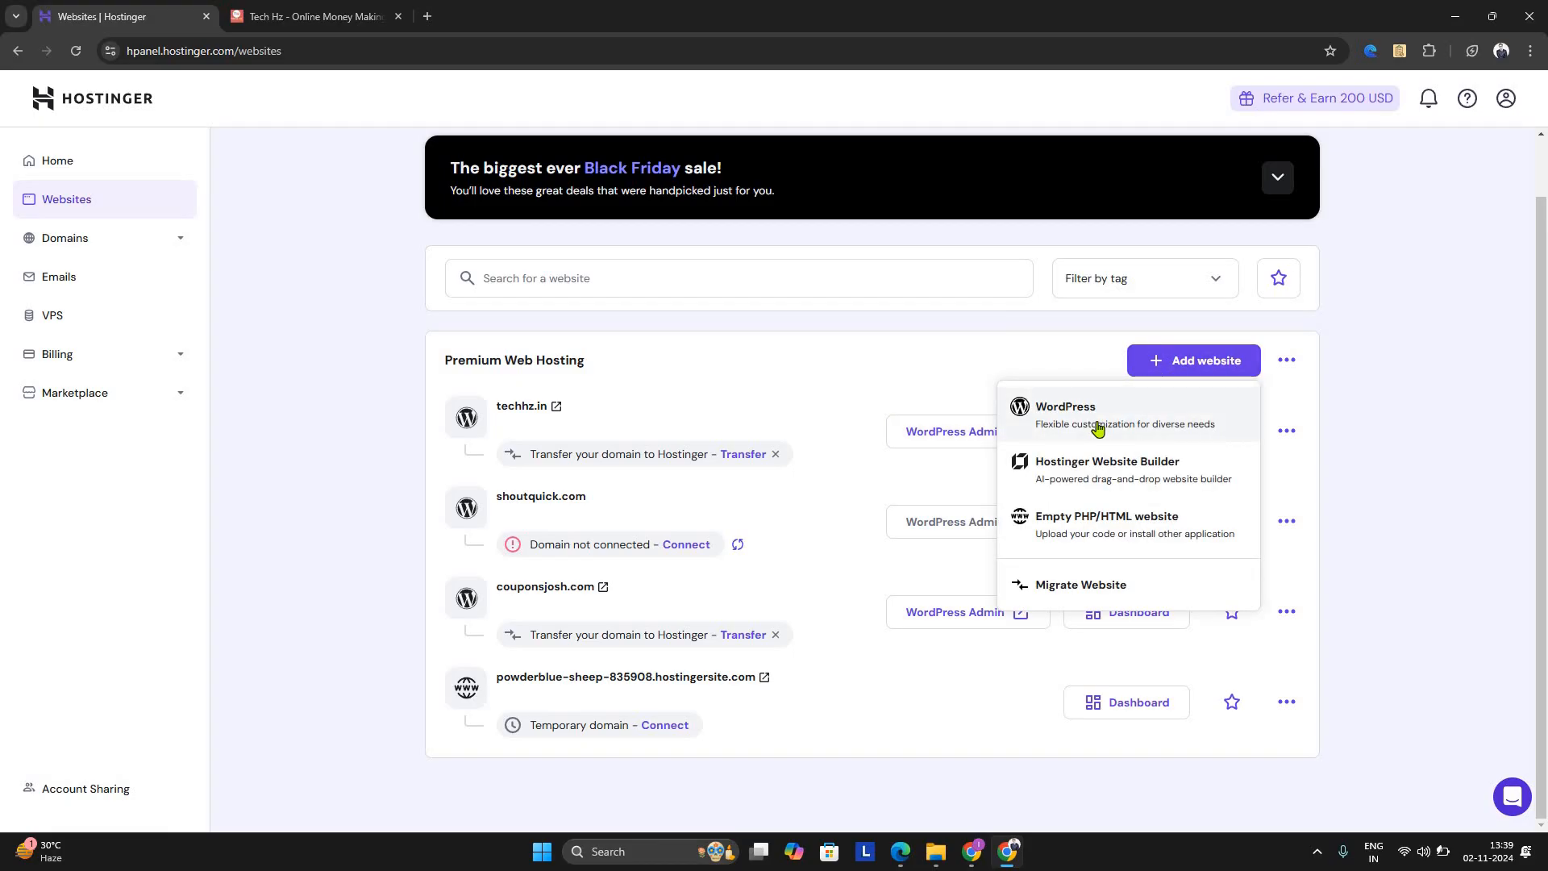
click(1098, 430)
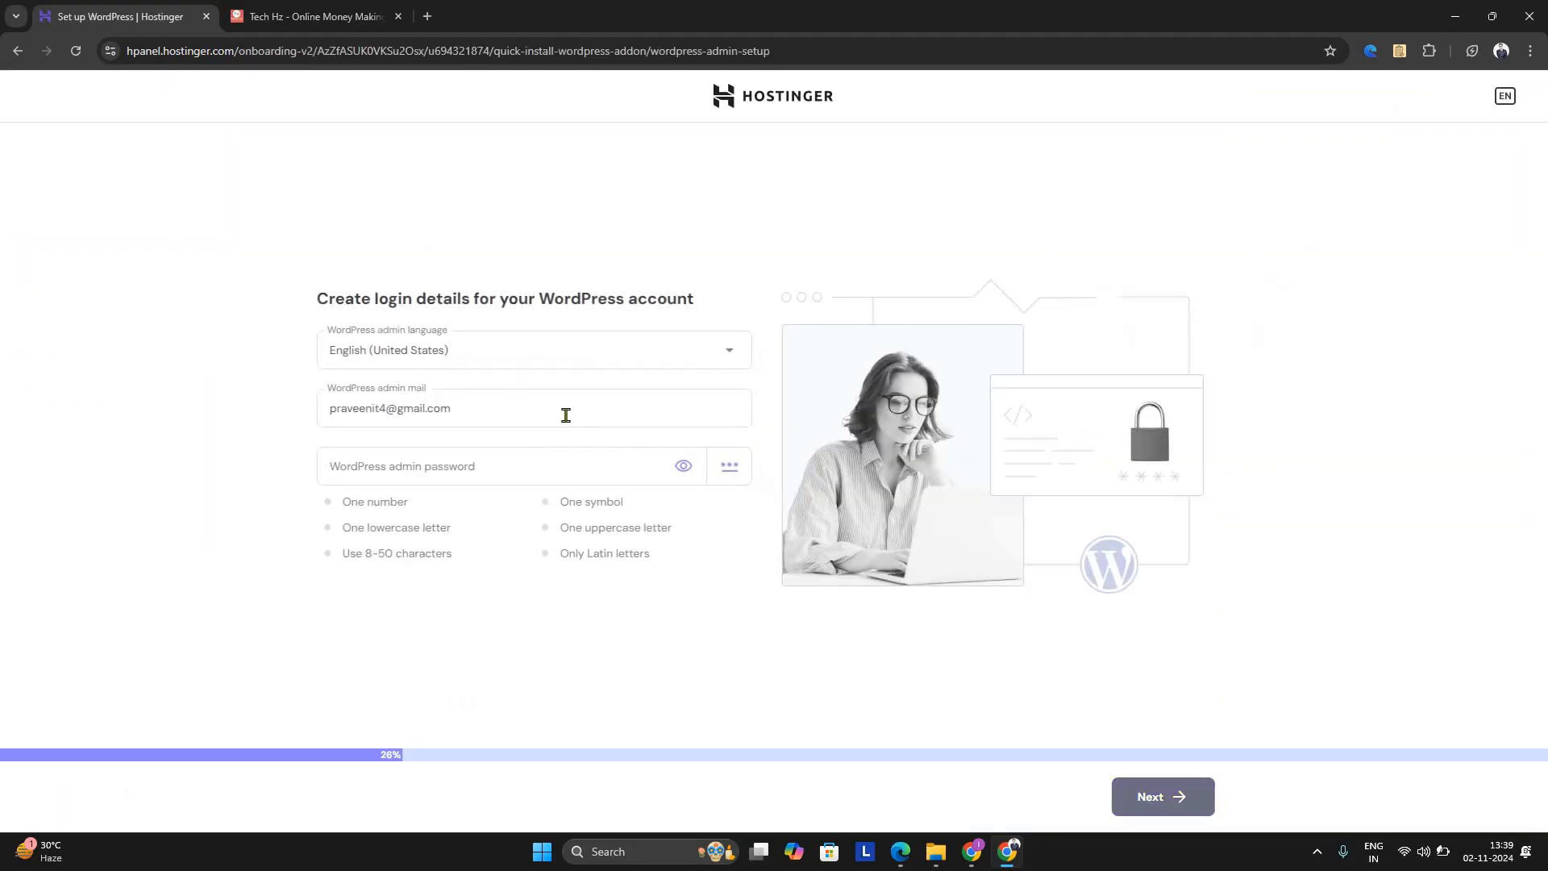
Replace the prefilled WordPress admin mail with the e-mail address for the new site
click(546, 482)
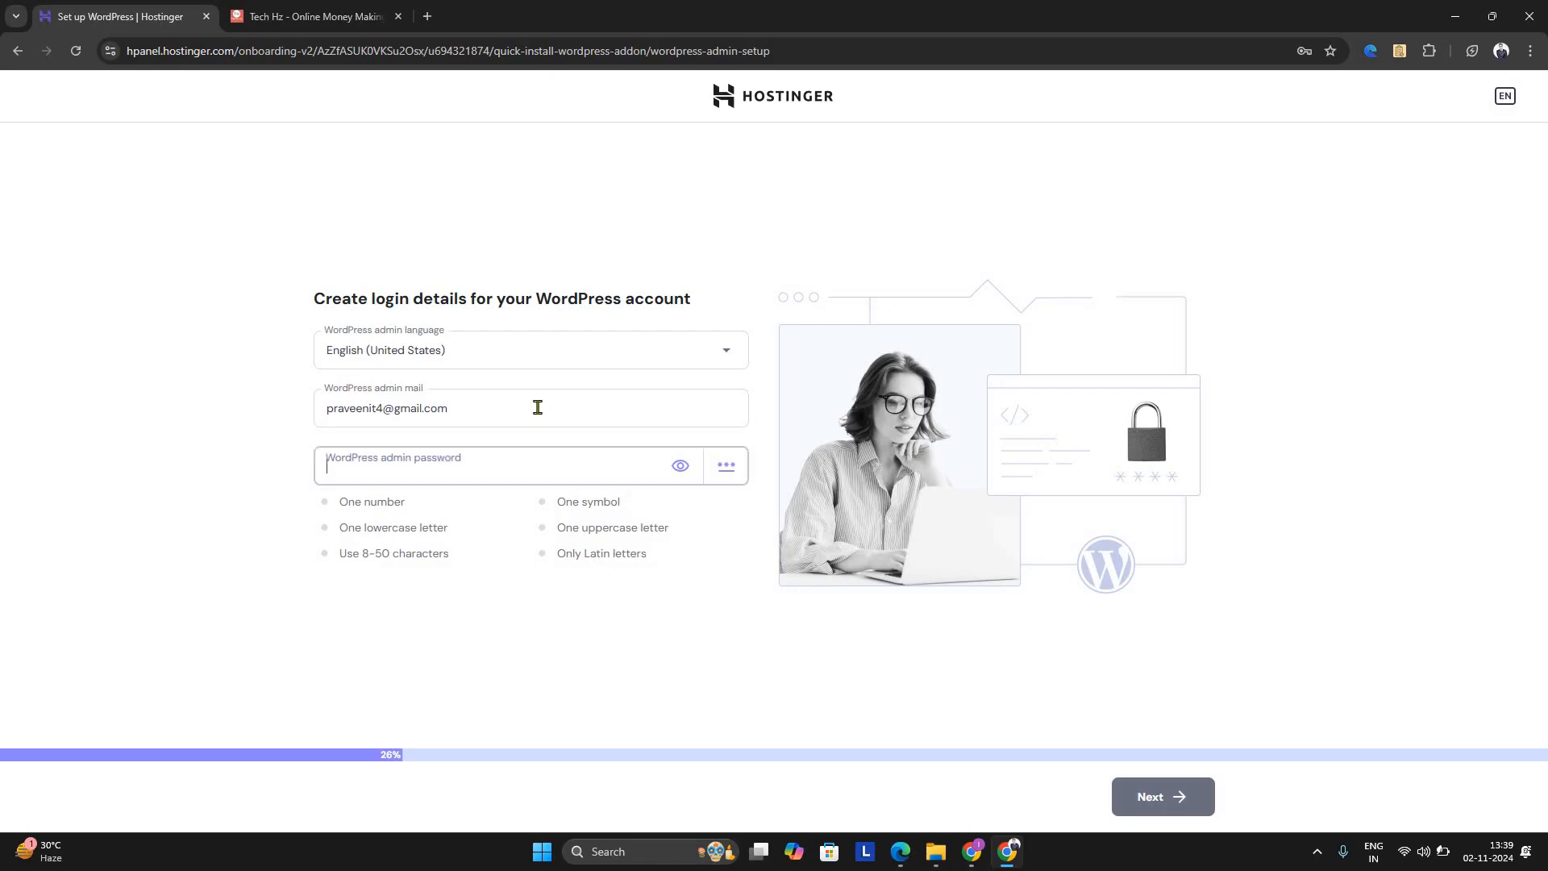
click(538, 407)
triple_click(620, 415)
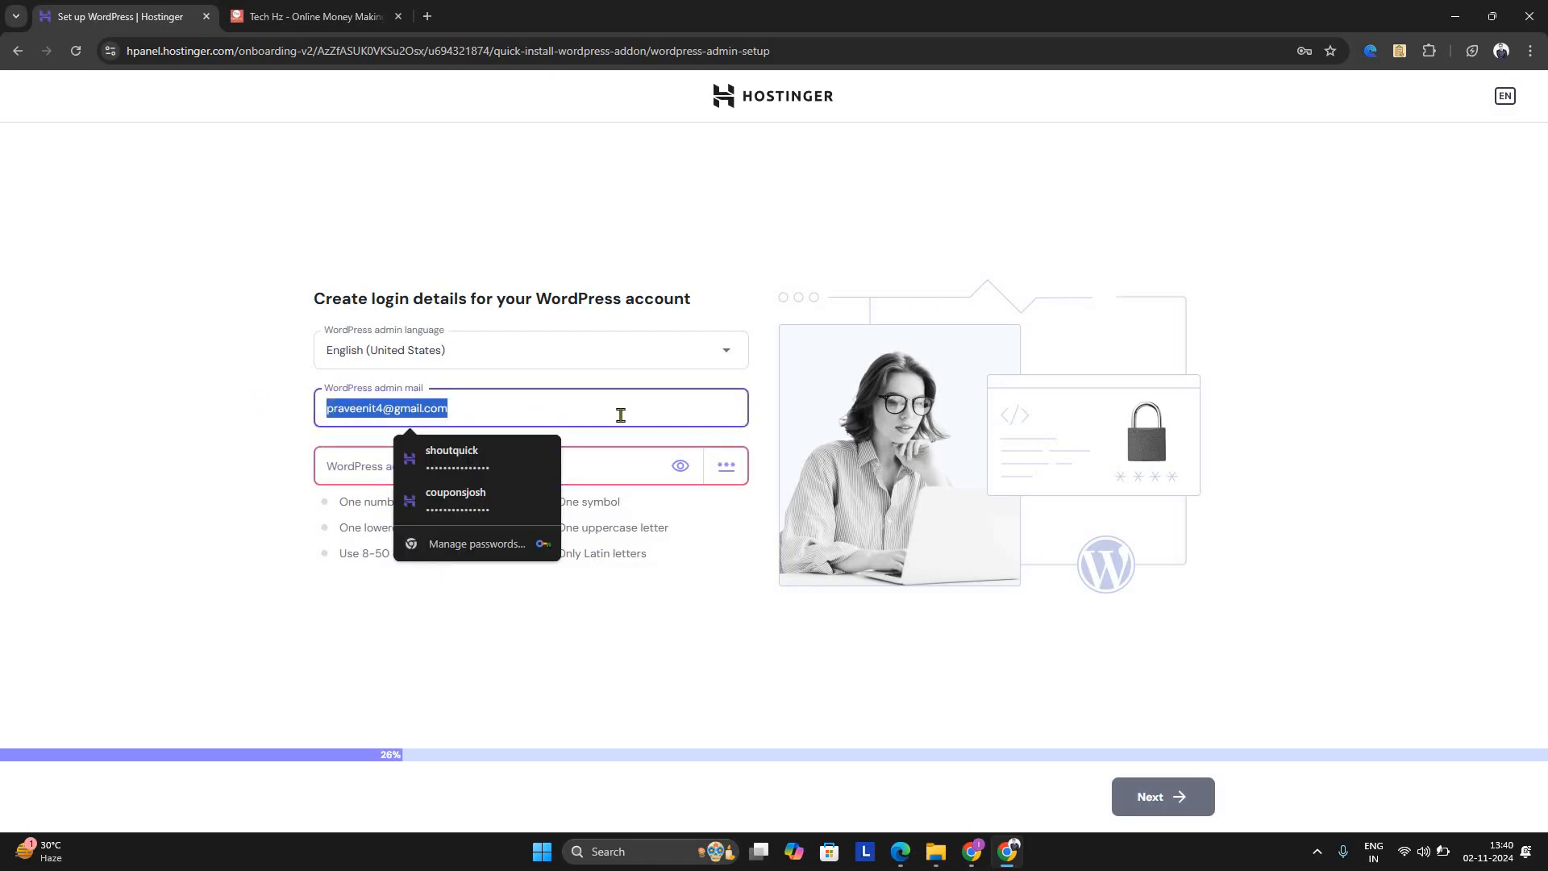
key(BackSpace)
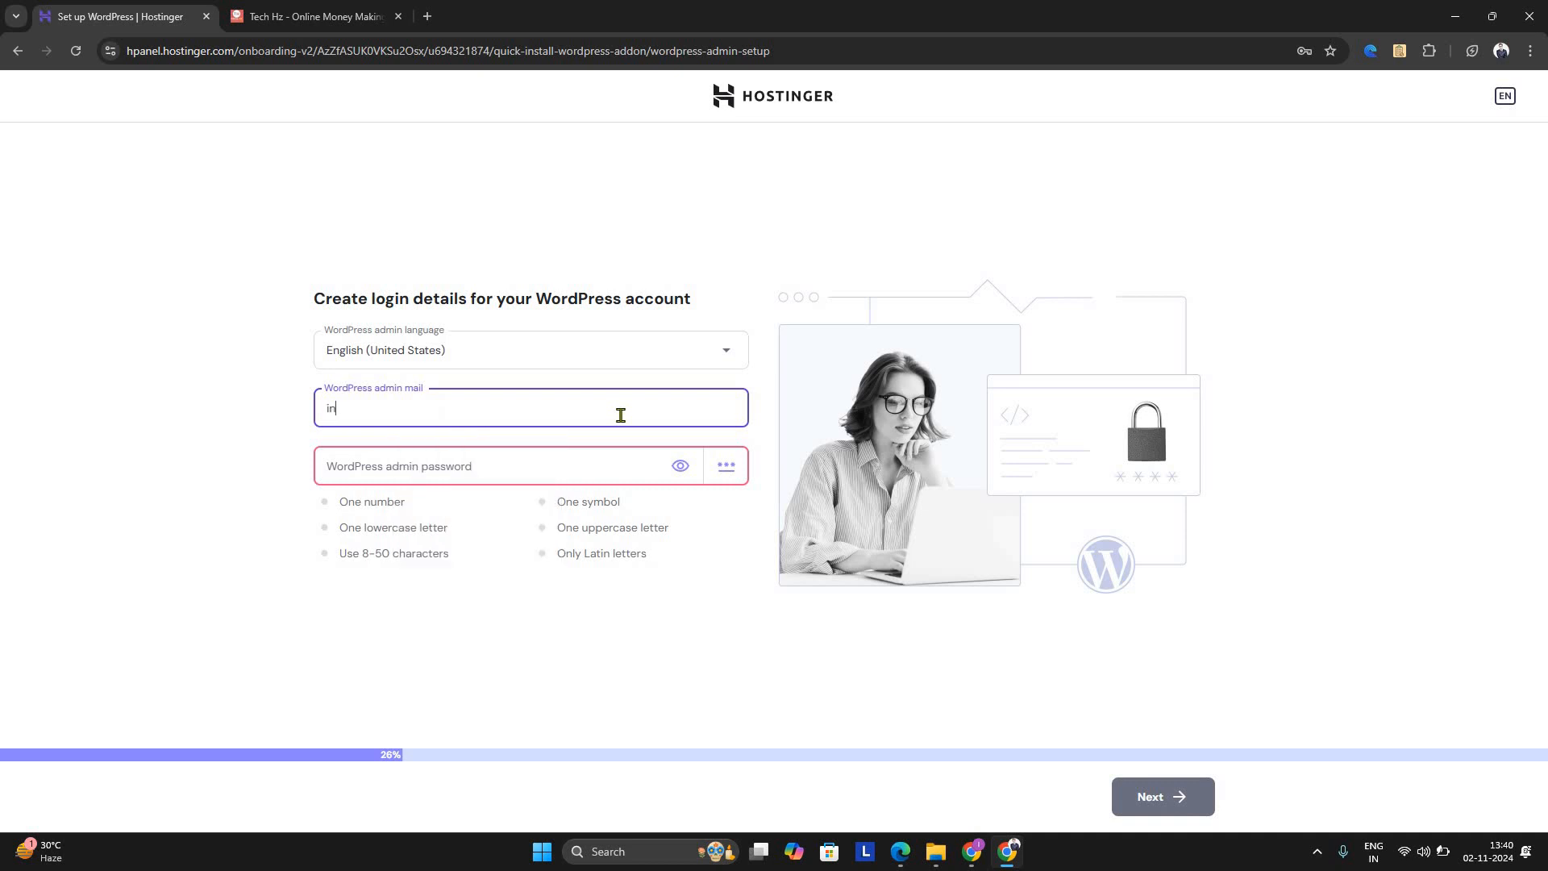
click(505, 461)
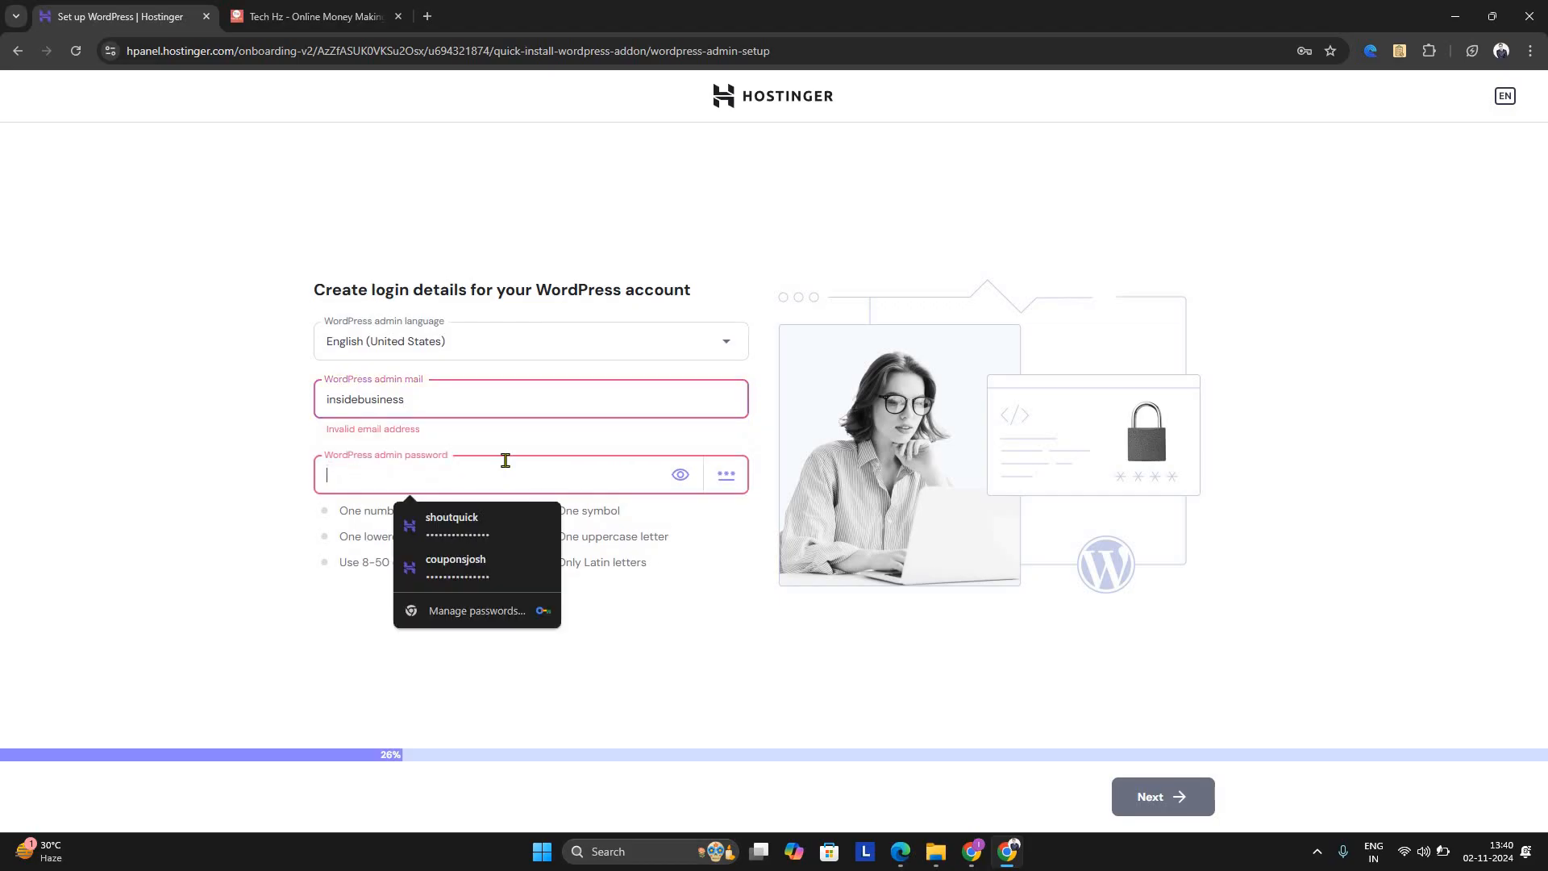
click(161, 580)
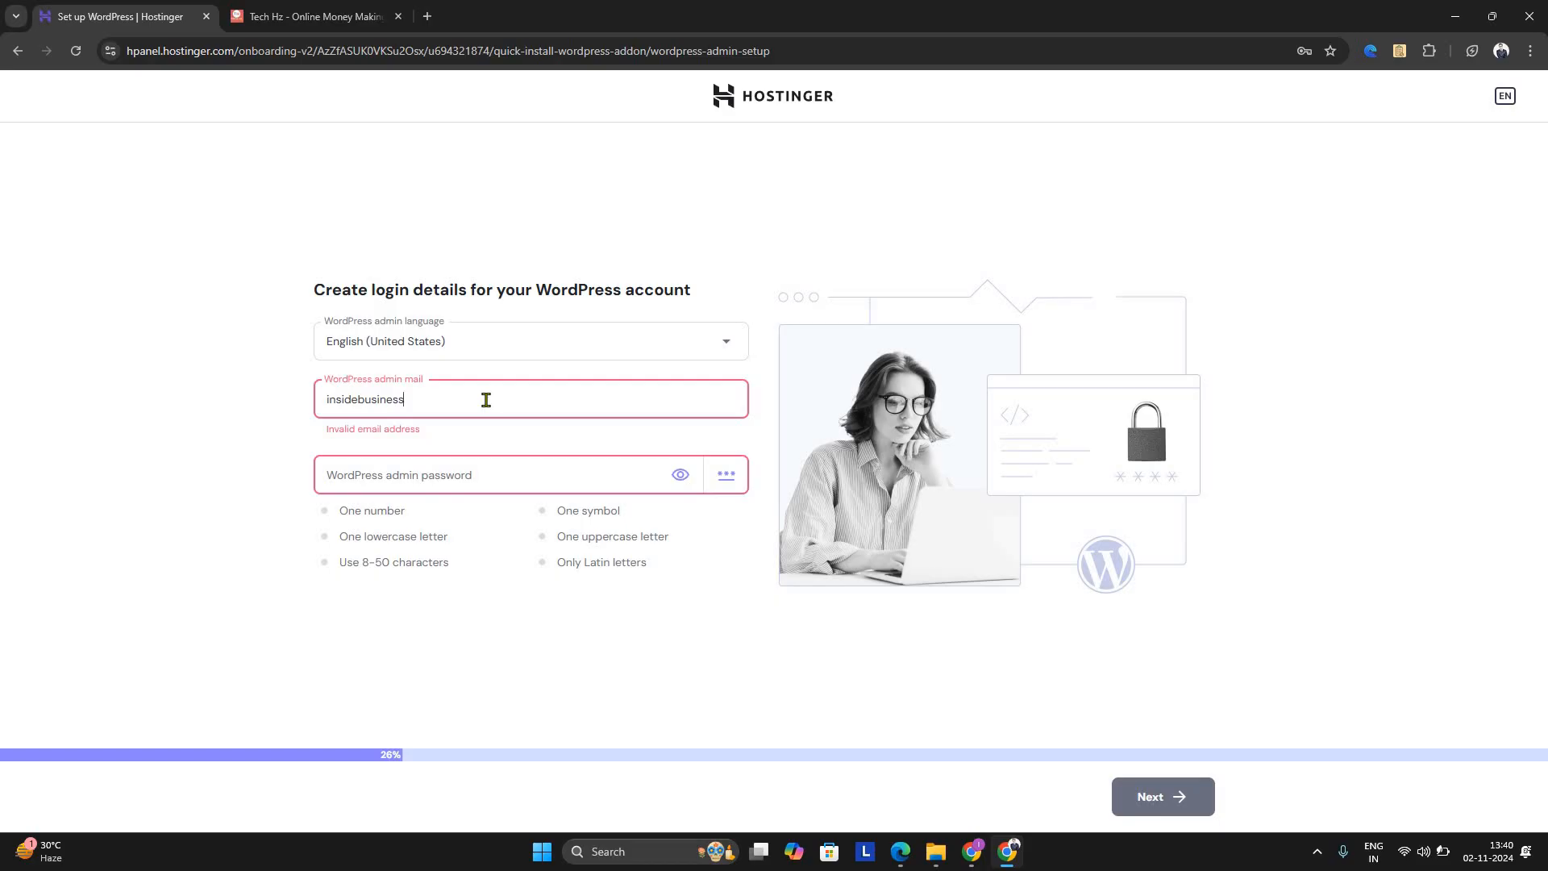
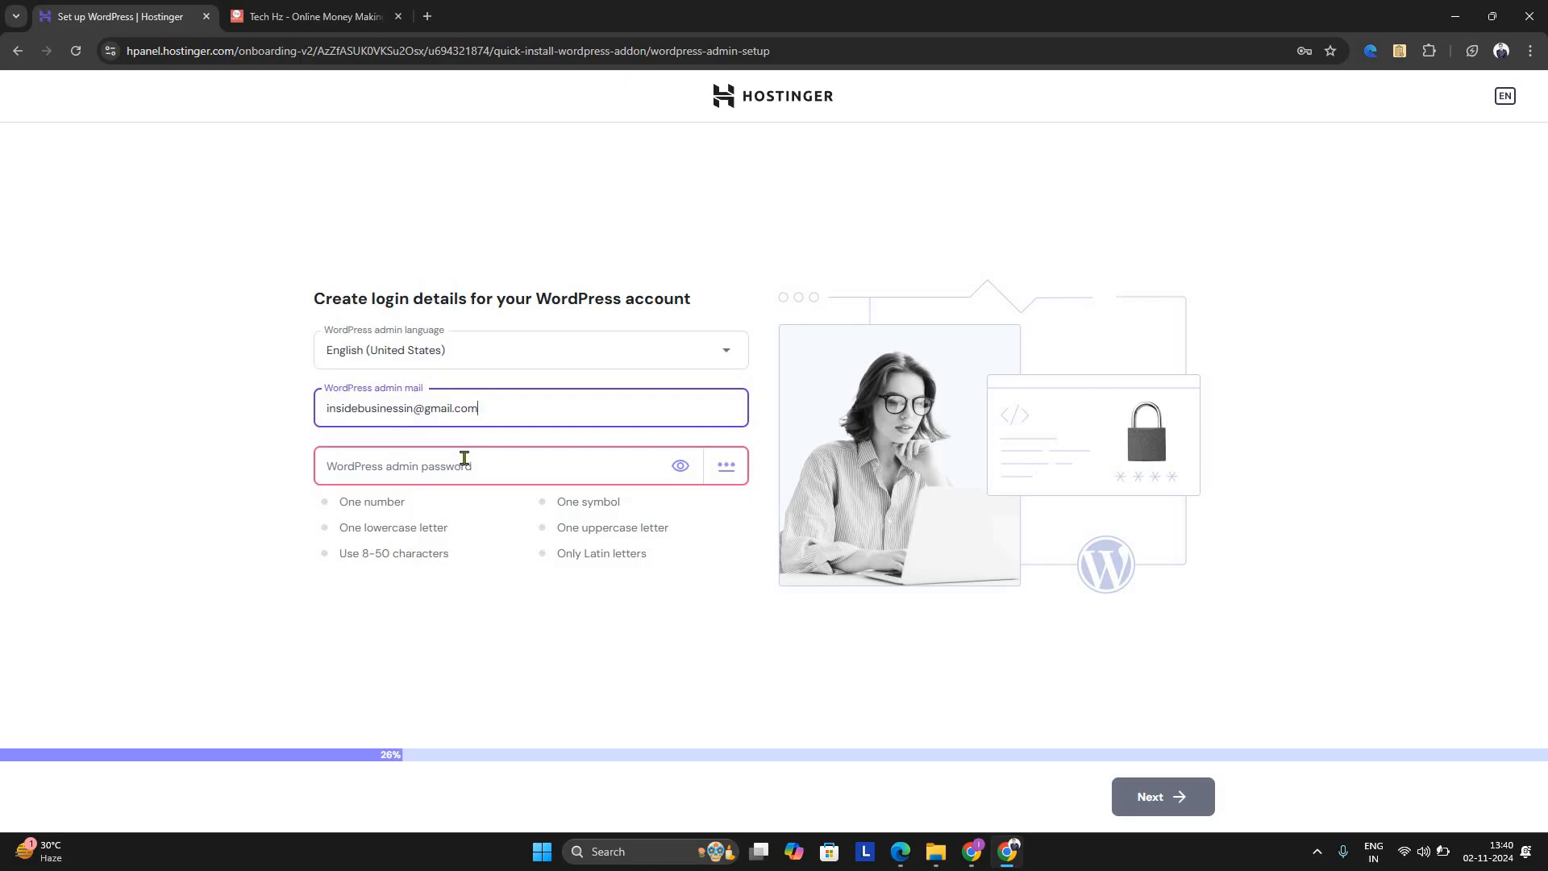
Enter the WordPress admin password and submit the login details
click(464, 458)
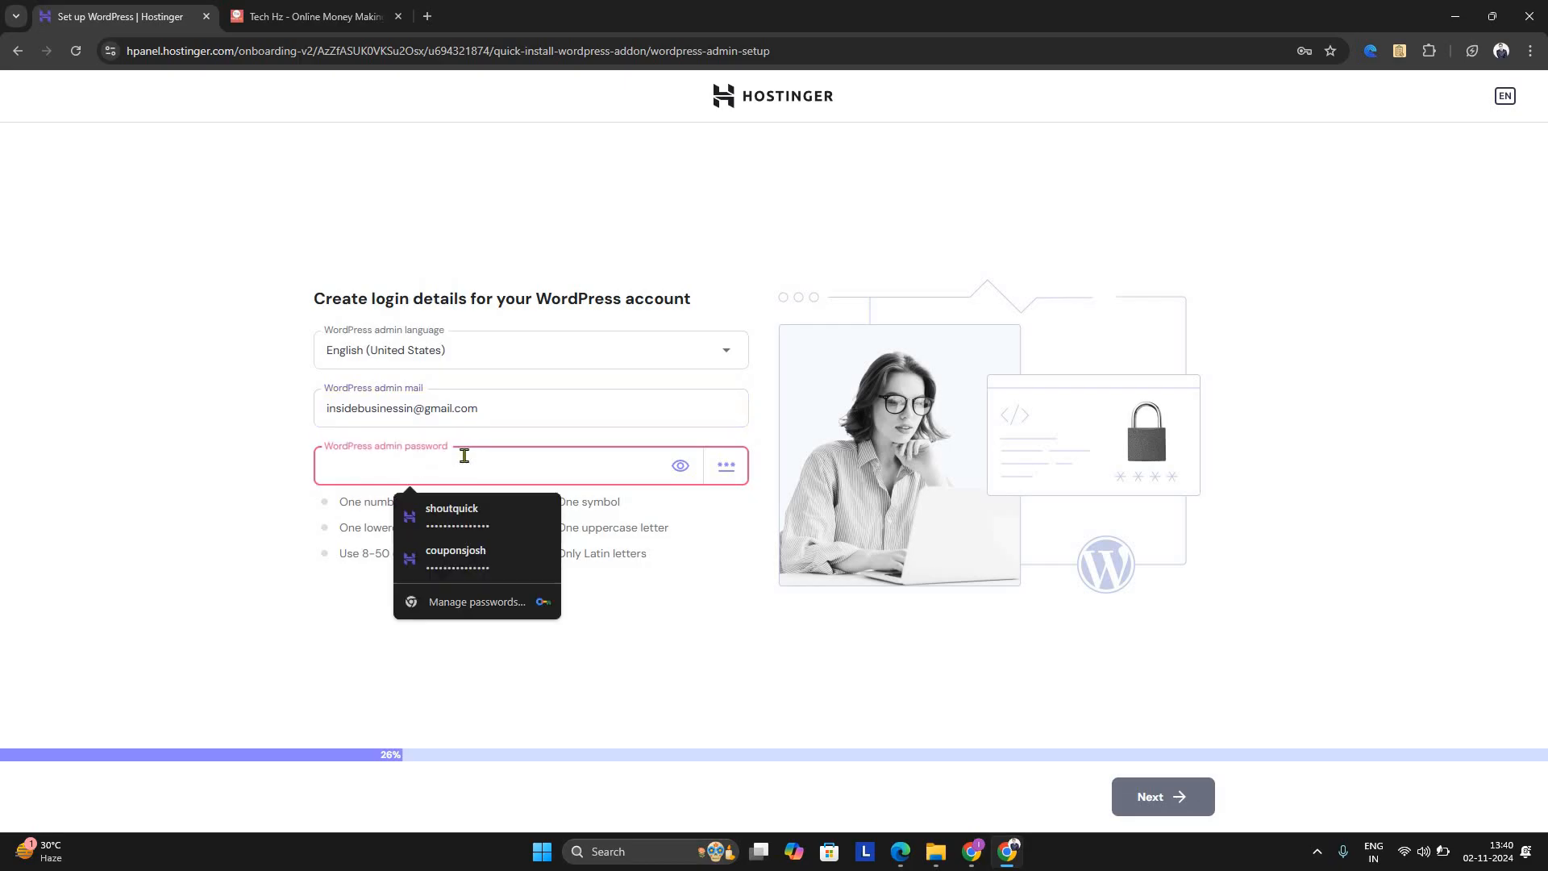
text(••••••••••)
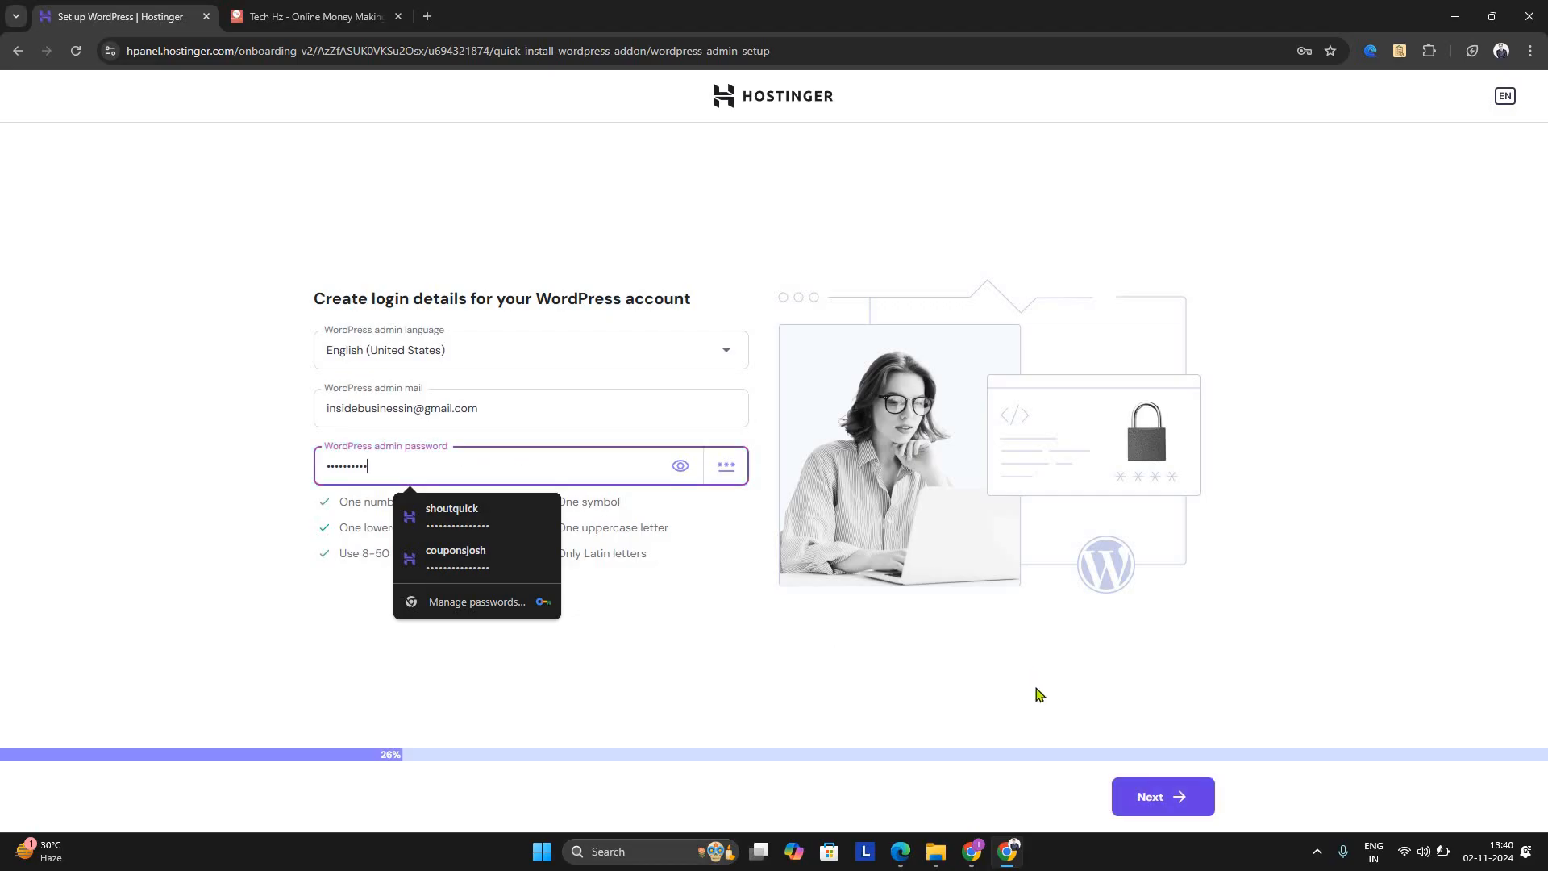
click(1145, 797)
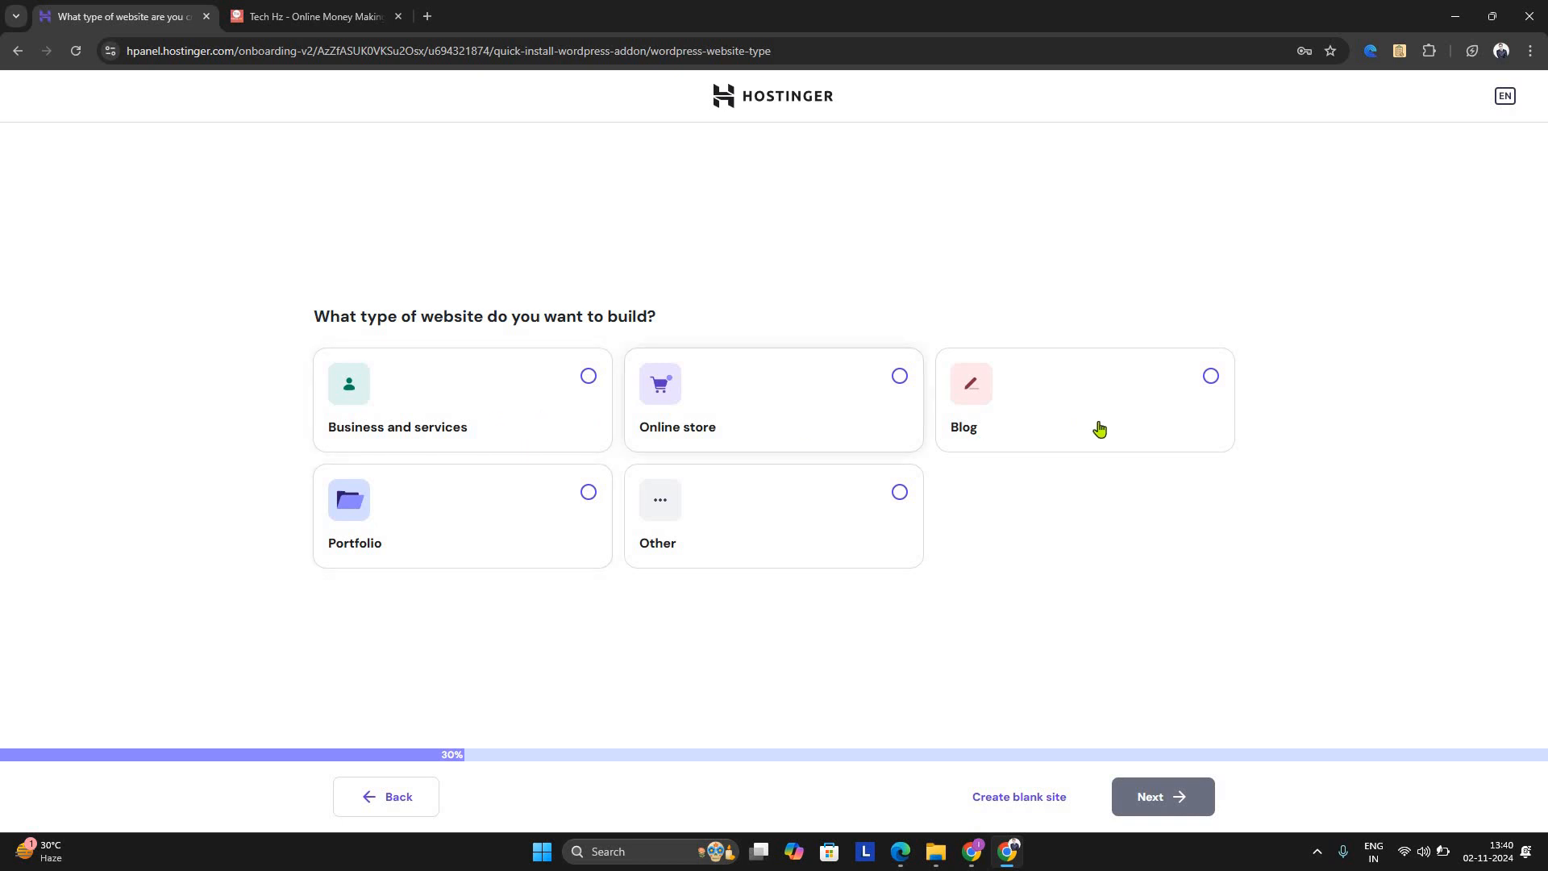
Choose Blog as the website type and build it from scratch with the Astra theme
click(1211, 376)
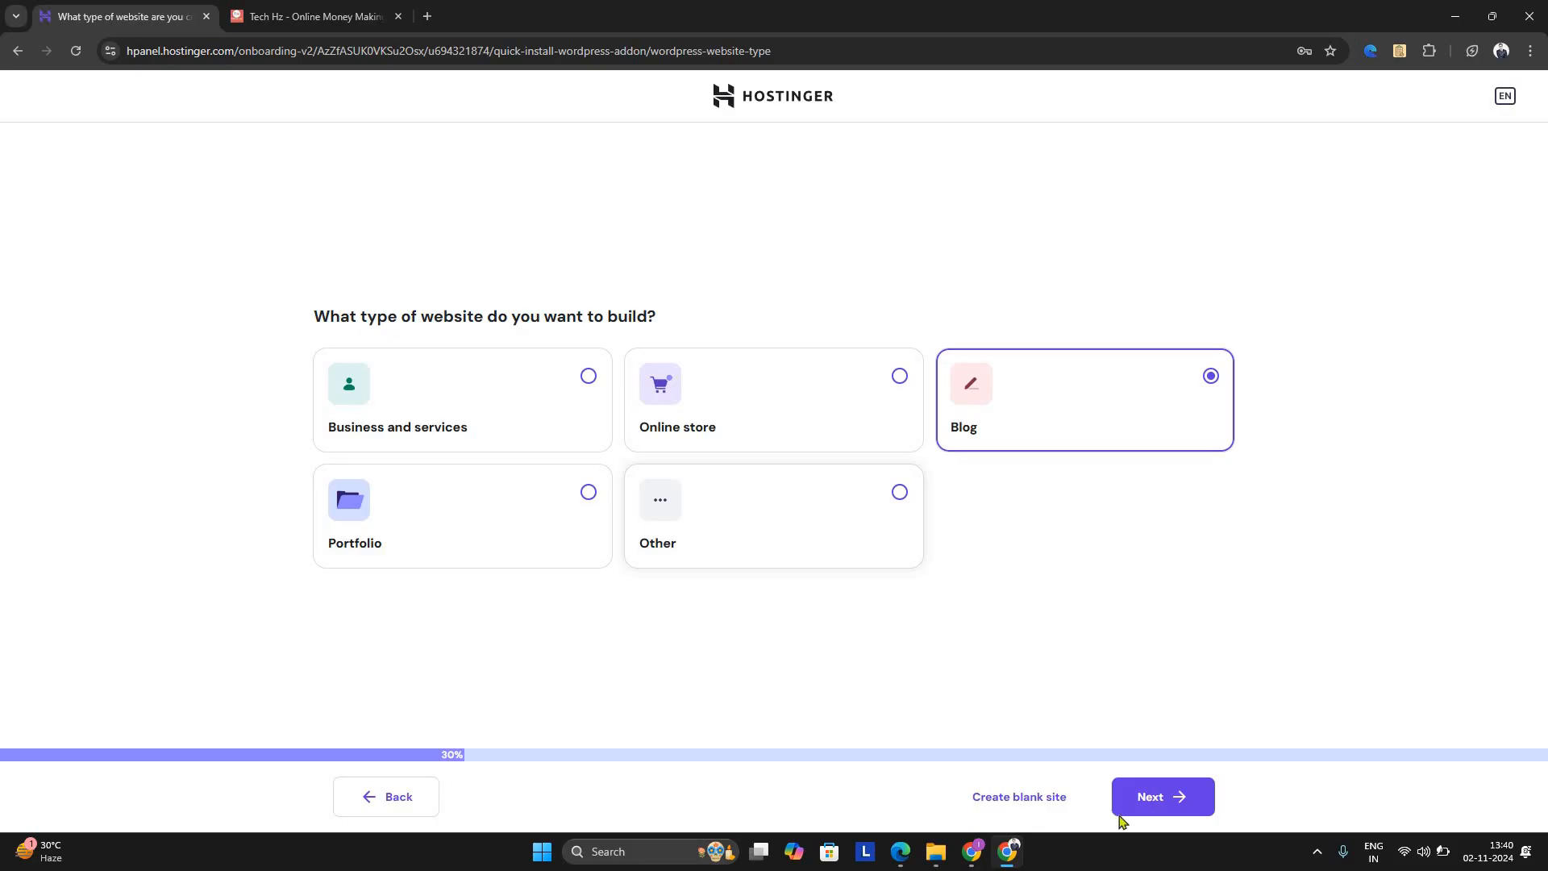
click(1159, 813)
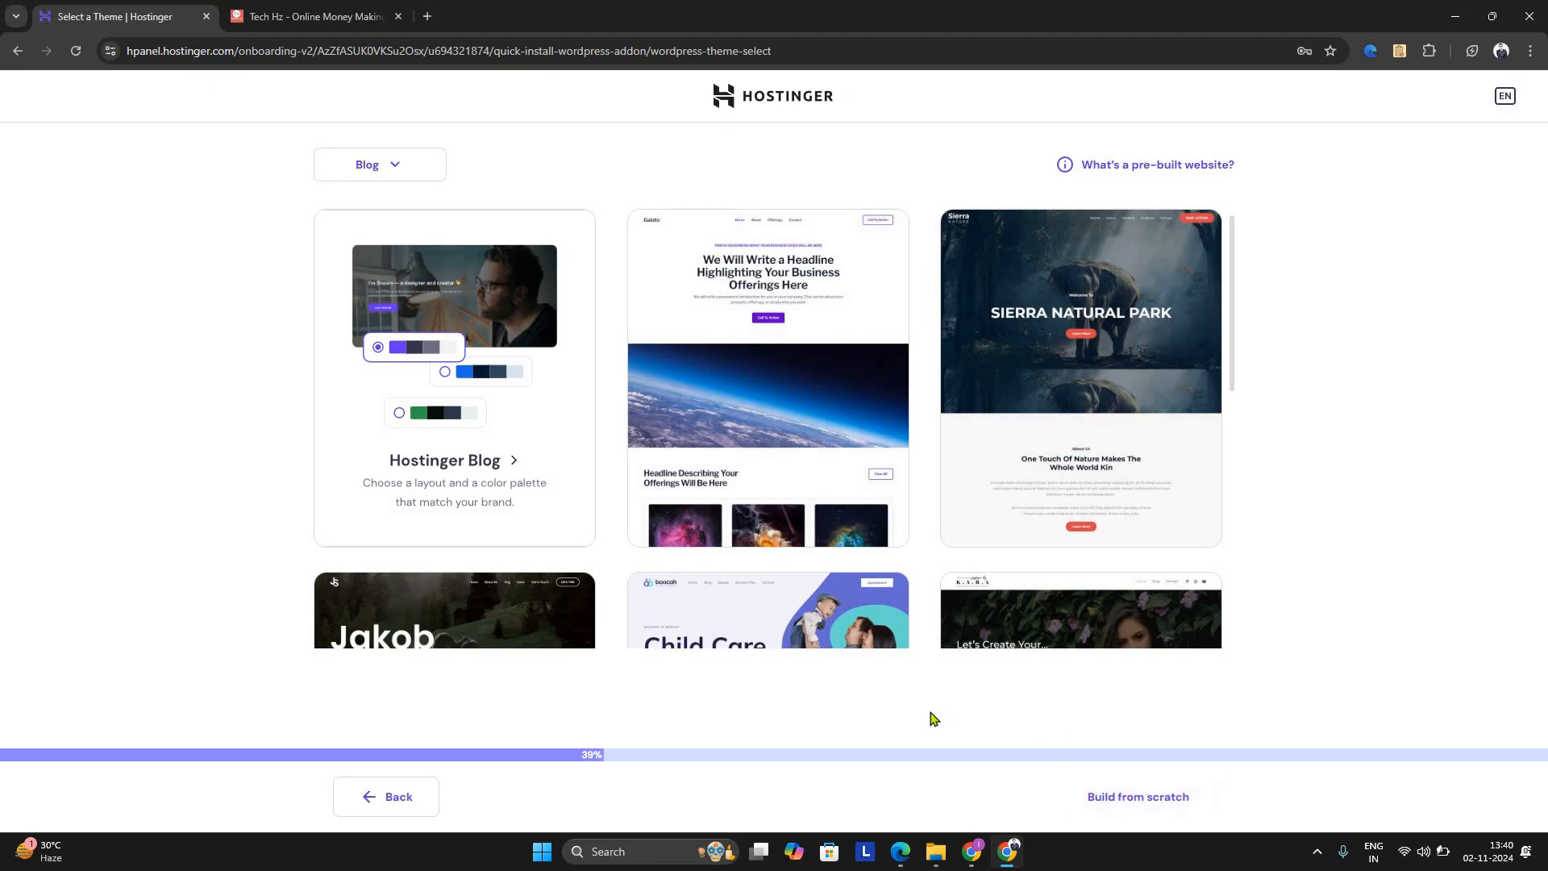
mouse_move(940, 583)
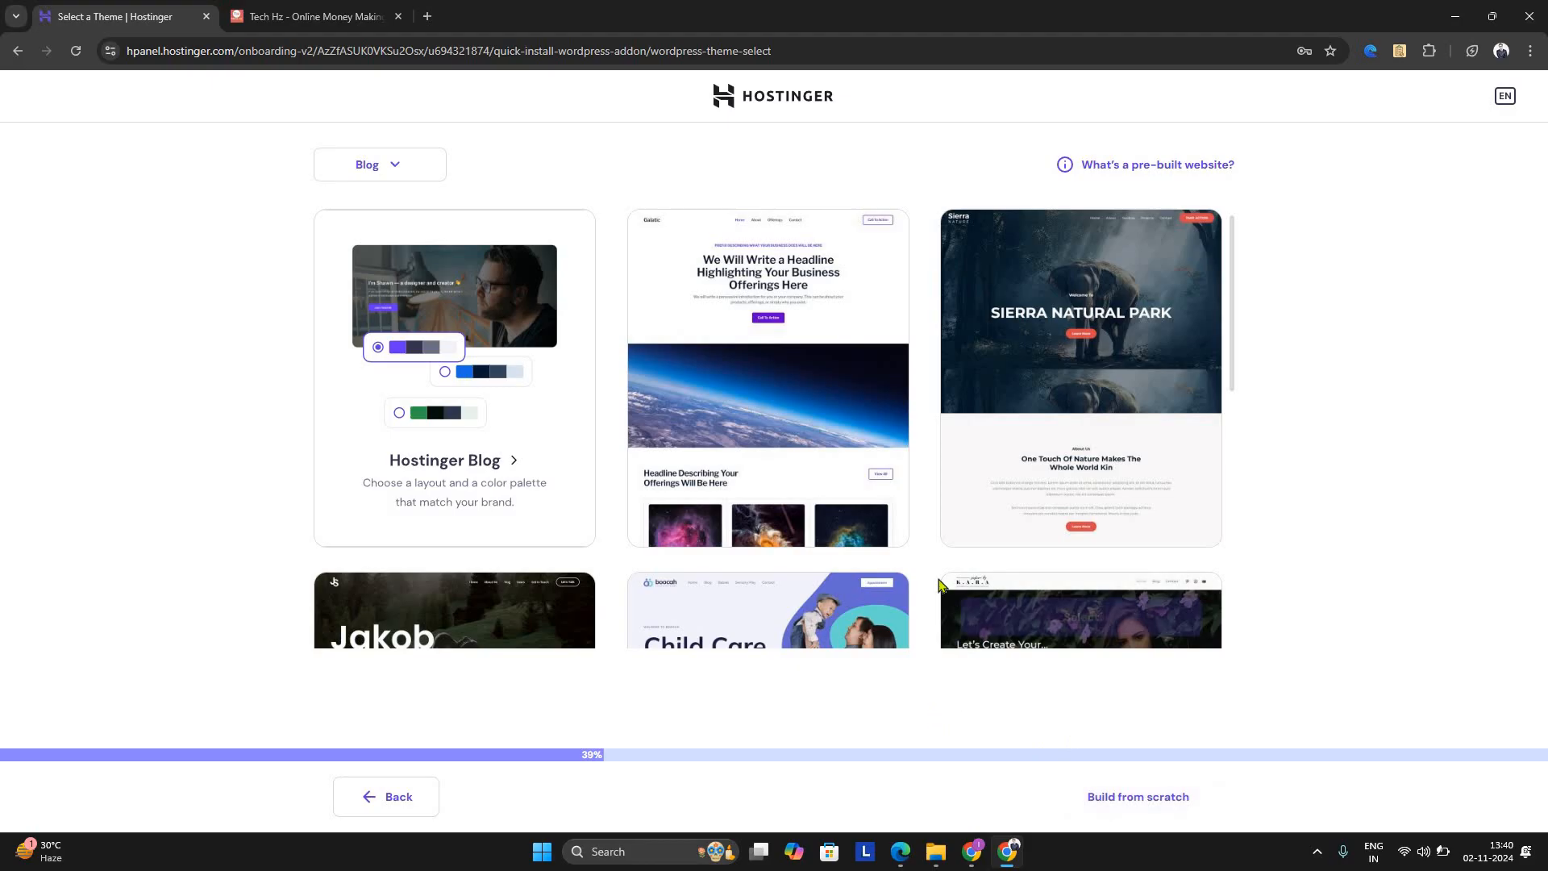
scroll(939, 582, down, 5)
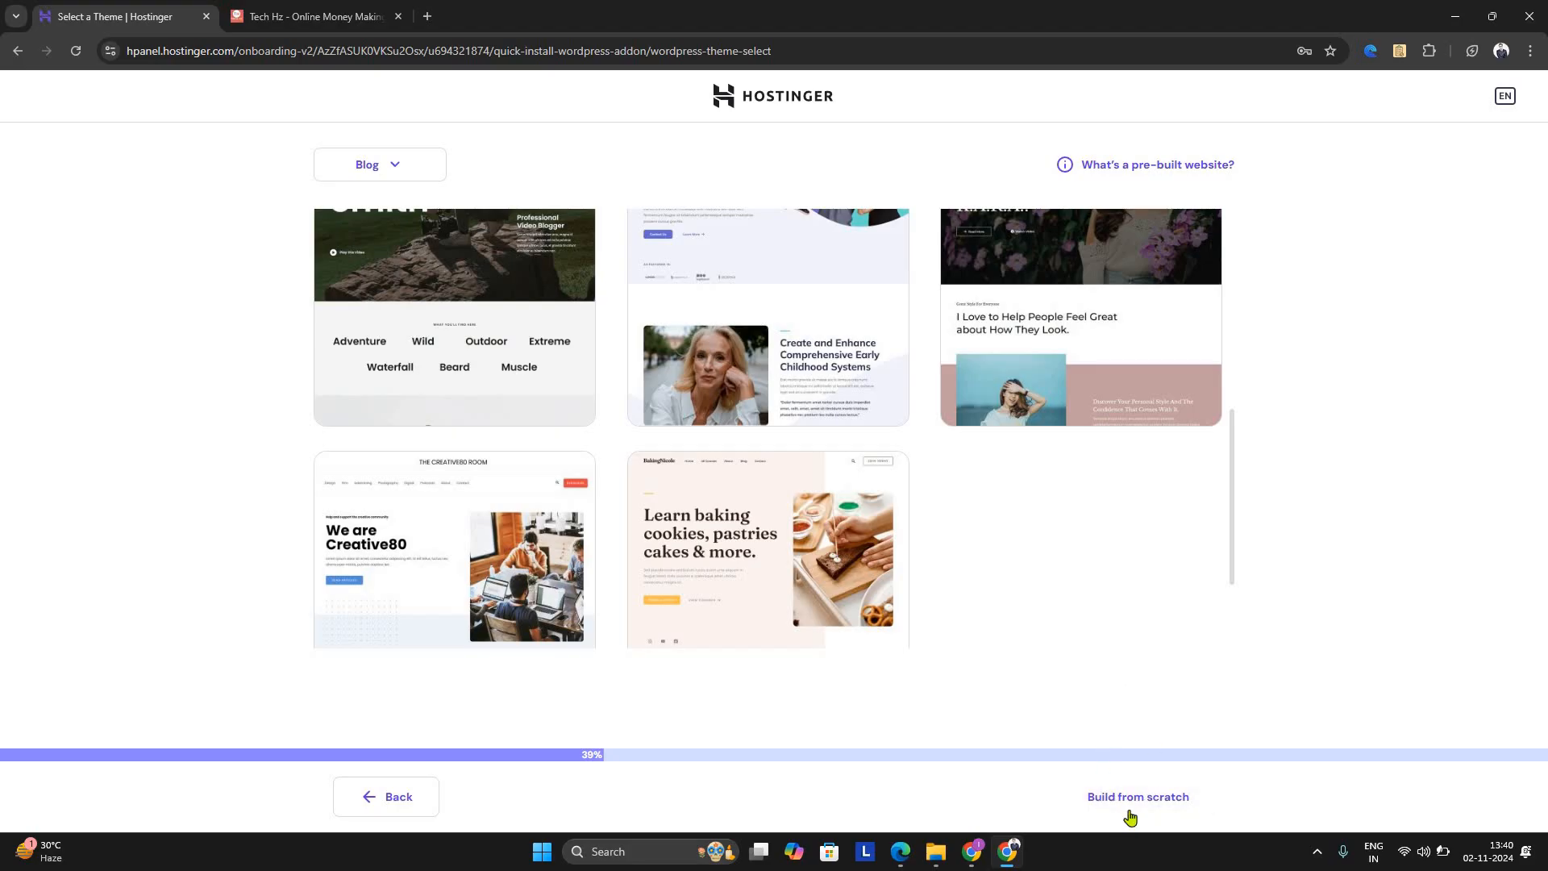
click(1132, 804)
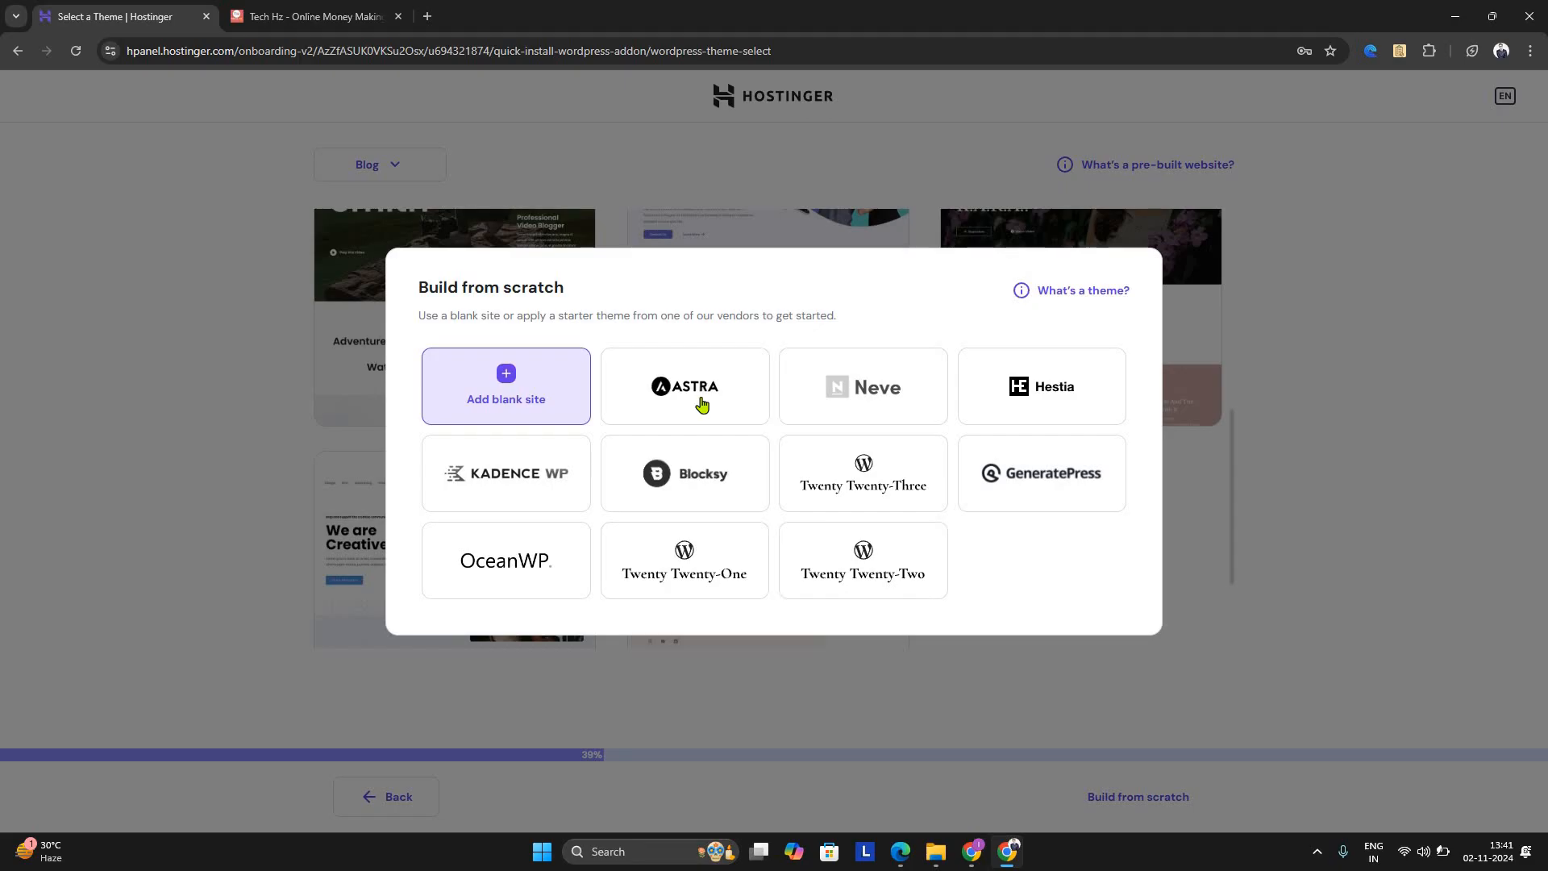
click(824, 596)
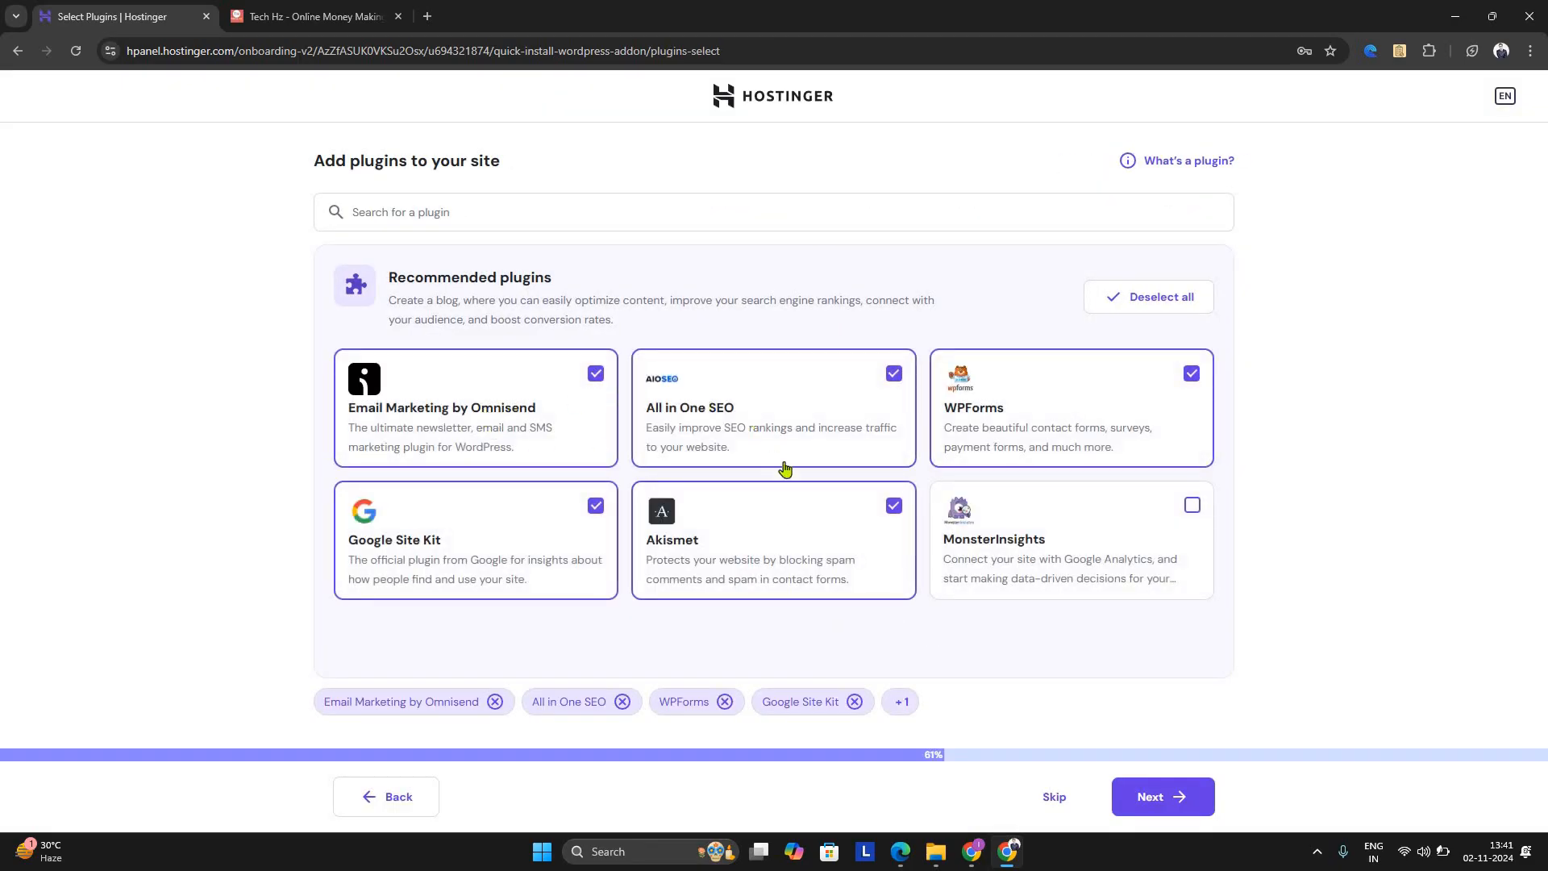
Select only the All in One SEO, WPForms, Google Site Kit and Akismet plugins and continue the setup
click(1179, 313)
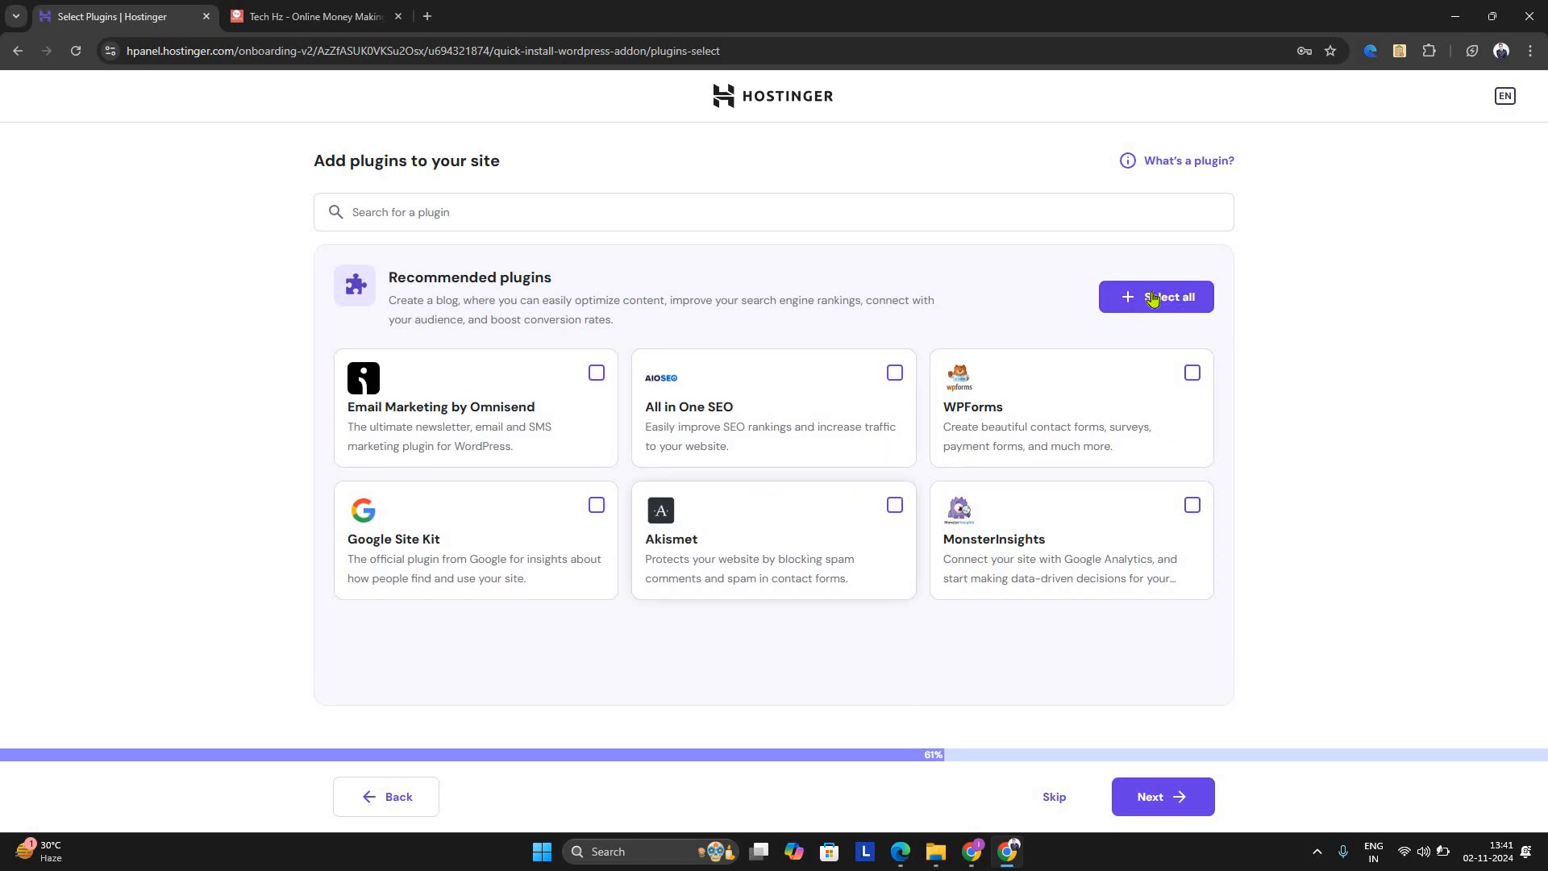
click(1154, 298)
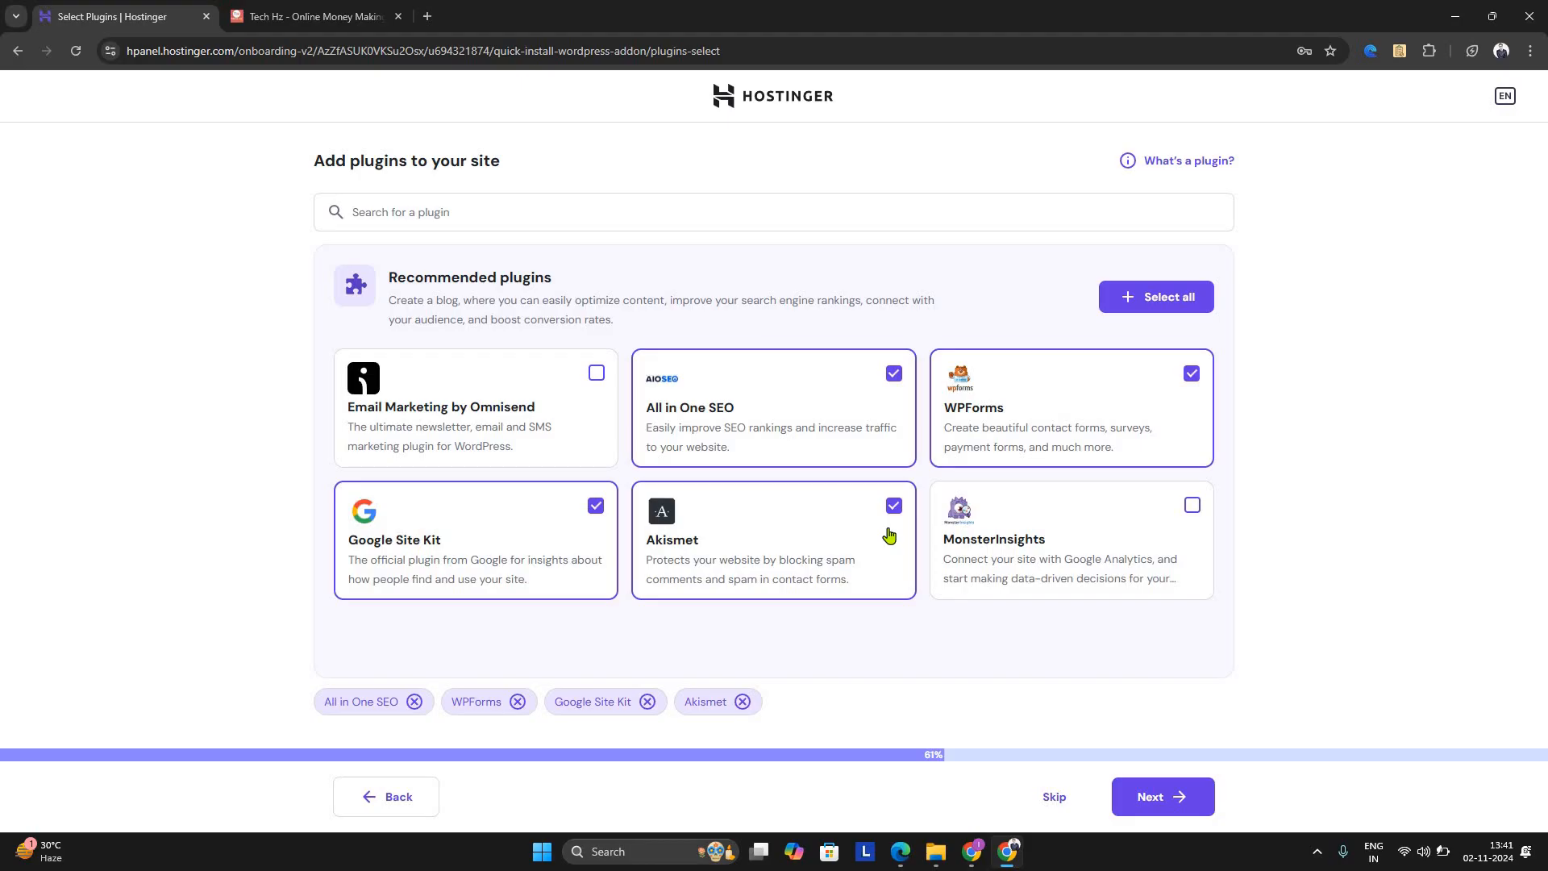
click(1173, 817)
click(1167, 798)
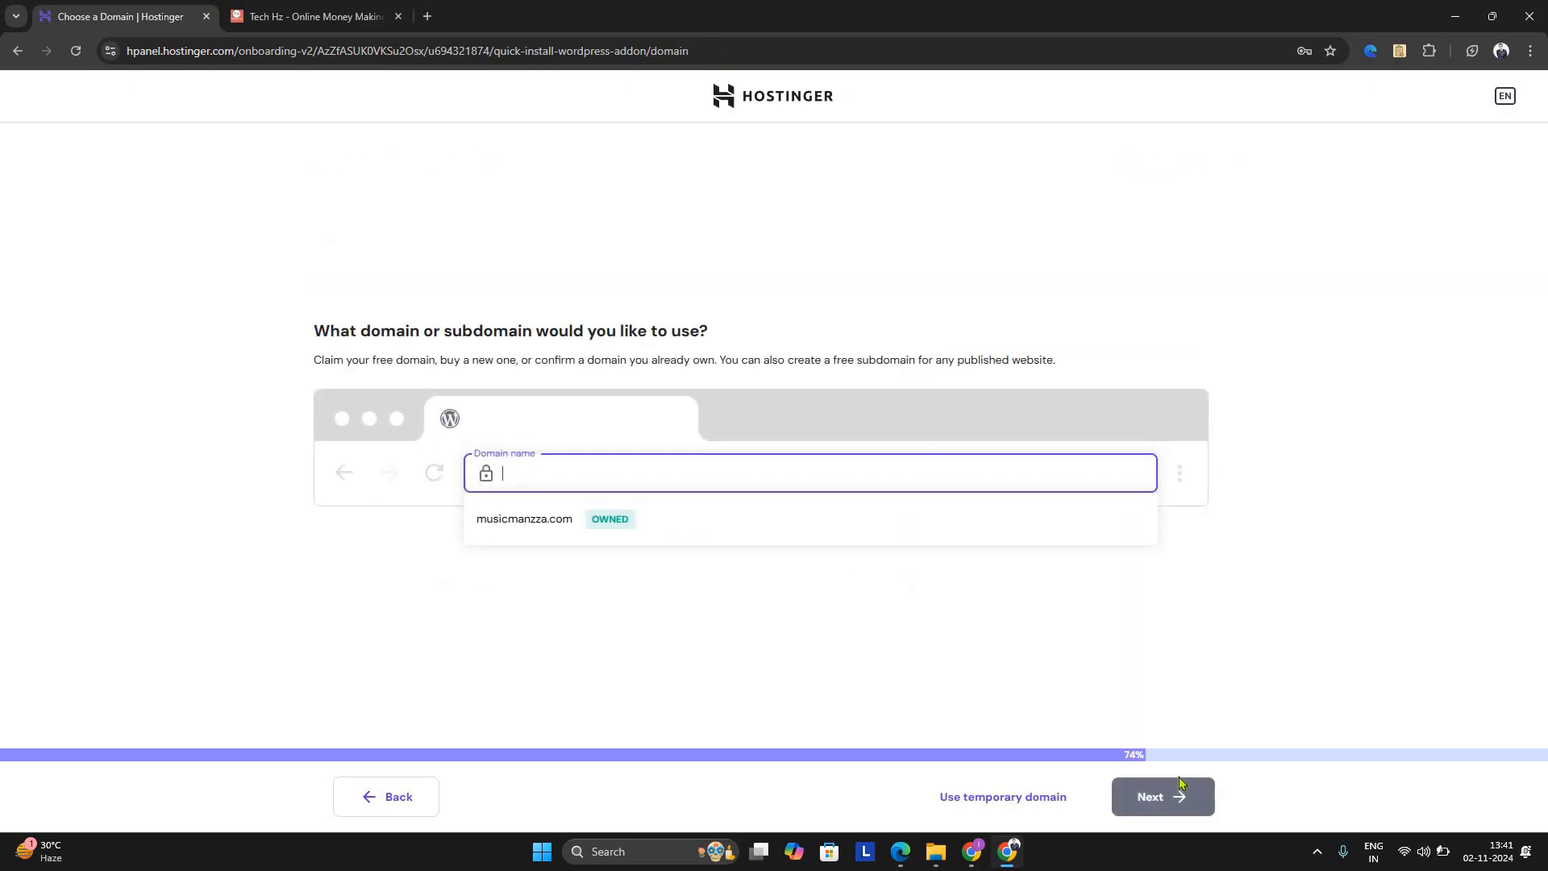
Use the externally registered domain insidebusiness.in for the site, start the build, and dismiss the low-battery notice
text(insidebu)
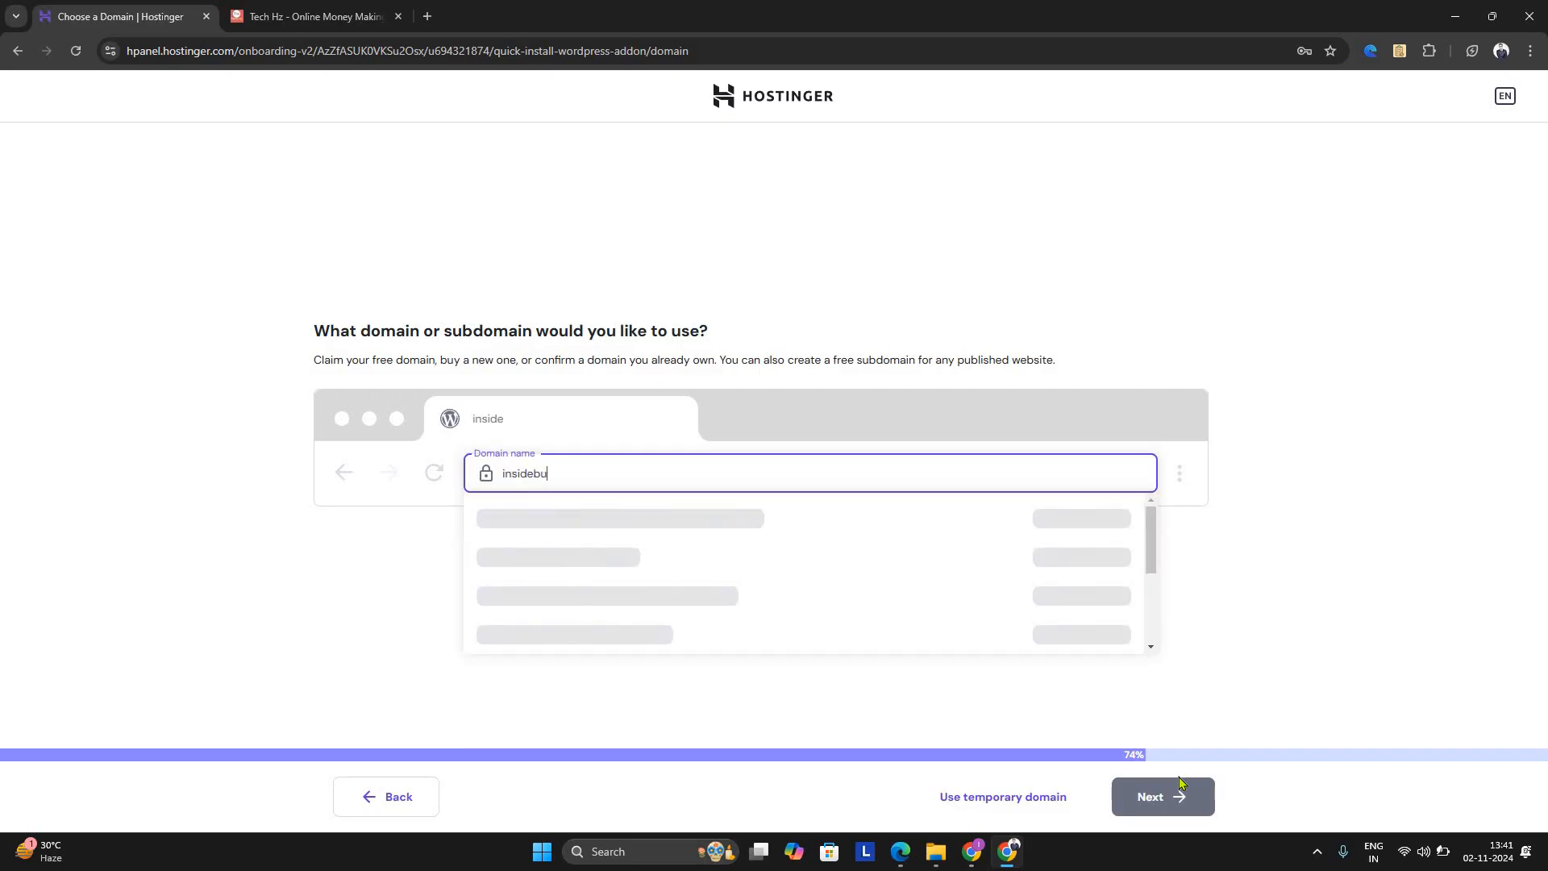
text(siness.in)
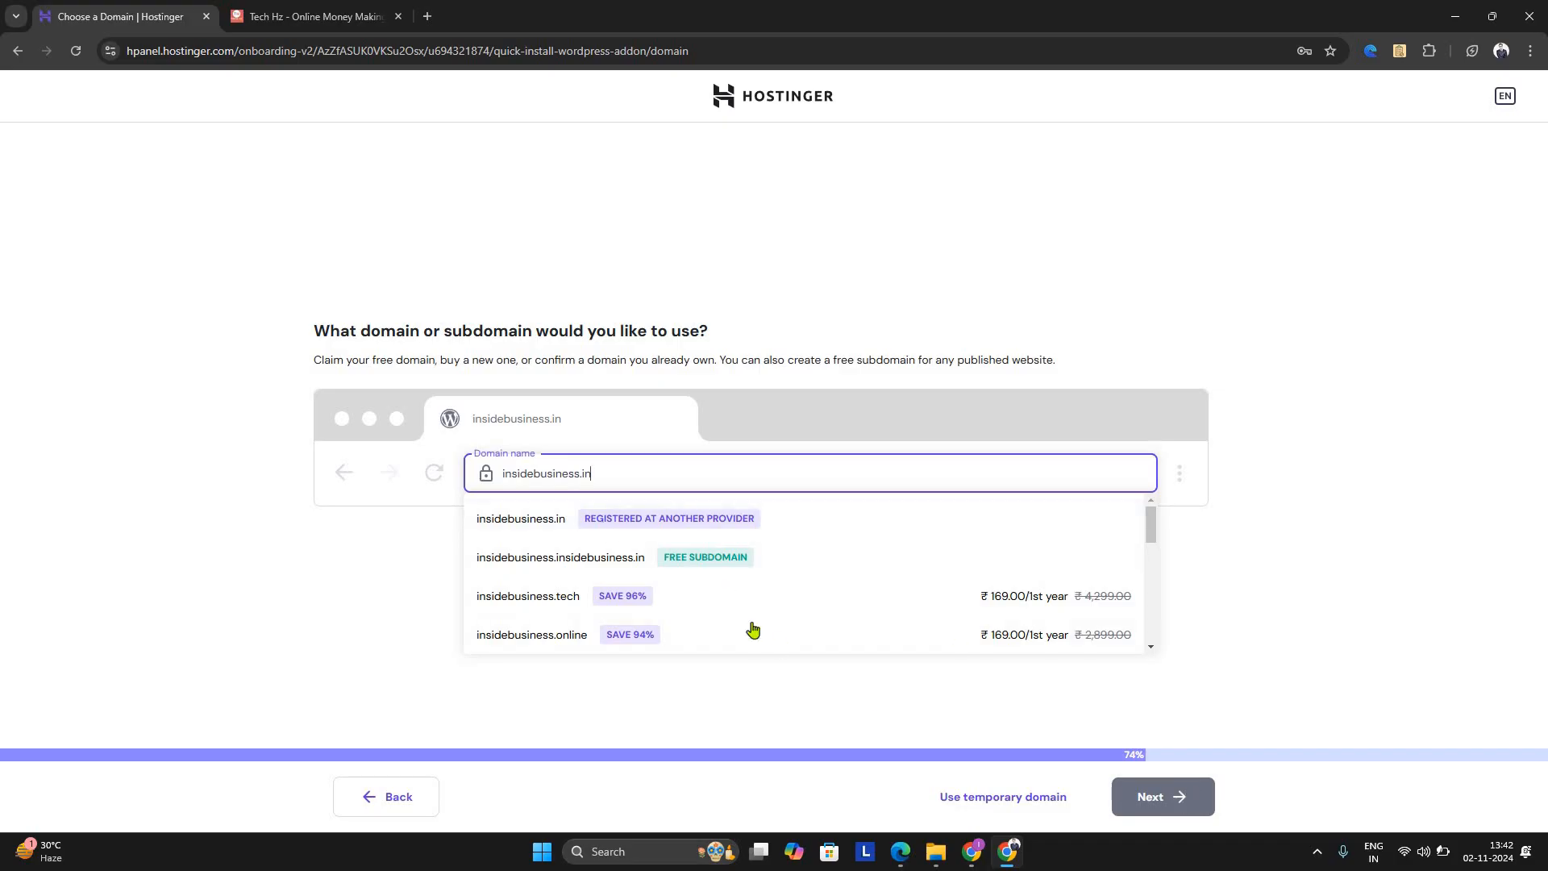
click(555, 531)
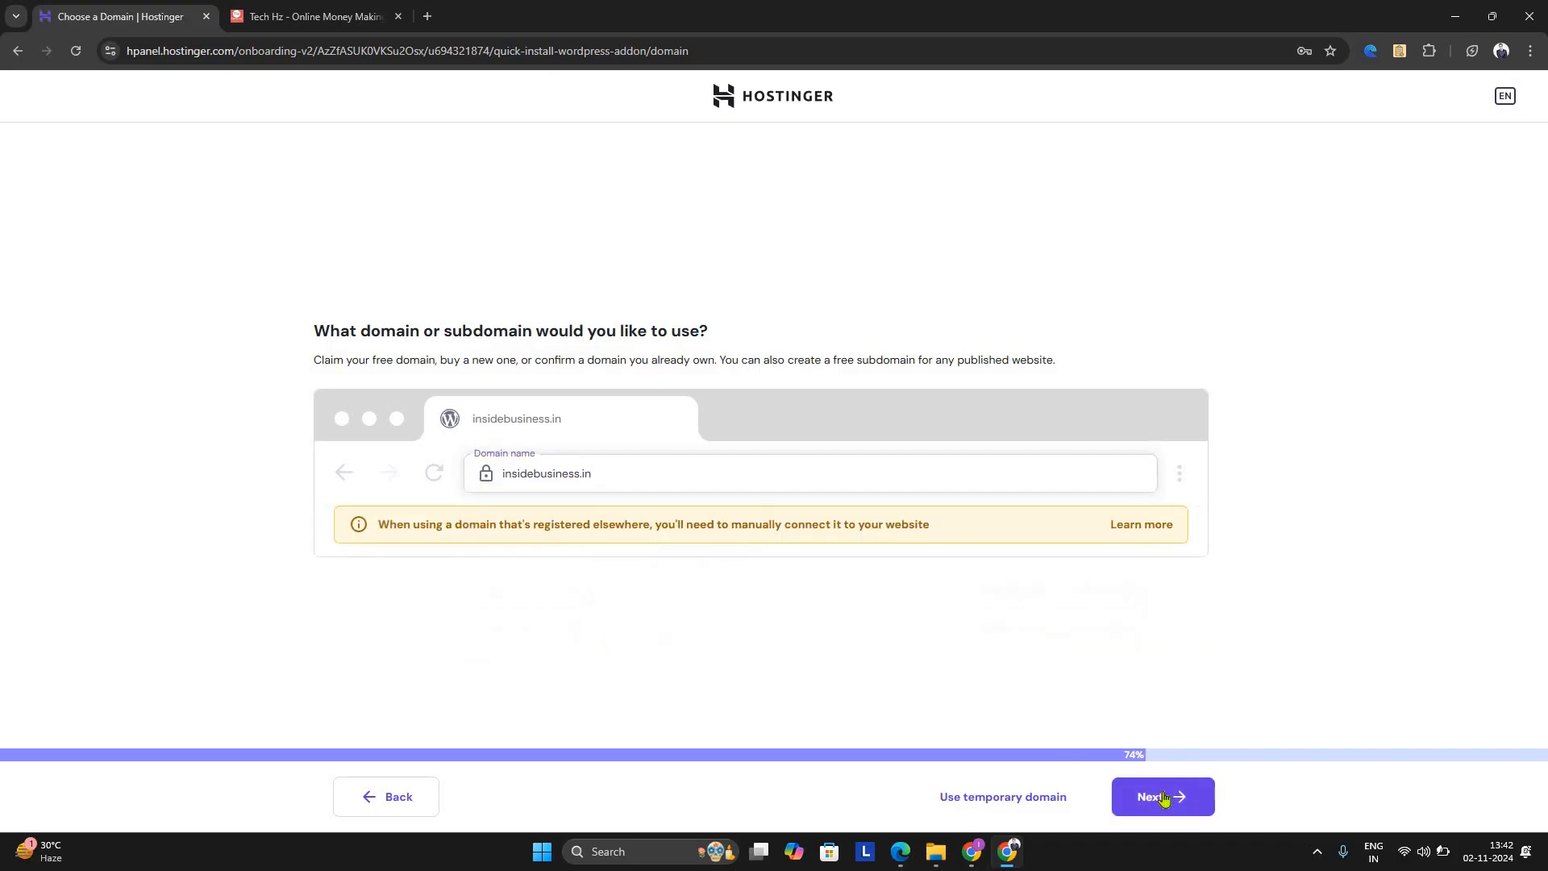
click(1165, 800)
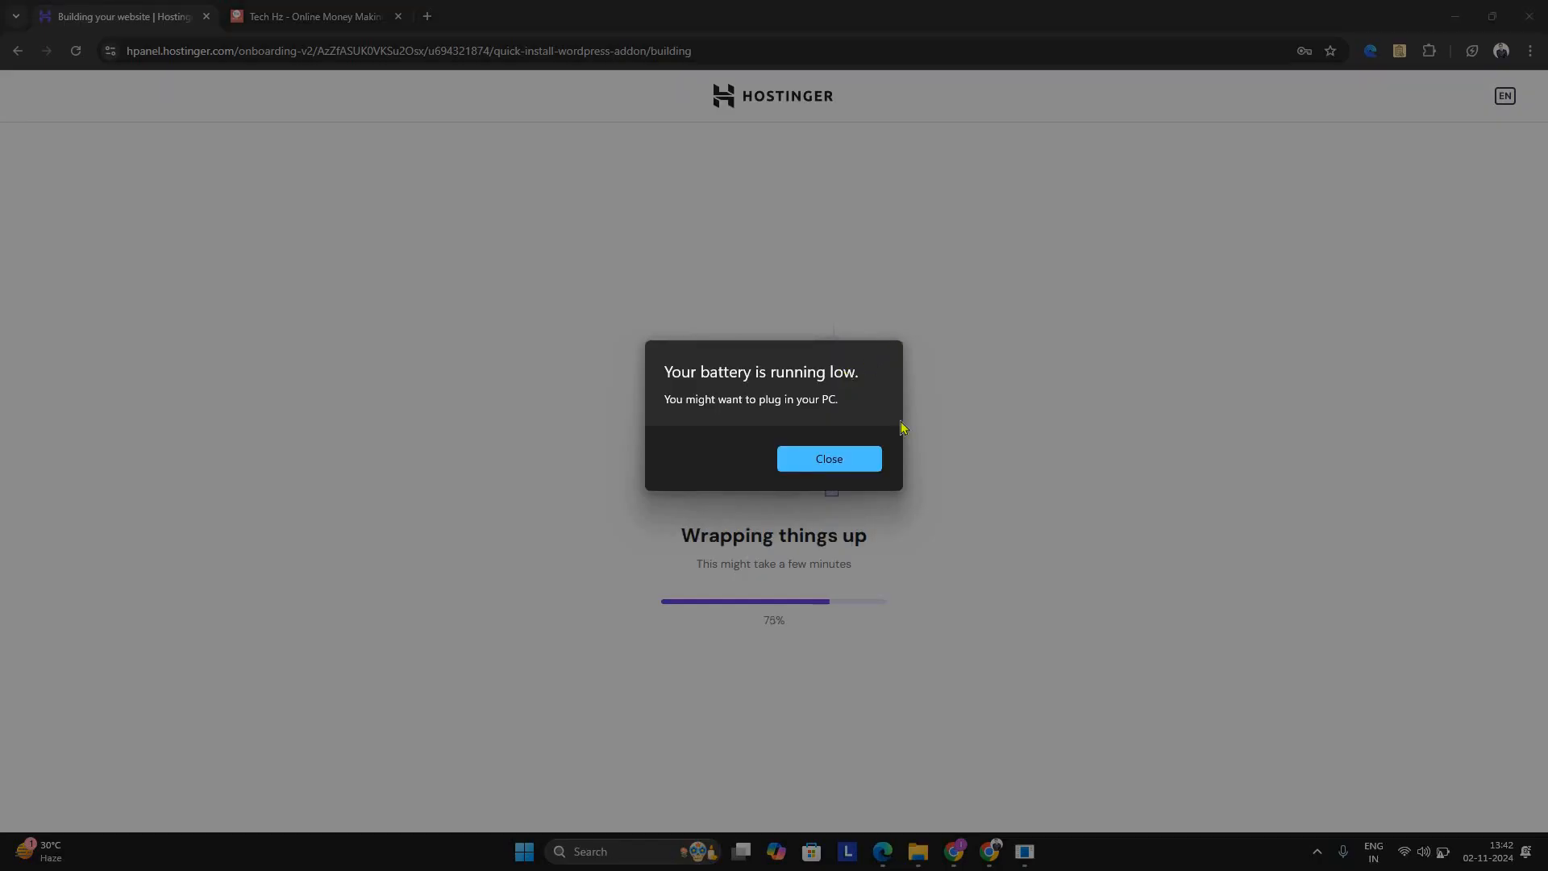
click(845, 464)
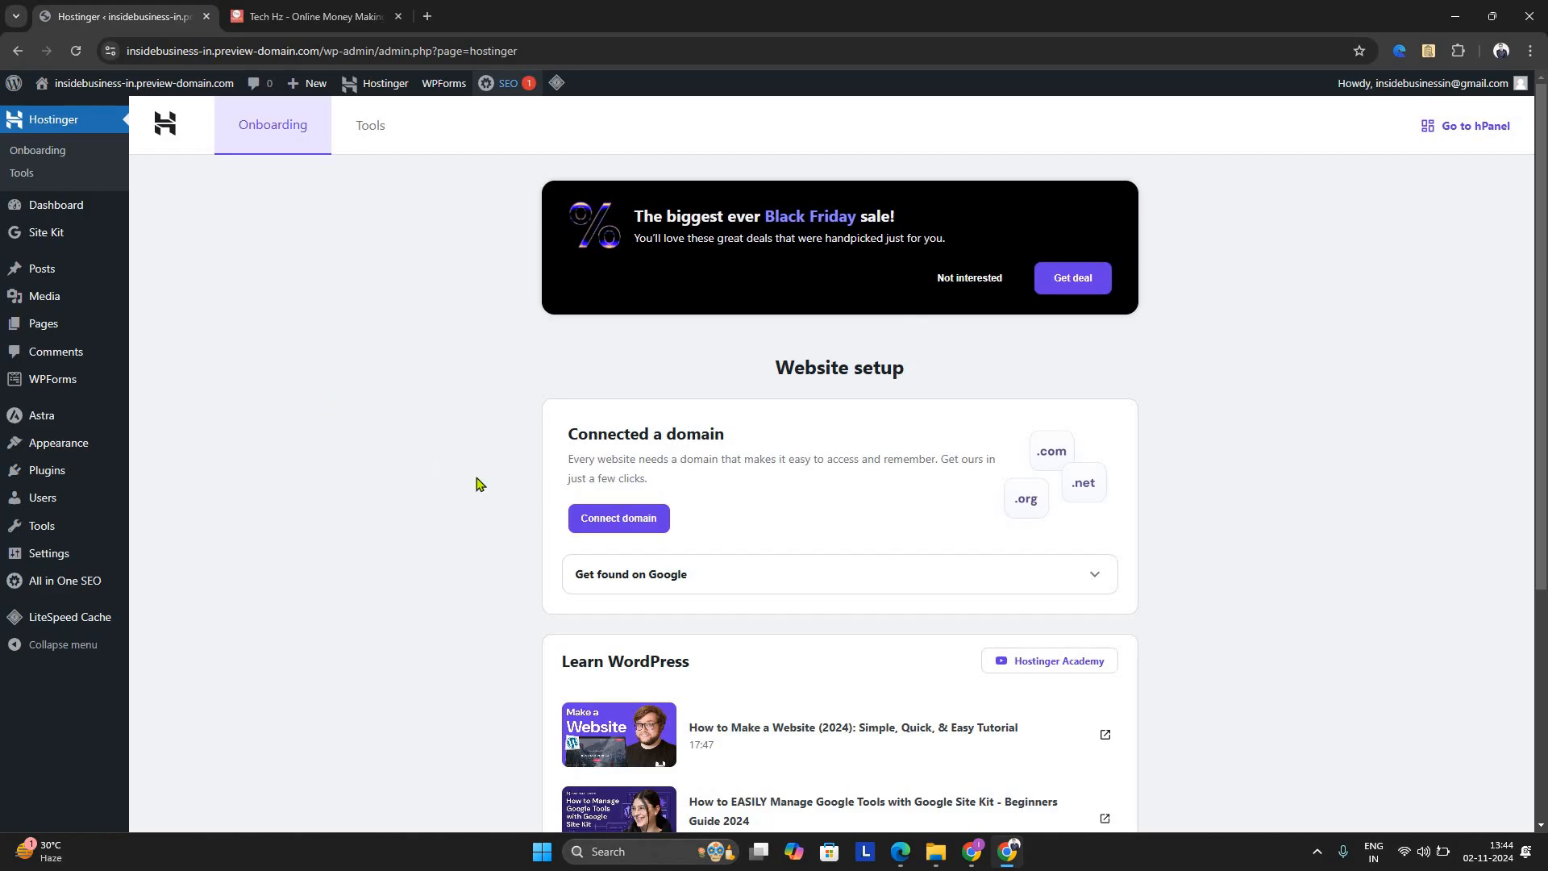
Look through the website setup page and expand the Get found on Google section
scroll(698, 461, down, 4)
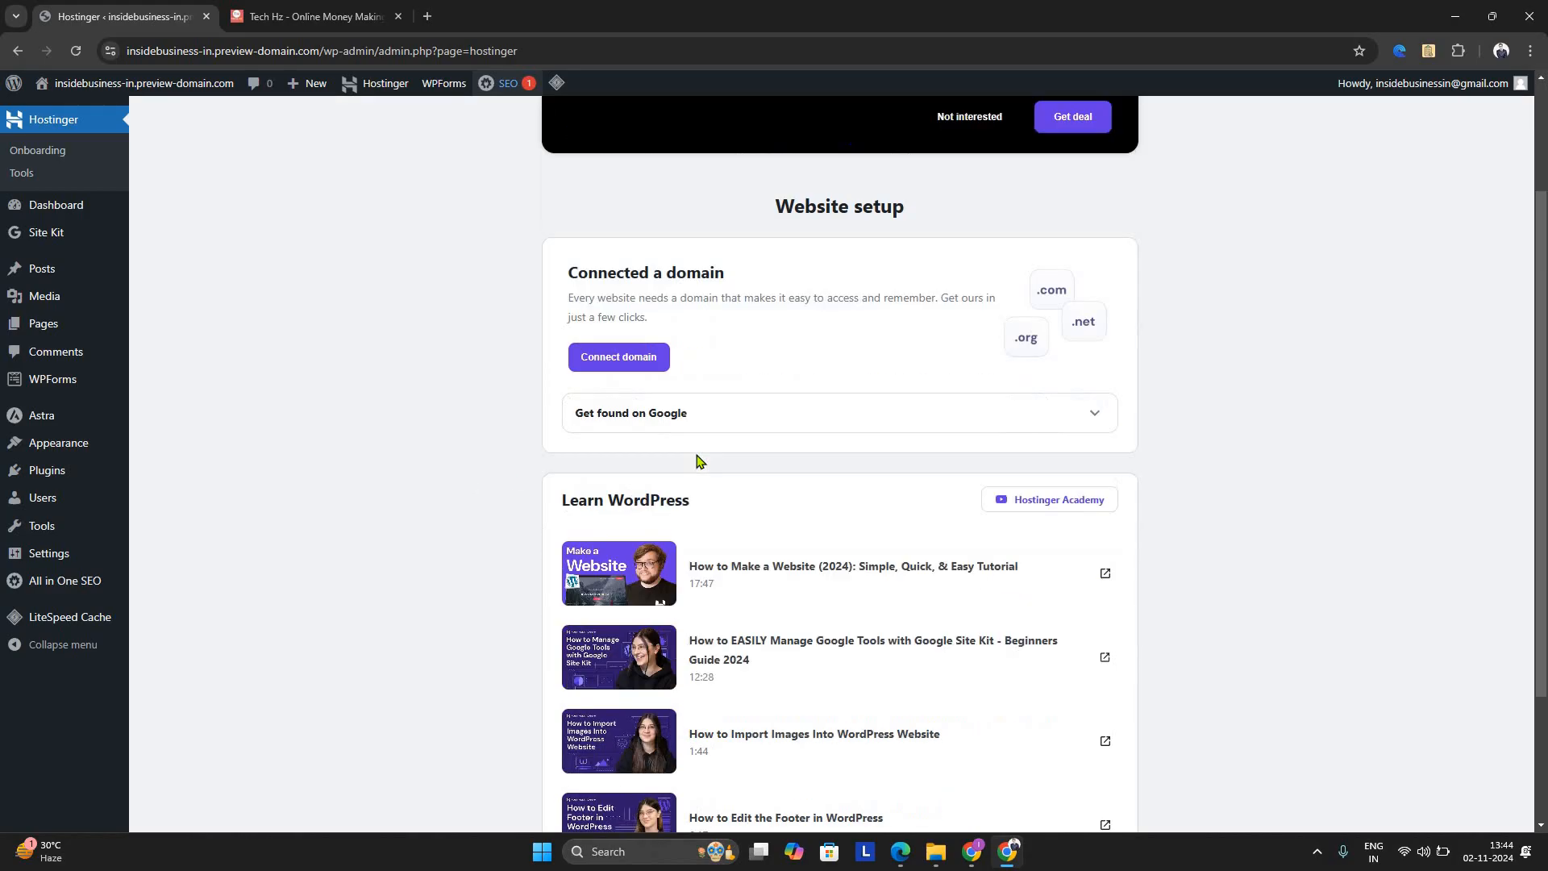
scroll(698, 460, up, 4)
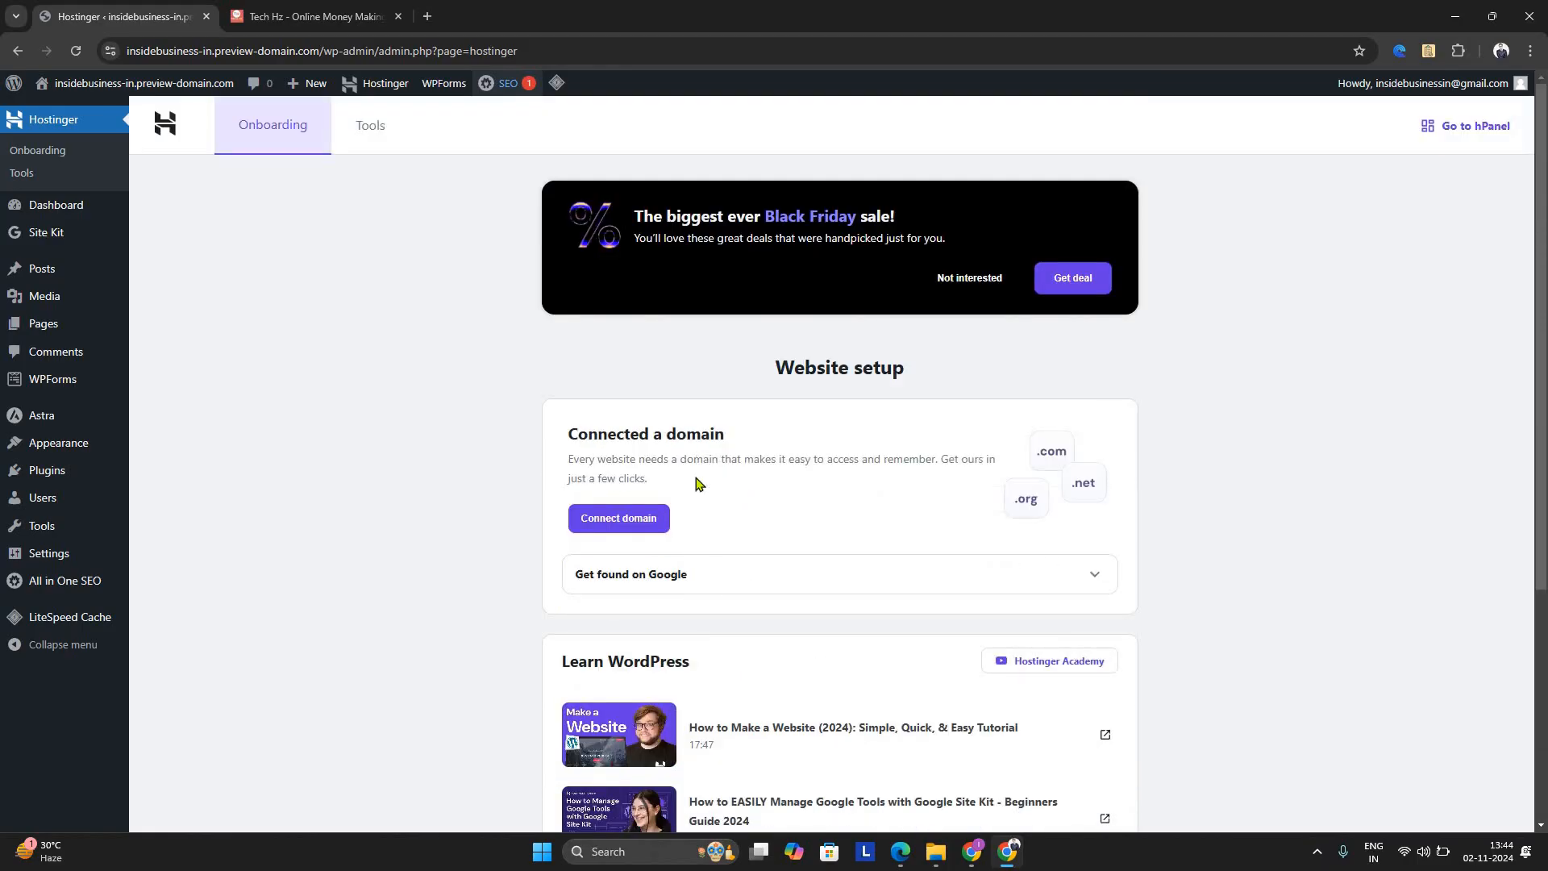
click(693, 590)
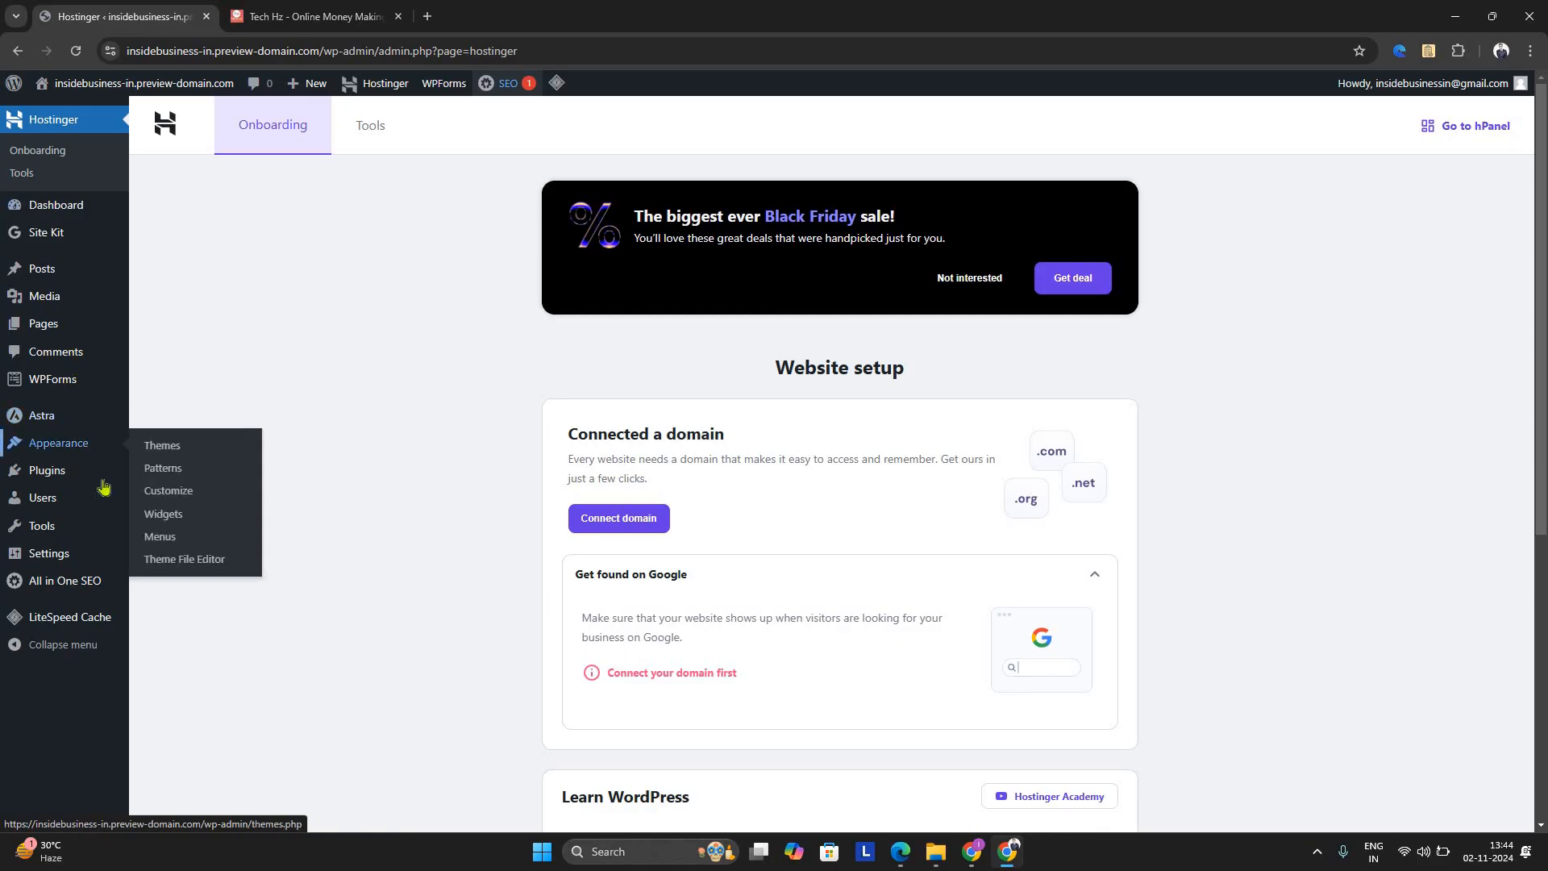
Open the site's installed themes and go on to adding a new theme
mouse_move(86, 456)
click(145, 448)
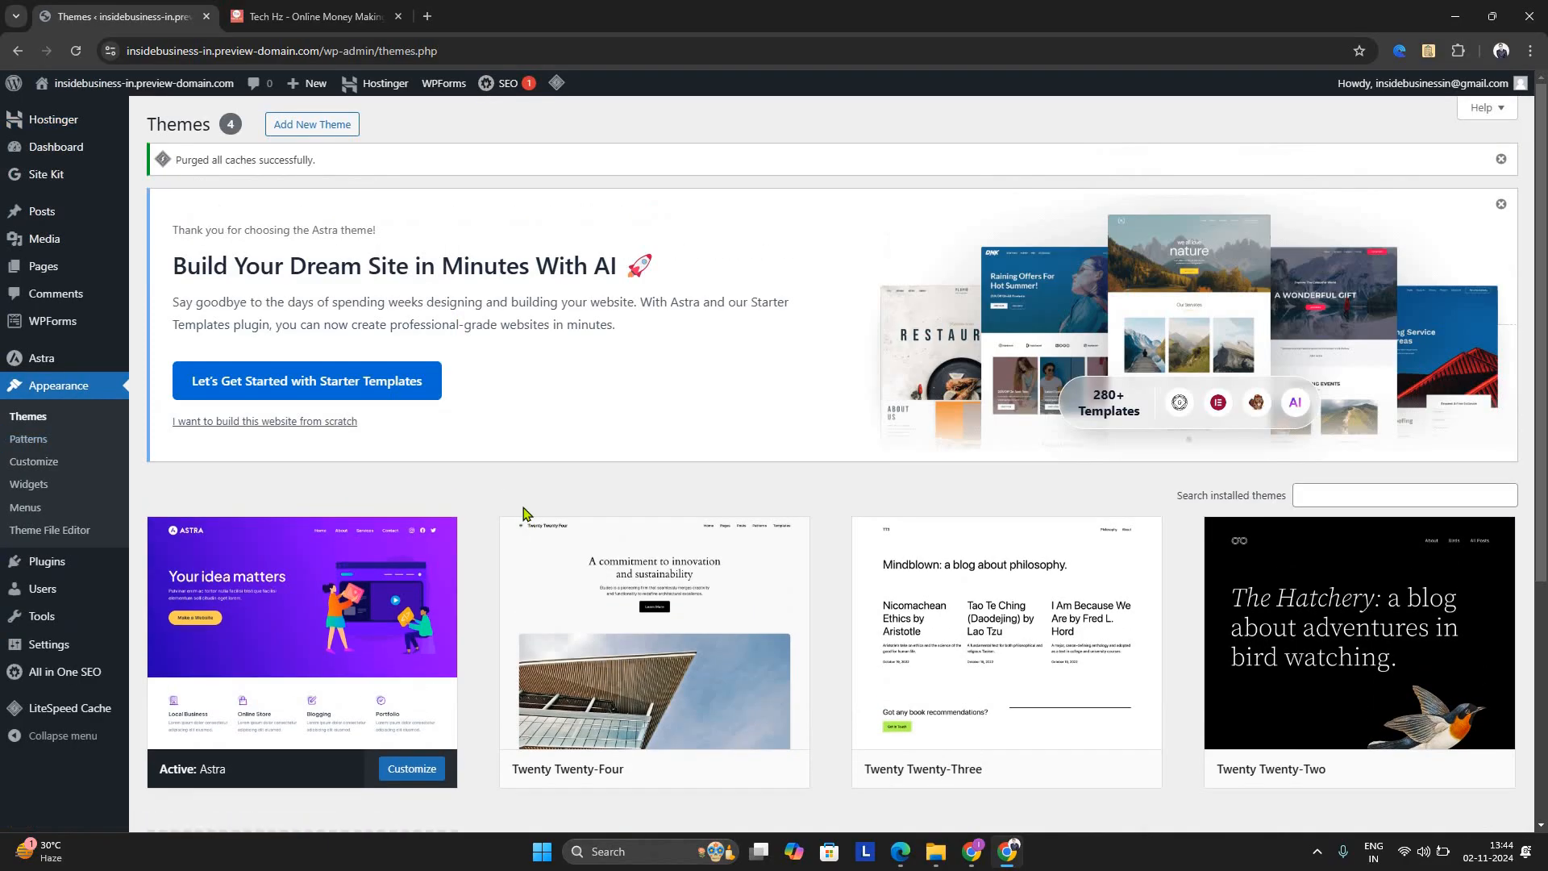
scroll(524, 515, down, 5)
scroll(523, 514, up, 5)
click(356, 135)
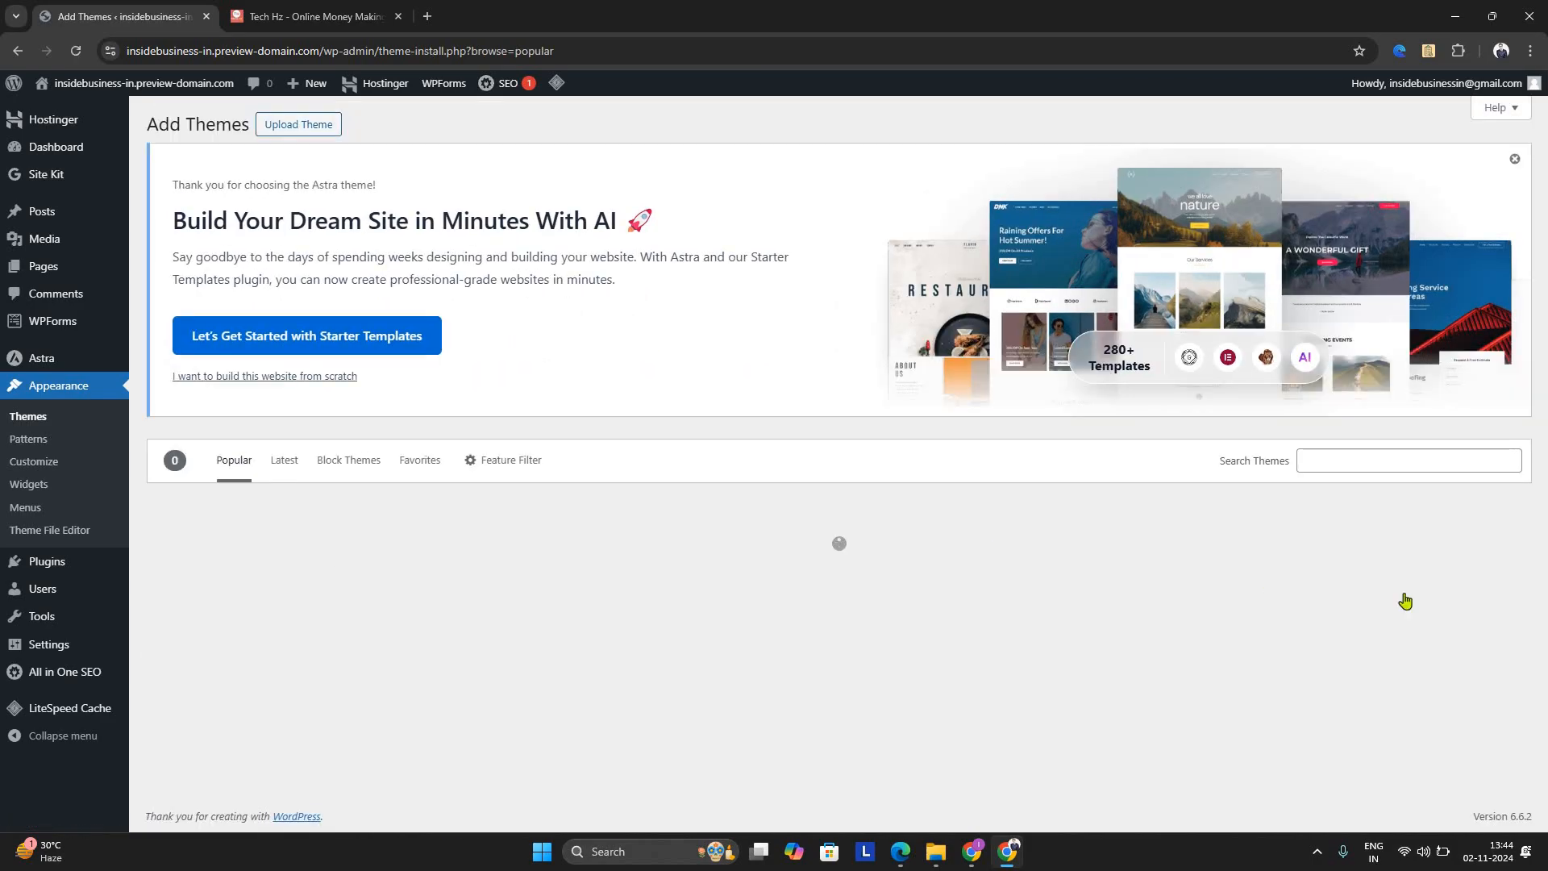
Search the theme directory for "blog" and look over the matching themes
scroll(1282, 581, down, 5)
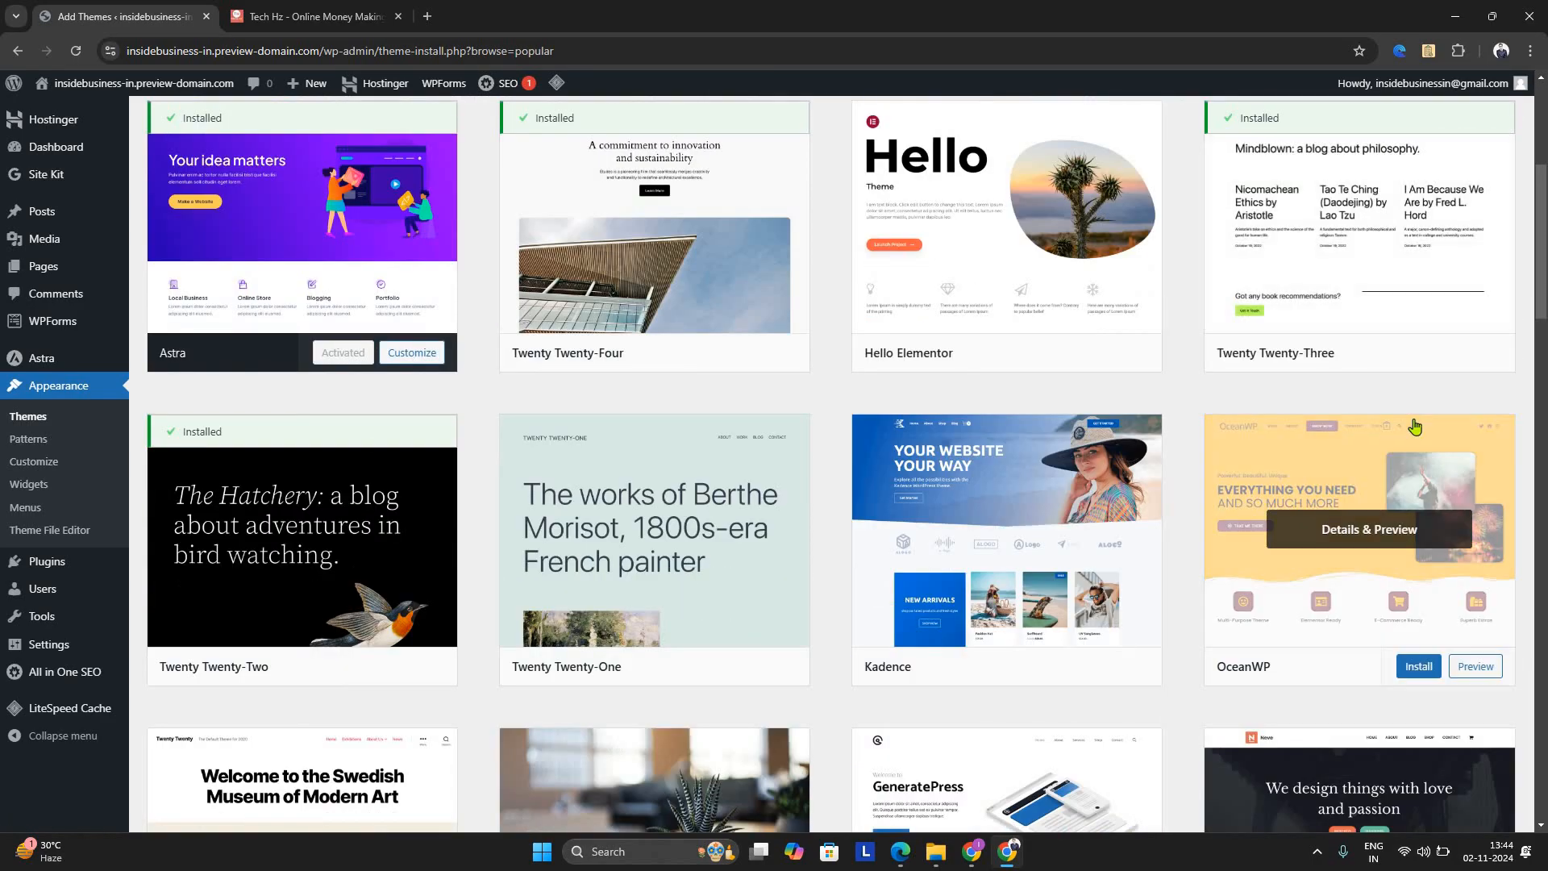
scroll(1363, 323, up, 2)
click(1345, 216)
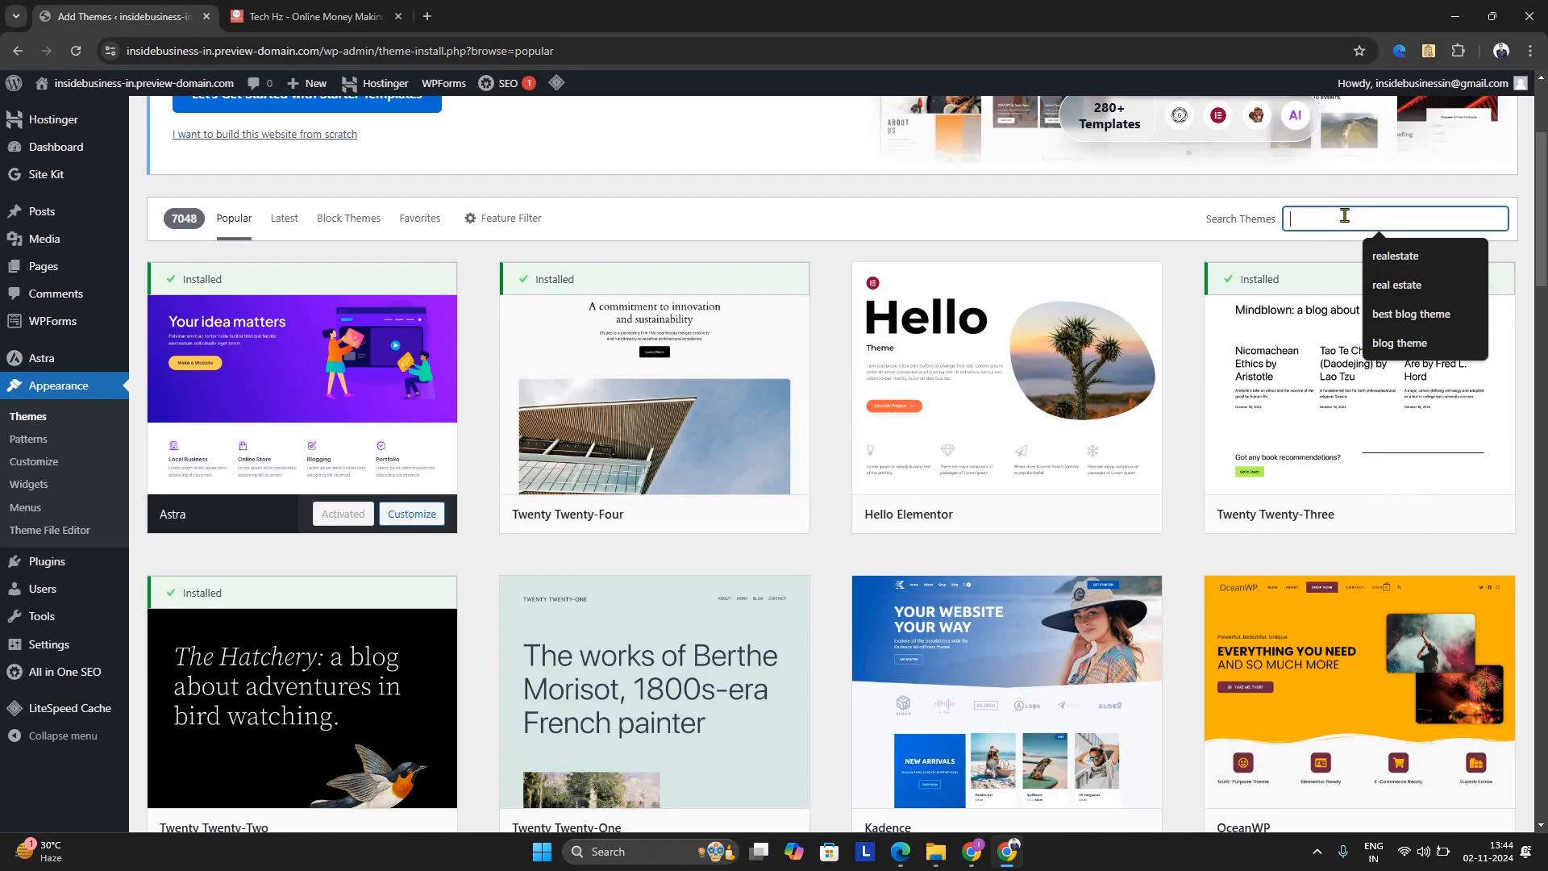
text(blog)
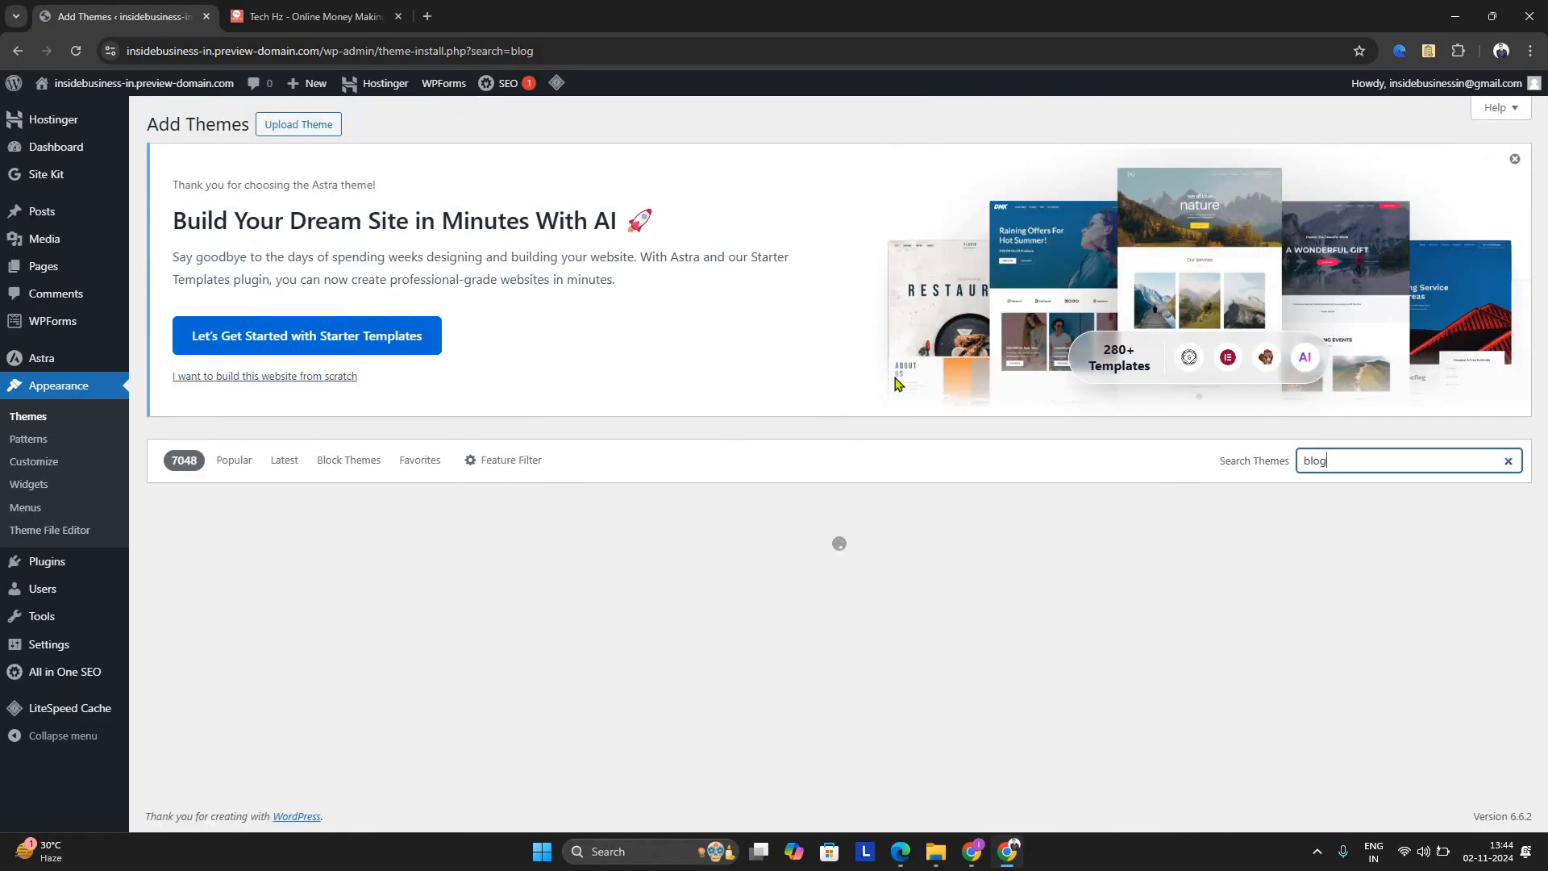
scroll(895, 384, down, 3)
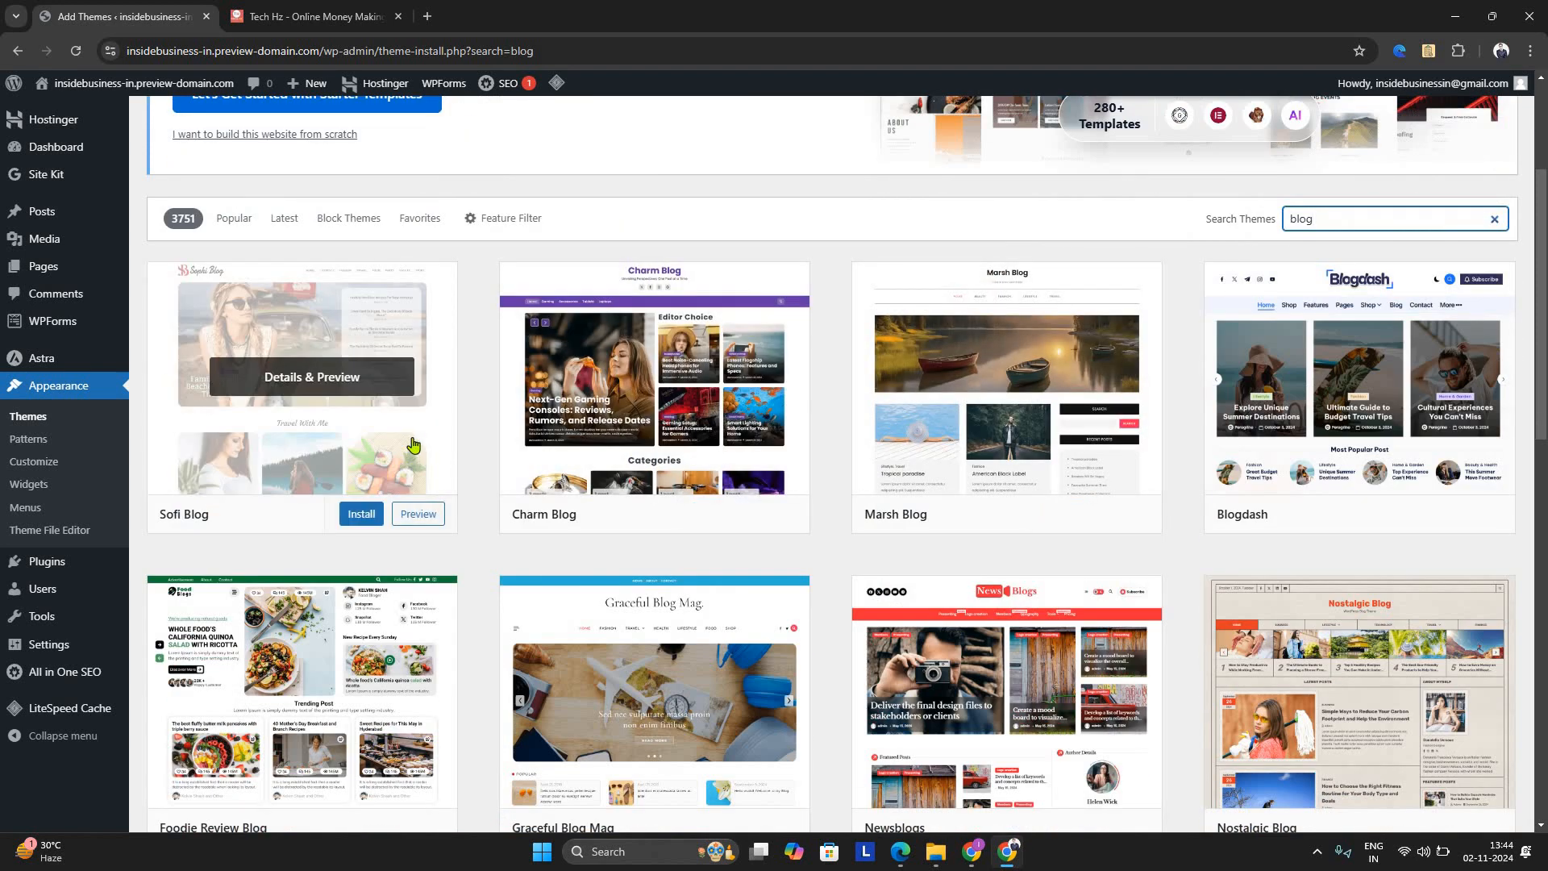
Browse further through the blog theme results, comparing their thumbnail designs down to the BlogWar theme
scroll(416, 432, down, 2)
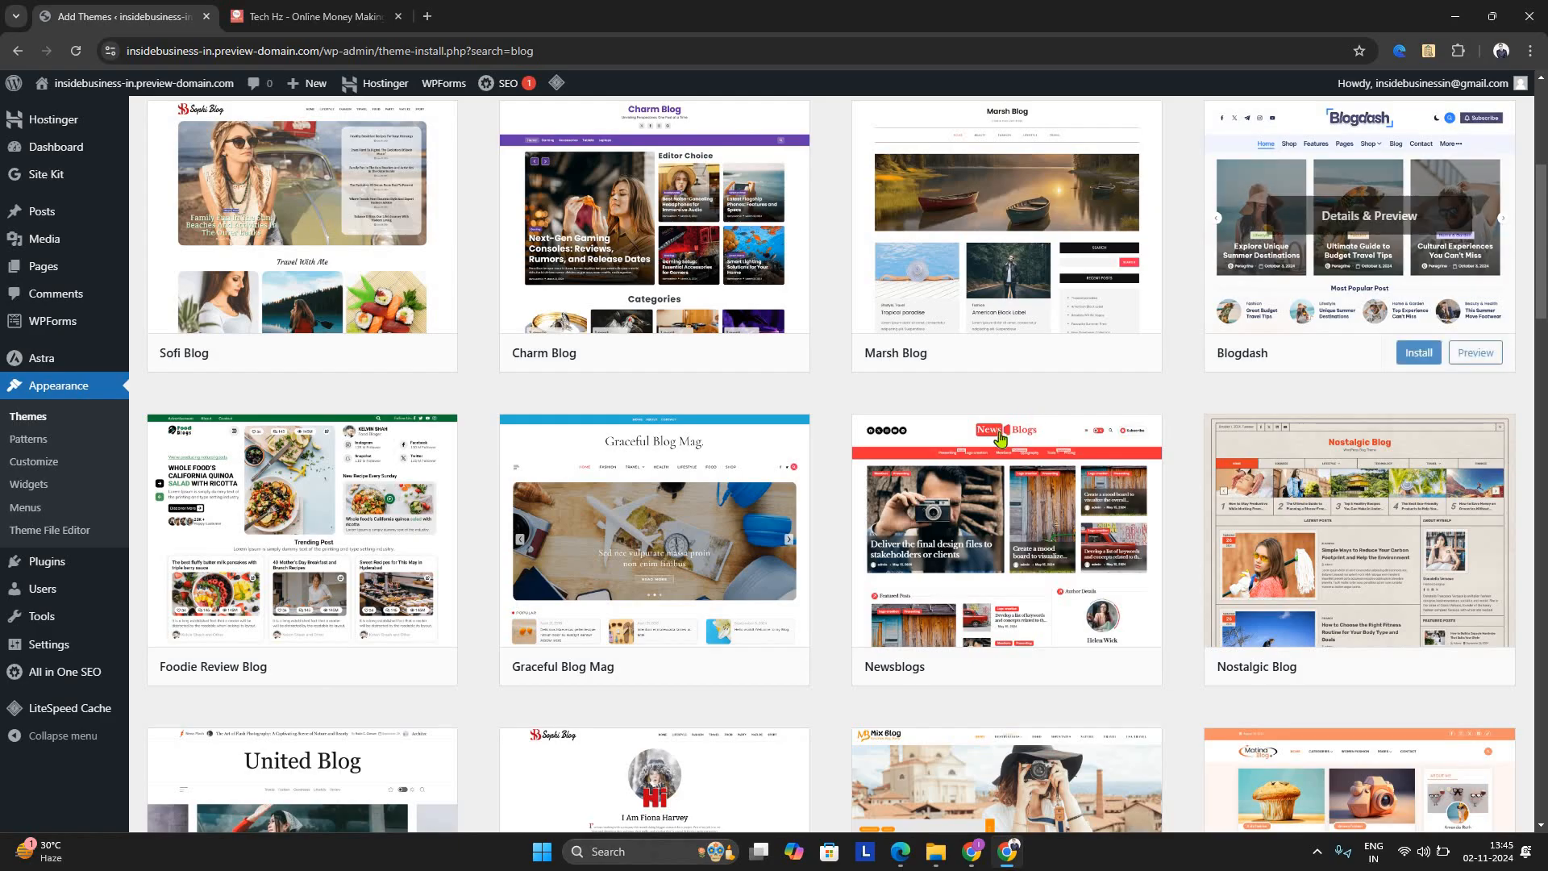
scroll(1000, 438, down, 4)
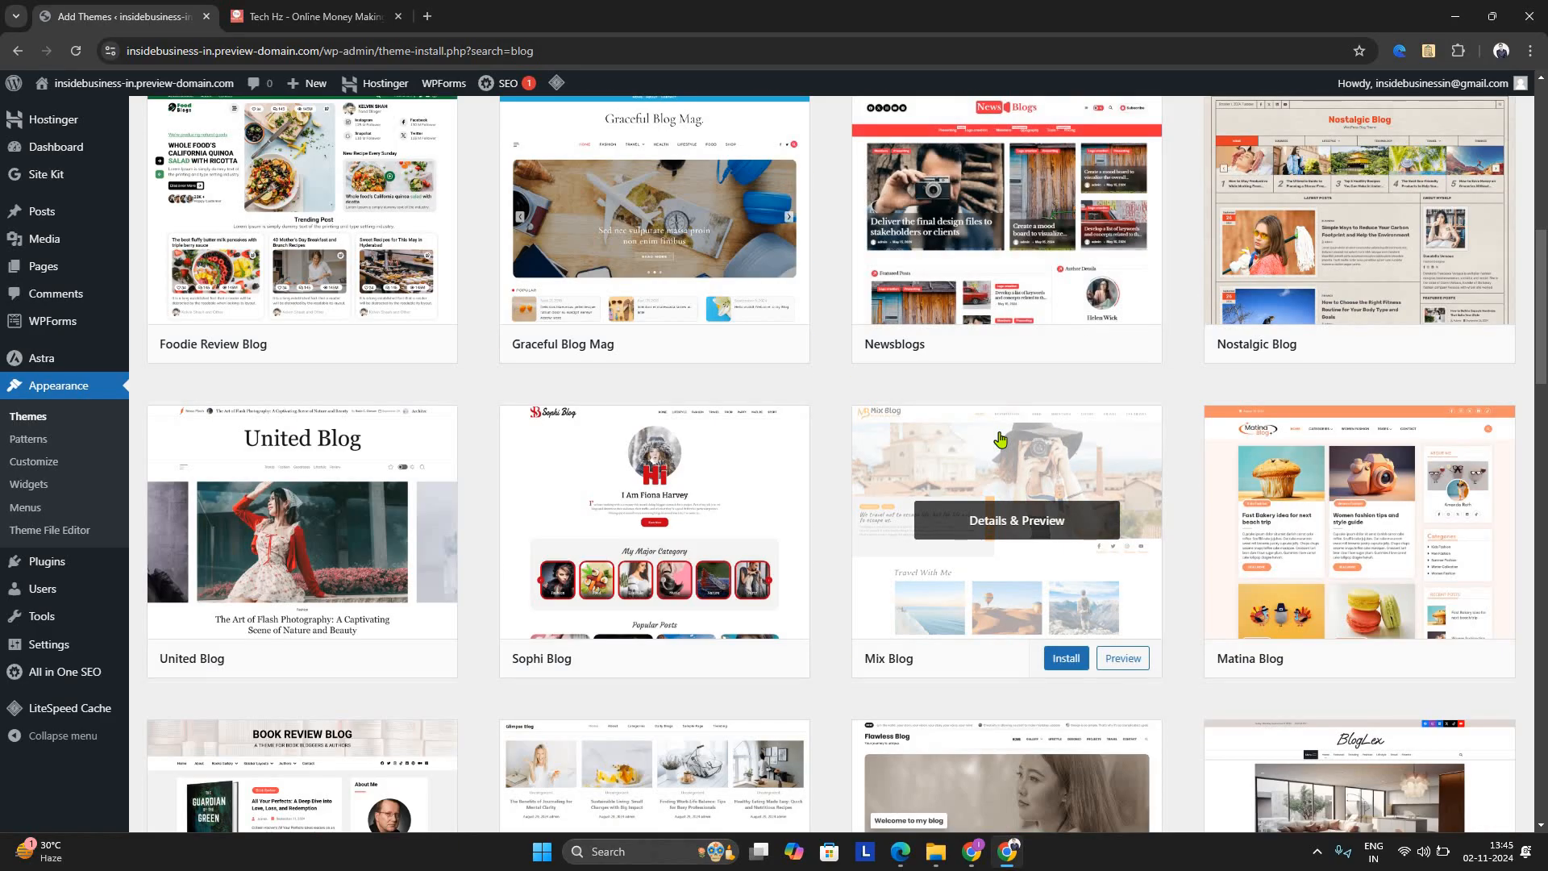
scroll(1000, 438, down, 5)
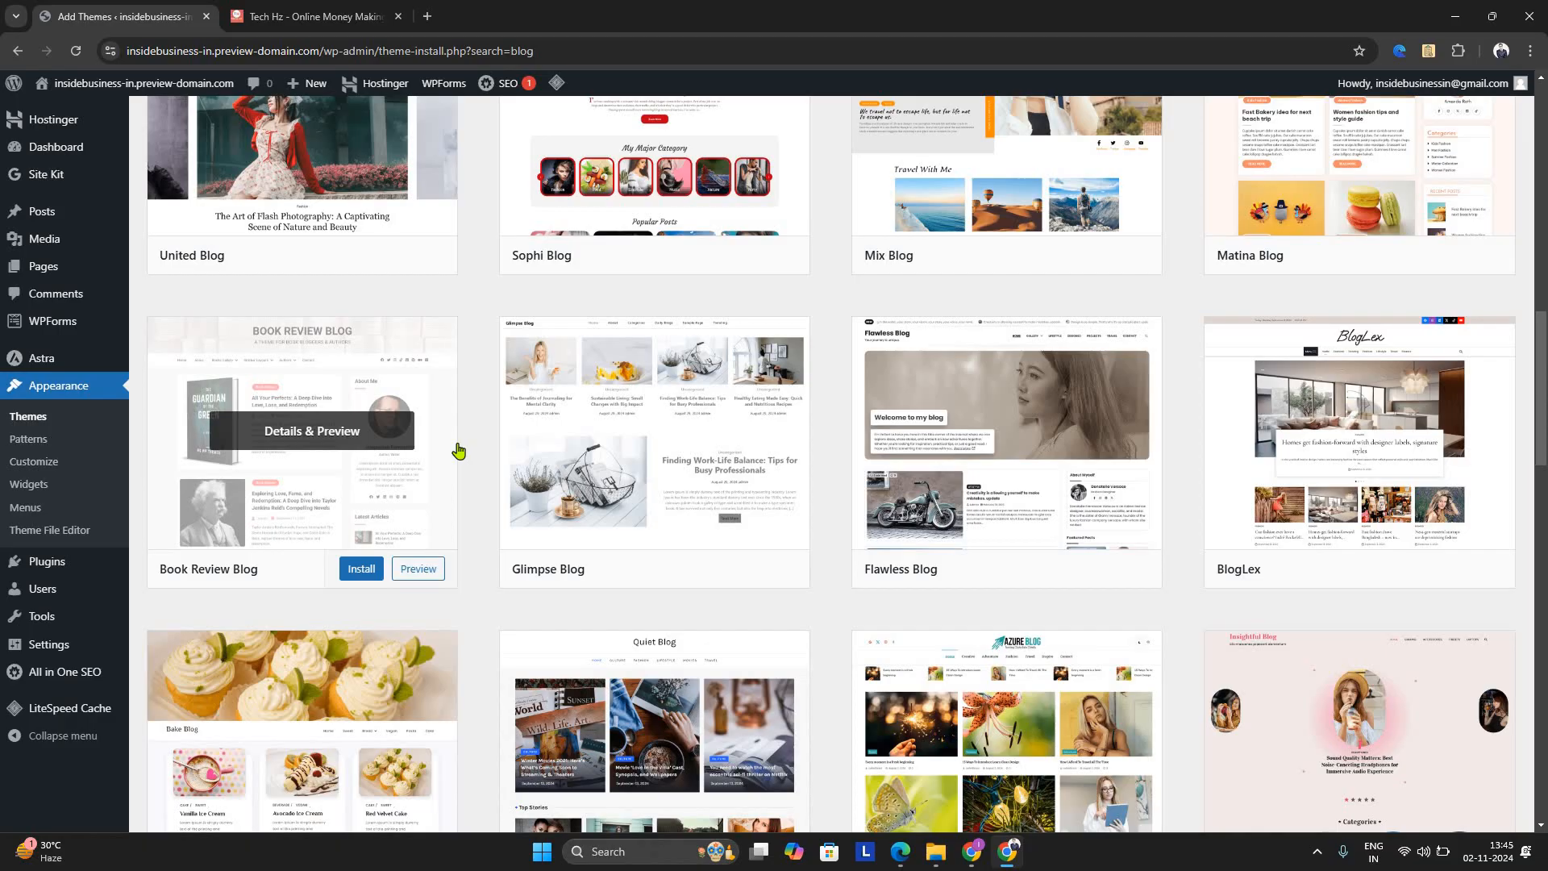
scroll(459, 450, down, 1)
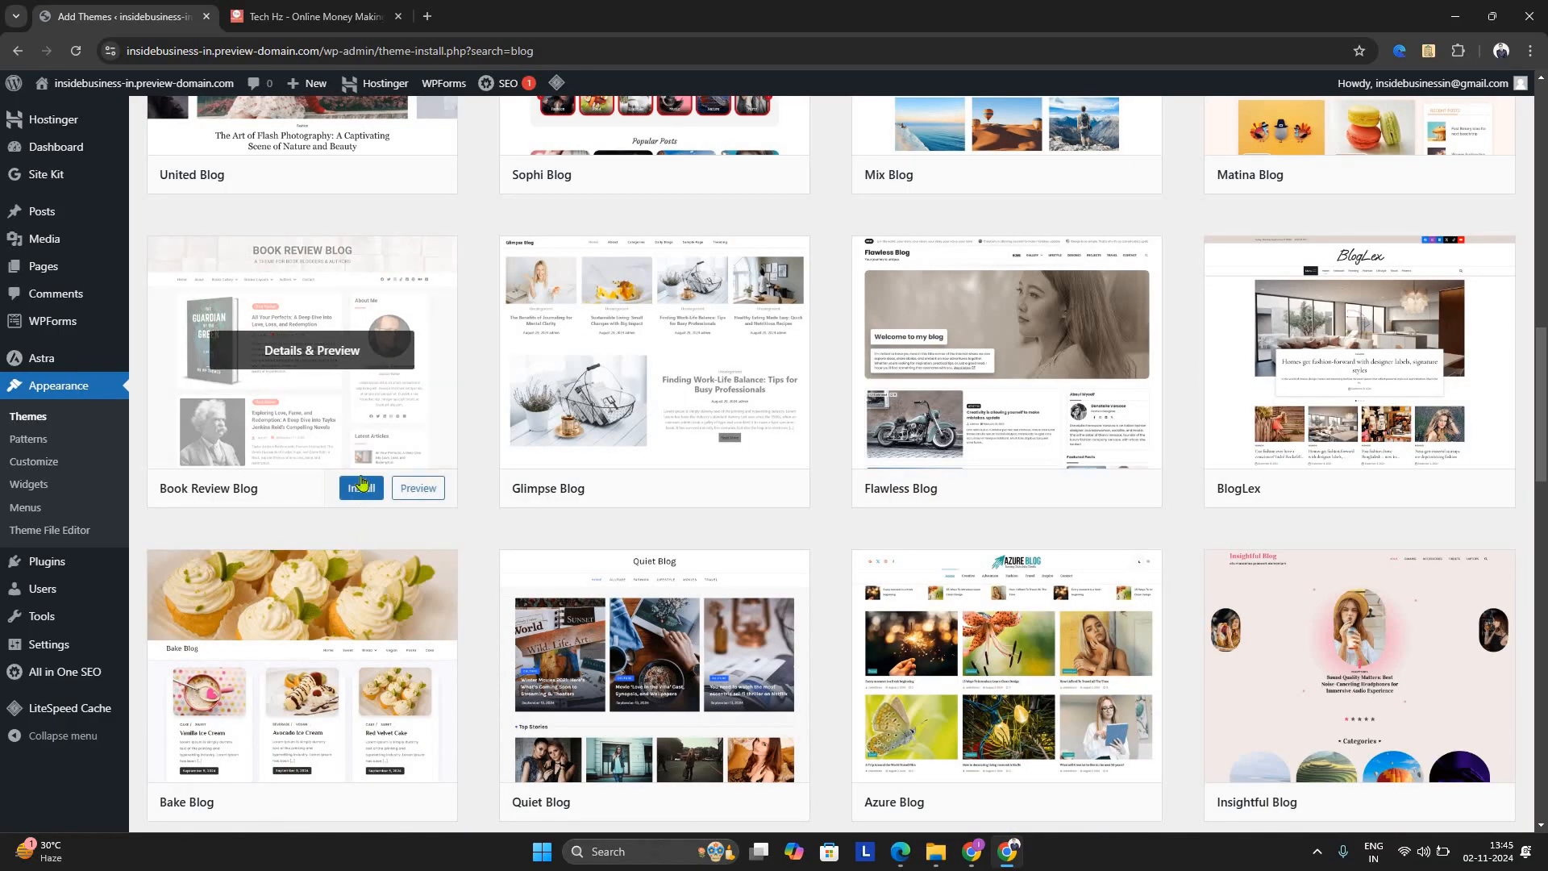
scroll(361, 484, down, 9)
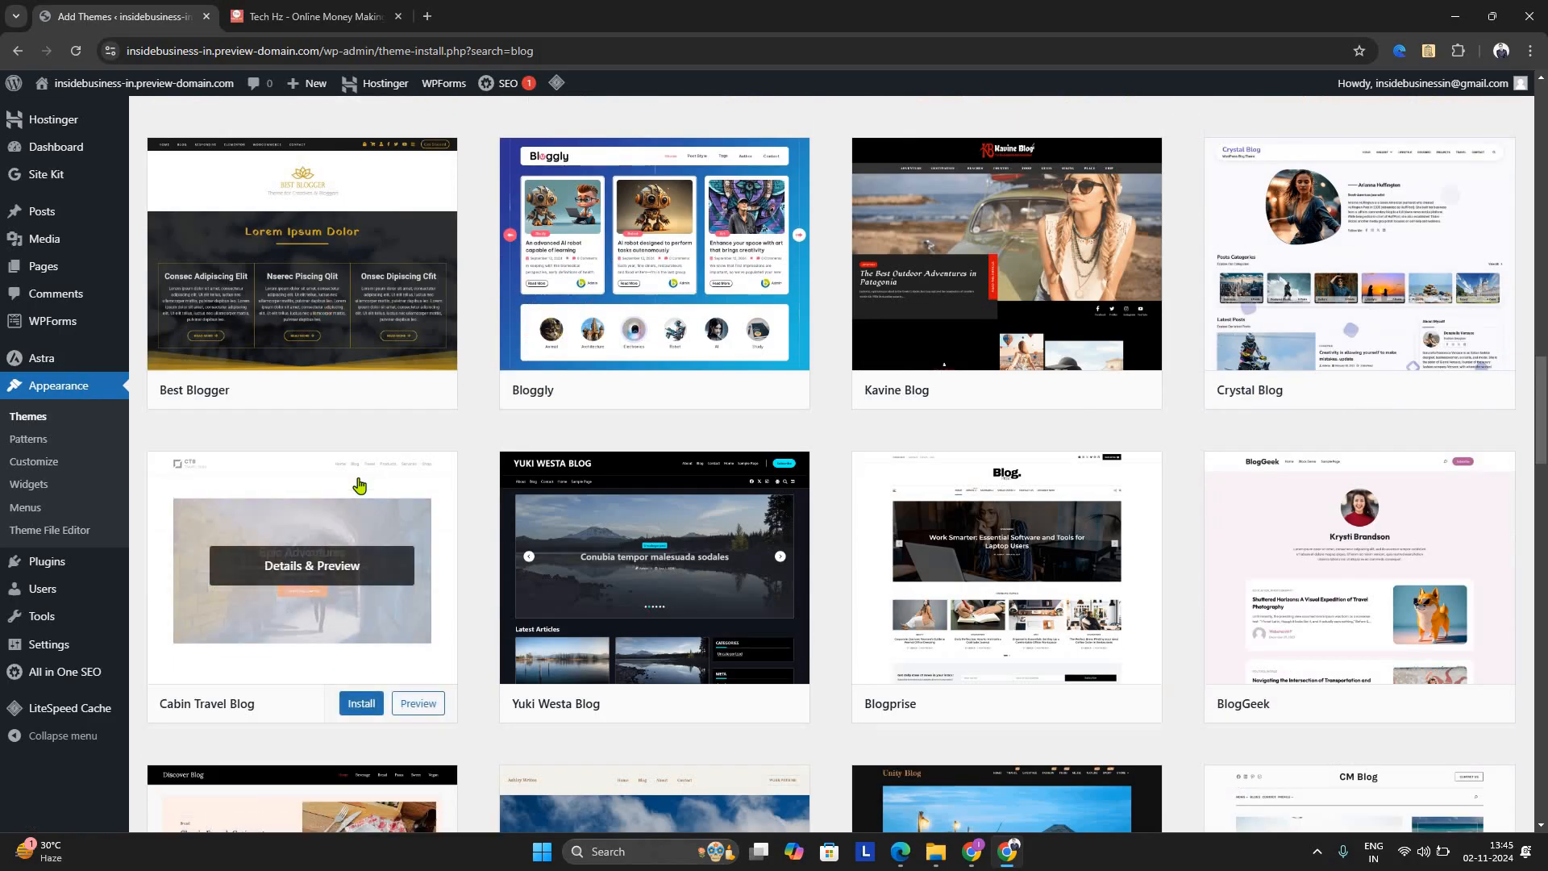
scroll(359, 483, down, 5)
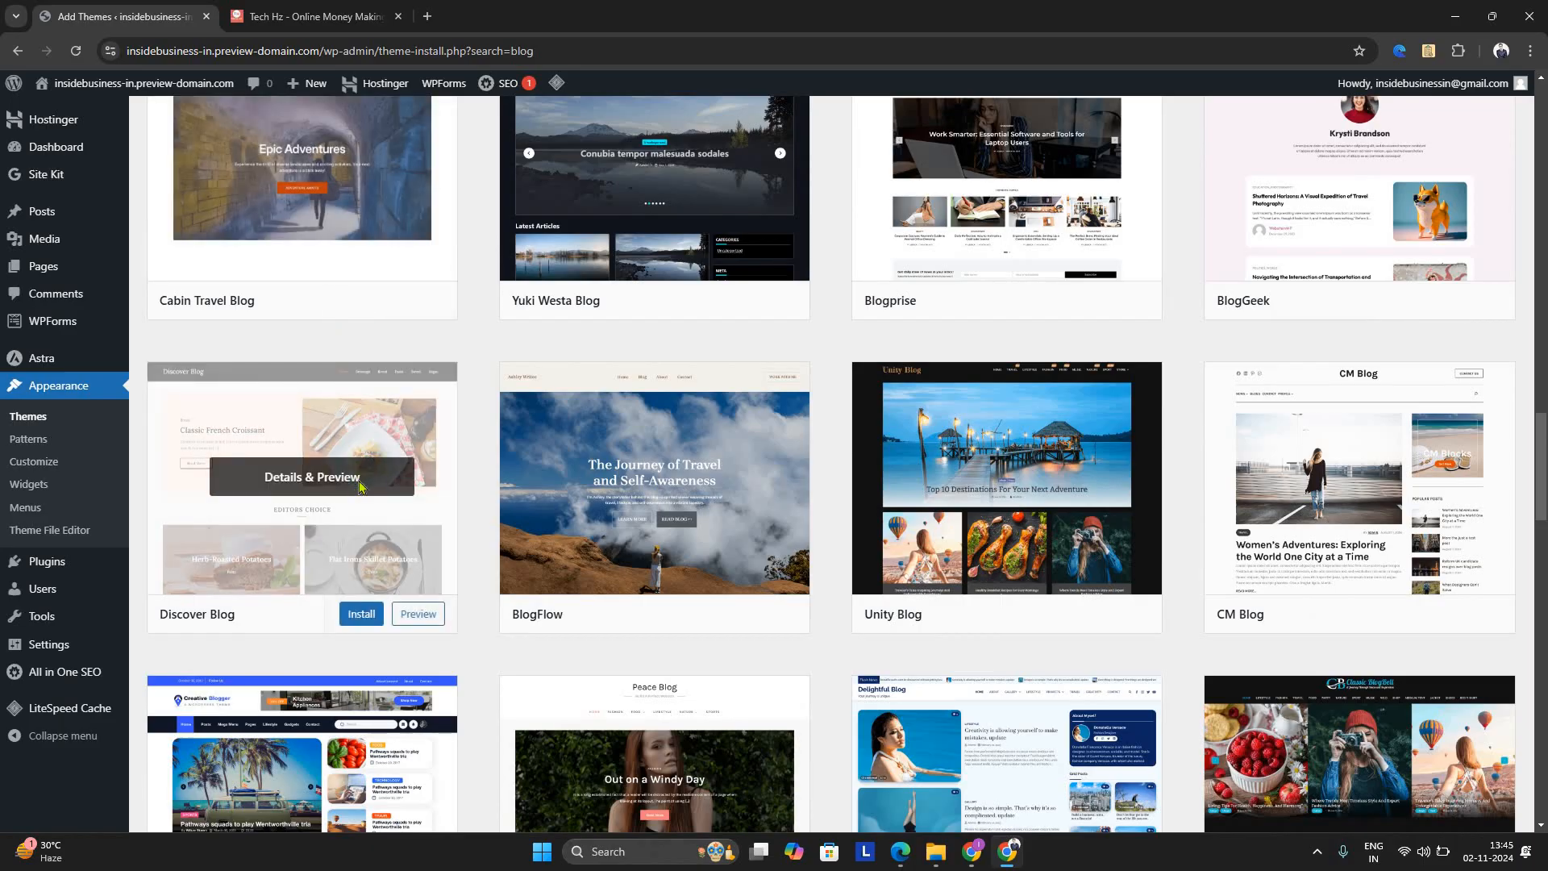
scroll(360, 486, down, 6)
scroll(359, 486, down, 7)
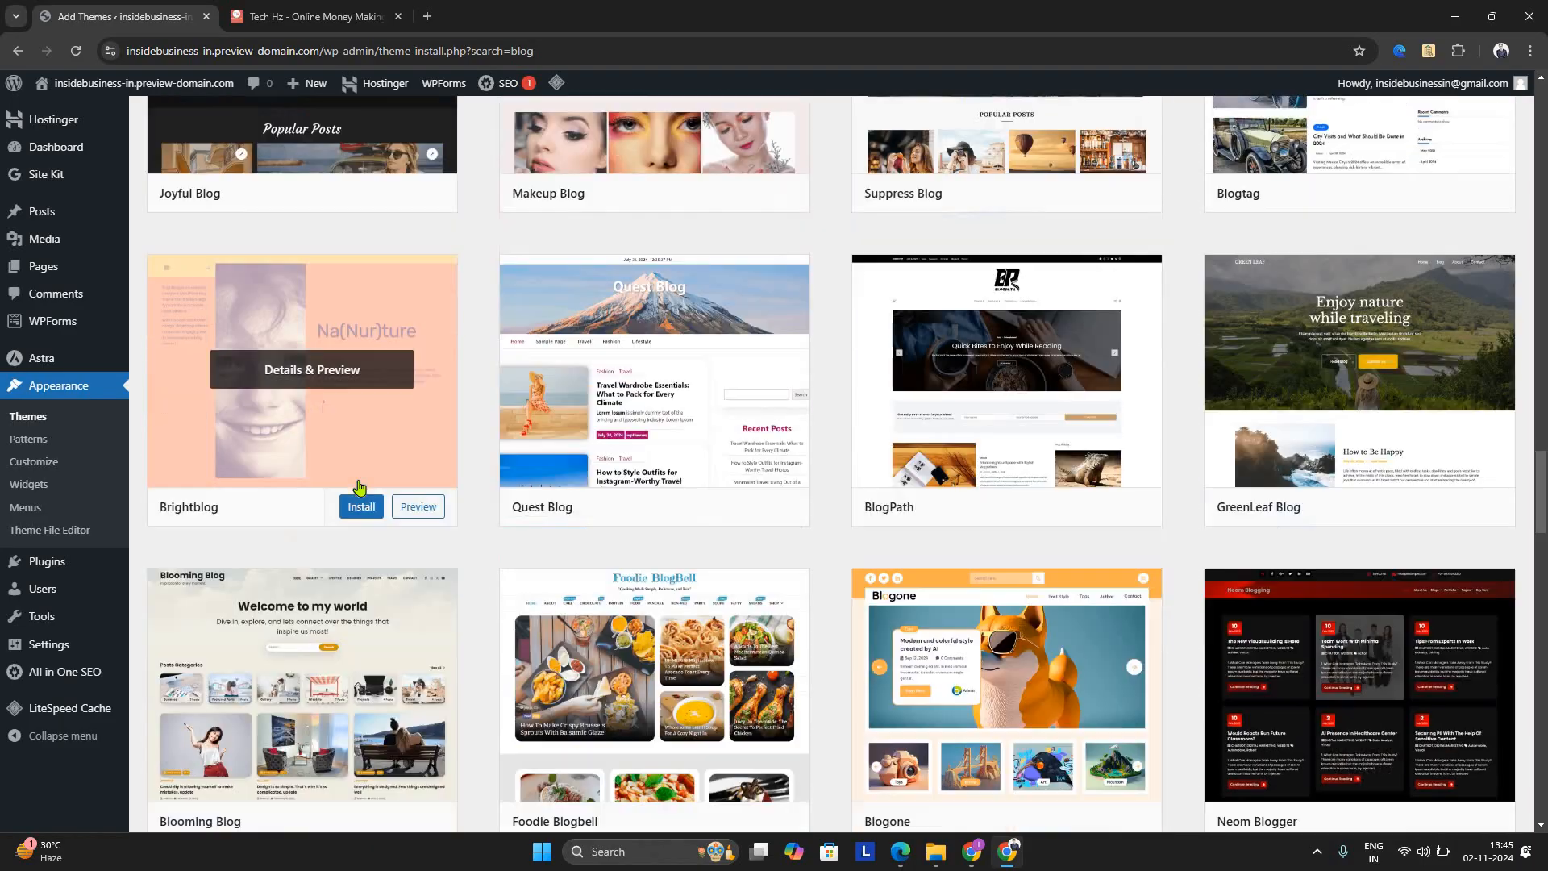
scroll(360, 486, down, 16)
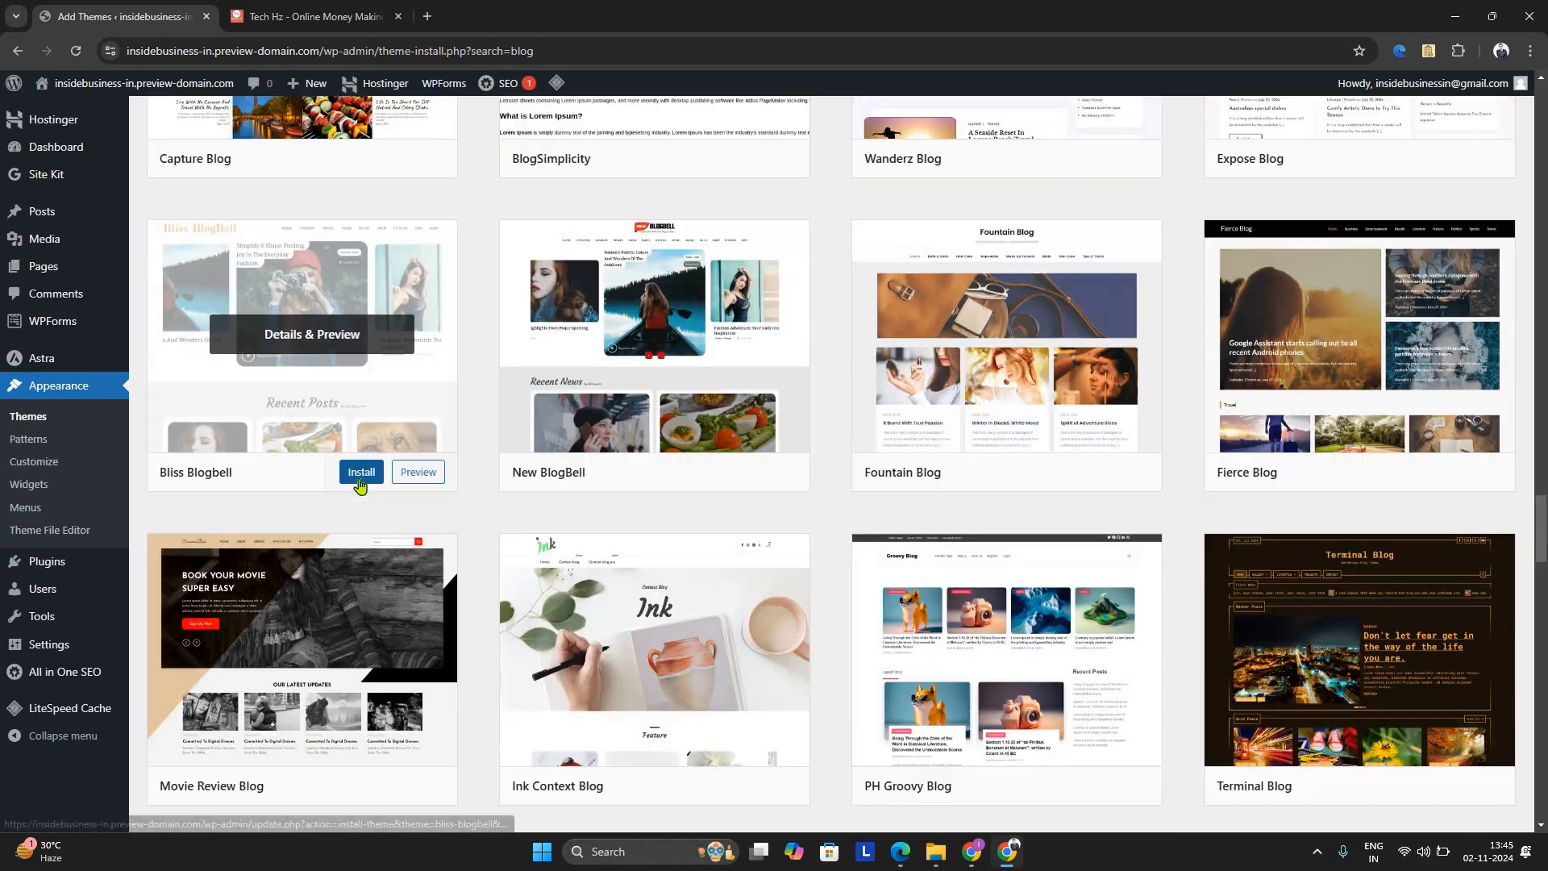
scroll(359, 486, down, 6)
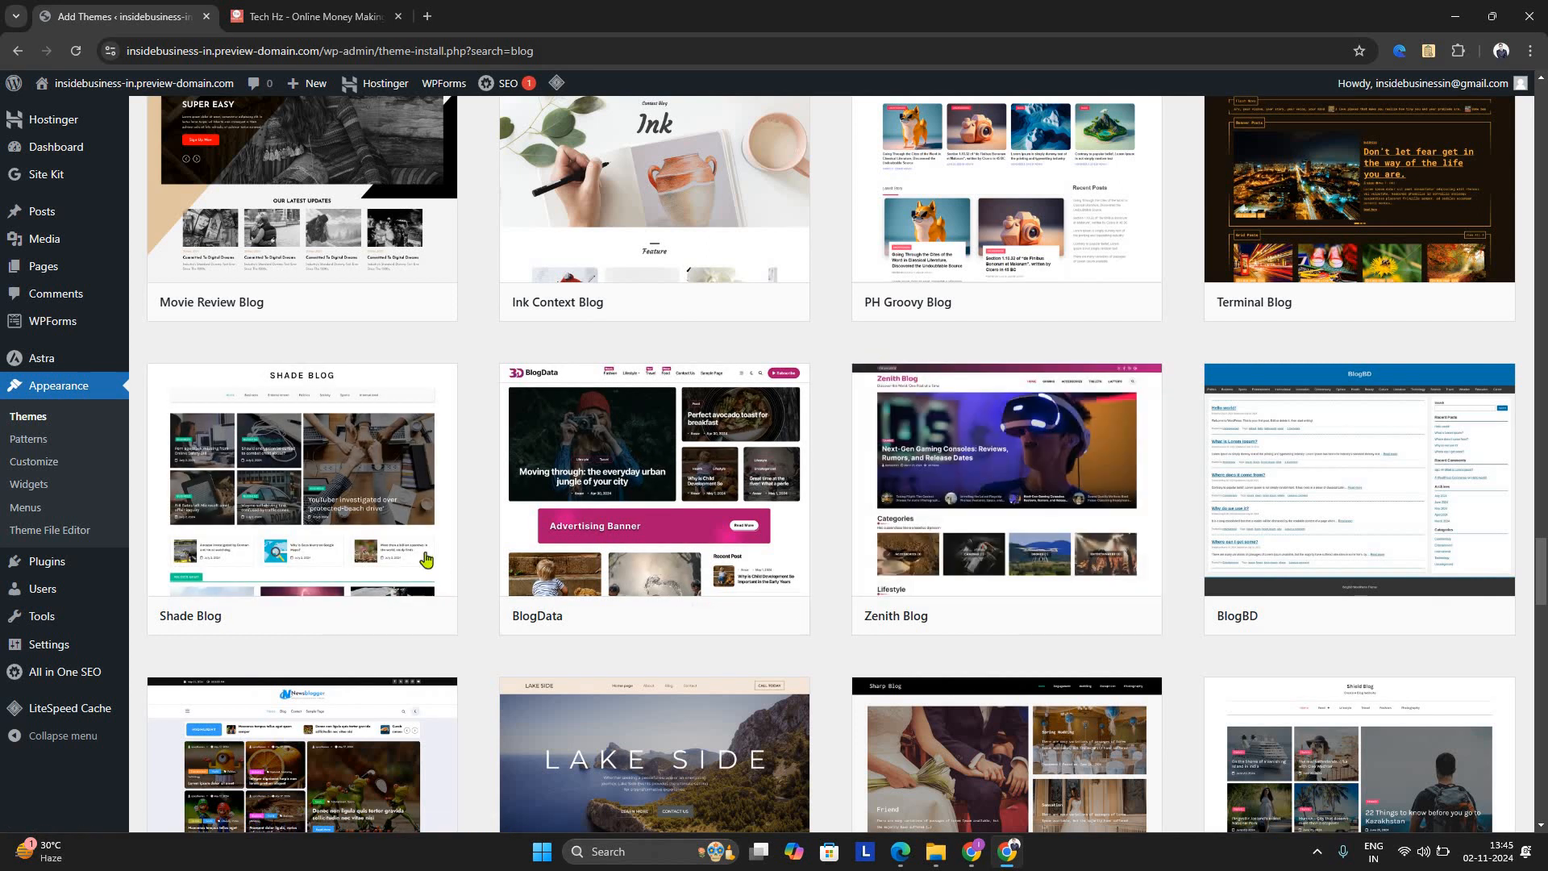
scroll(426, 551, down, 4)
scroll(426, 551, down, 3)
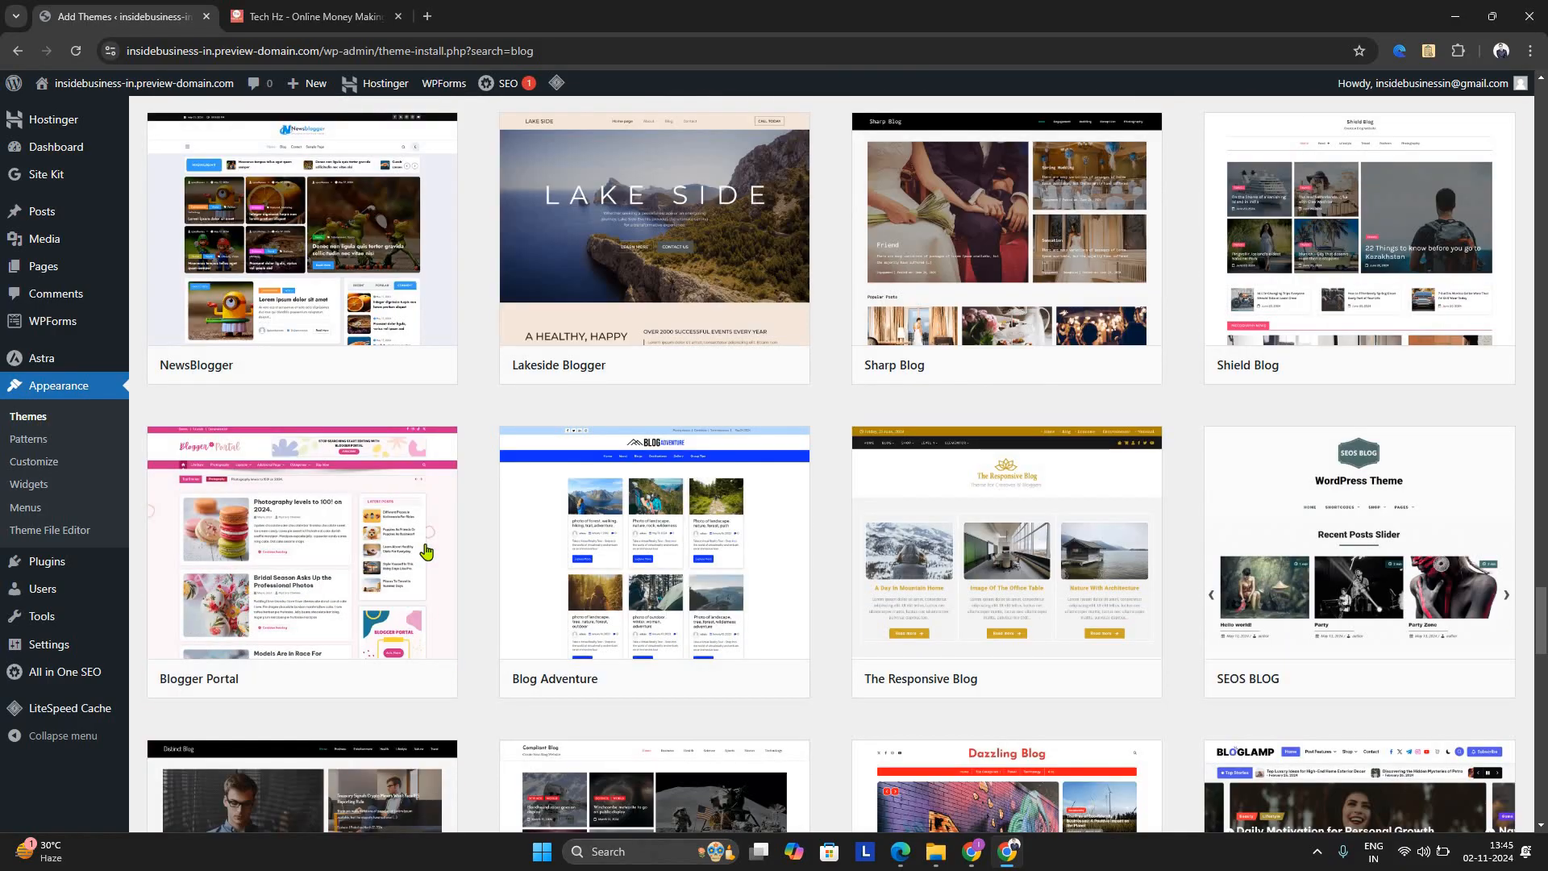
scroll(426, 551, down, 4)
scroll(429, 551, down, 18)
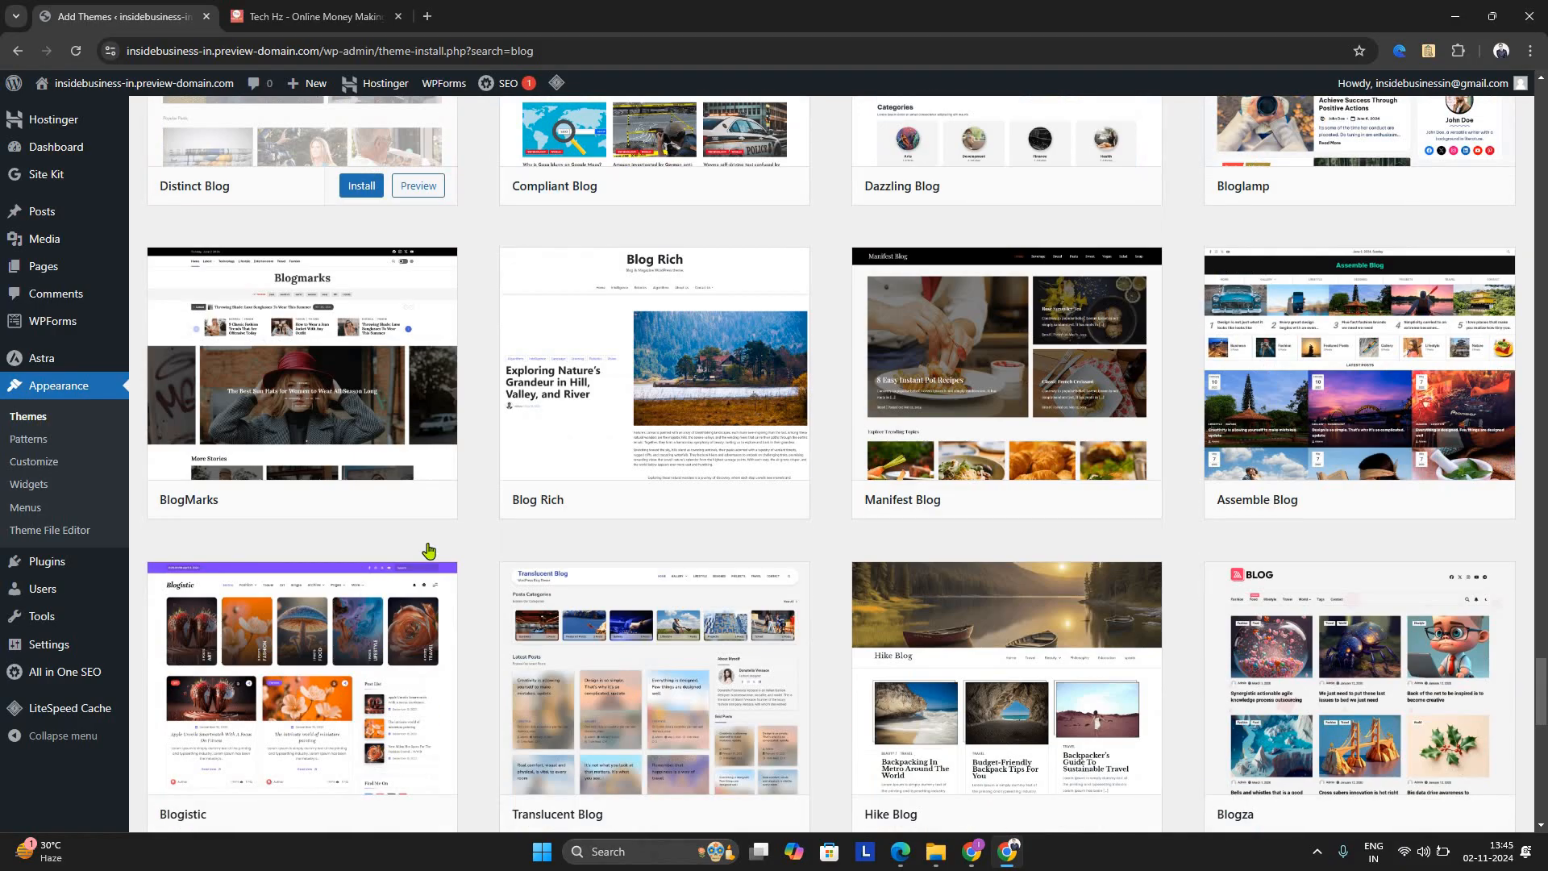
scroll(429, 551, up, 4)
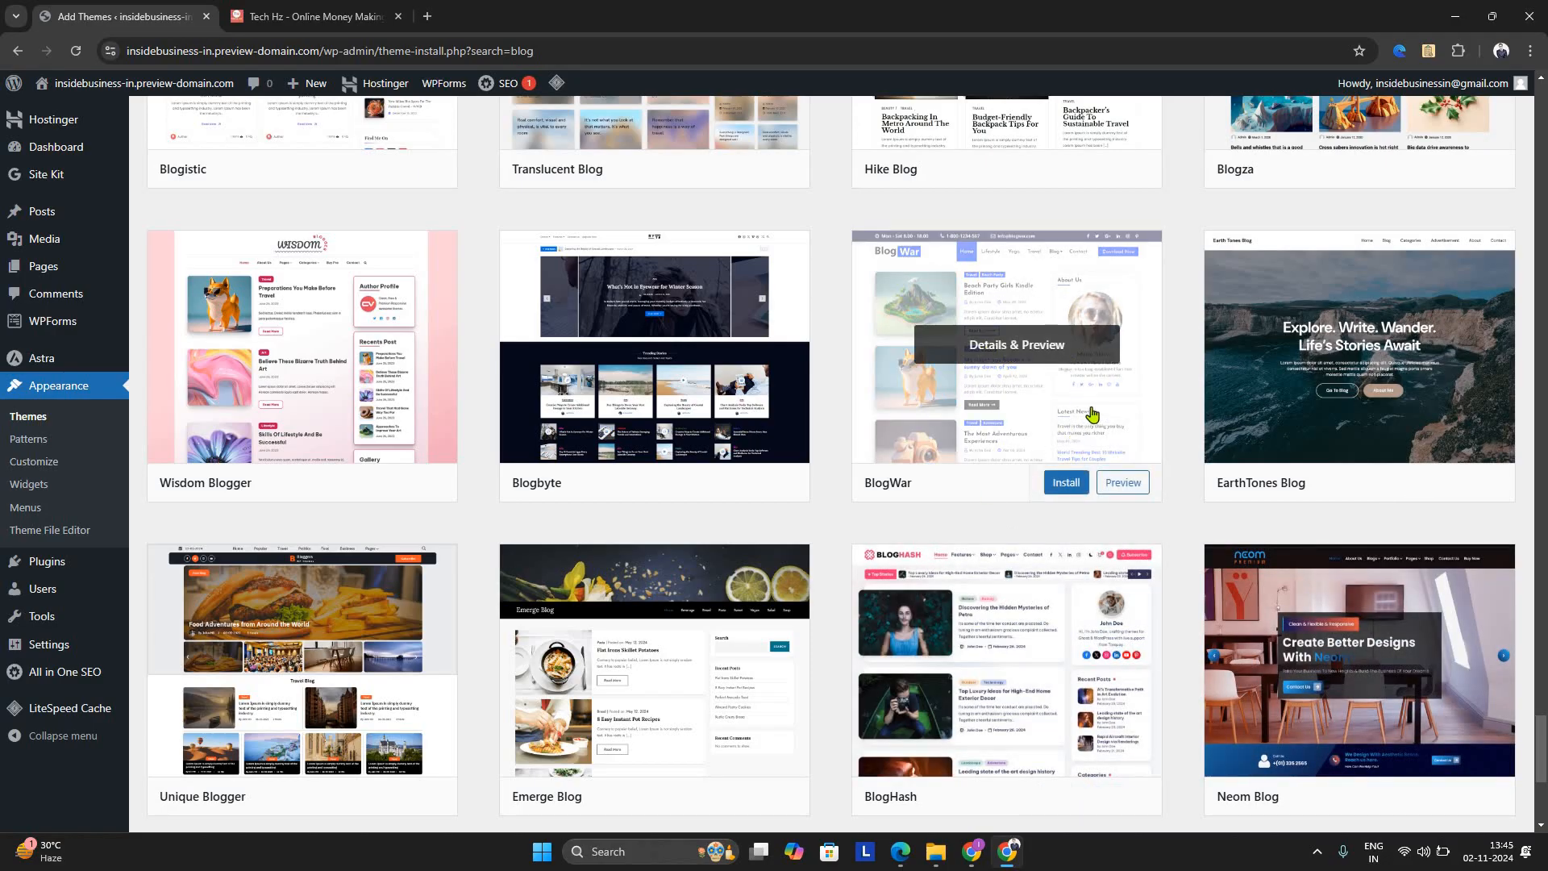
Preview the BlogWar theme, look through its sample posts and page elements, and close the preview
click(1126, 483)
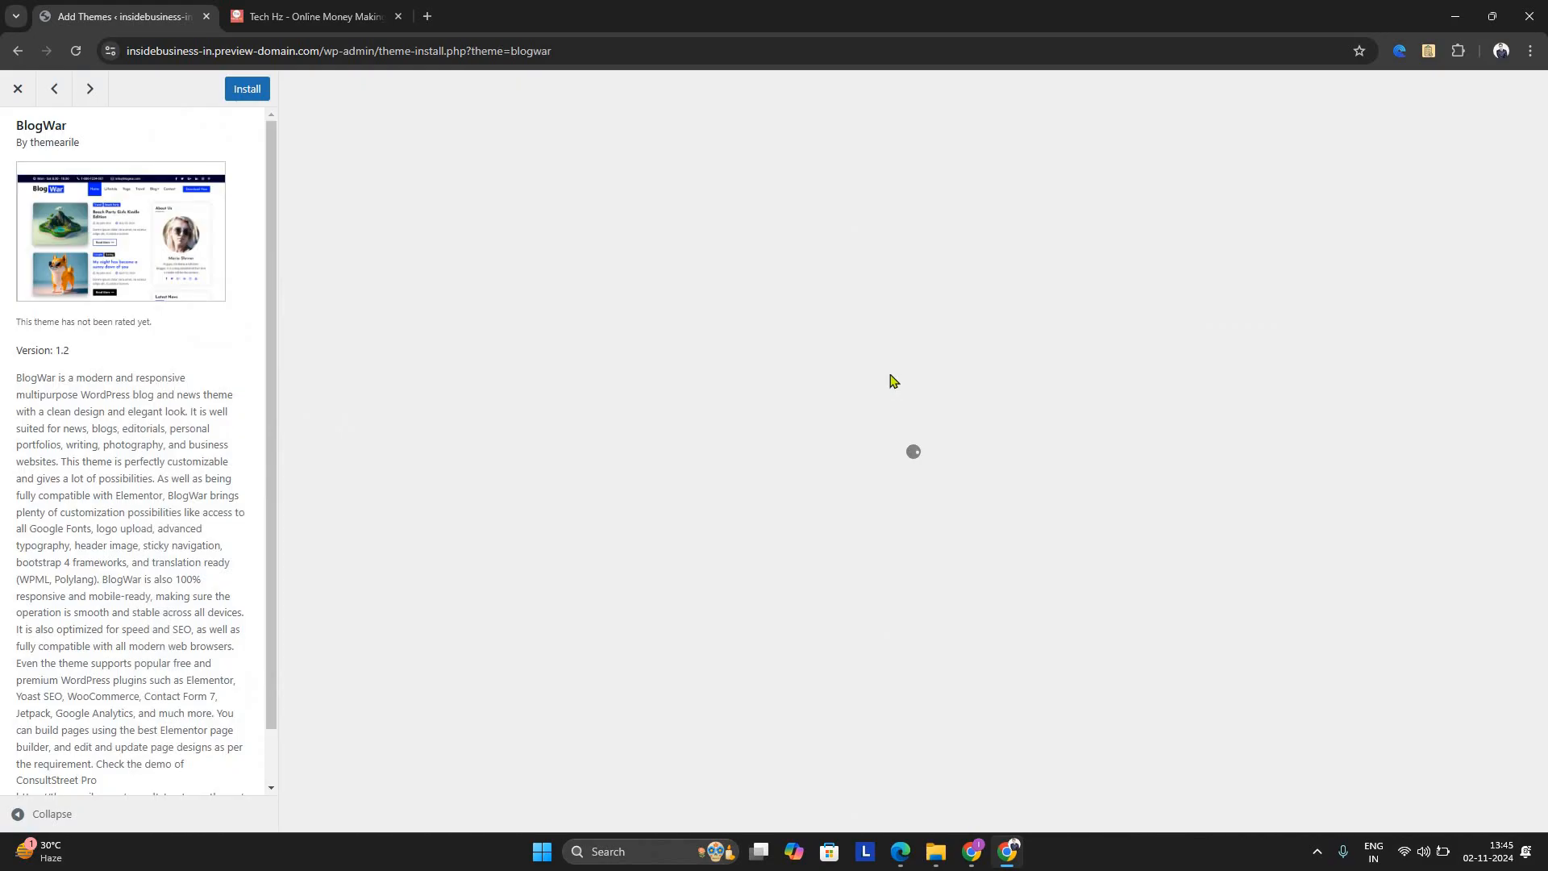
scroll(895, 391, down, 20)
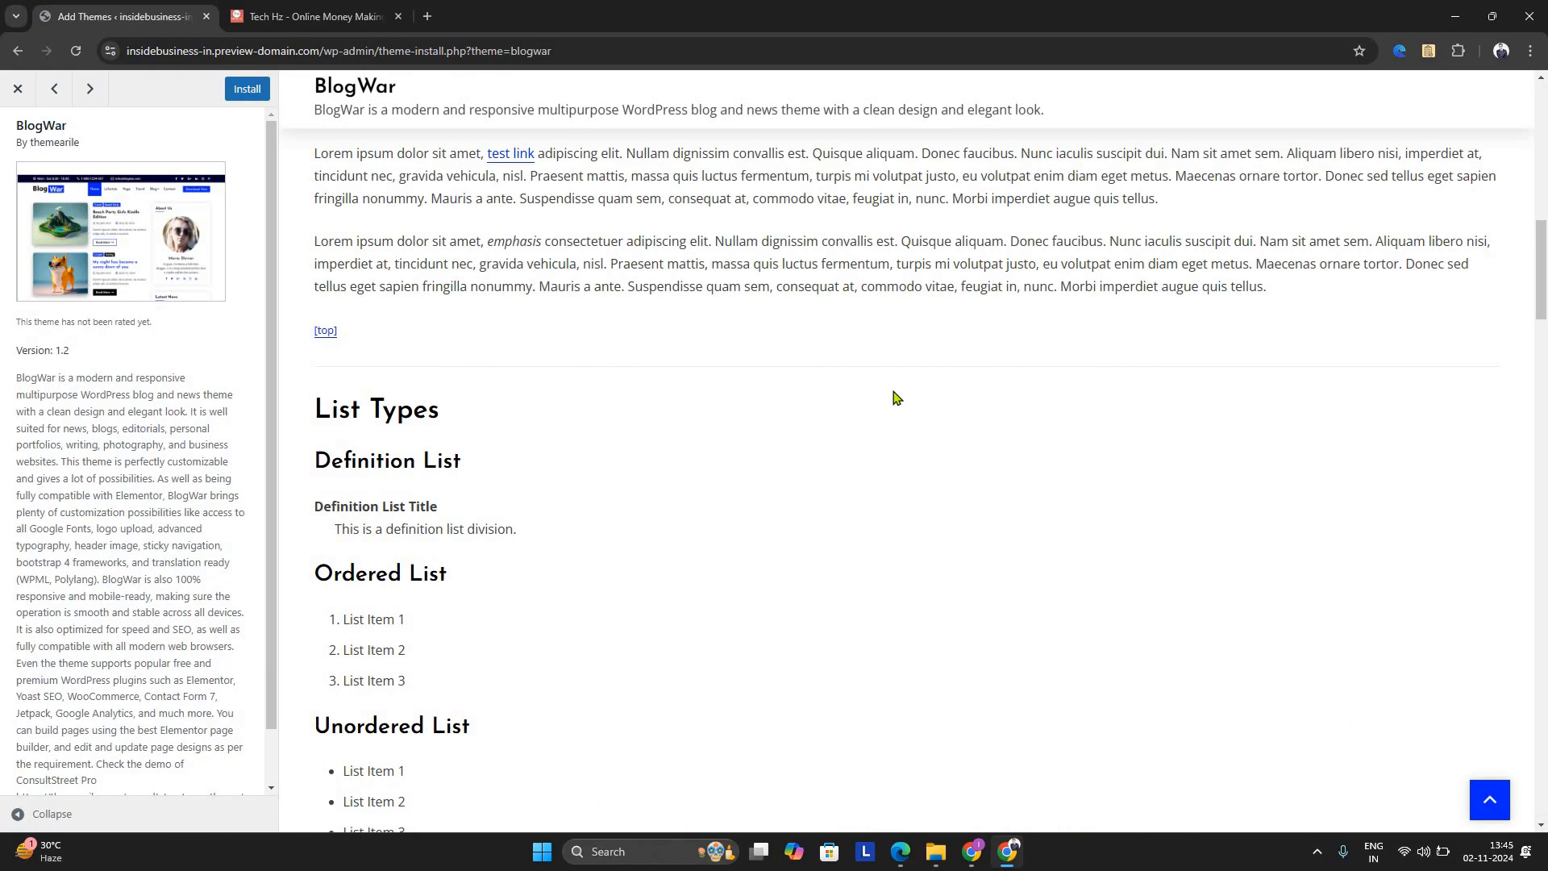
scroll(897, 395, down, 10)
scroll(904, 379, down, 15)
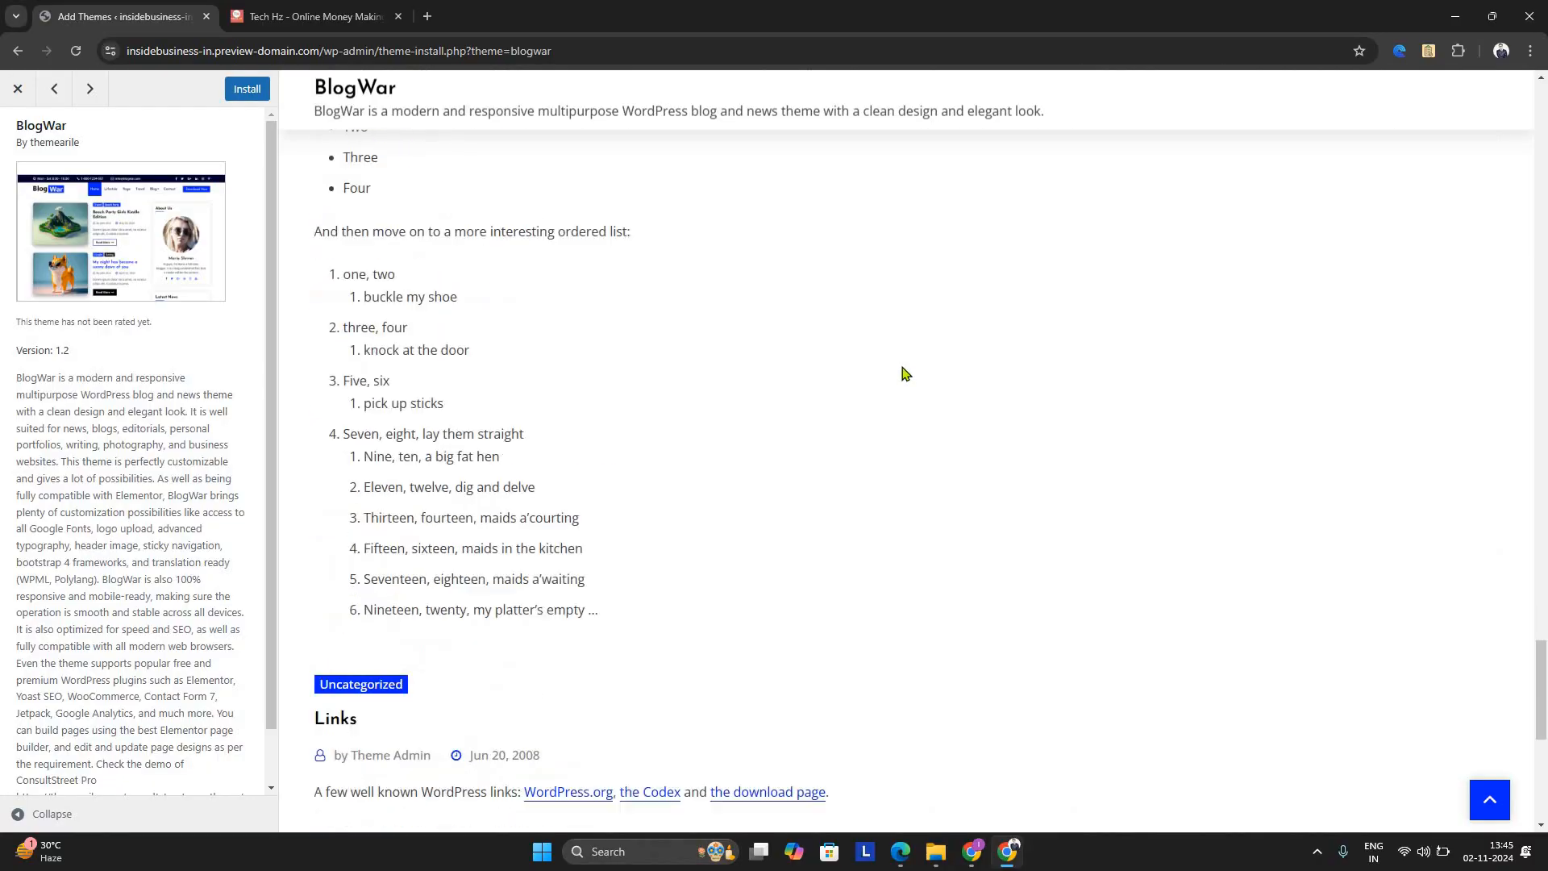
scroll(1545, 667, up, 4)
drag(1547, 666, 1531, 49)
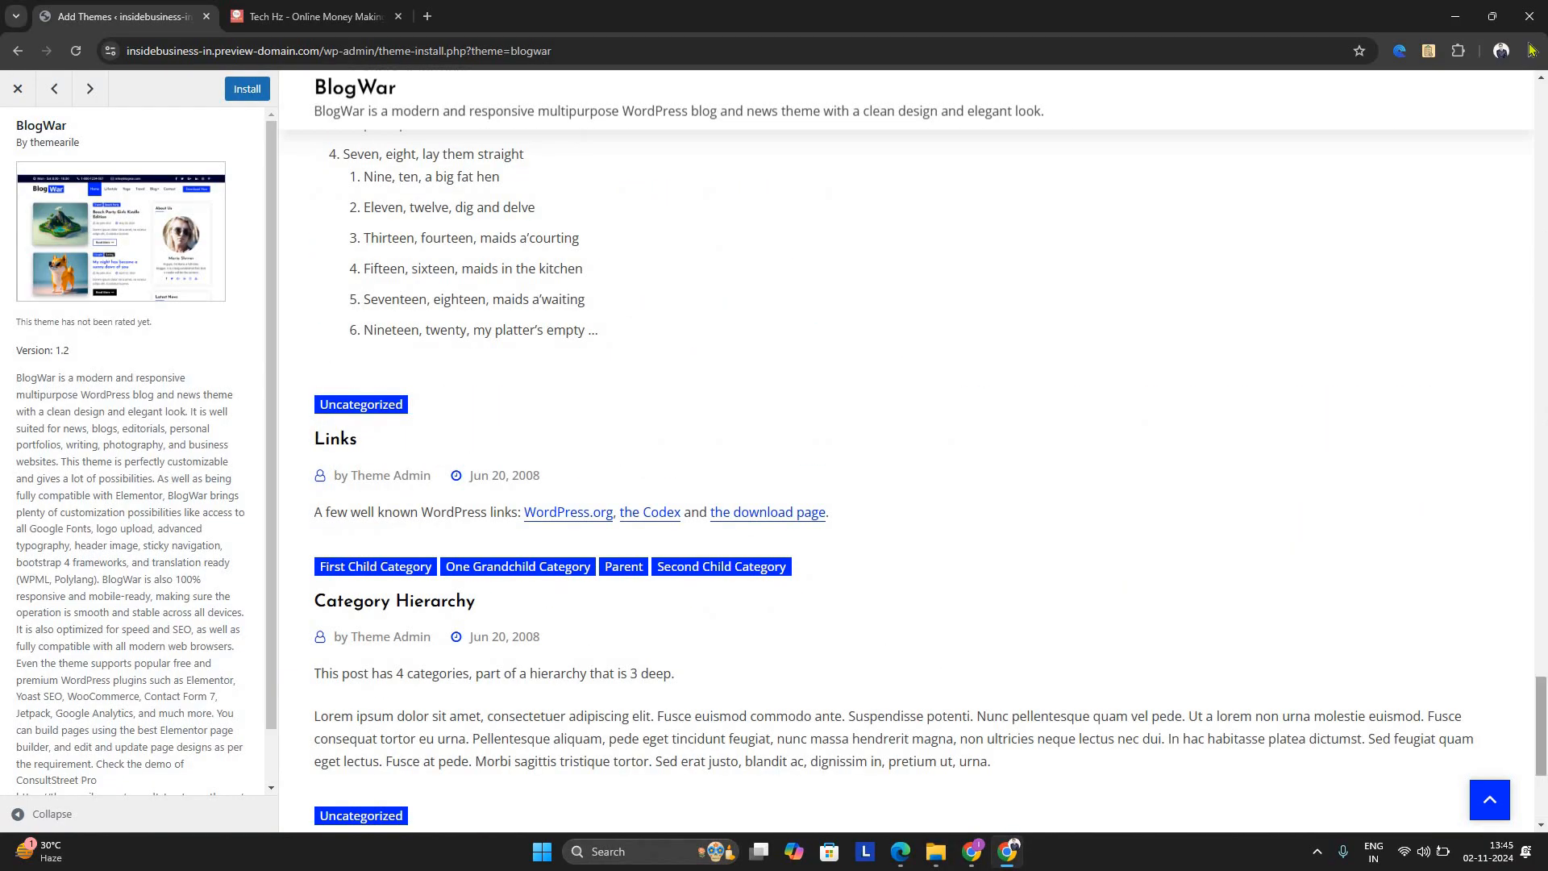
click(29, 96)
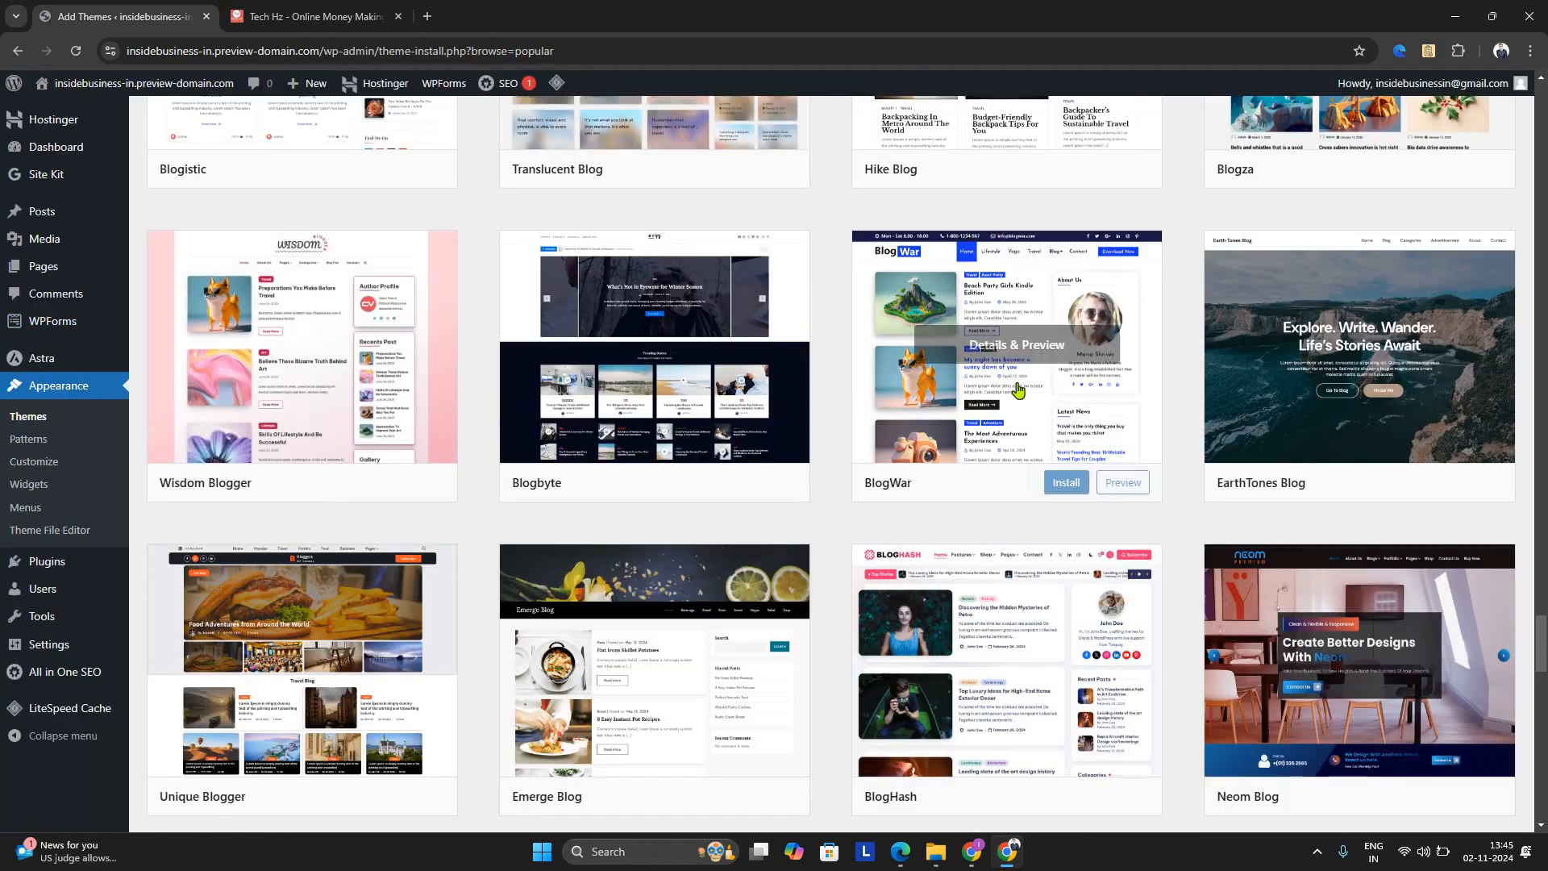
Review the blog themes again from BlogWar back to the first results, stopping at the Glimpse Blog row
scroll(1018, 390, up, 8)
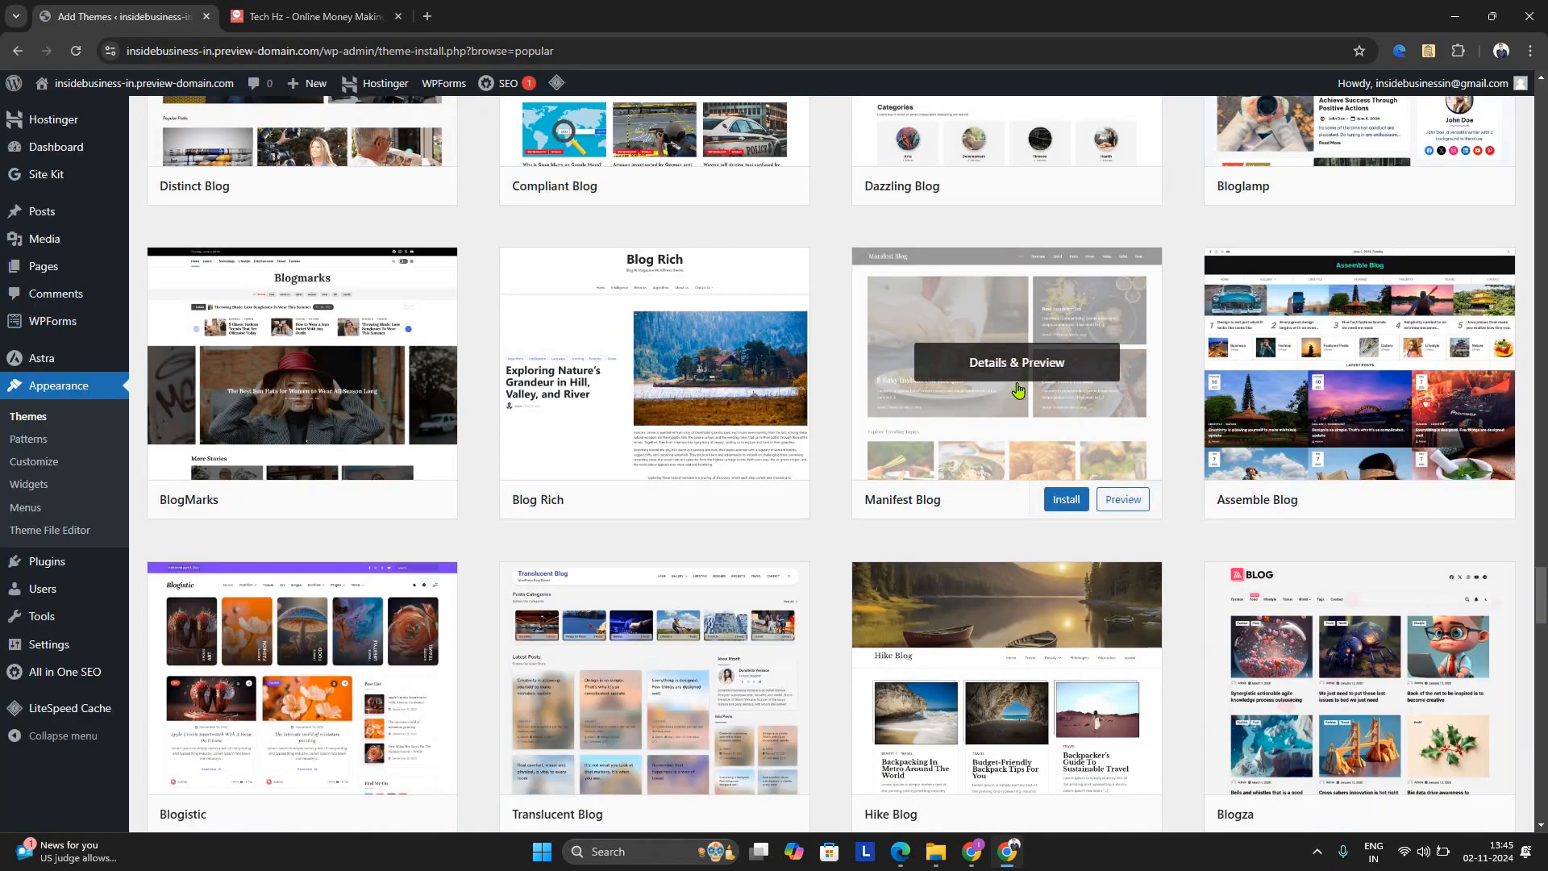
scroll(1017, 390, up, 15)
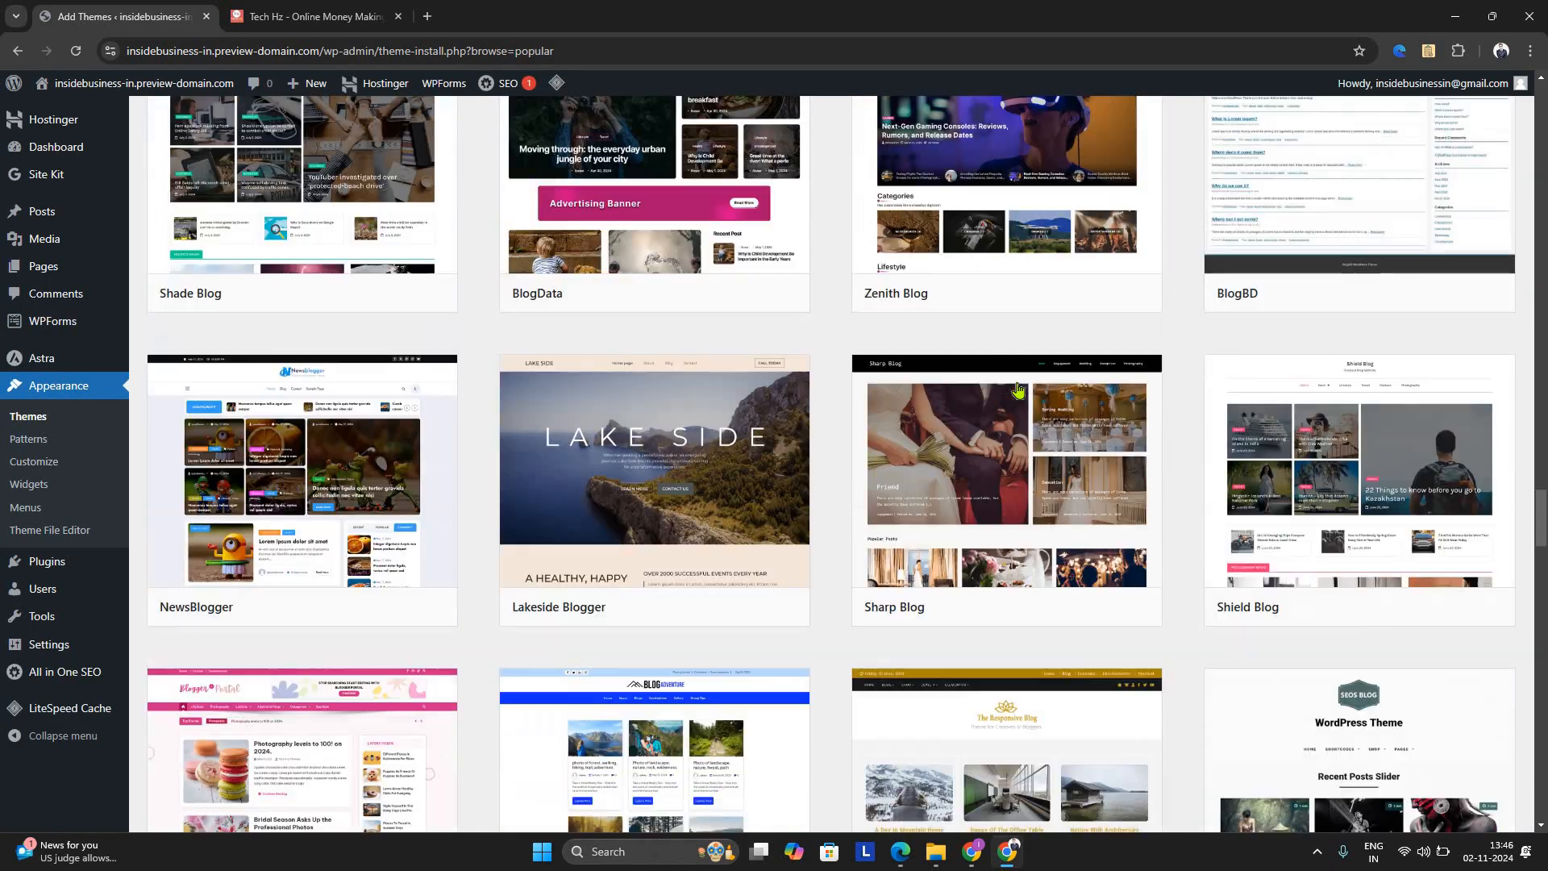
scroll(1018, 390, up, 10)
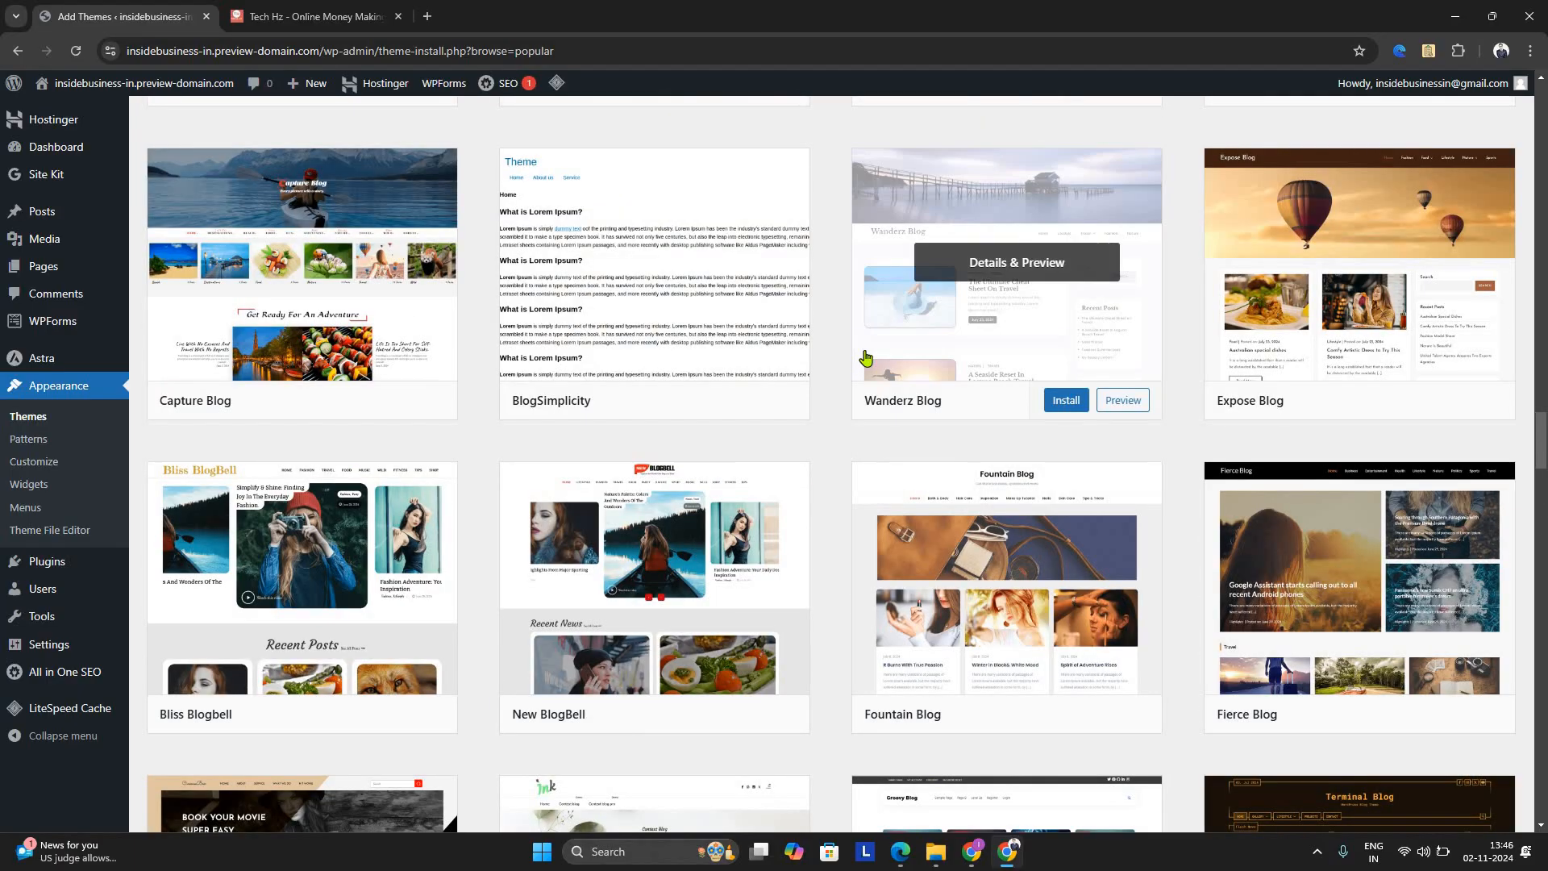
scroll(866, 357, up, 4)
scroll(866, 357, up, 8)
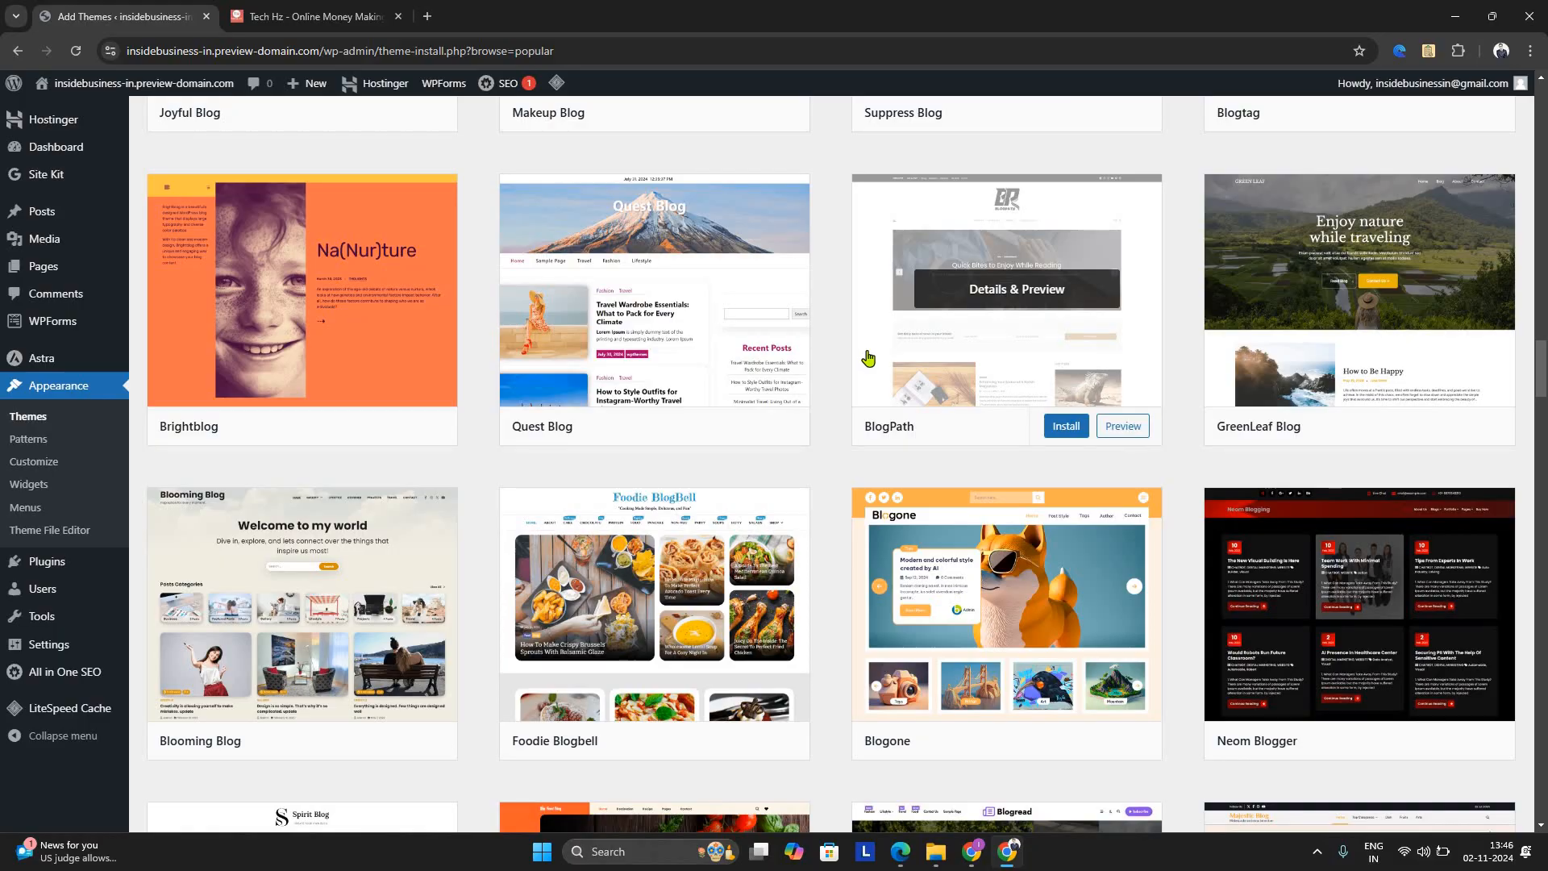
scroll(866, 358, up, 14)
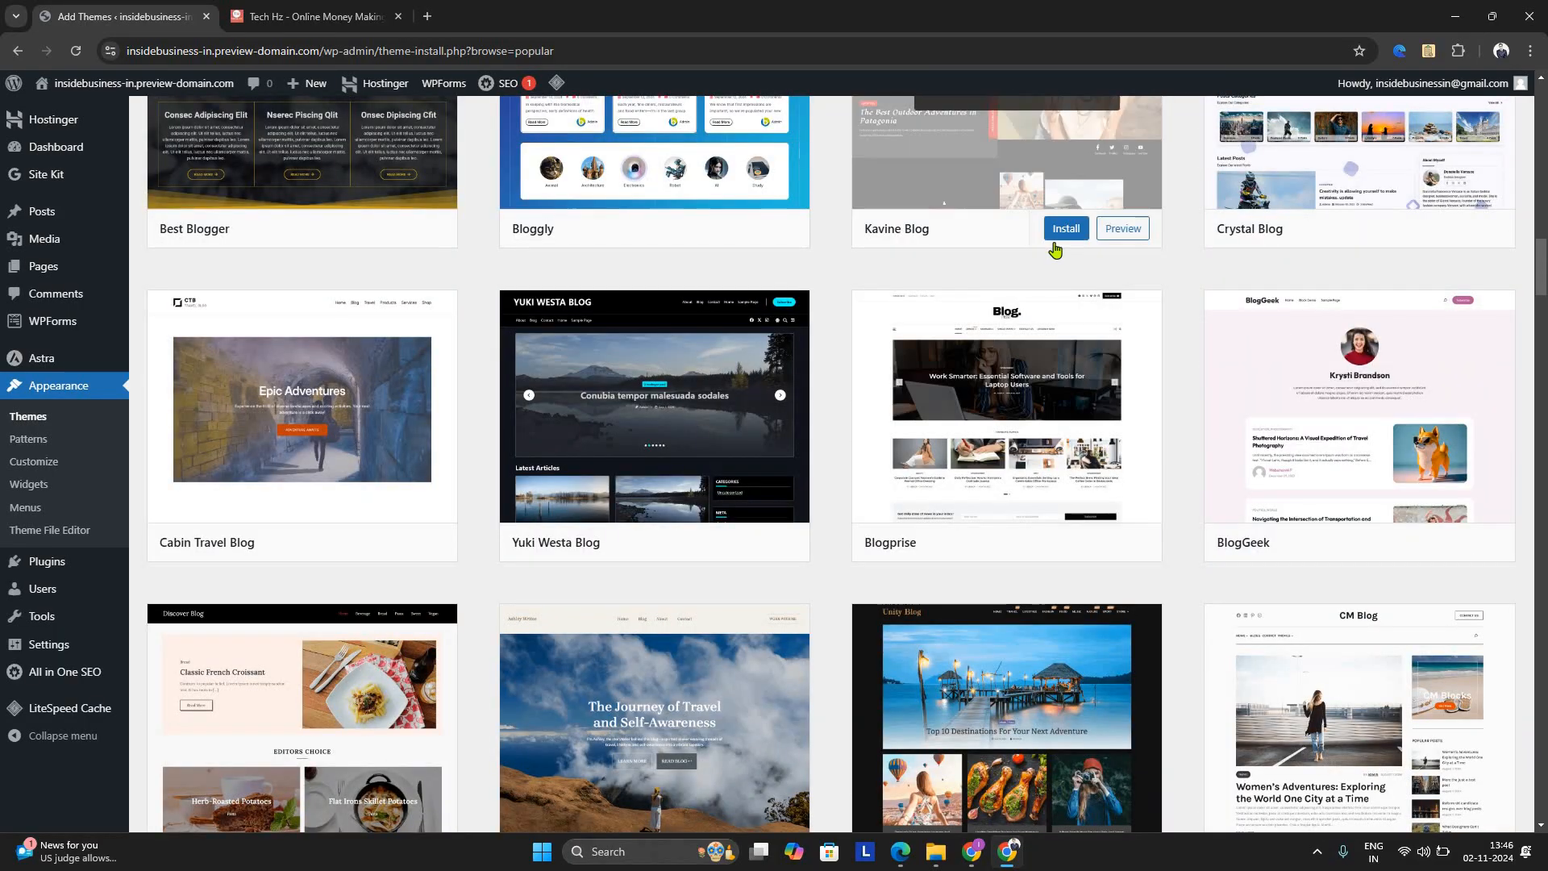
scroll(1054, 246, up, 6)
scroll(1054, 246, up, 20)
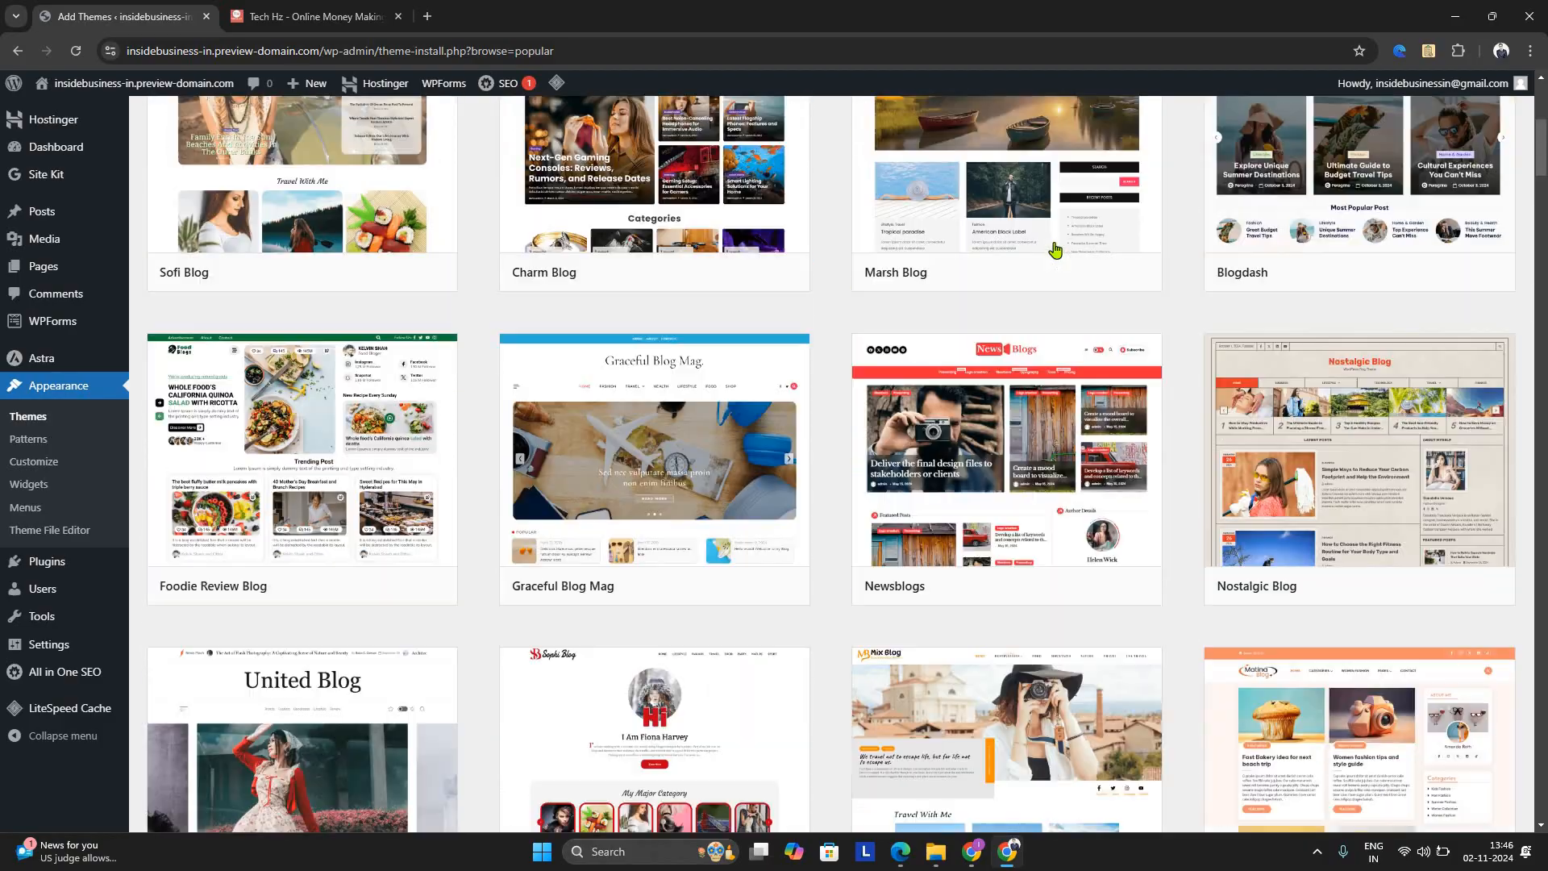
scroll(1008, 363, down, 6)
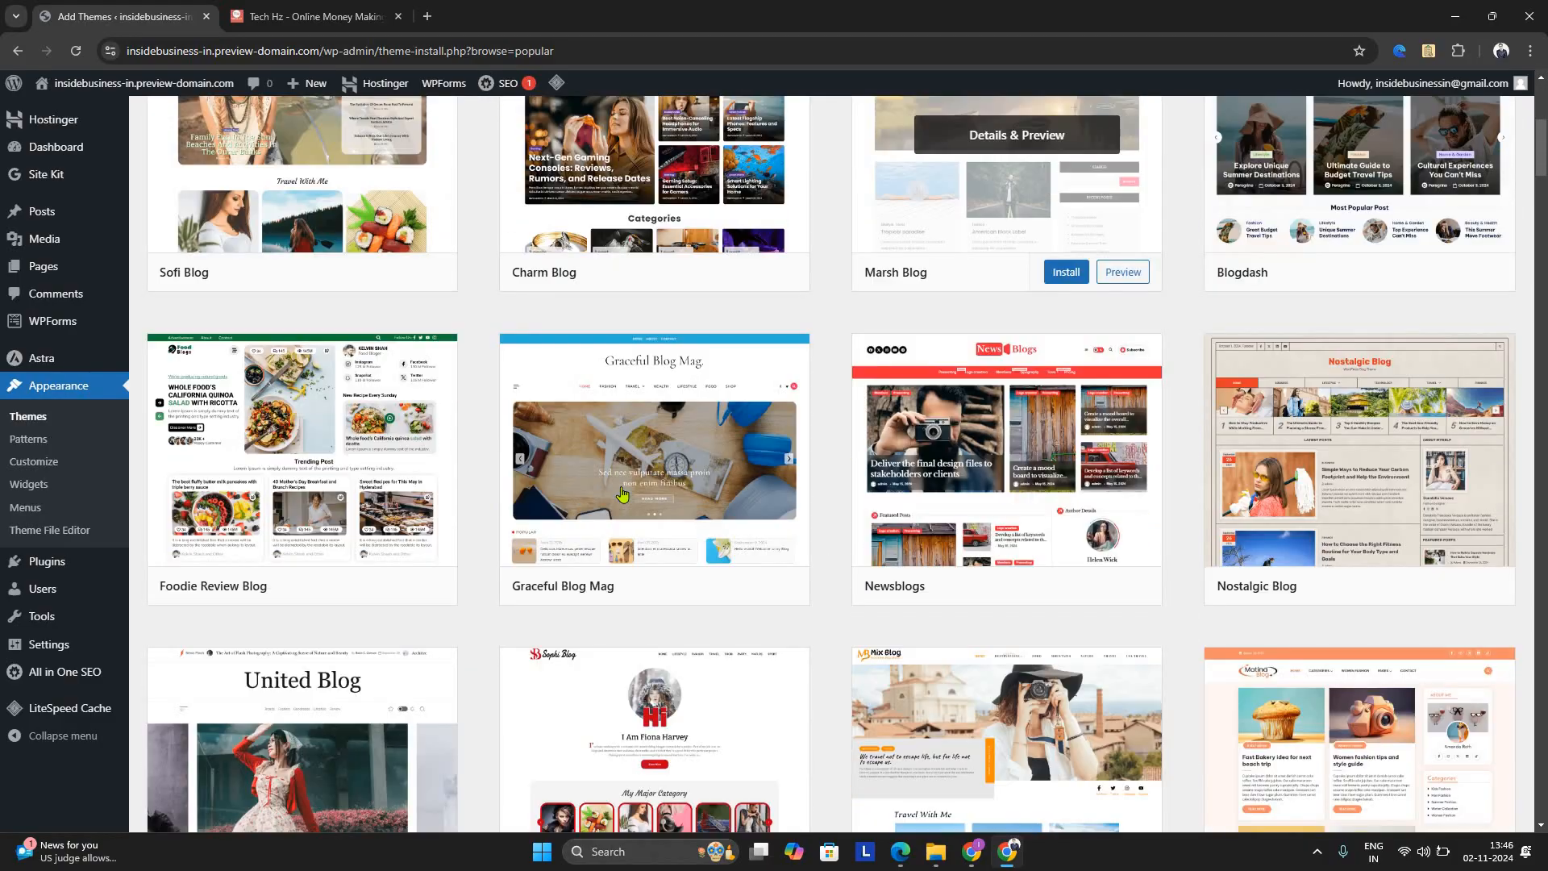
scroll(524, 581, down, 4)
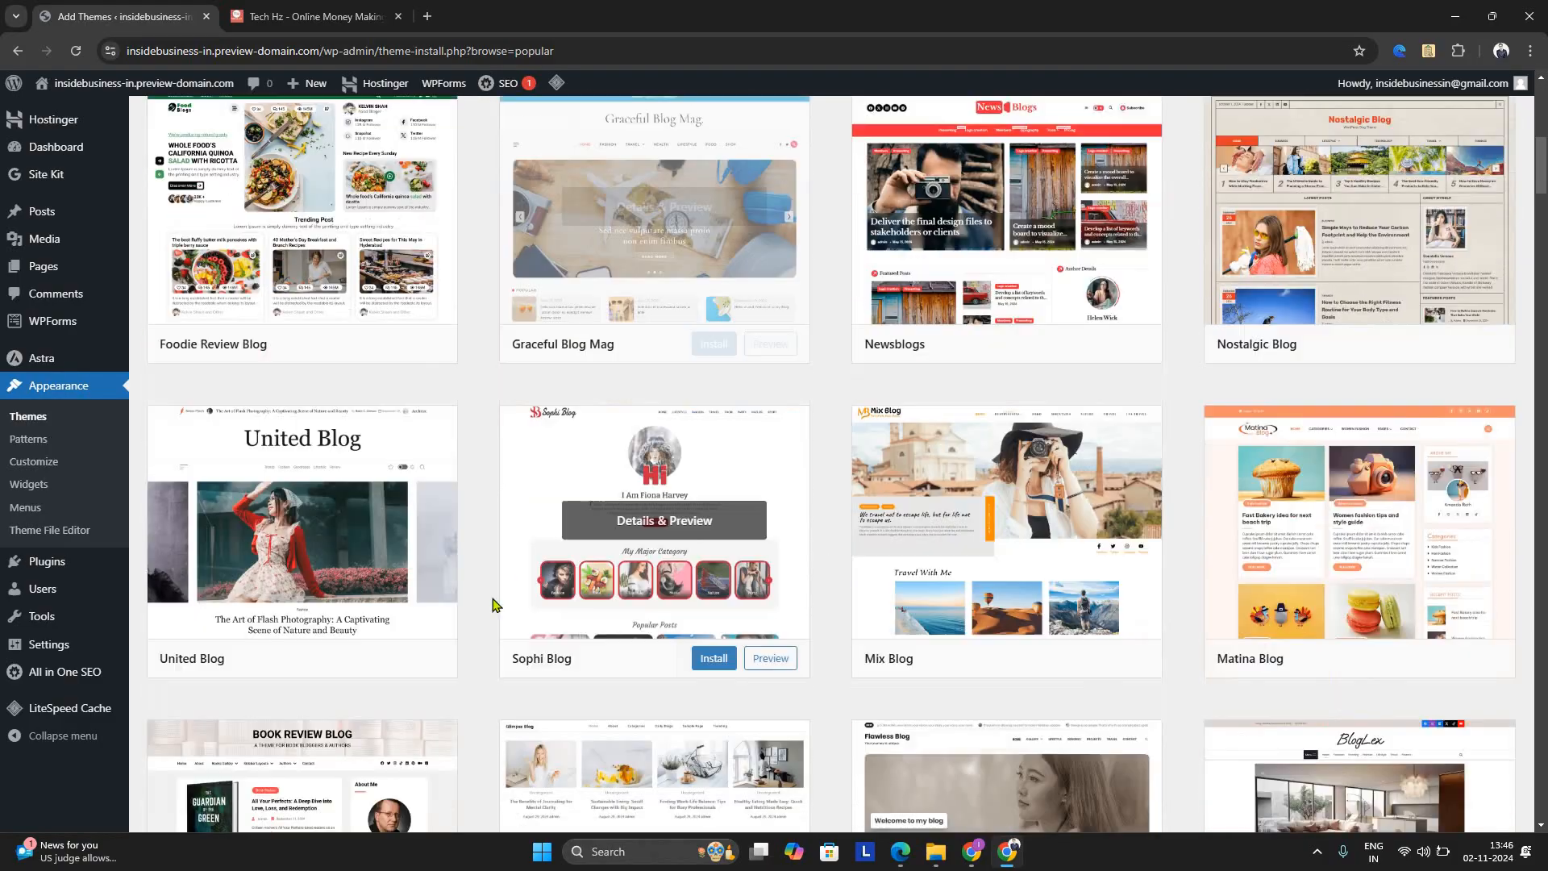
scroll(486, 641, down, 2)
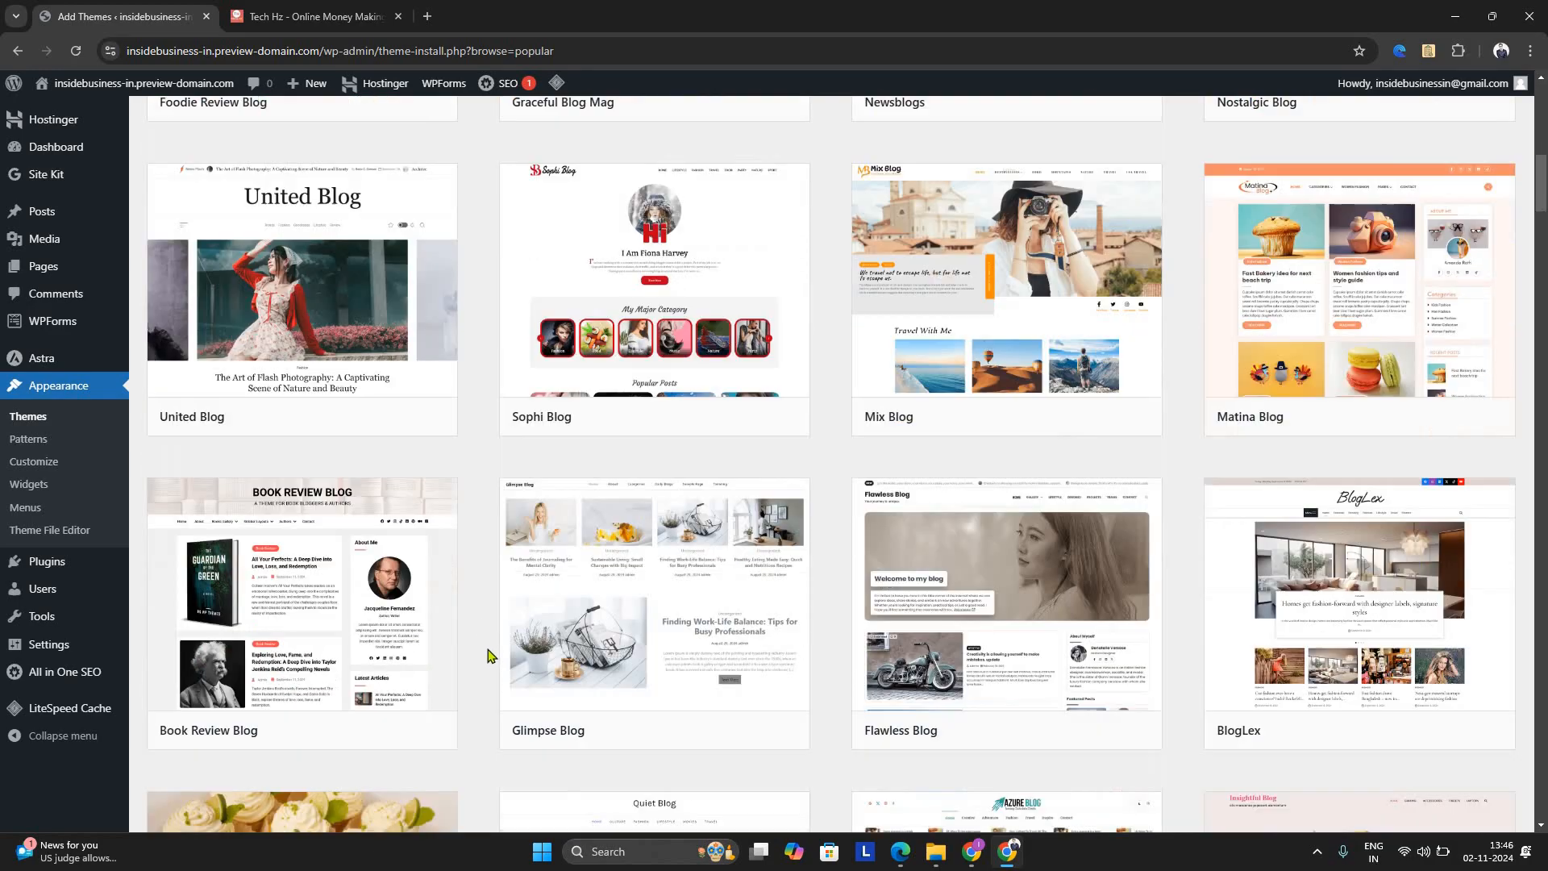
scroll(595, 516, down, 2)
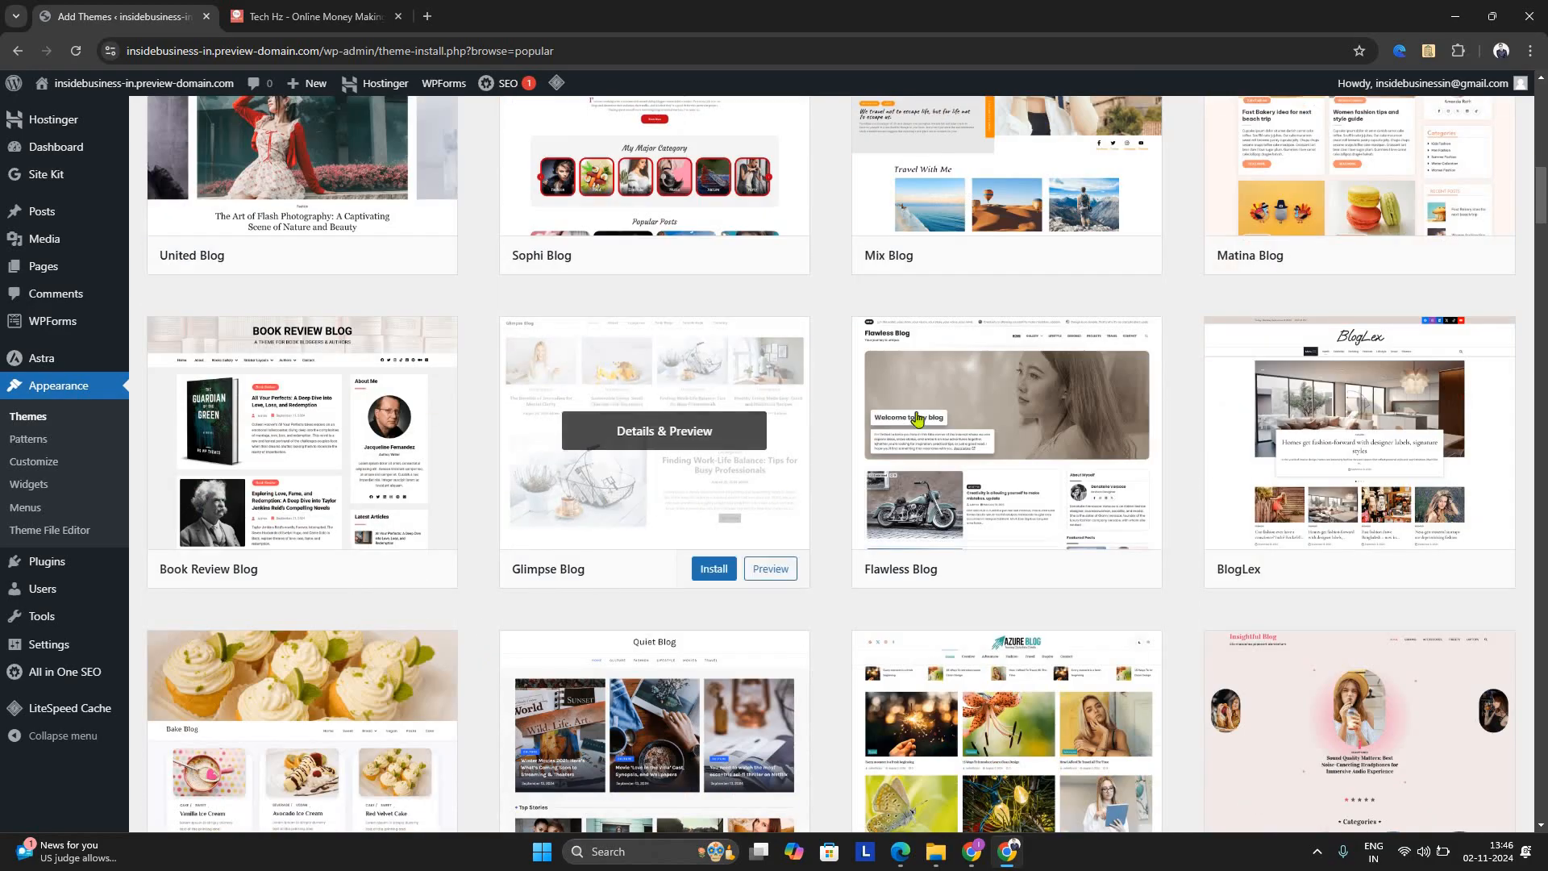
Preview the Glimpse Blog theme, examine its post layout down to the footer, and close the preview
click(717, 449)
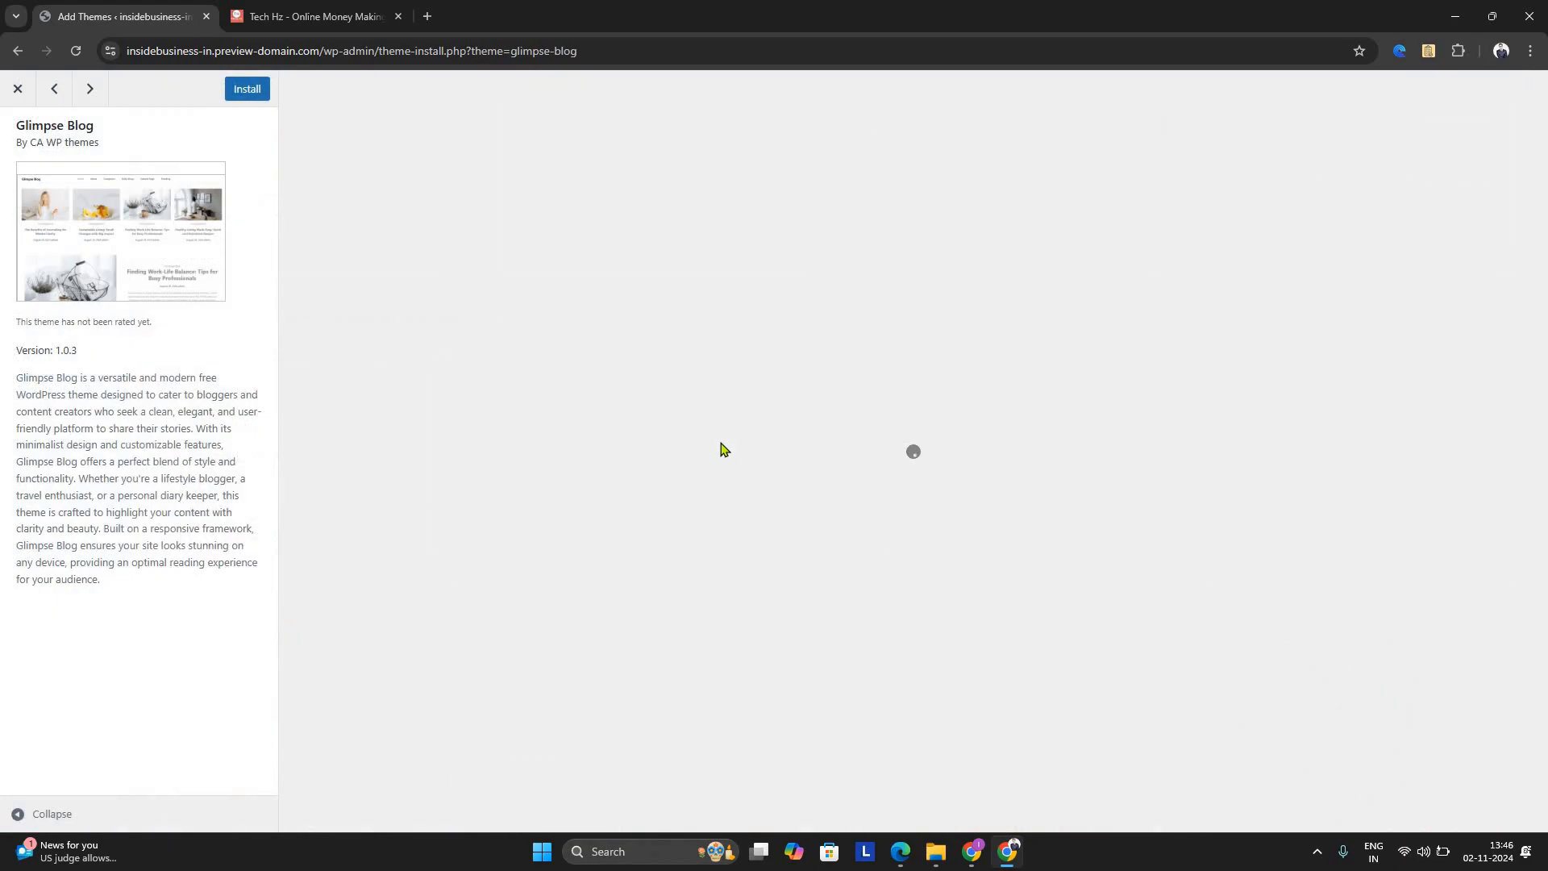
scroll(1289, 573, down, 5)
scroll(565, 371, up, 5)
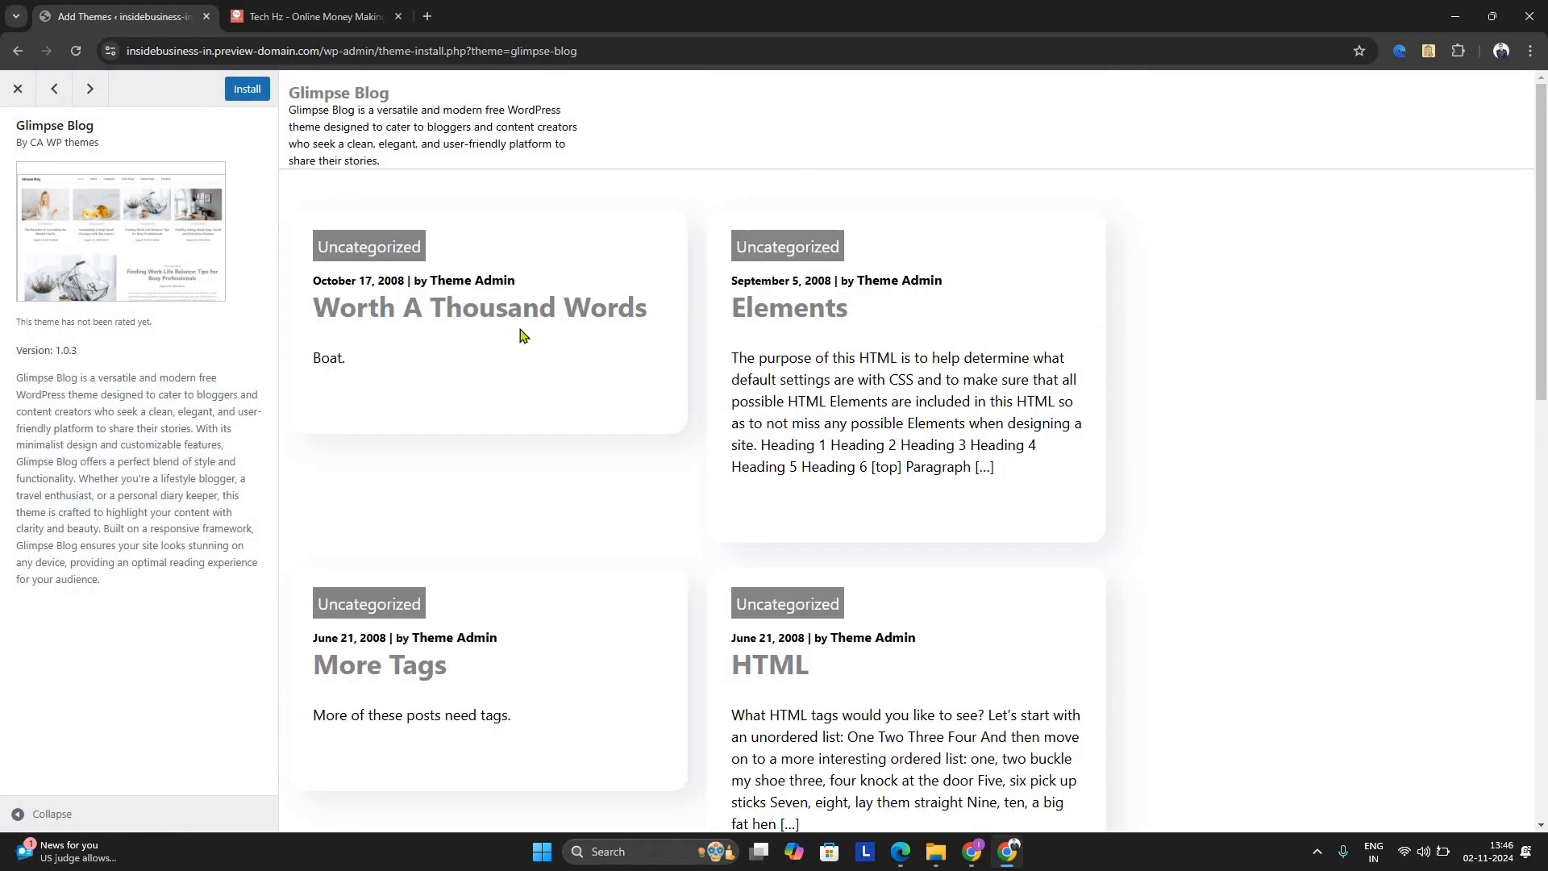
scroll(784, 426, down, 10)
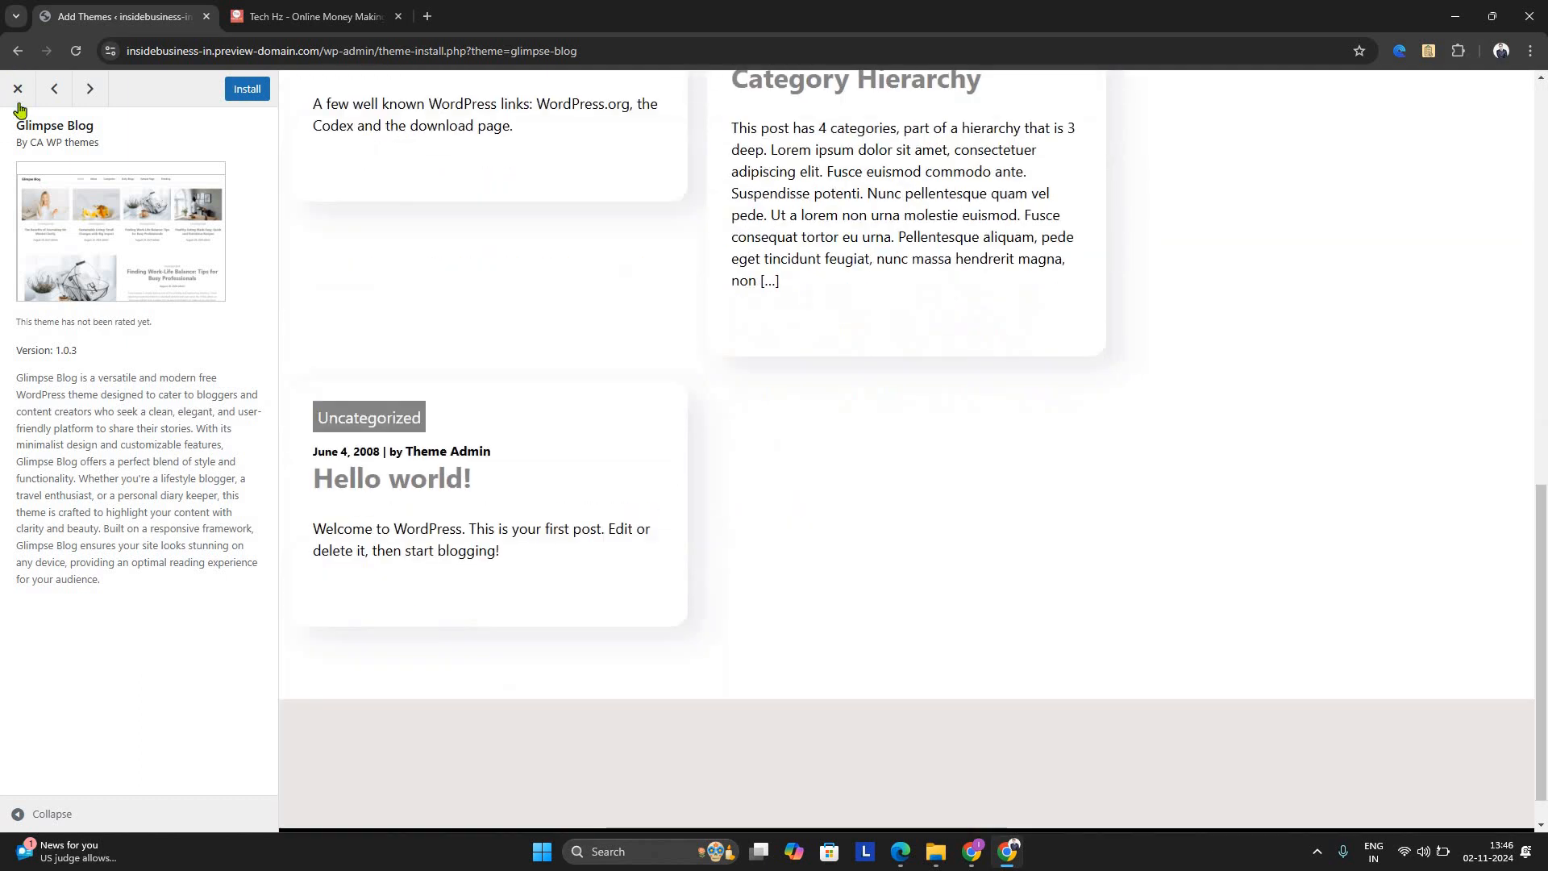
click(18, 89)
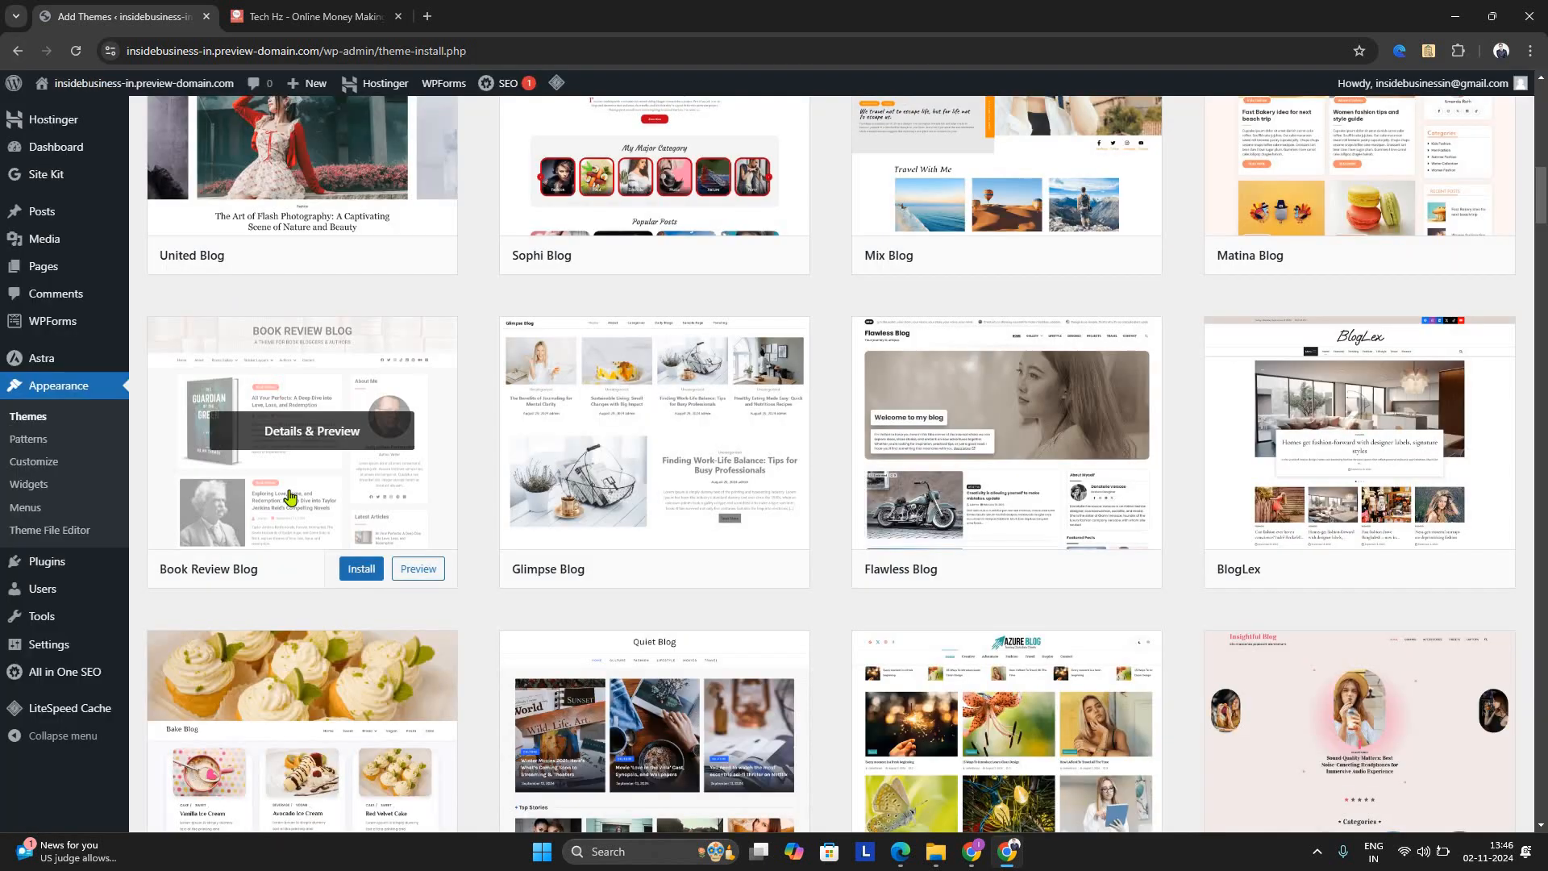
Preview the Book Review Blog theme, then install and activate it on the site
click(292, 497)
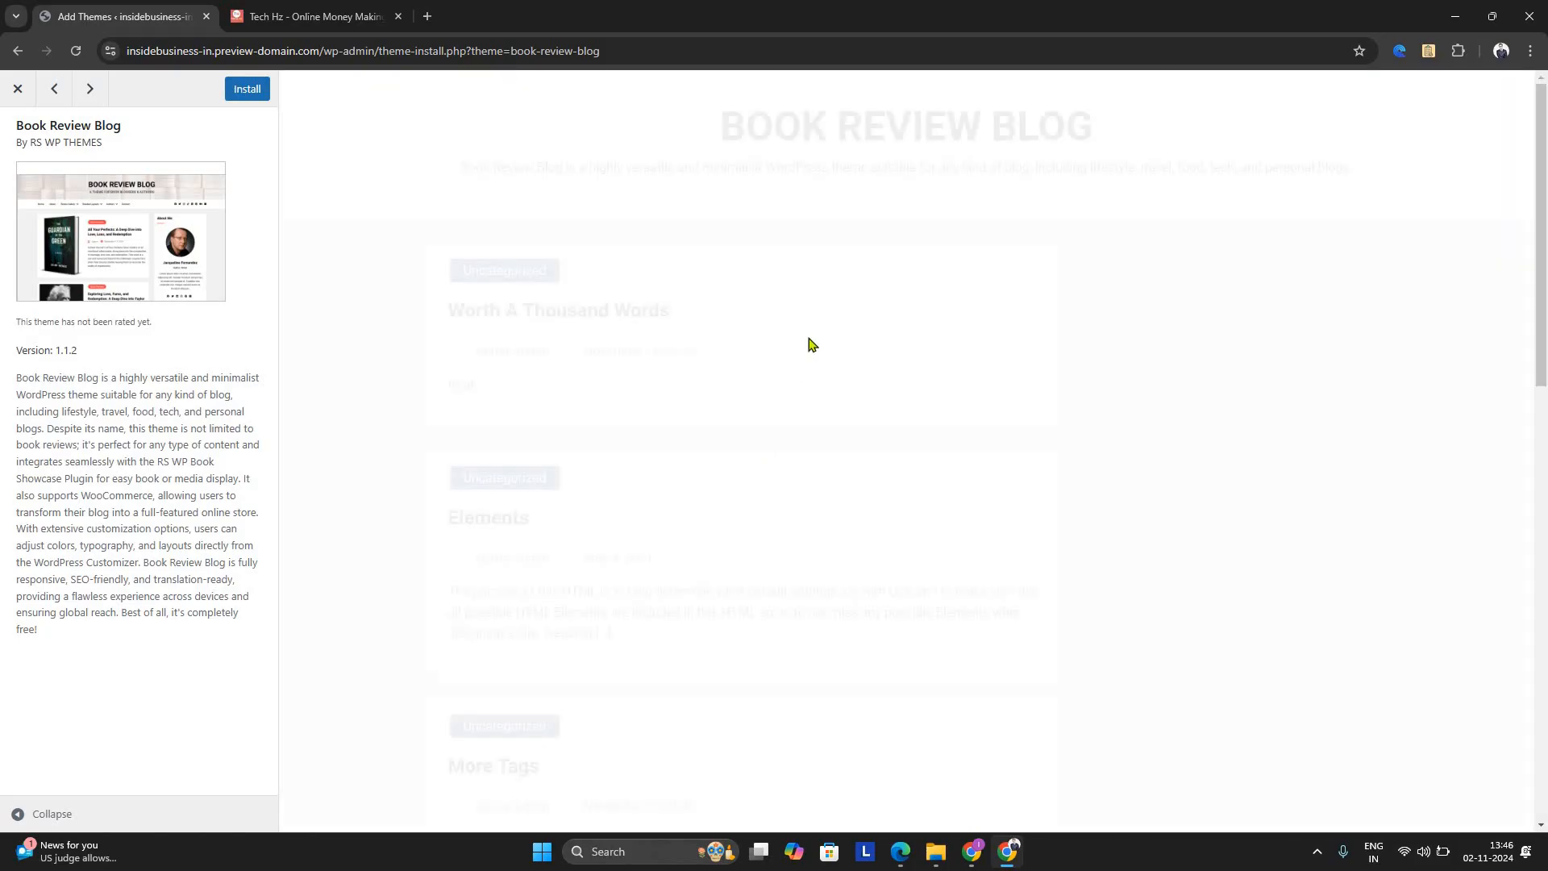
click(245, 92)
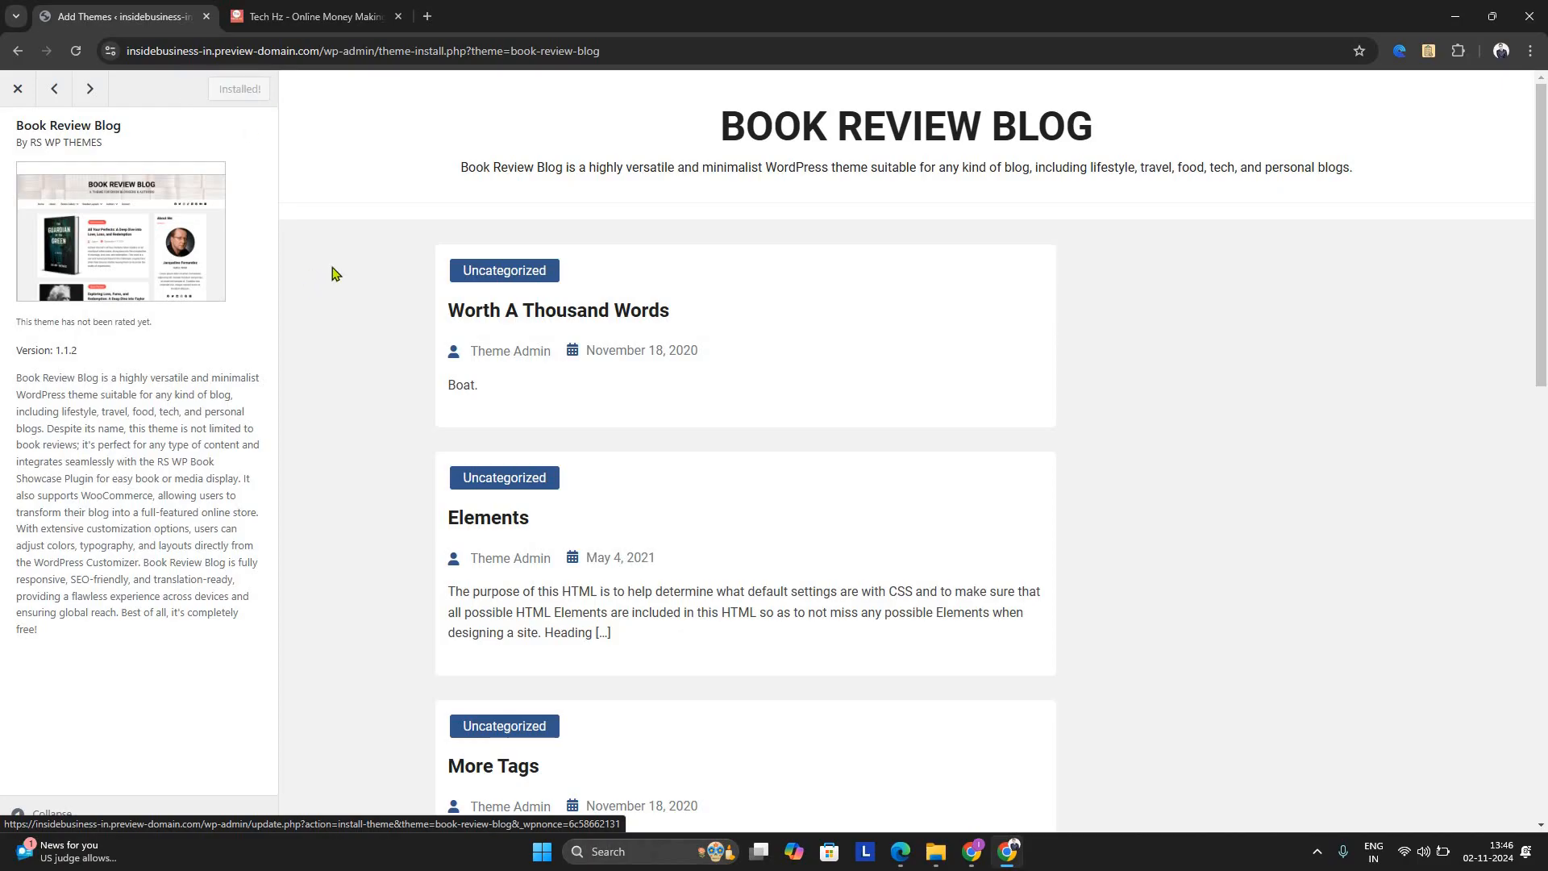
click(243, 89)
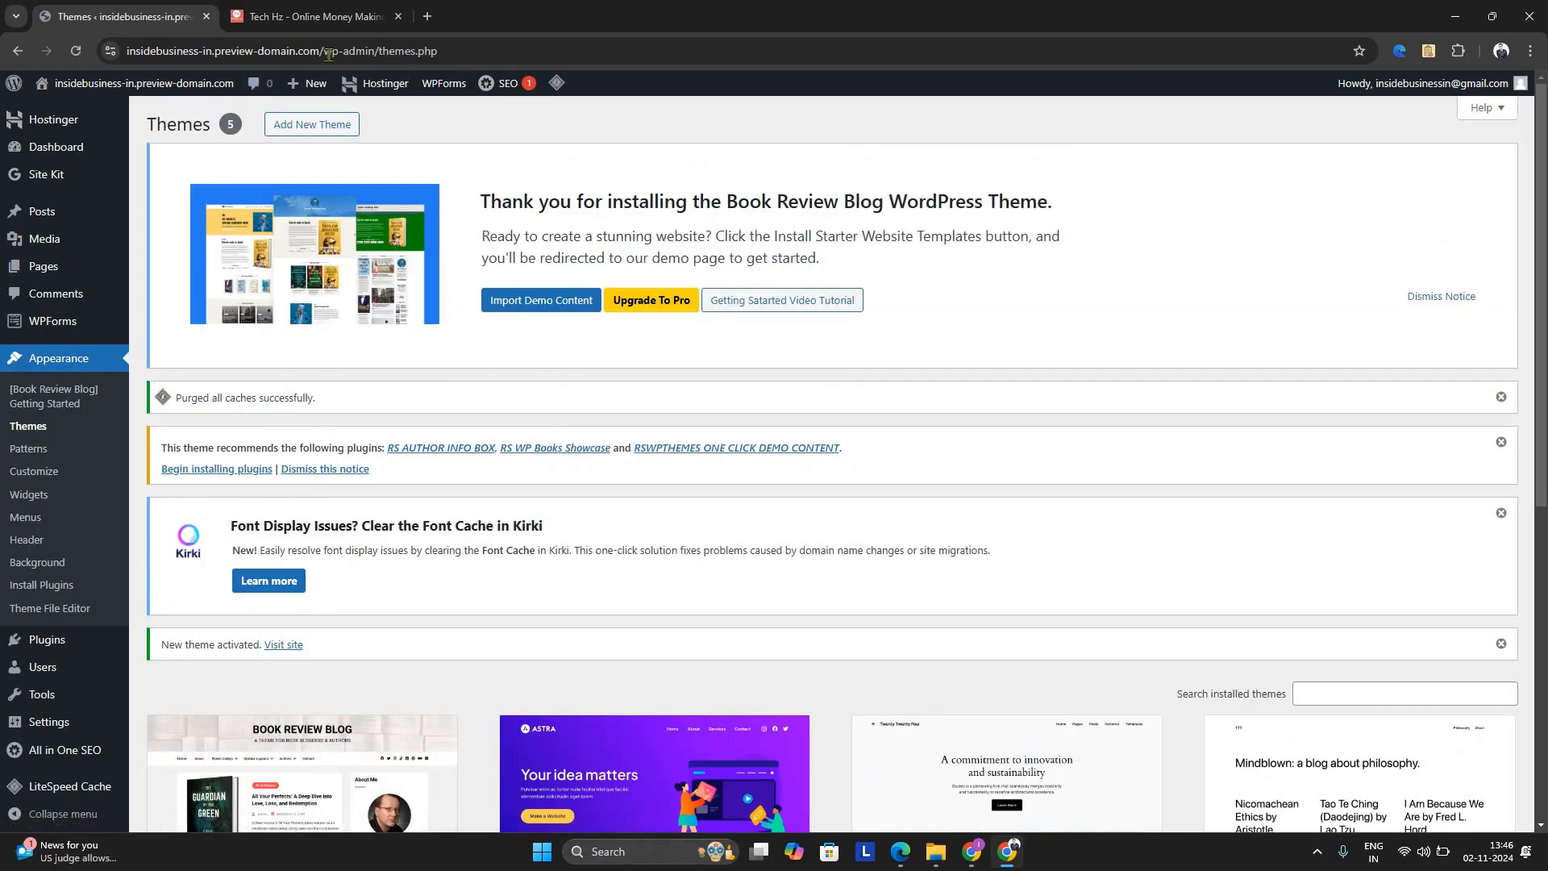
Open the Customizer for the active theme, open its Pro upgrade page separately, and return to the Customizer
click(61, 516)
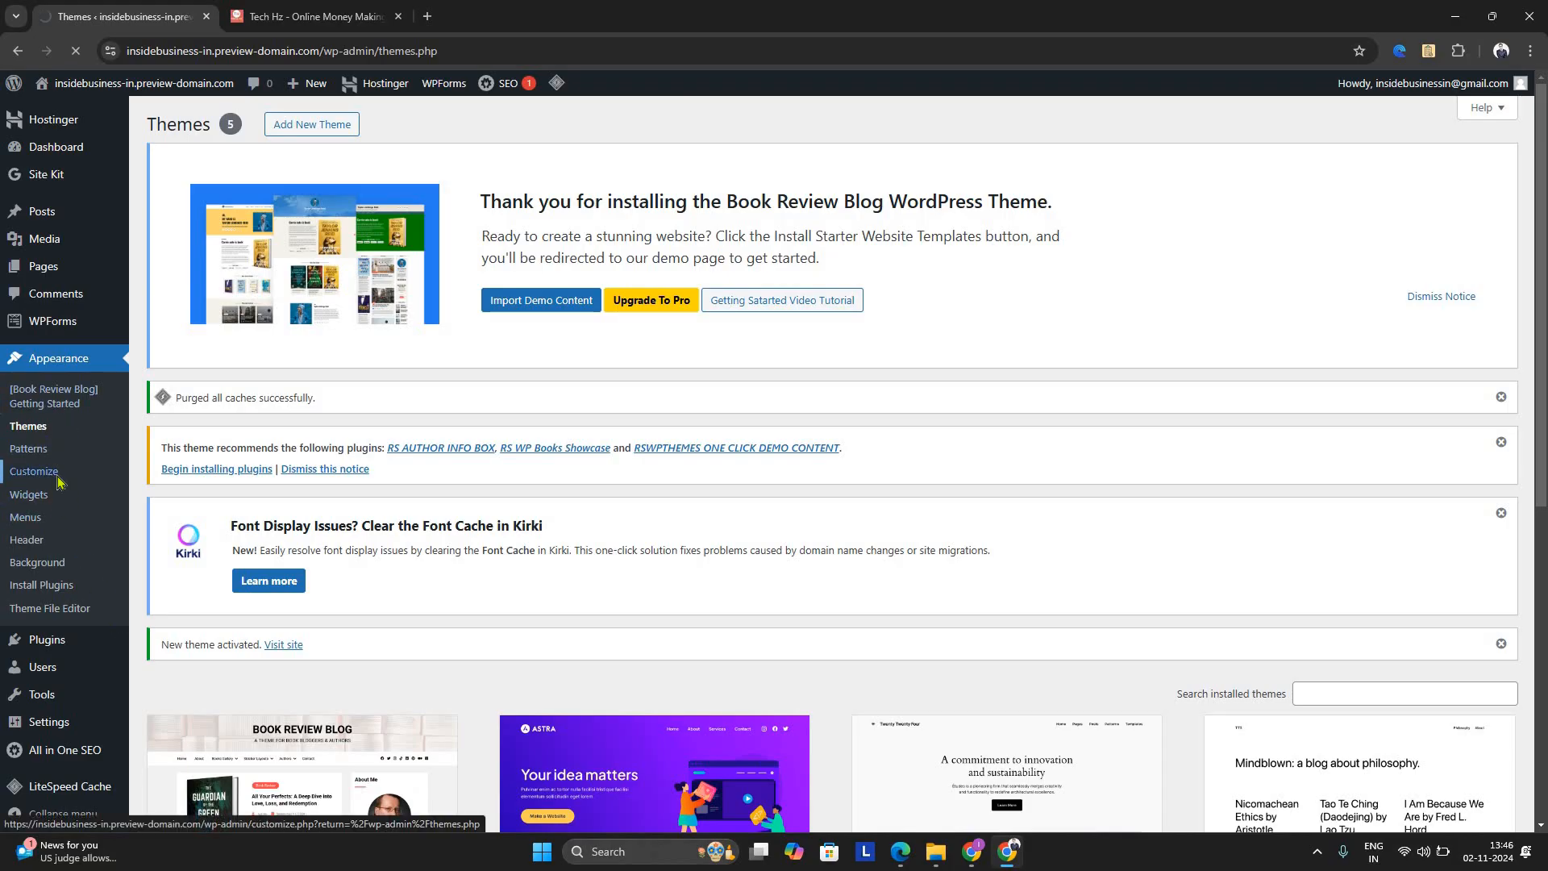
click(57, 479)
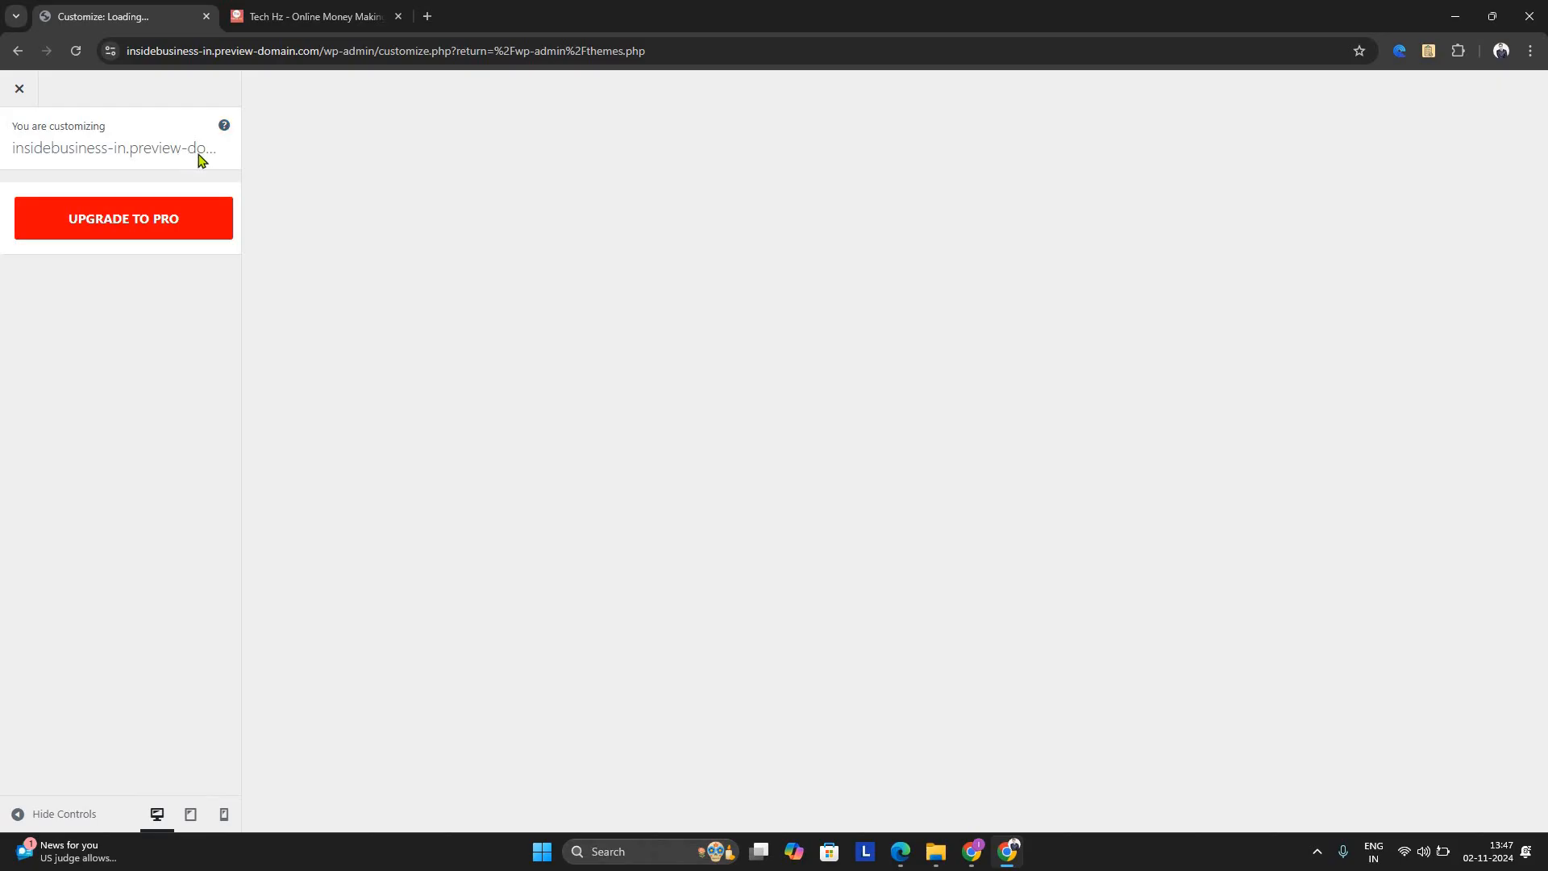
click(185, 230)
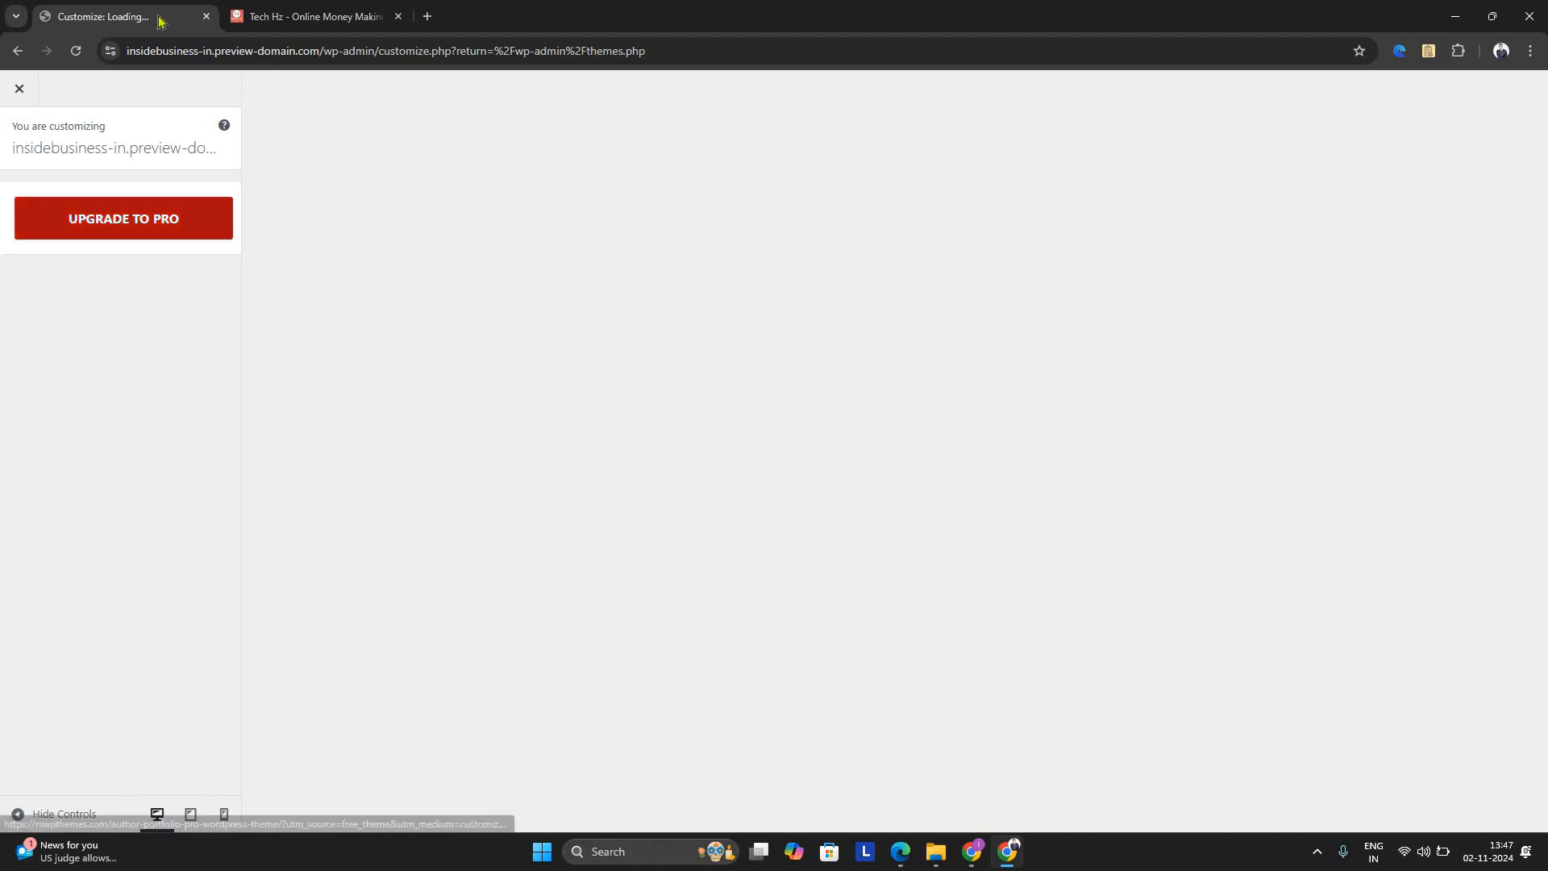
click(159, 20)
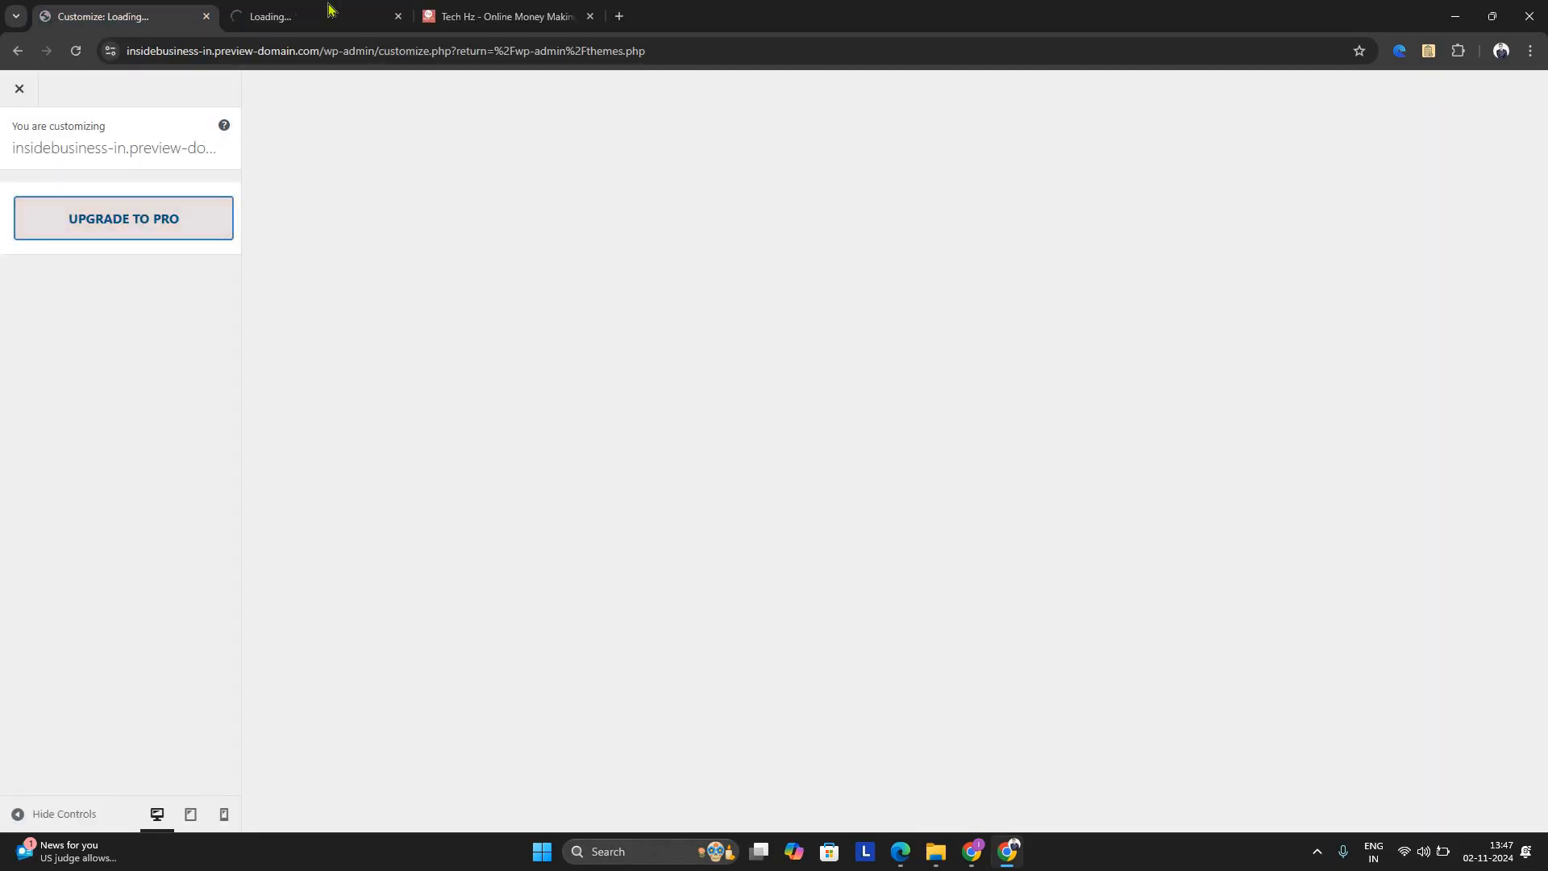
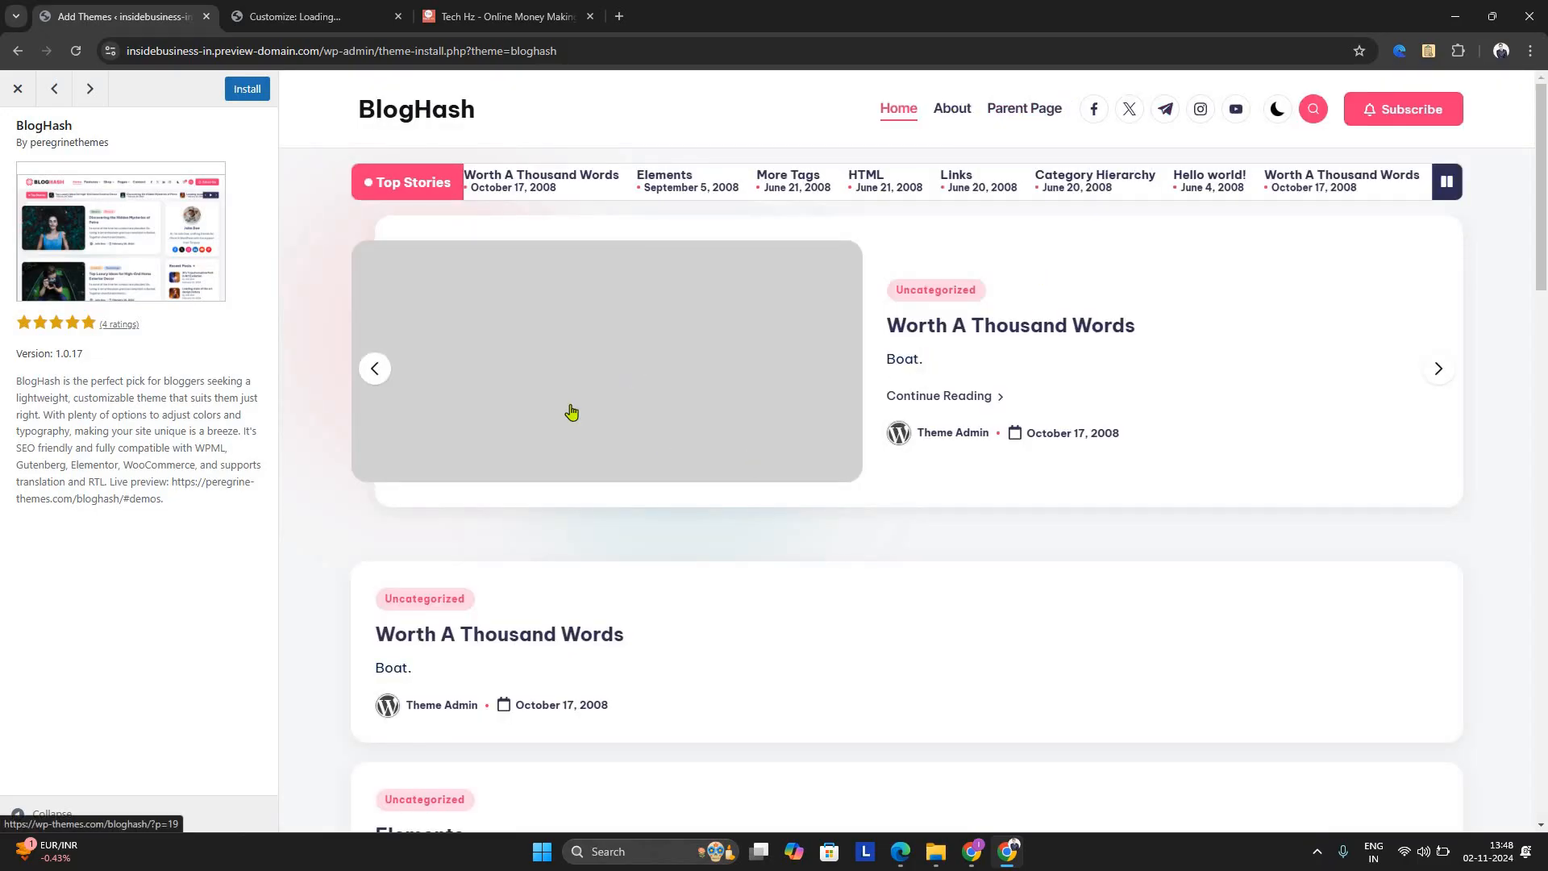
Preview the BlogHash theme's post layout, then install and activate it on the site
scroll(578, 420, down, 15)
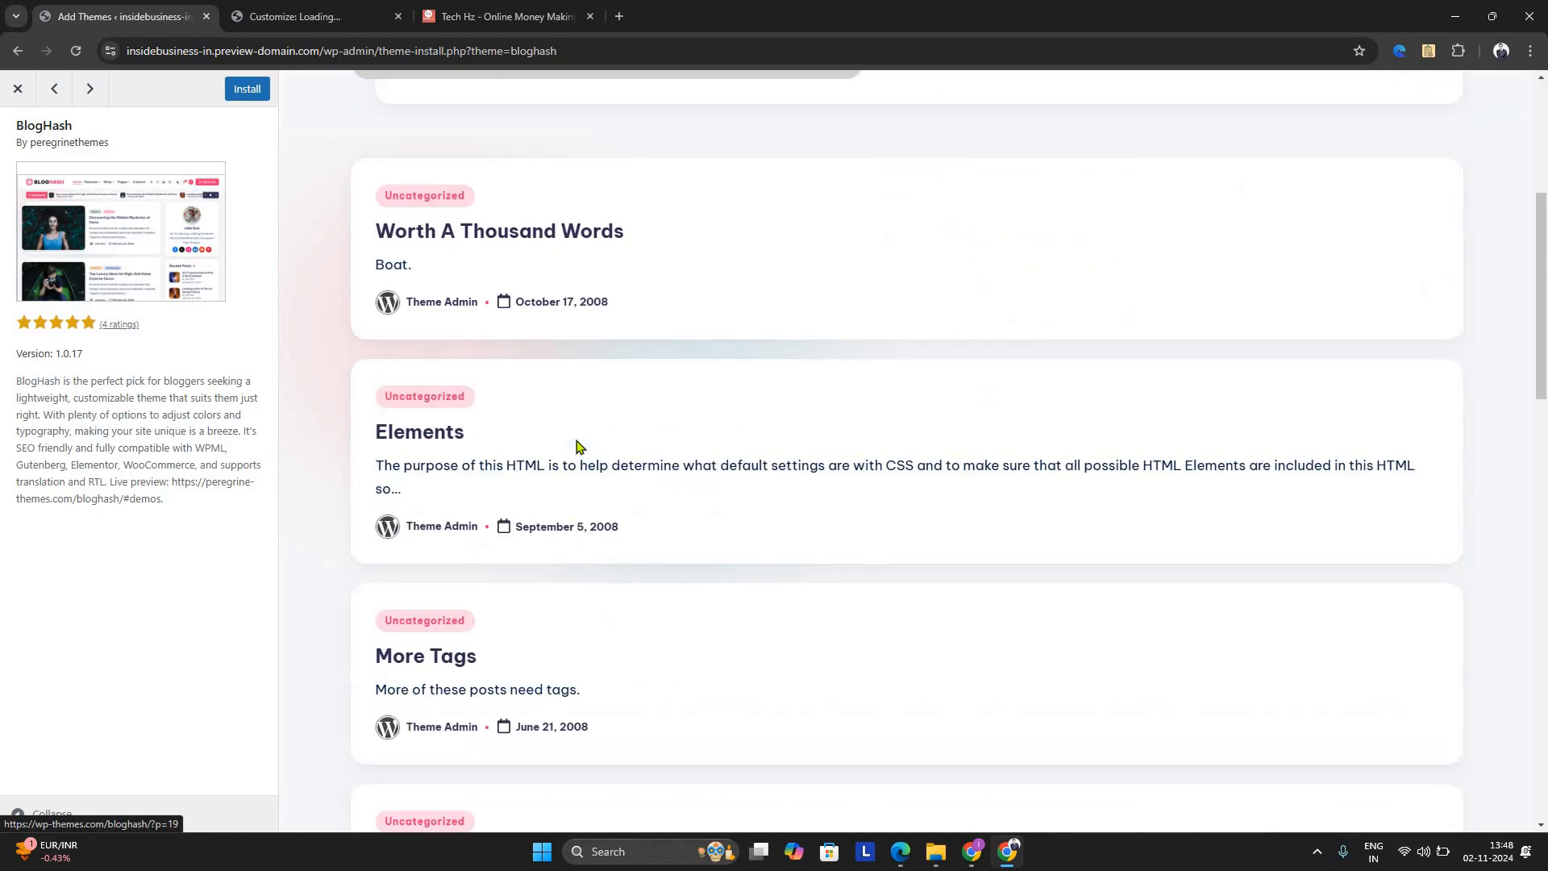
scroll(585, 423, up, 5)
scroll(909, 190, up, 10)
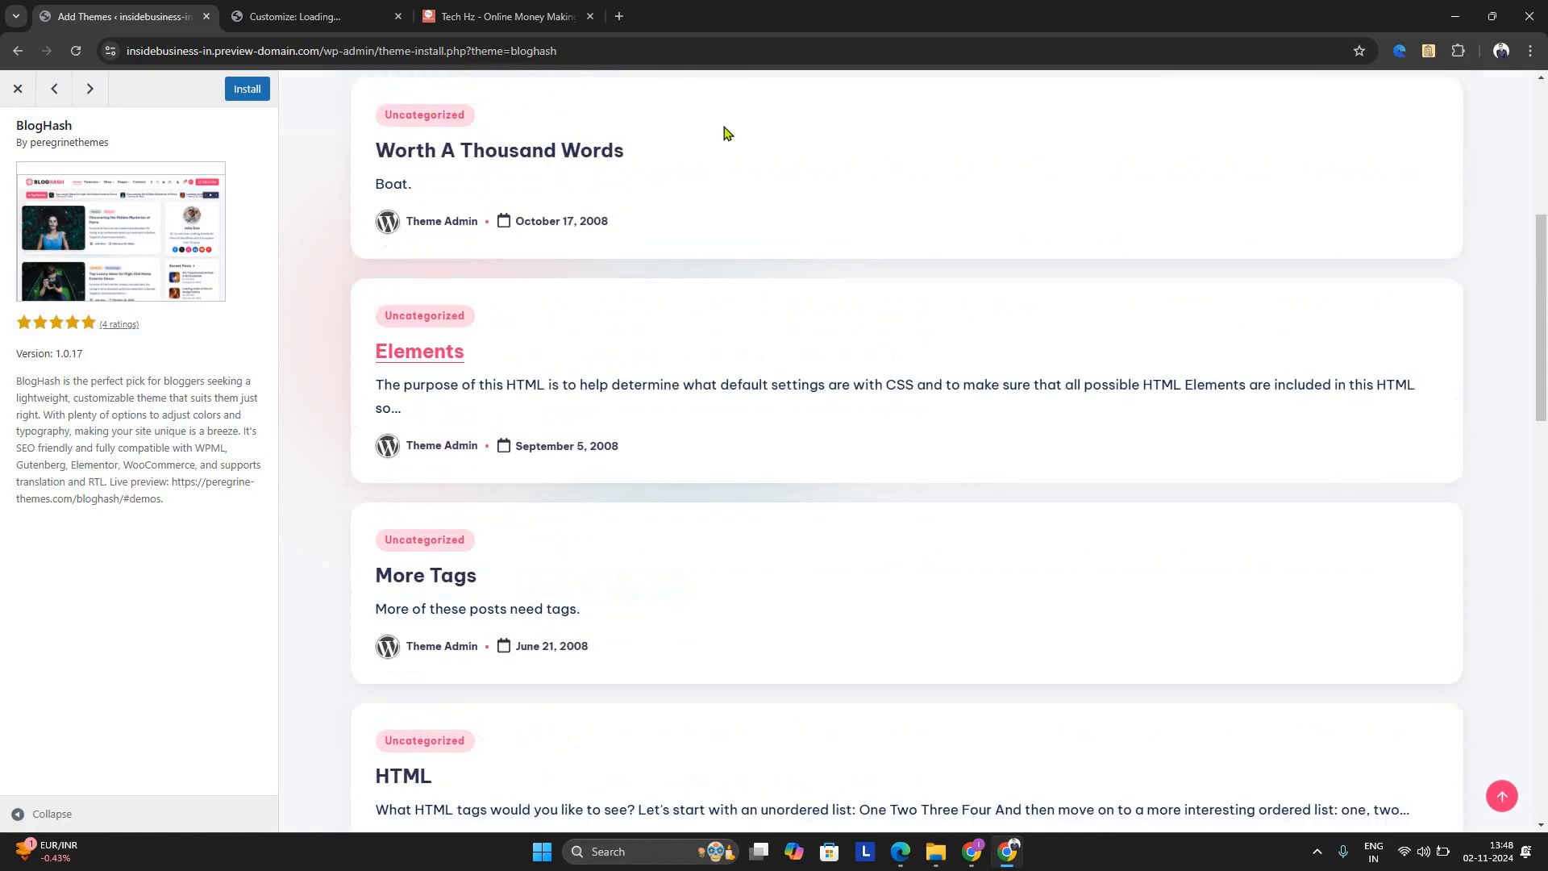
click(248, 90)
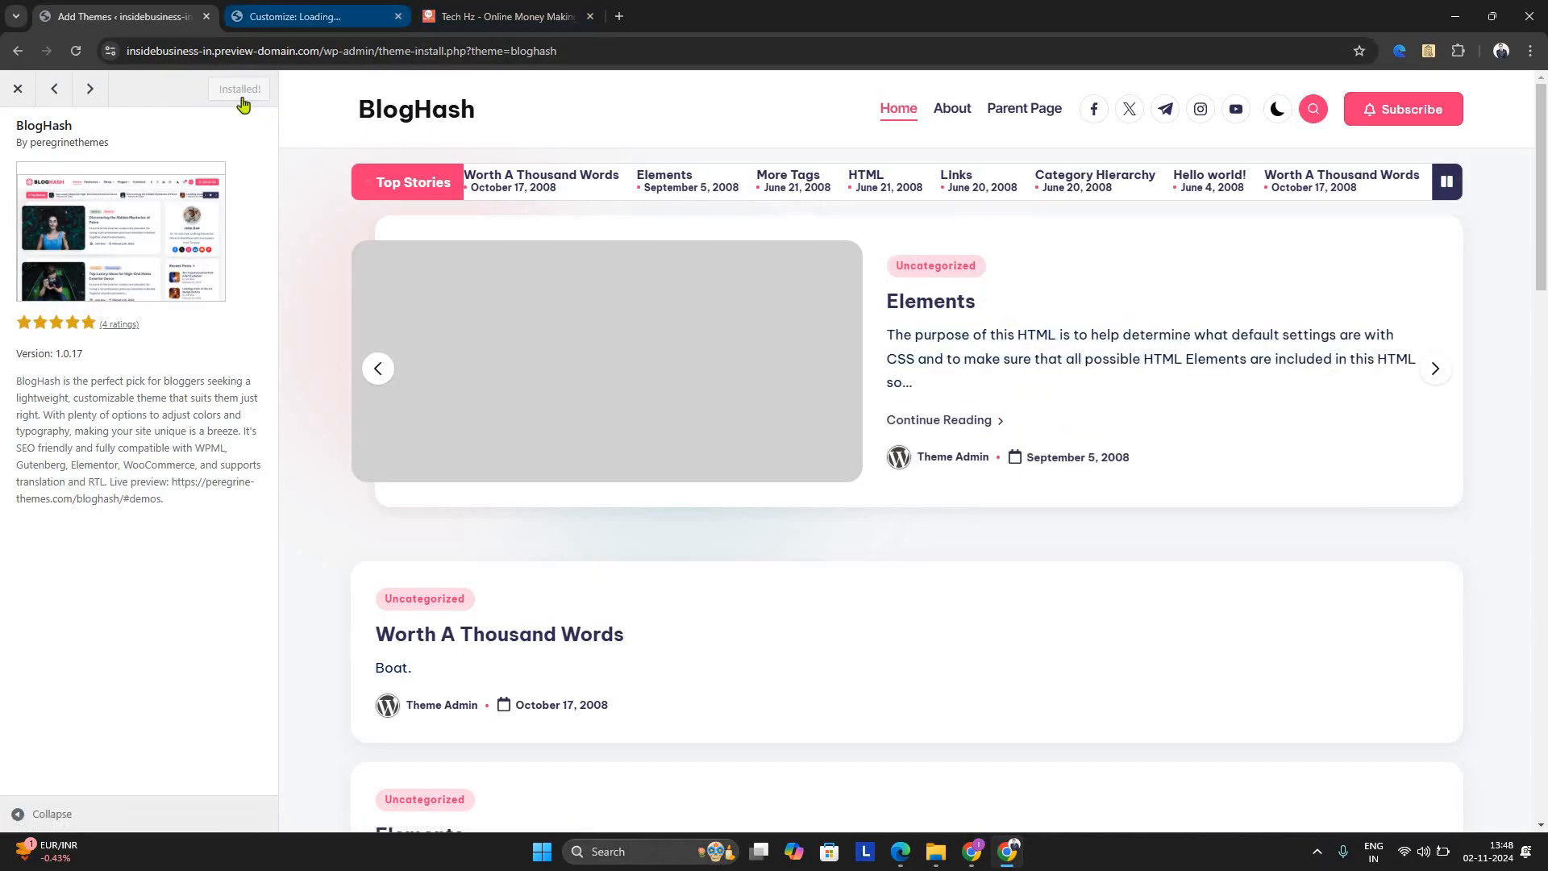
click(242, 95)
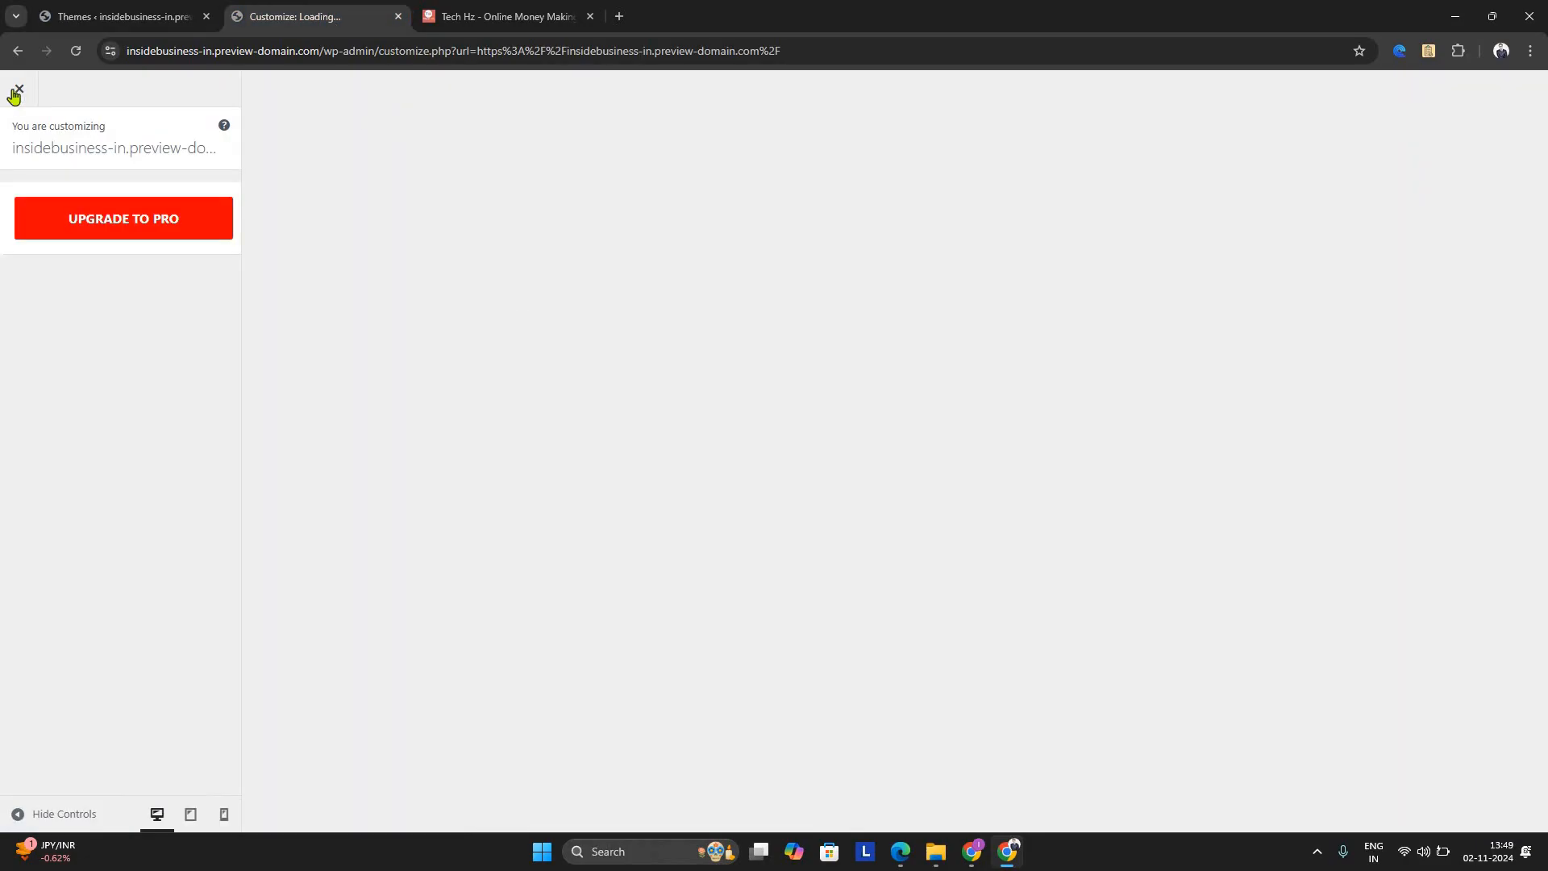
Open the Customizer for the BlogHash theme in a separate tab and dismiss the Hostinger preview notice
click(19, 91)
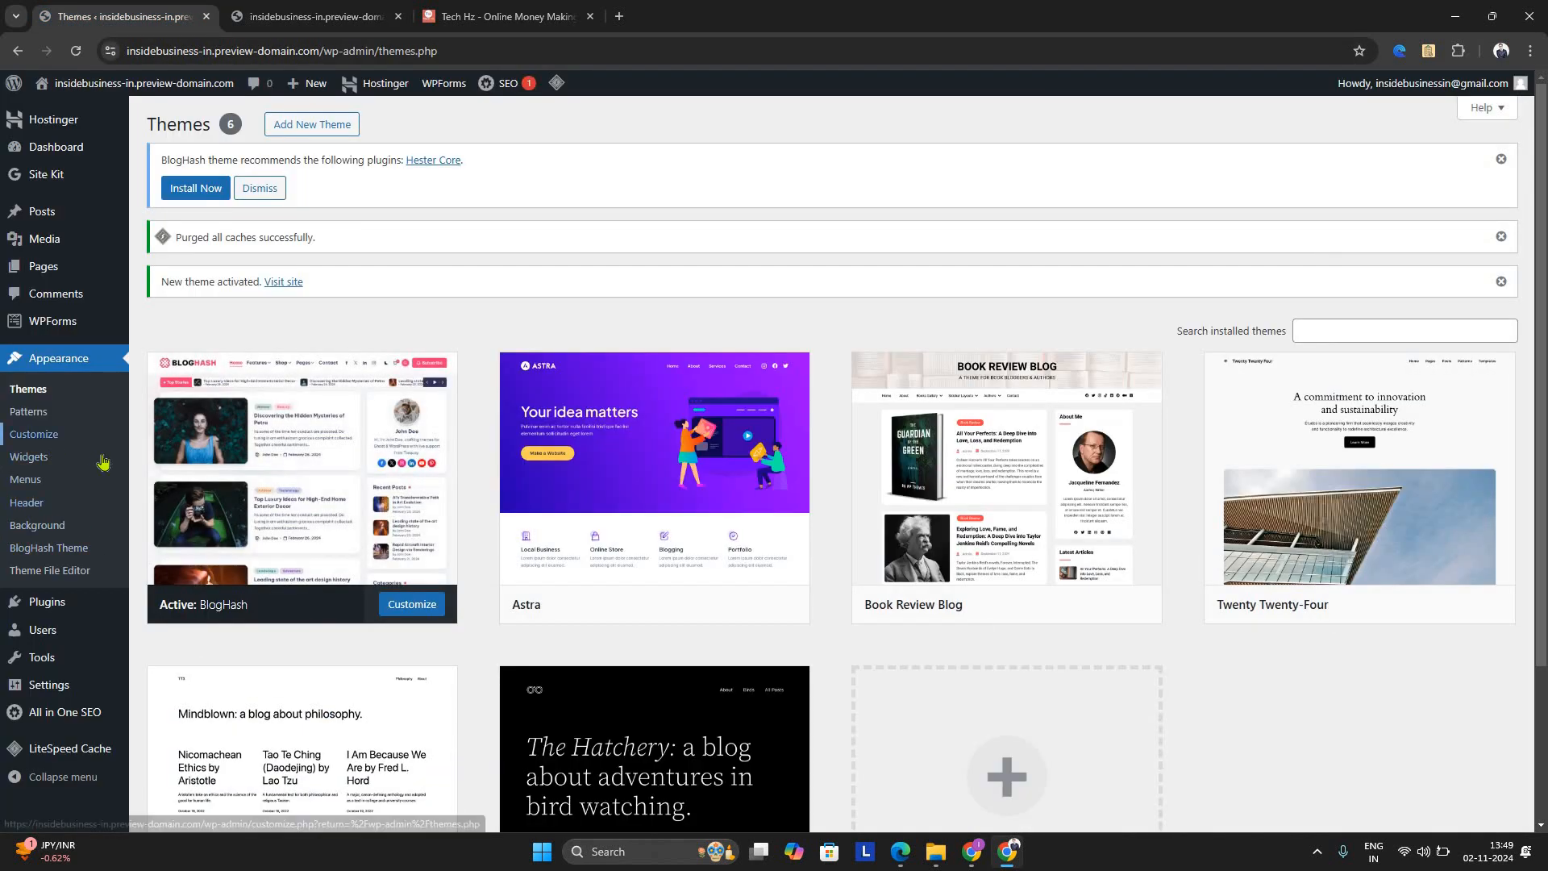
right_click(104, 461)
click(121, 464)
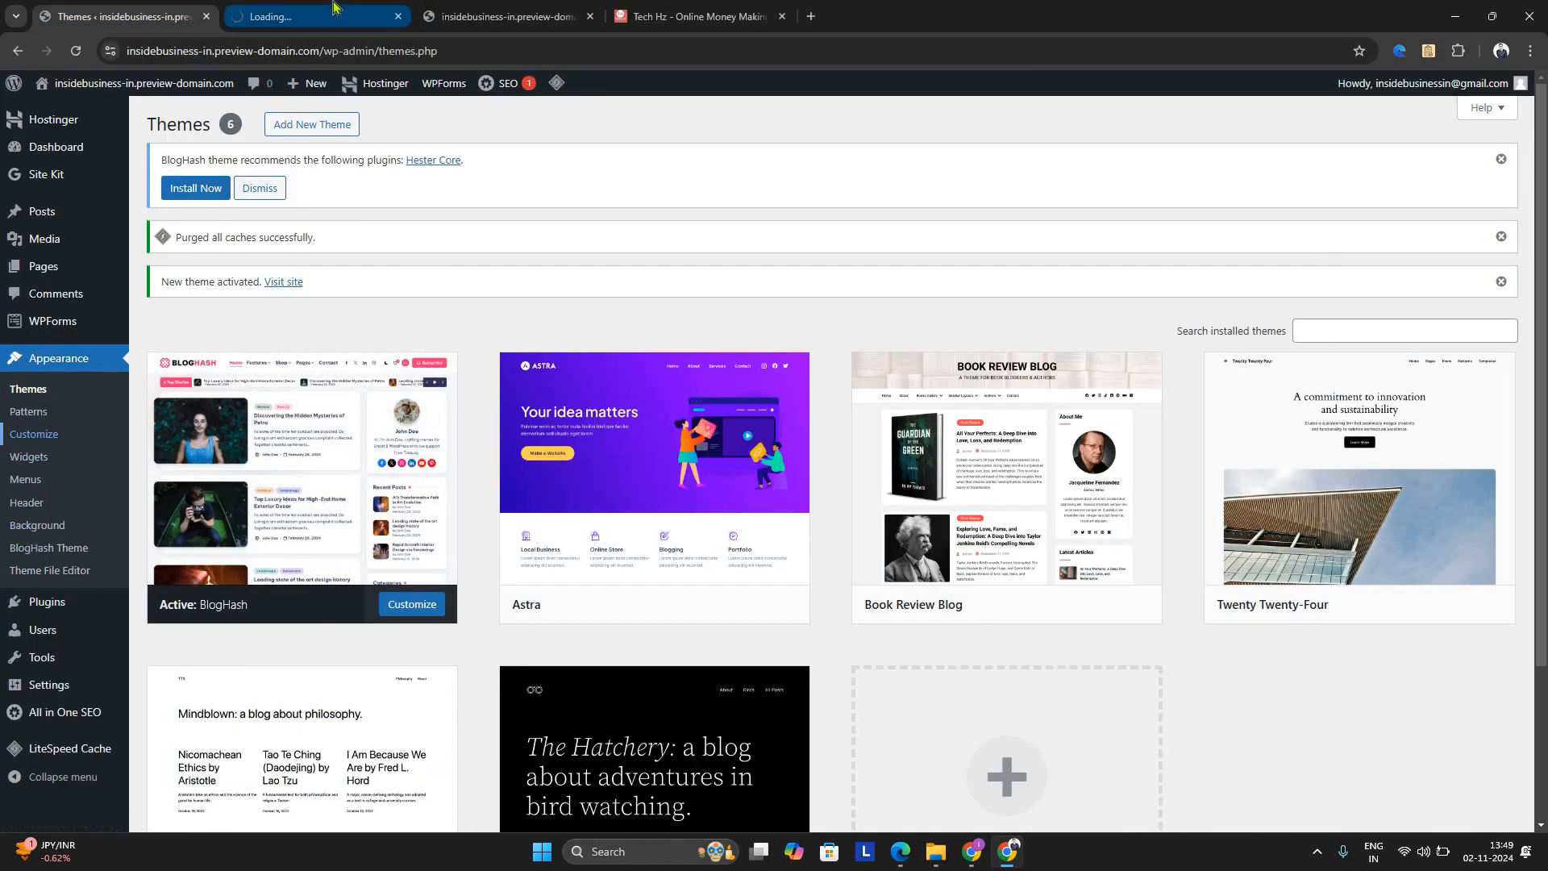
click(333, 9)
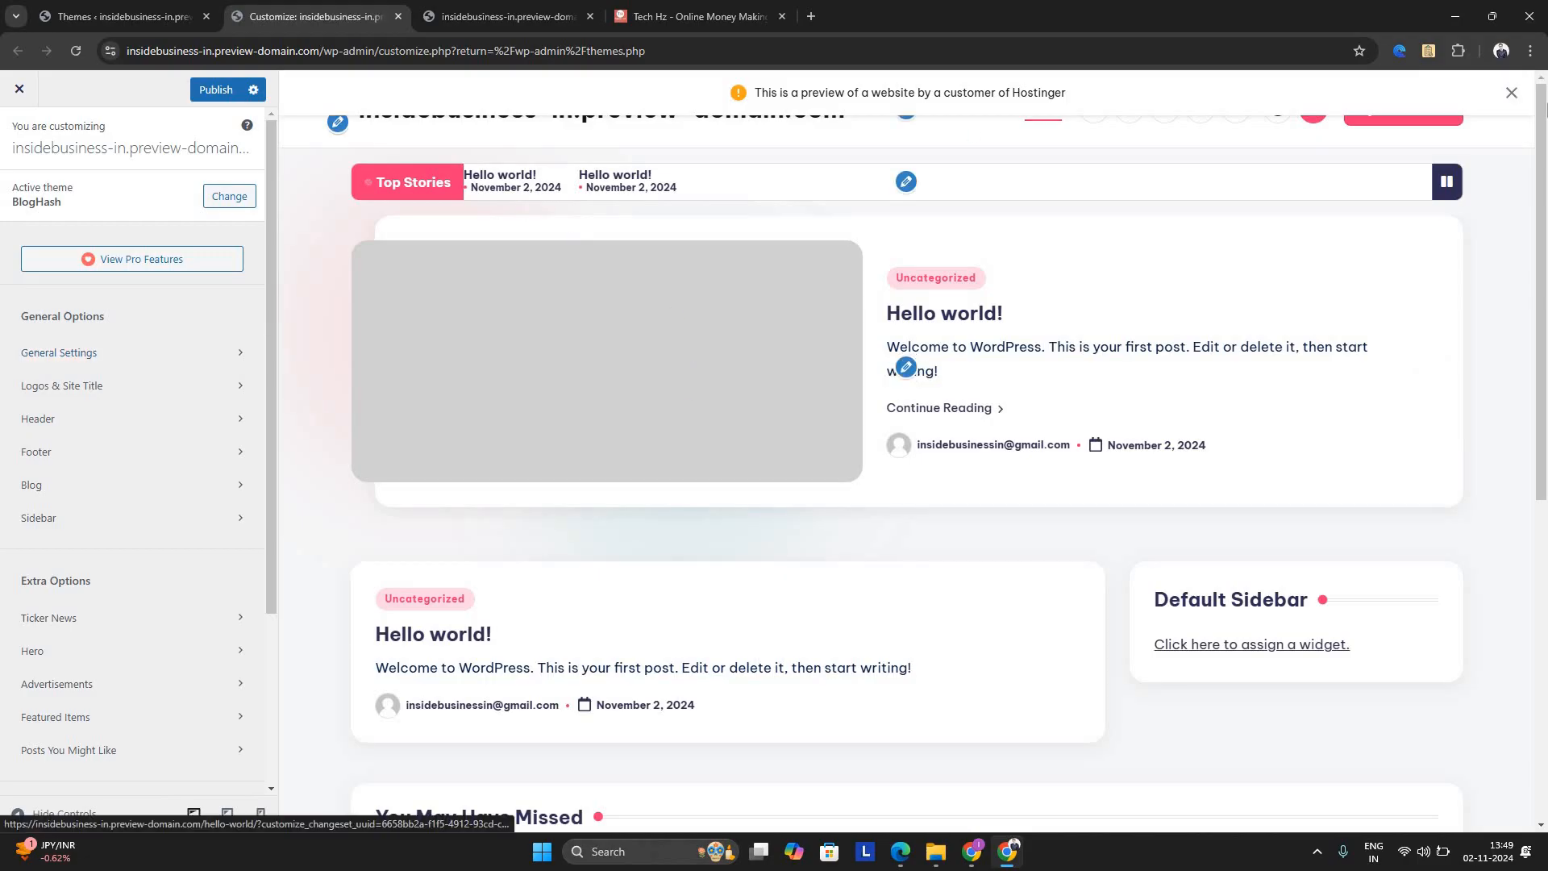
click(1513, 92)
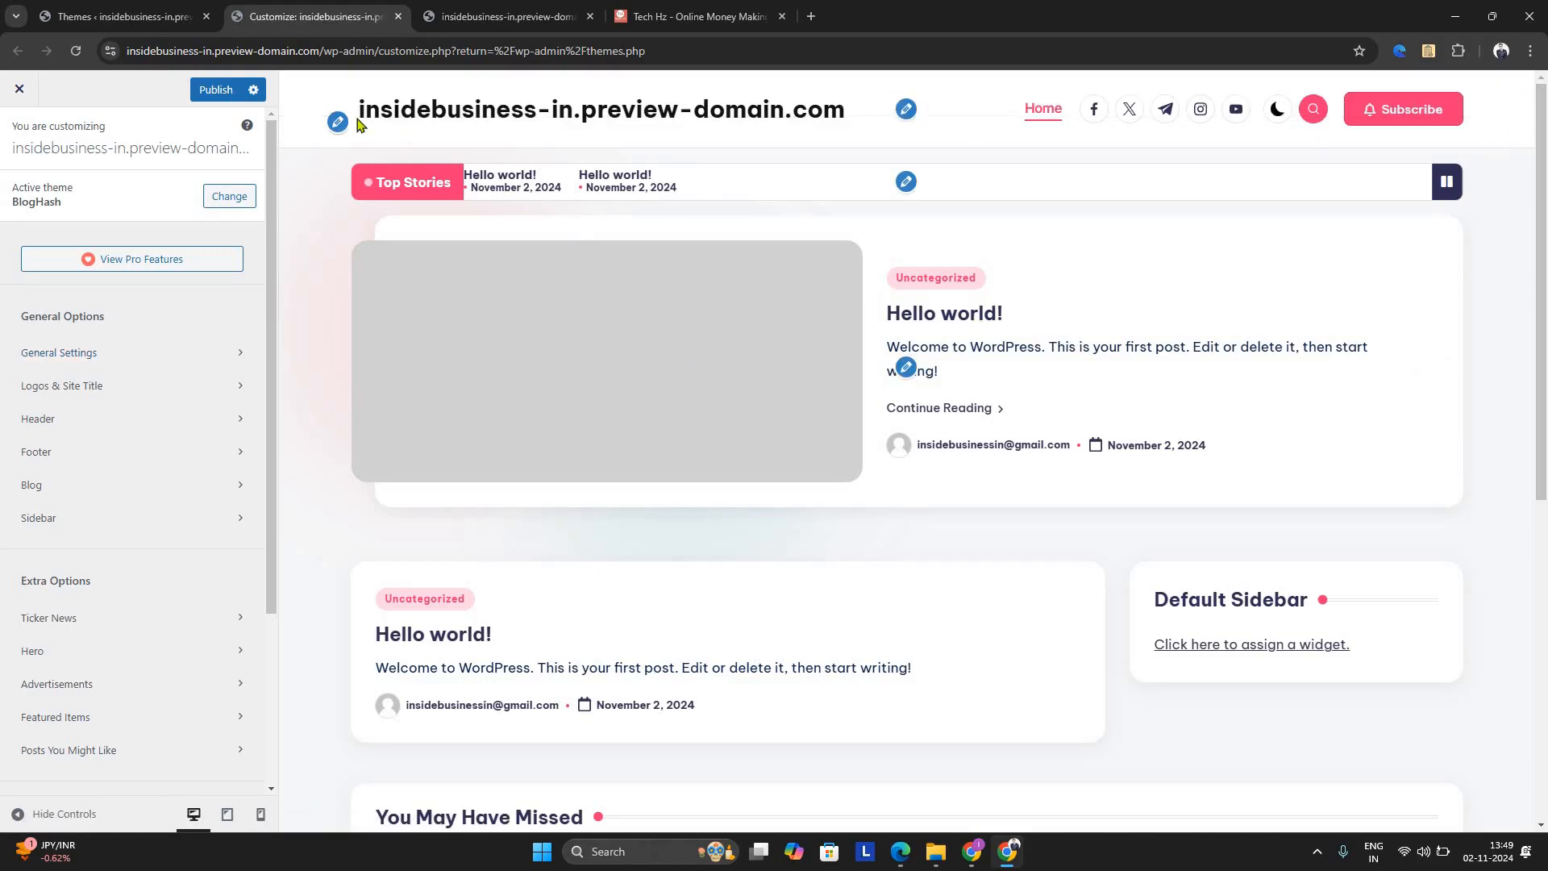
Shorten the site title to insidebusiness in the site identity settings and publish the change
click(174, 386)
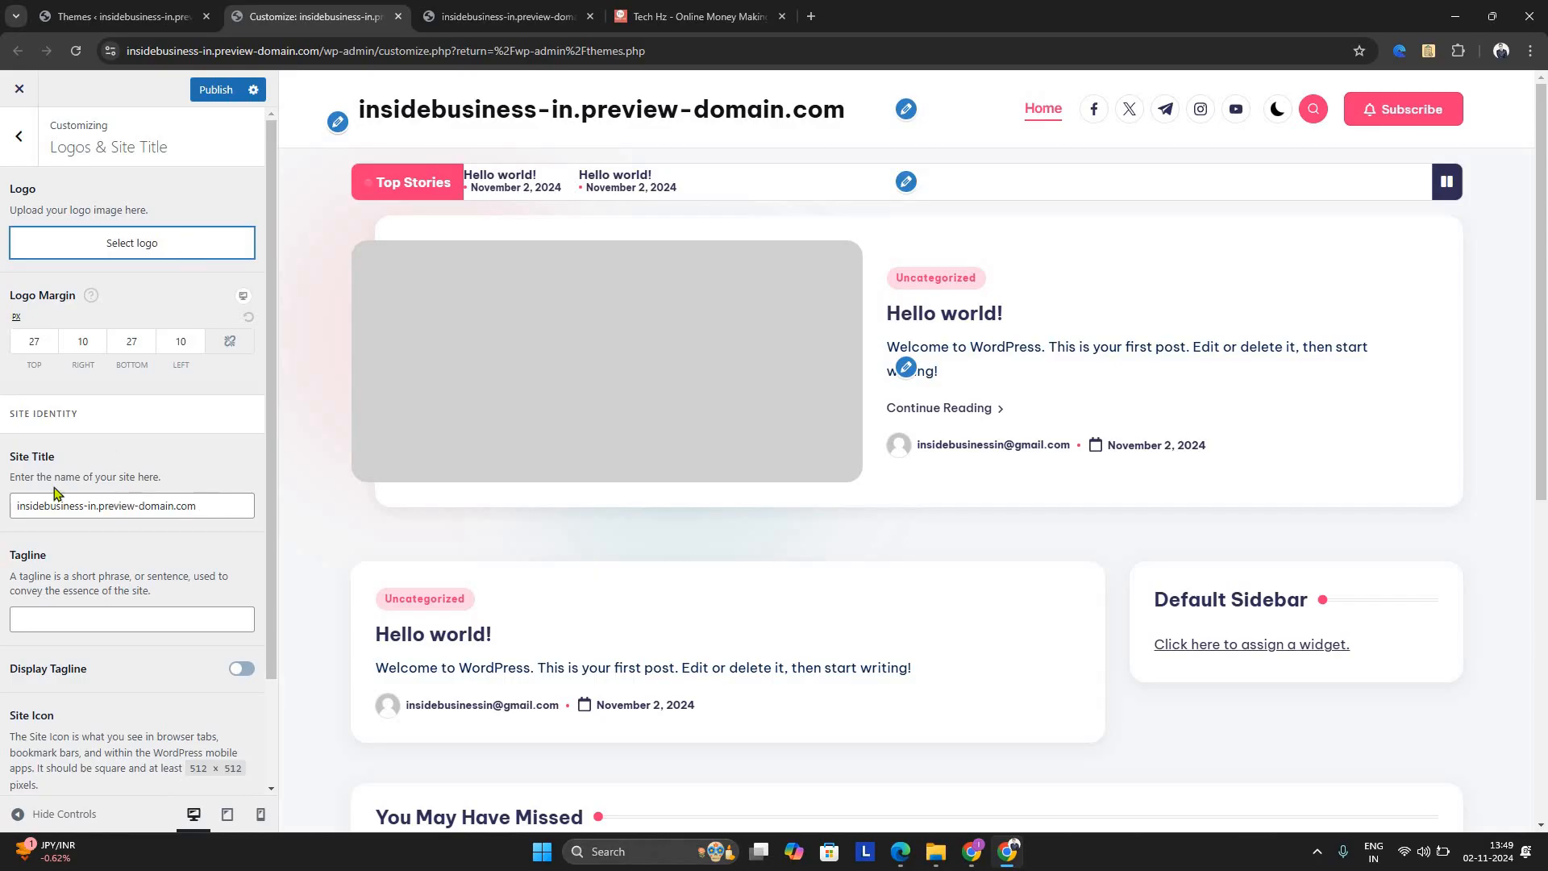
triple_click(125, 506)
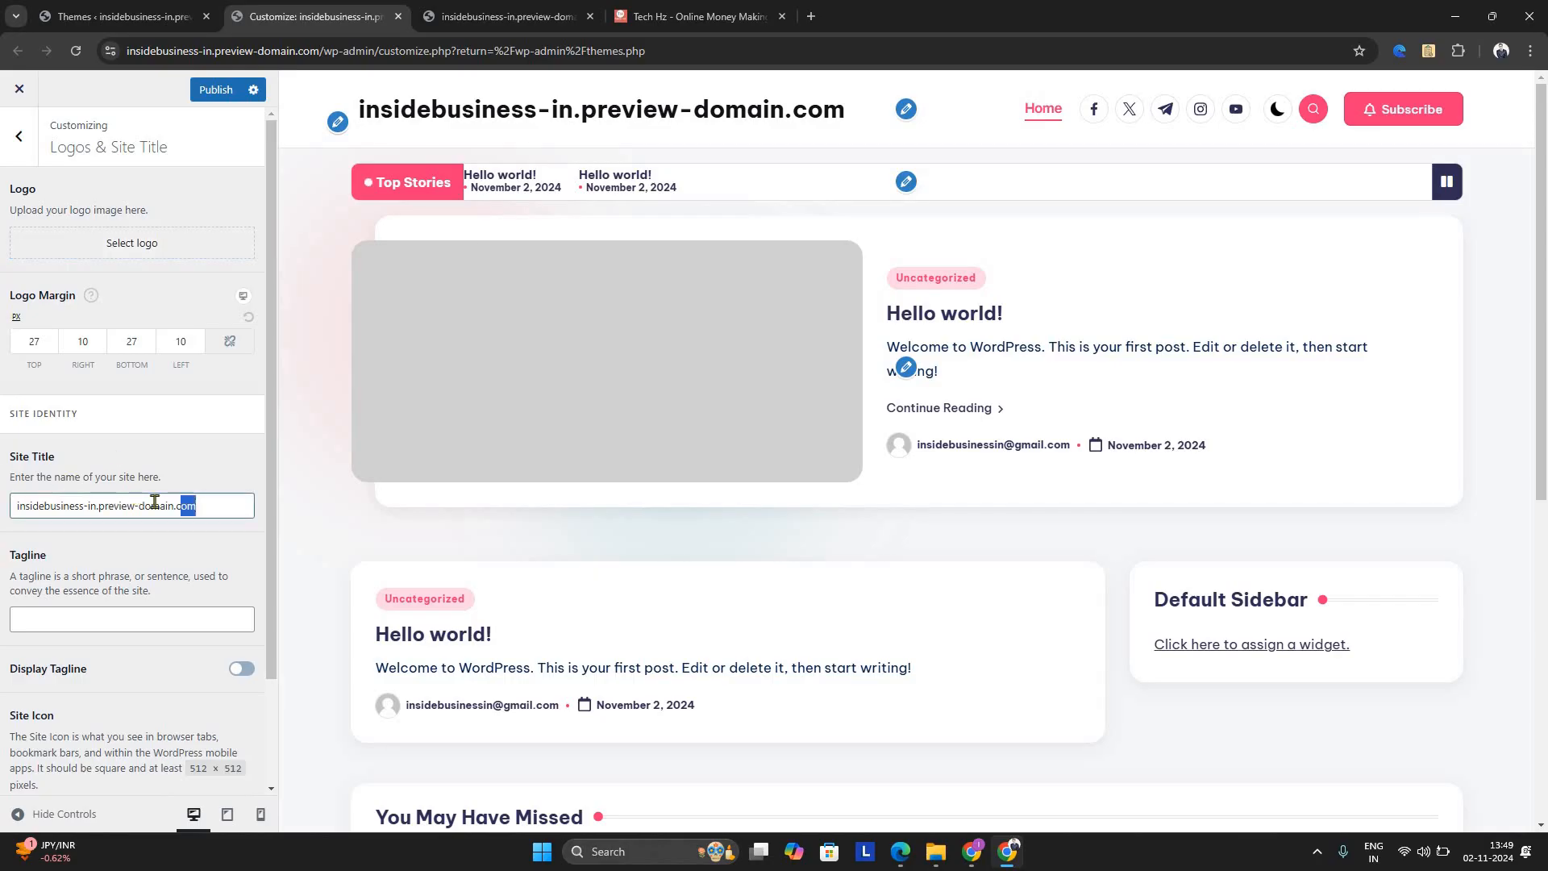
click(91, 508)
key(shift+End)
key(BackSpace)
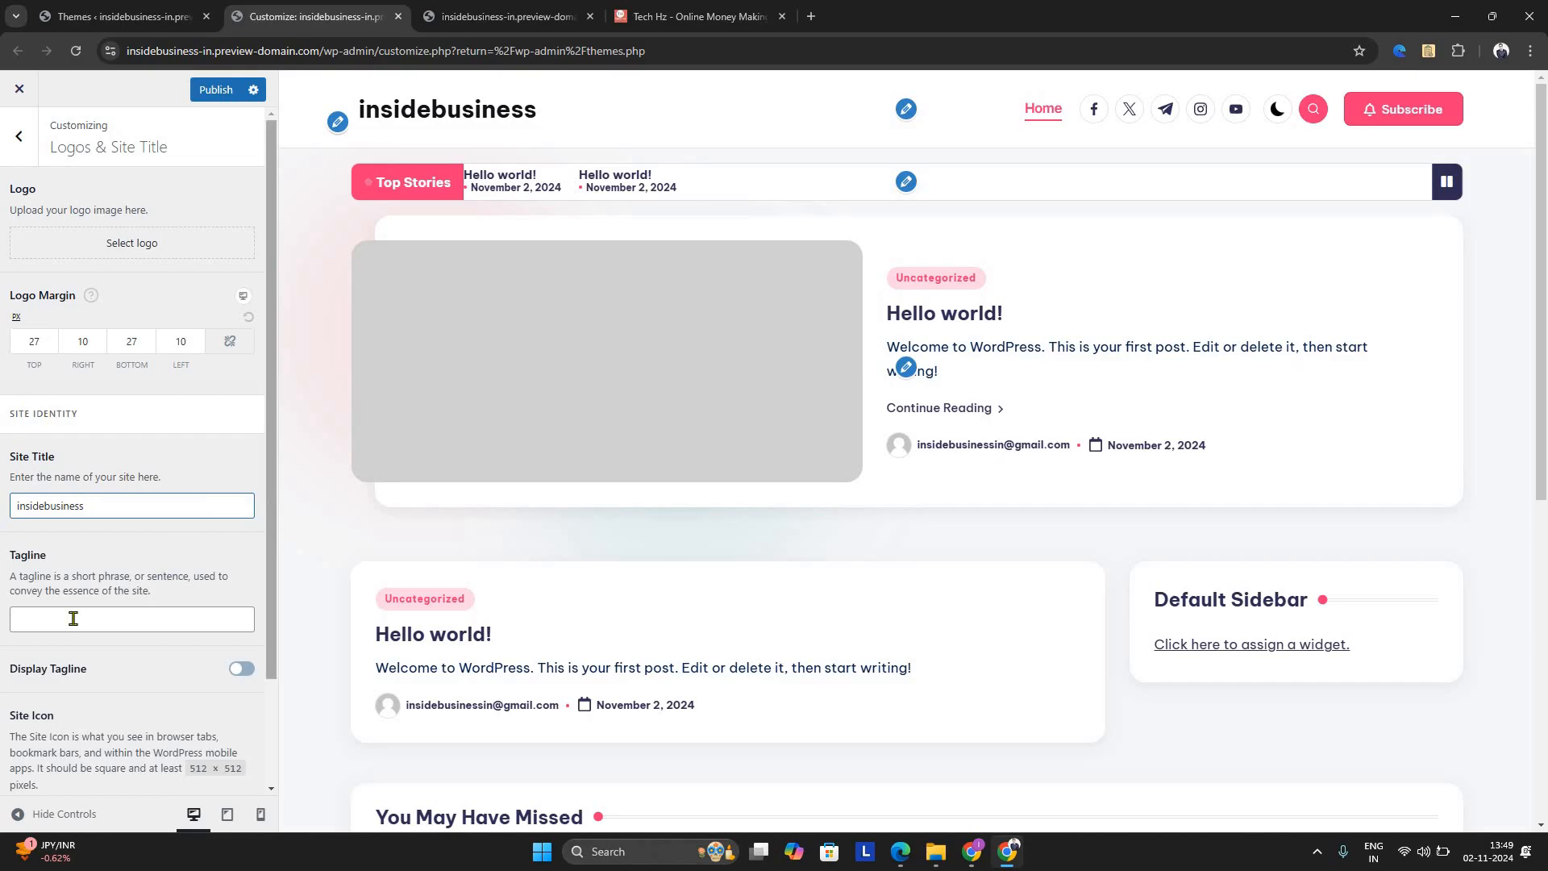
scroll(71, 580, down, 1)
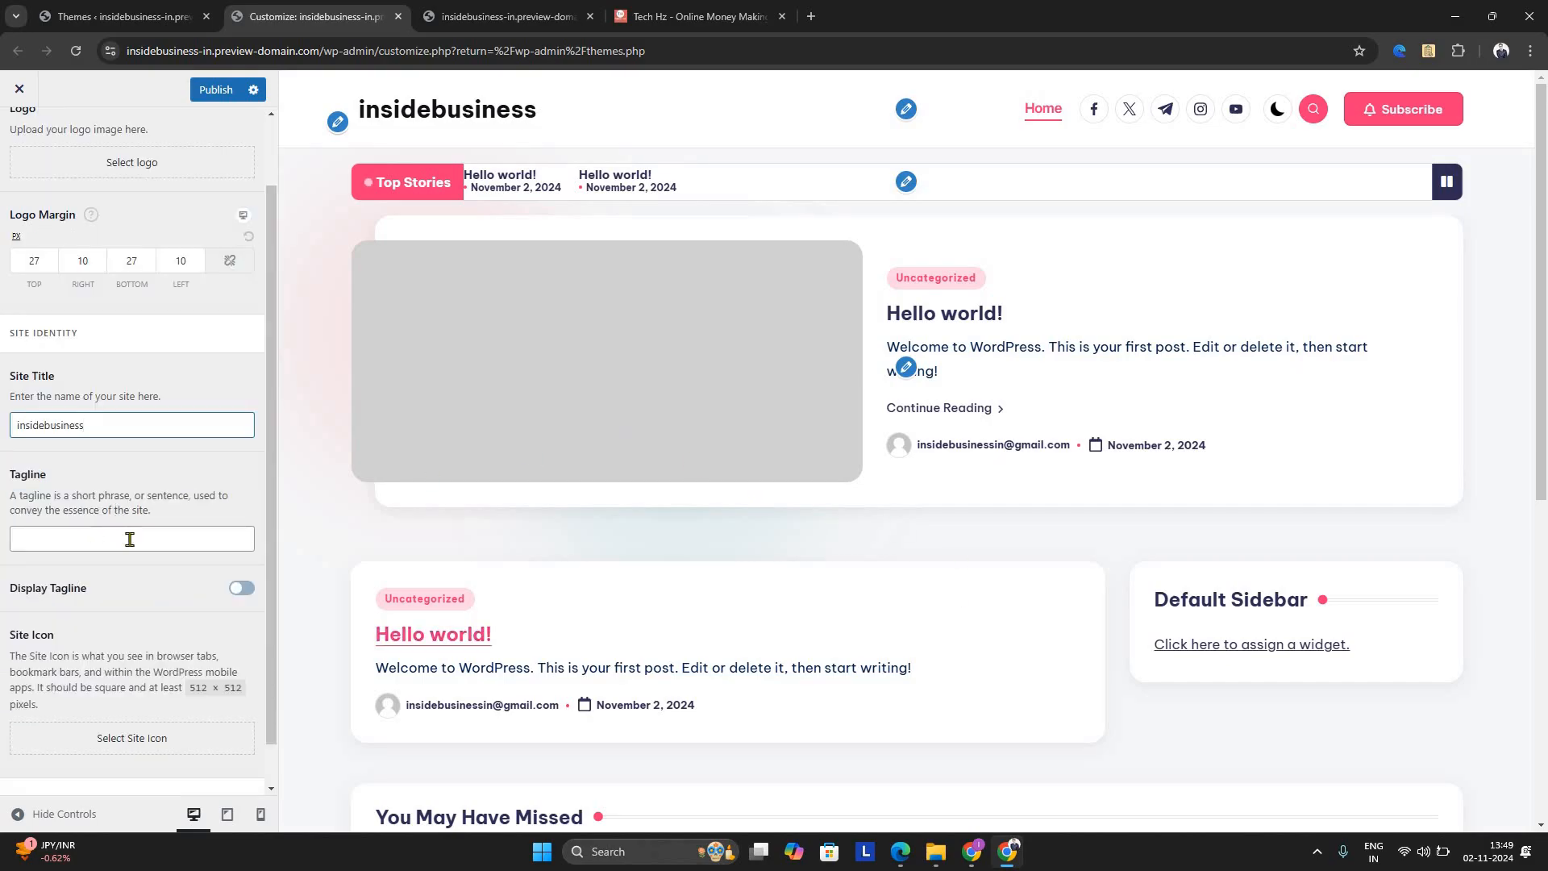
scroll(119, 674, down, 1)
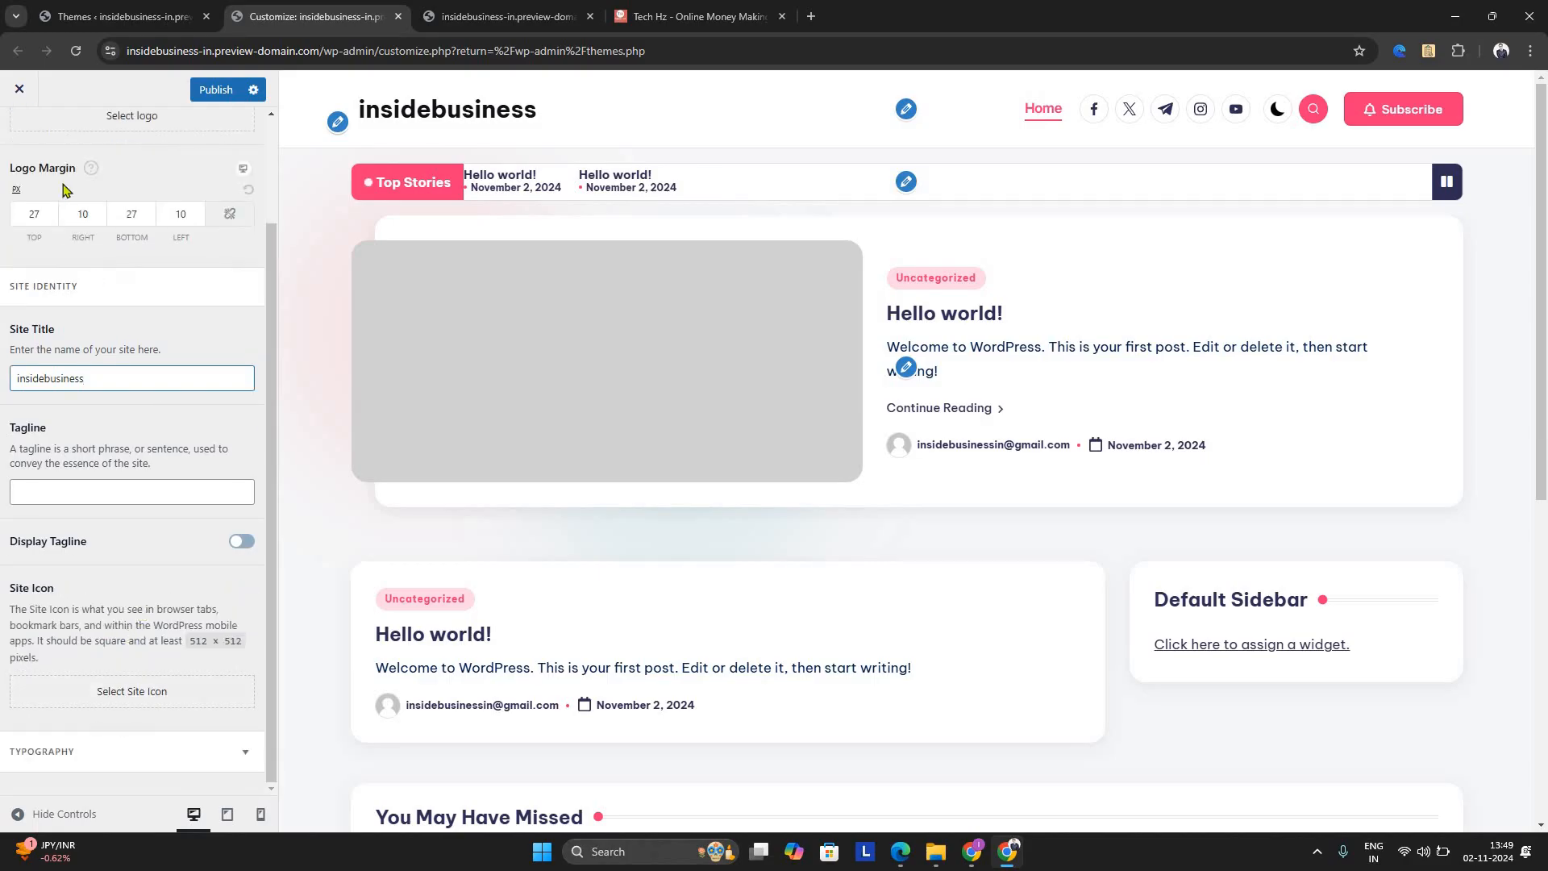
click(207, 94)
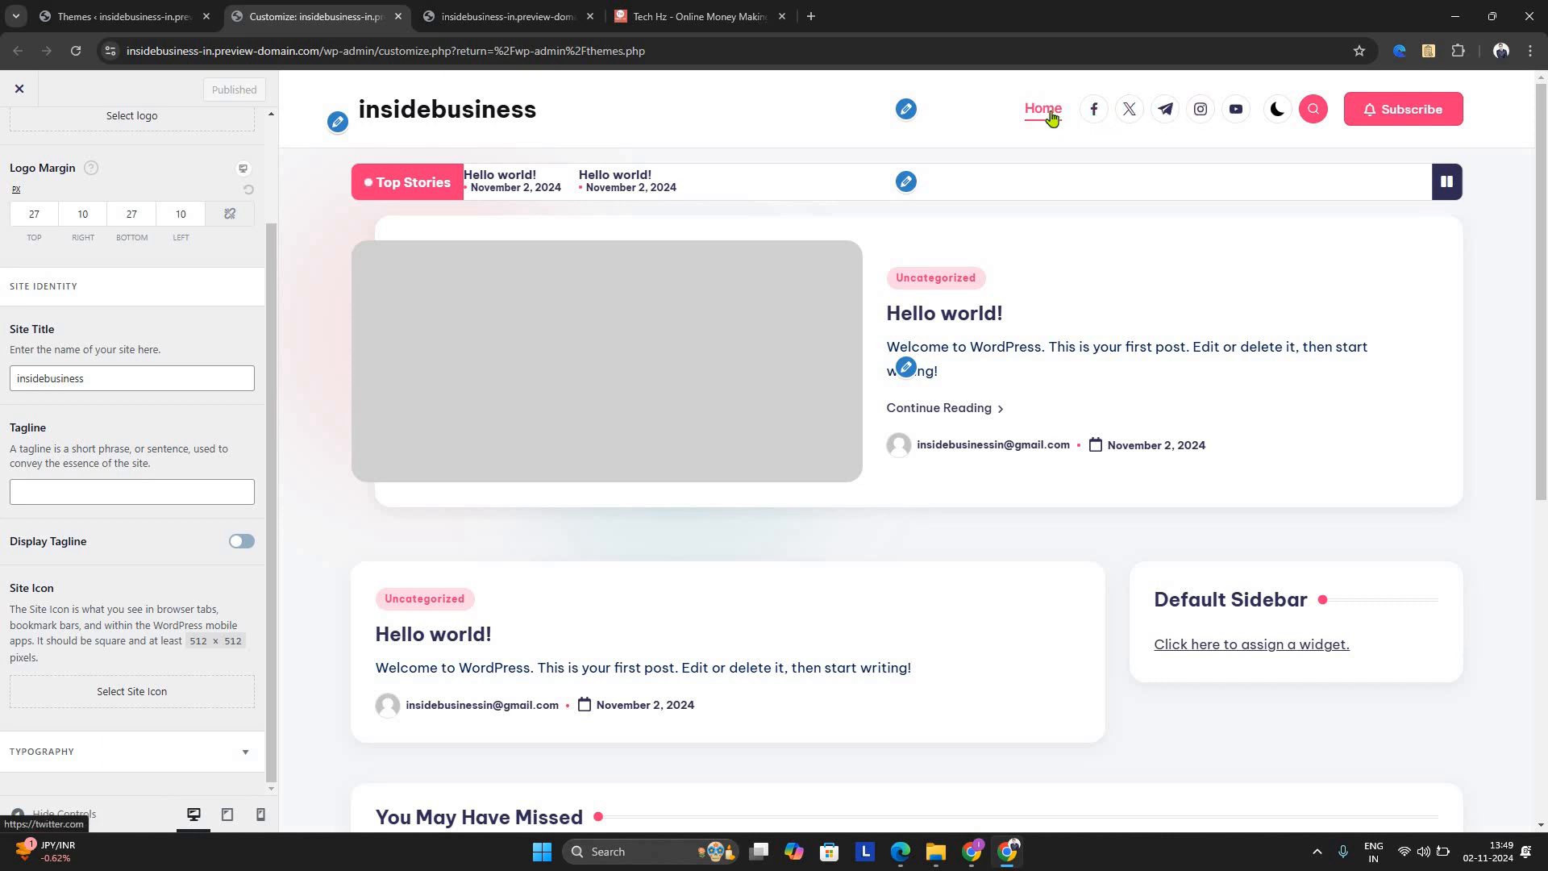
Open the Main Header settings and examine the options of the Social Links and Button header widgets
click(904, 113)
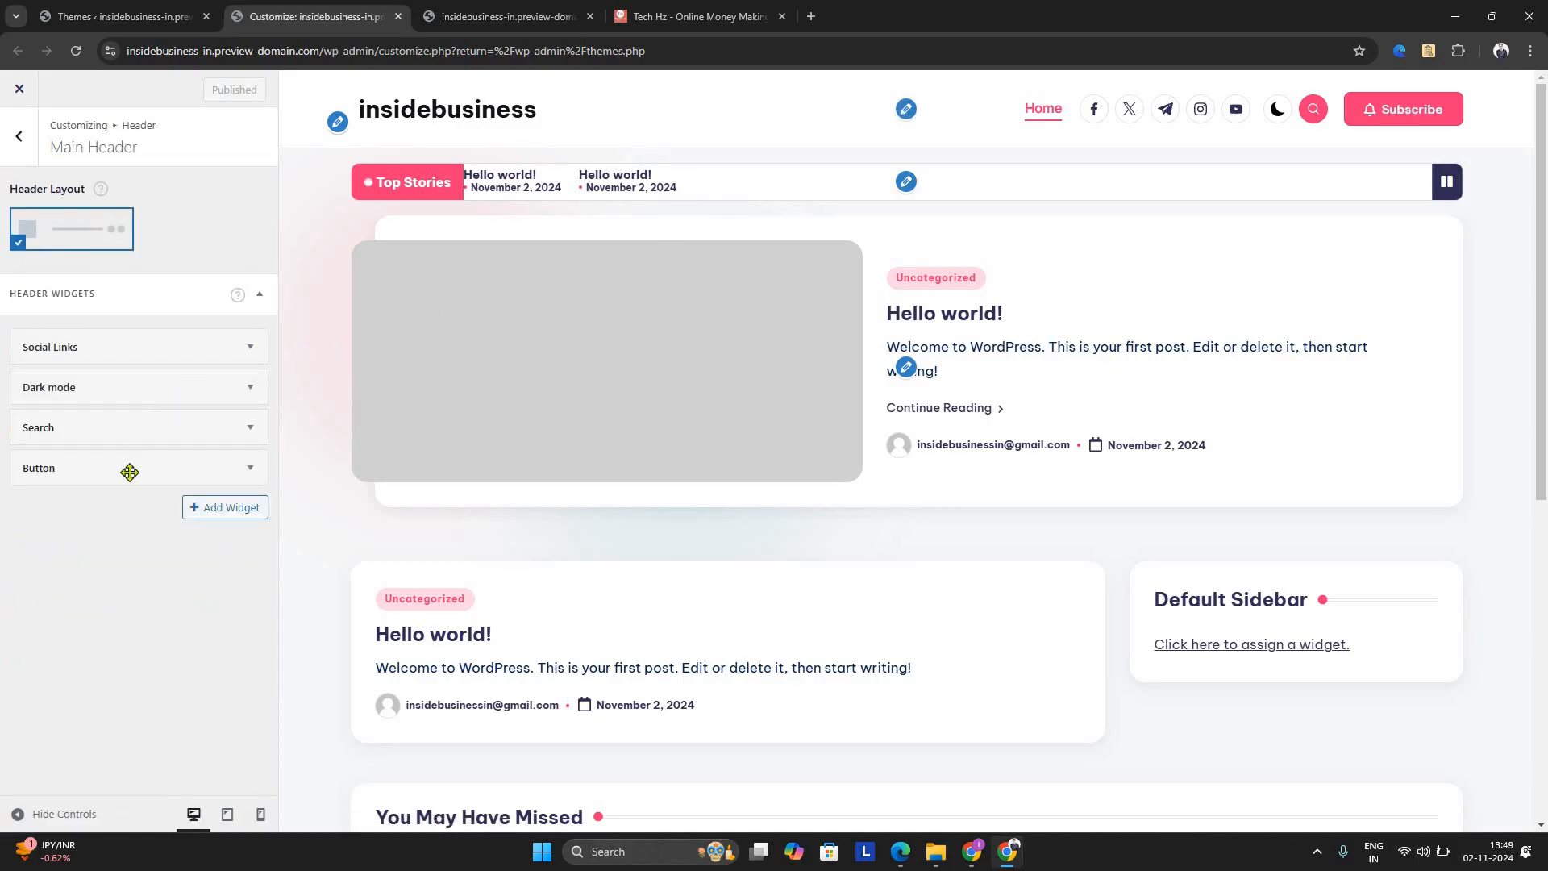
click(252, 348)
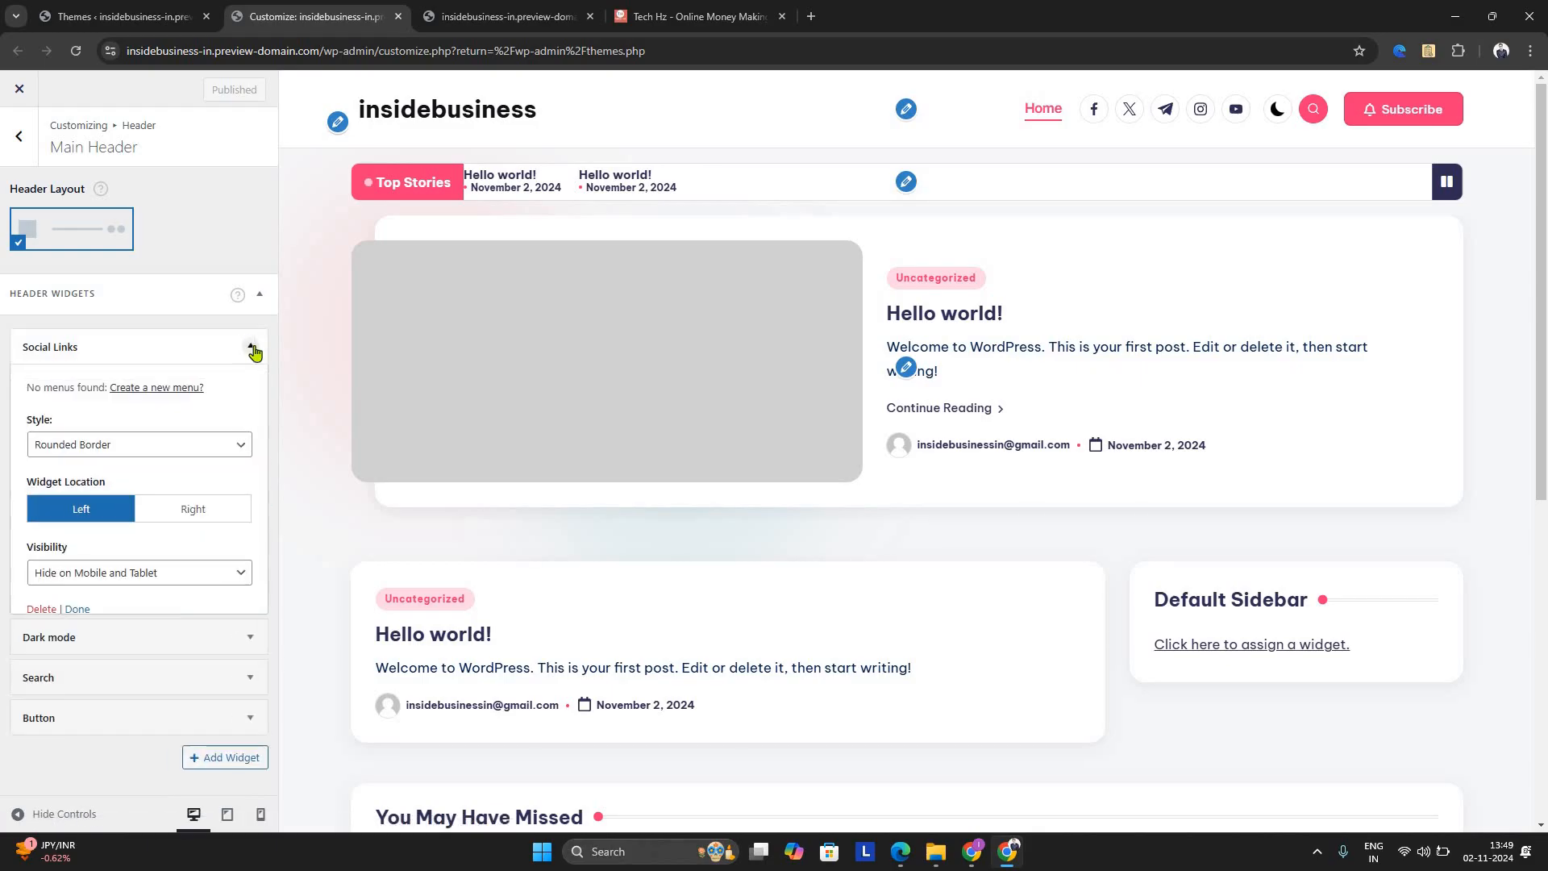
click(262, 292)
click(263, 290)
click(262, 305)
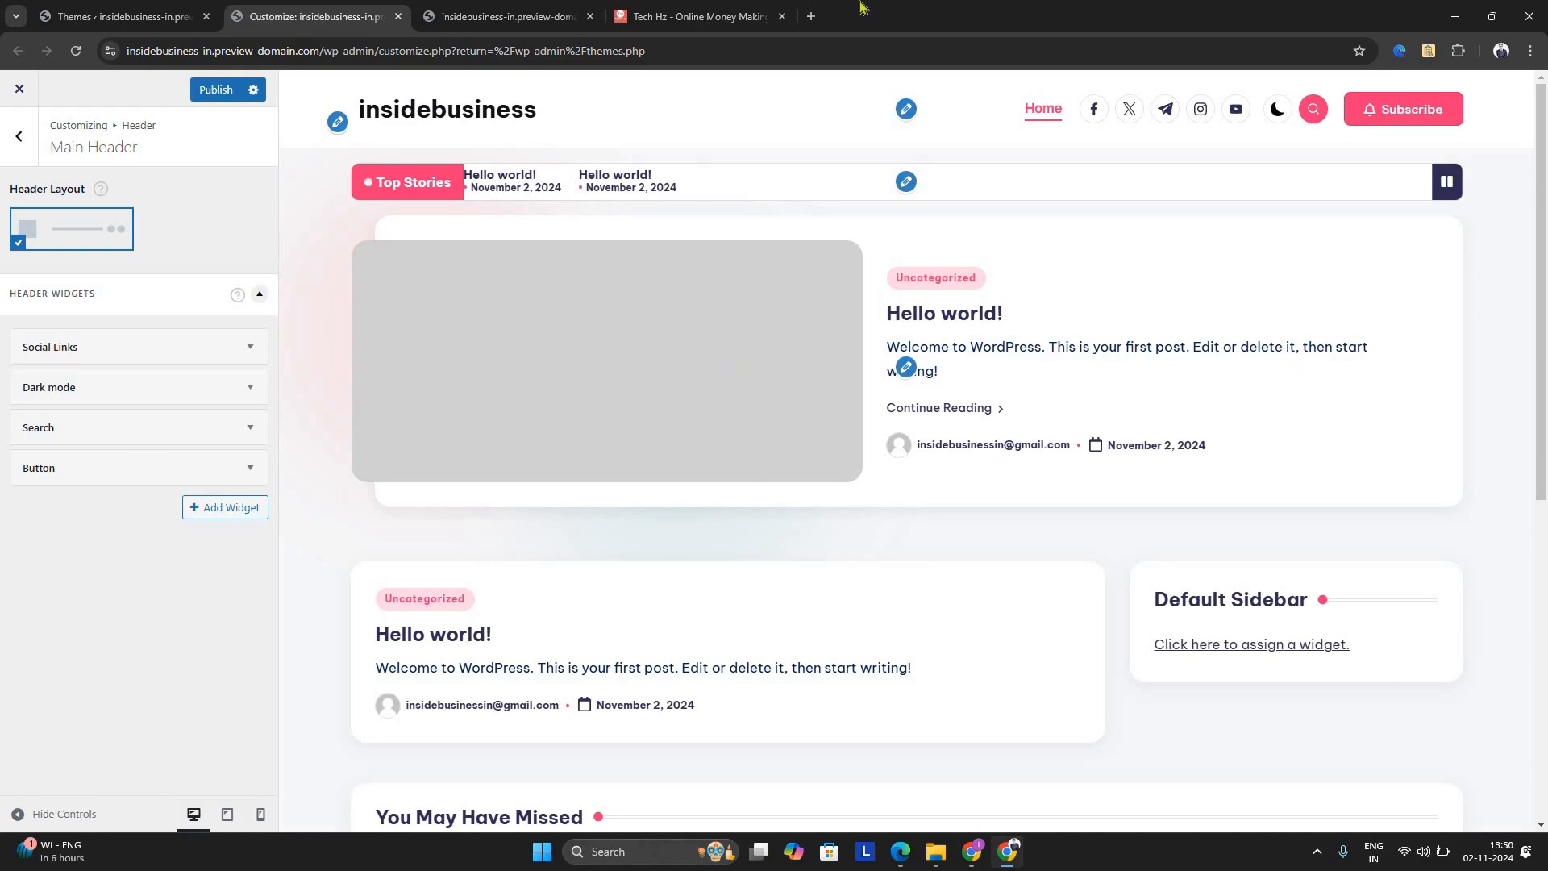
scroll(830, 444, down, 4)
scroll(844, 429, up, 3)
scroll(790, 487, up, 1)
click(250, 468)
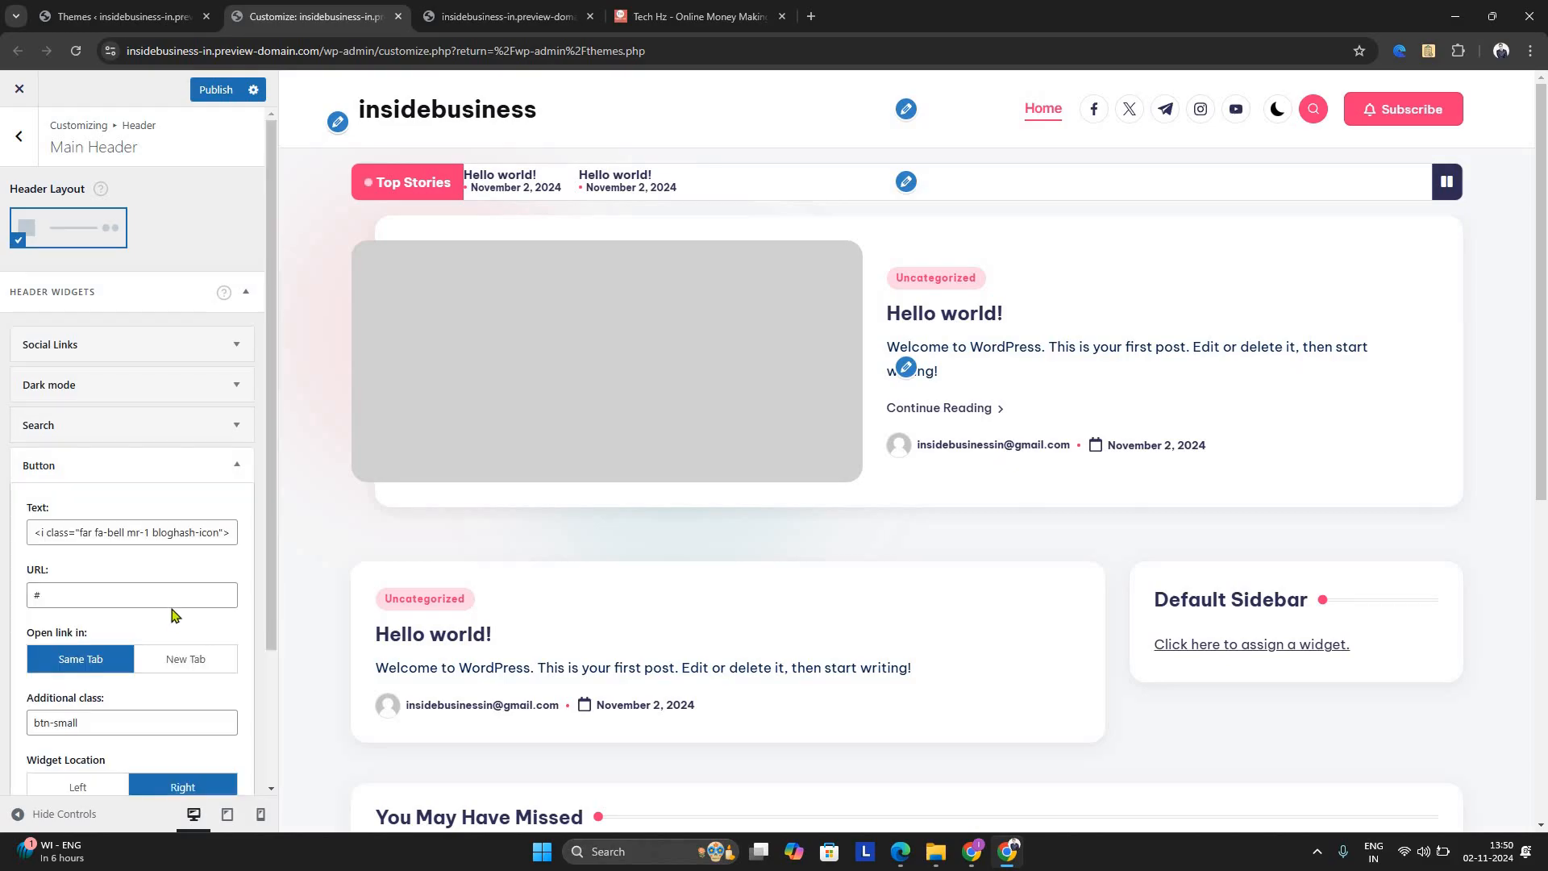
scroll(171, 620, down, 2)
scroll(244, 447, up, 2)
click(242, 440)
Set the visibility of the Dark mode and Social Links header widgets to Show on All Devices
click(255, 391)
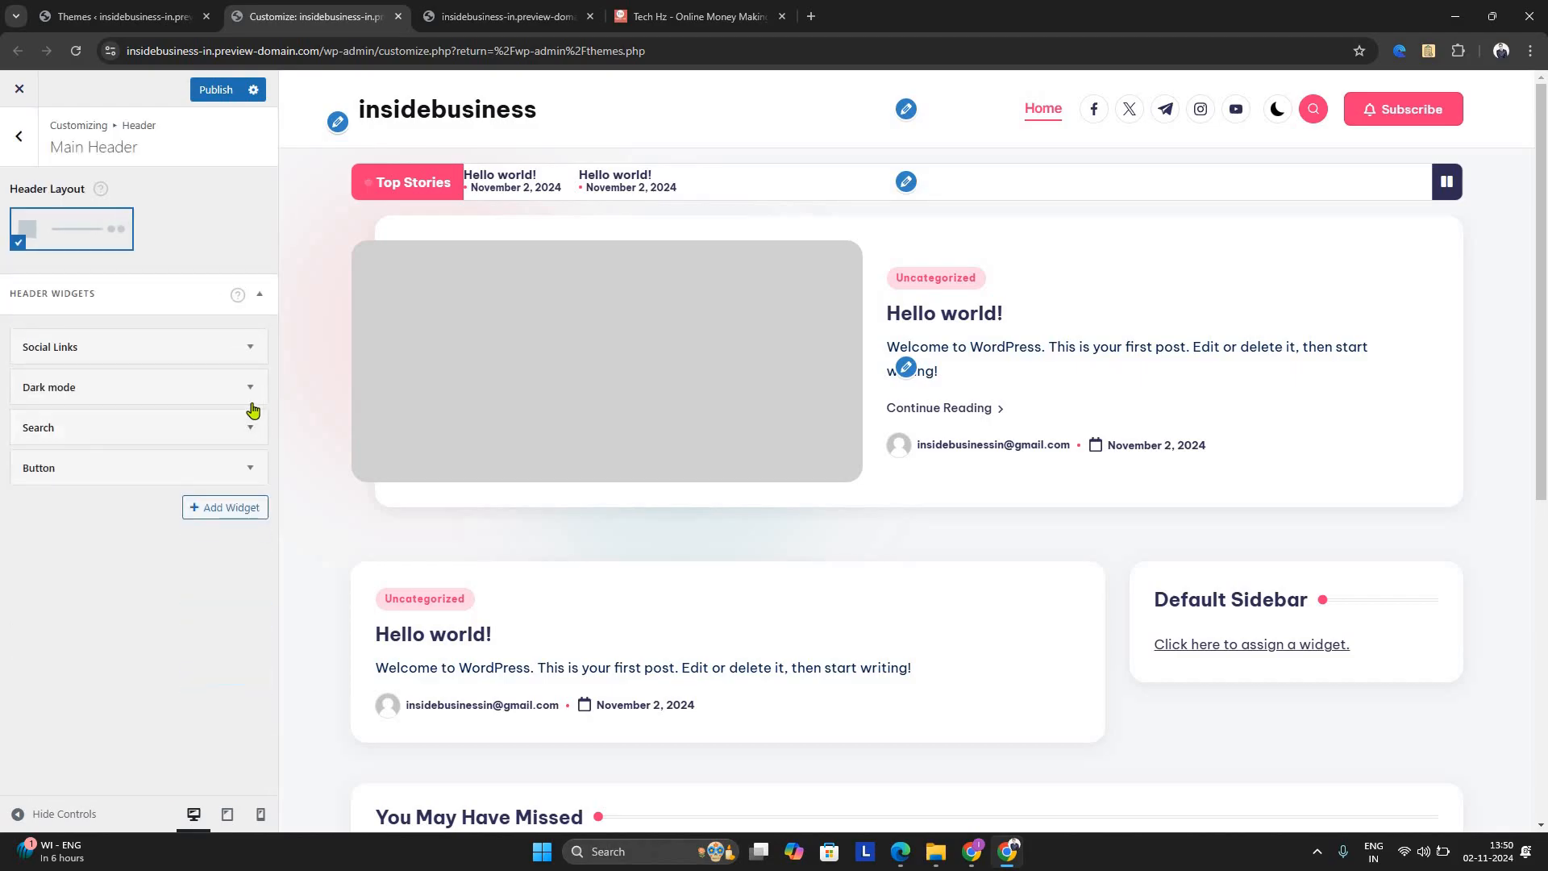
click(216, 522)
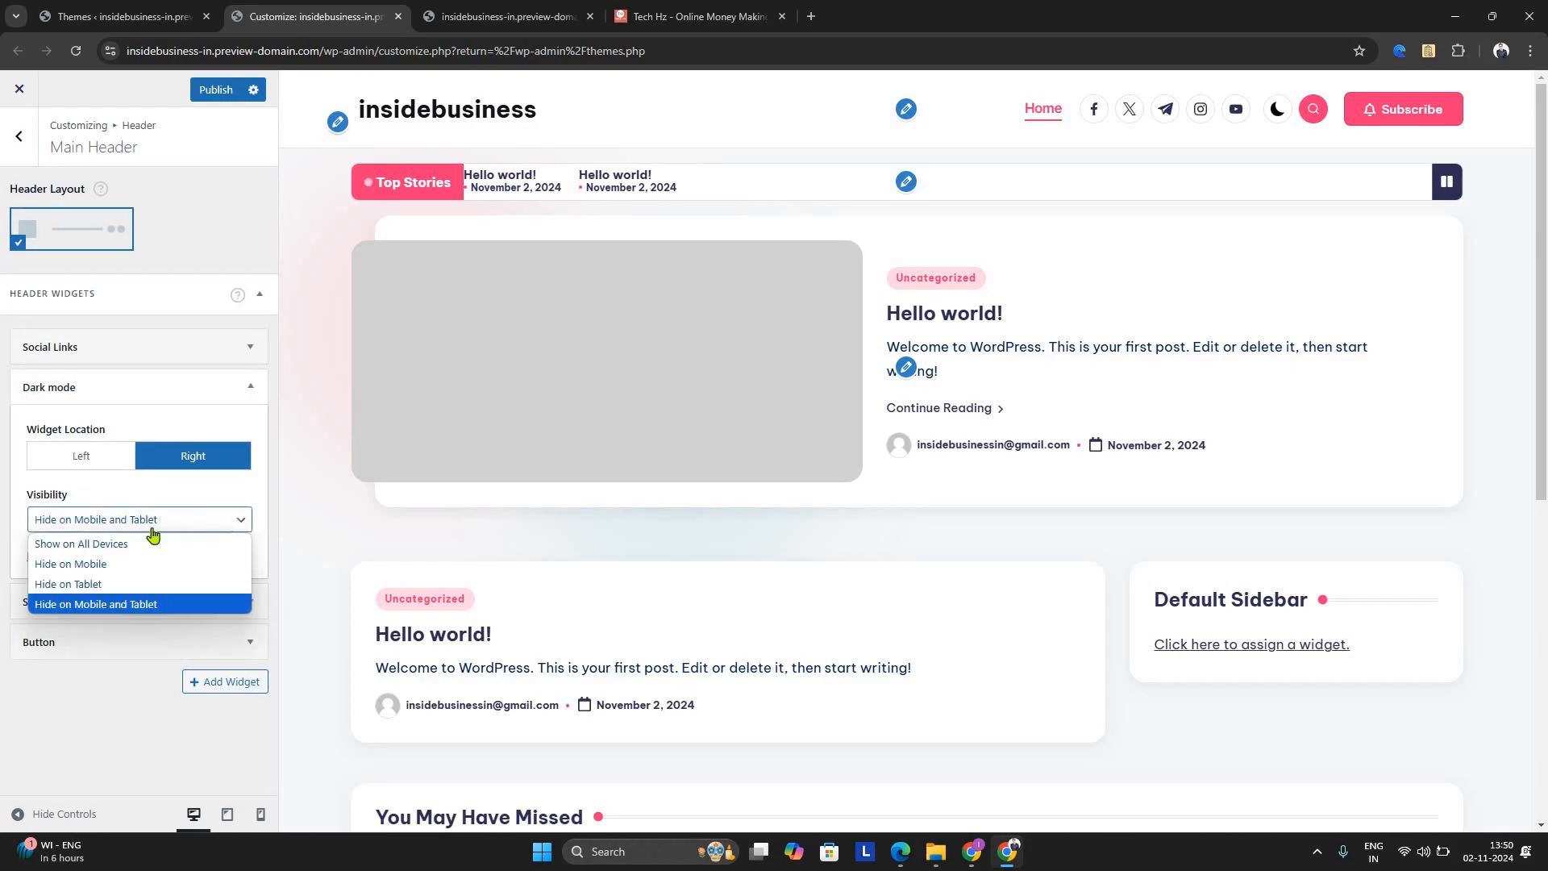
key(Up)
key(Up)
key(Up)
key(Return)
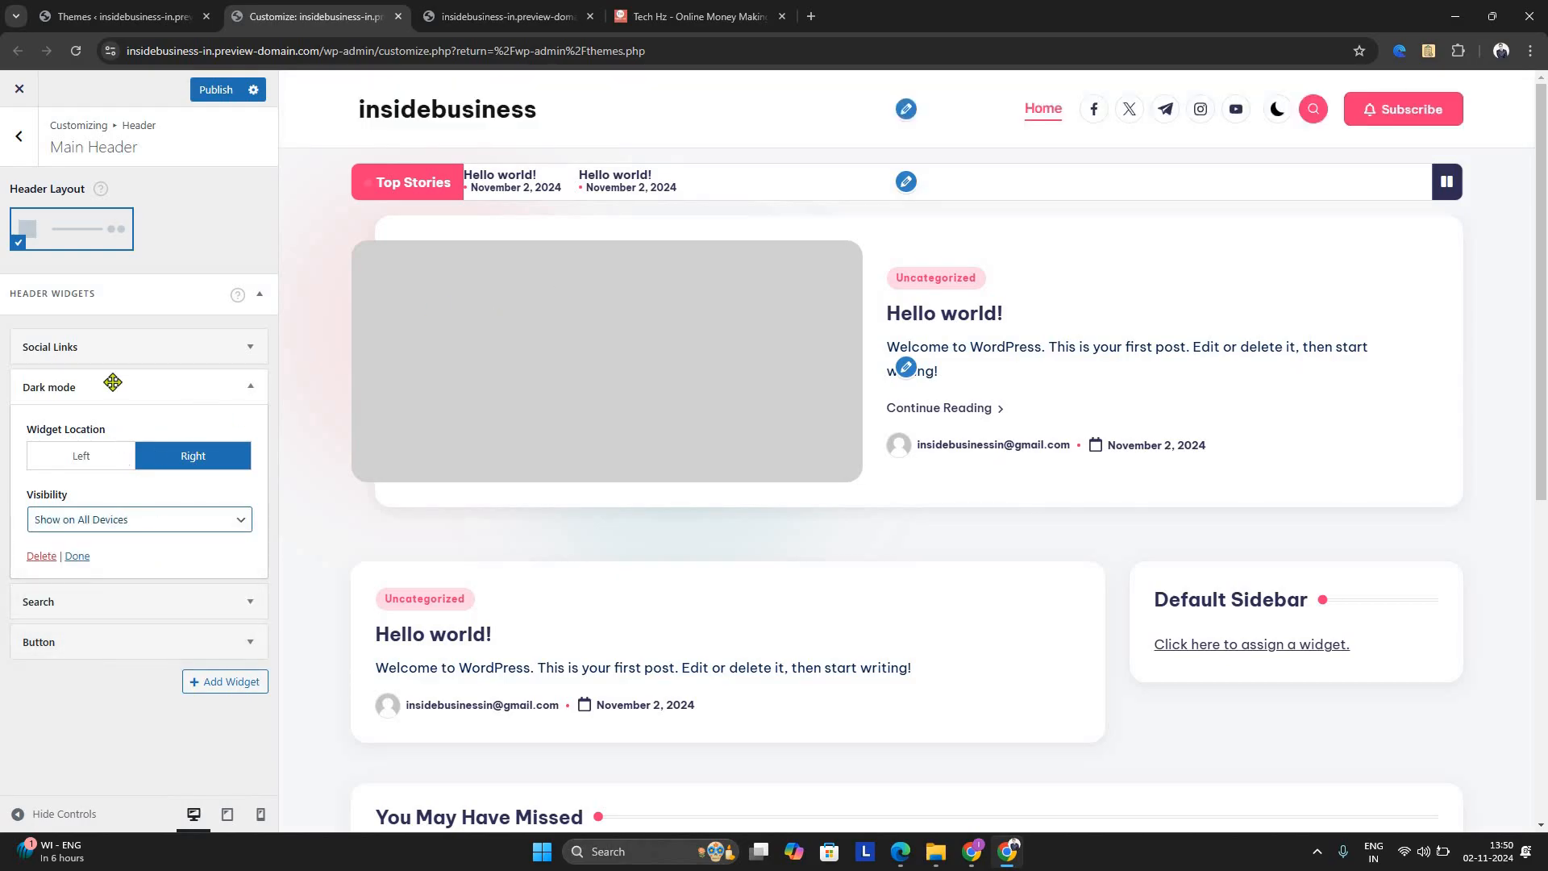
click(252, 385)
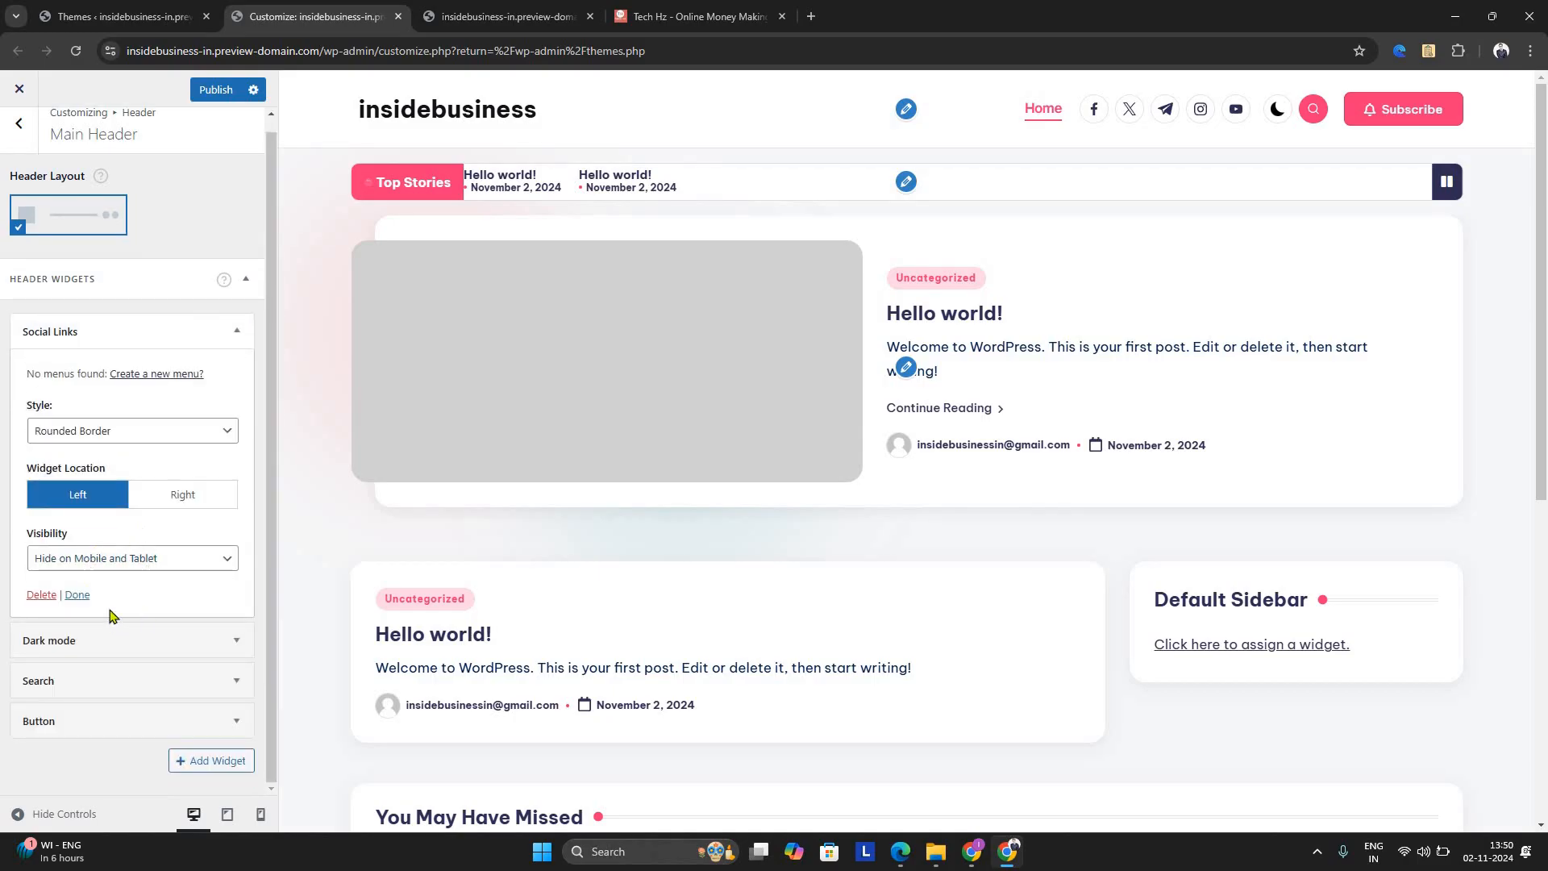
click(153, 559)
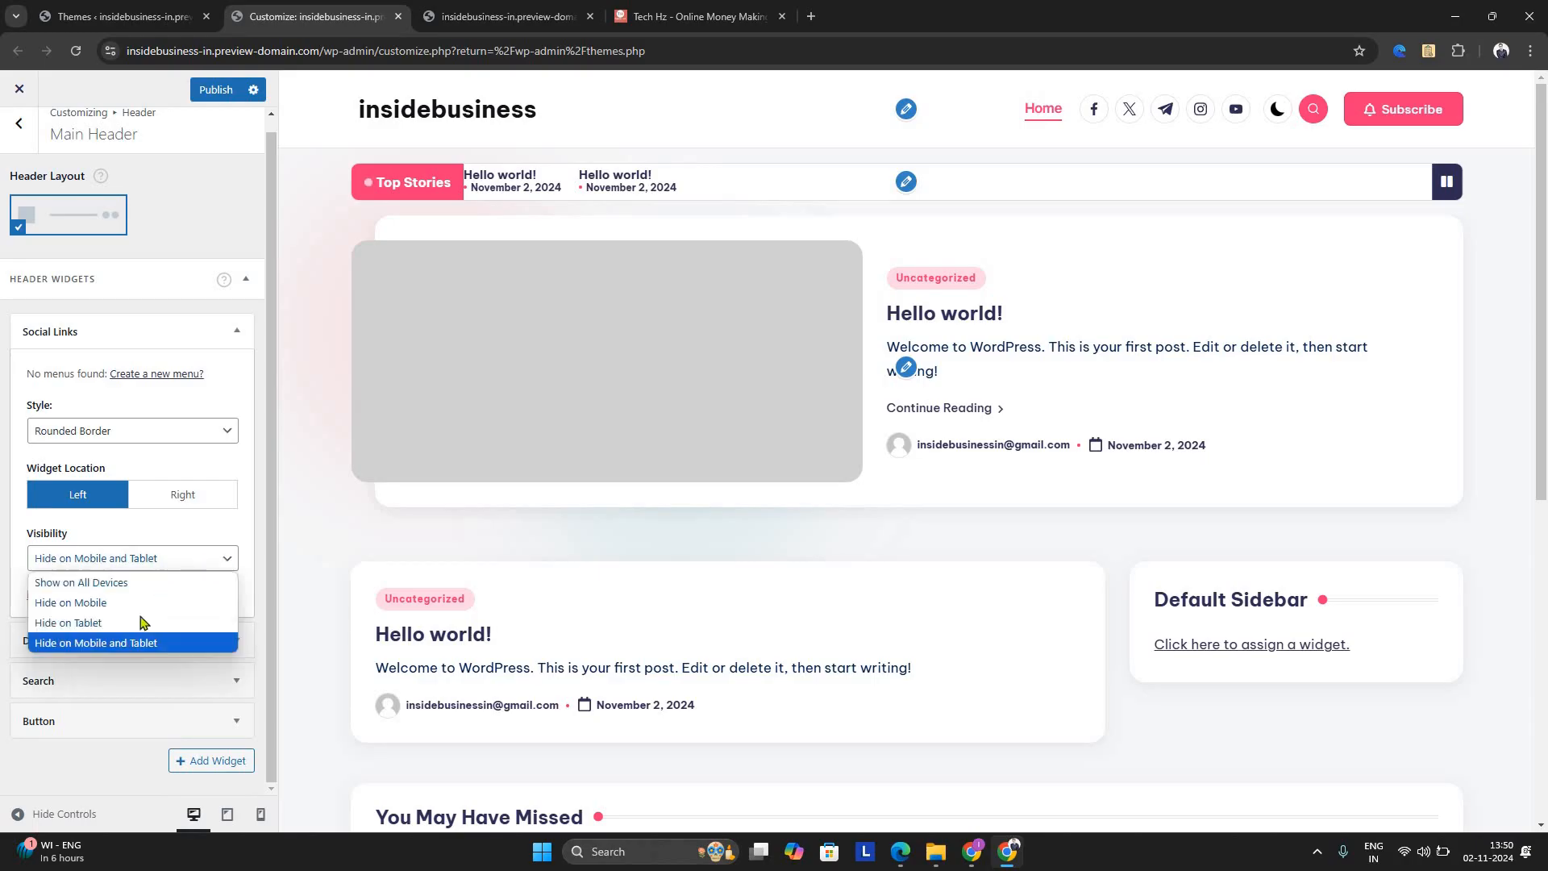
click(81, 578)
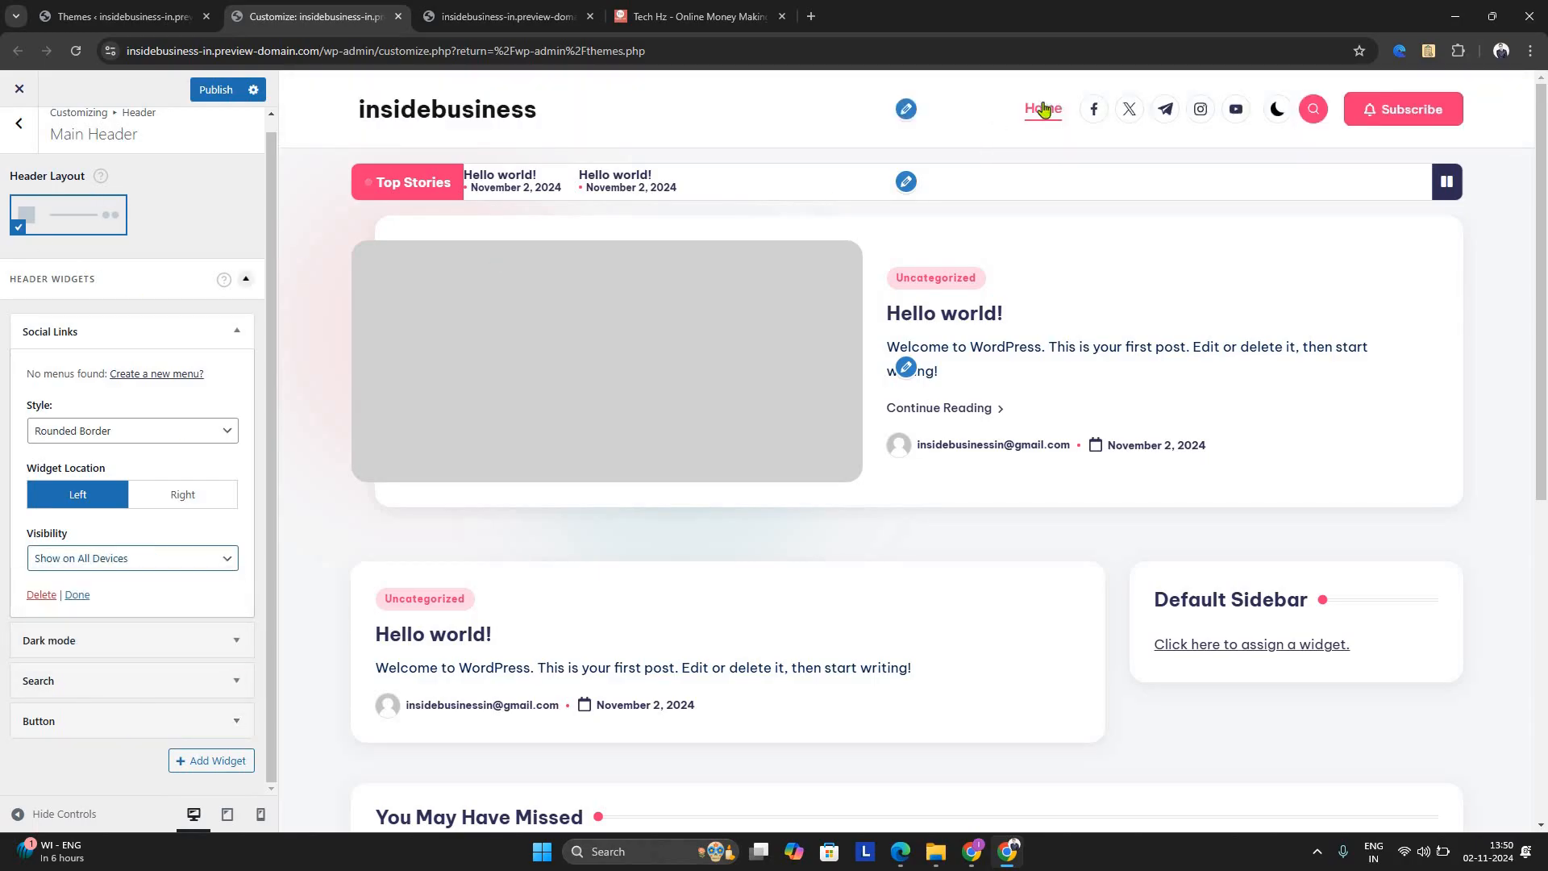
Disable the Ticker News section, then go back to the main Customizer options with the preview on the home page
click(906, 181)
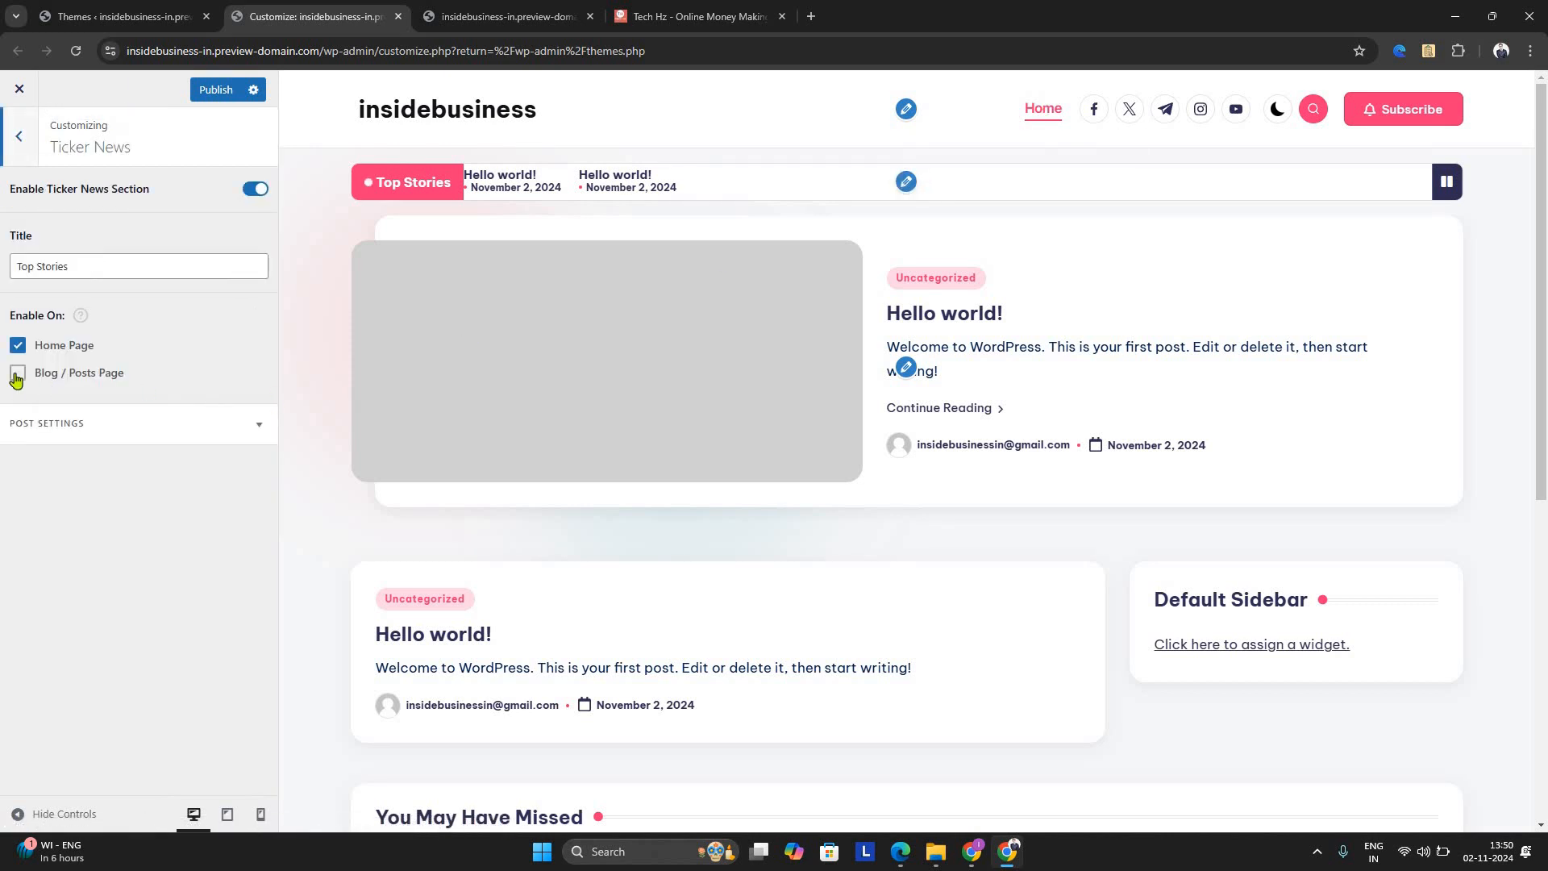
click(255, 191)
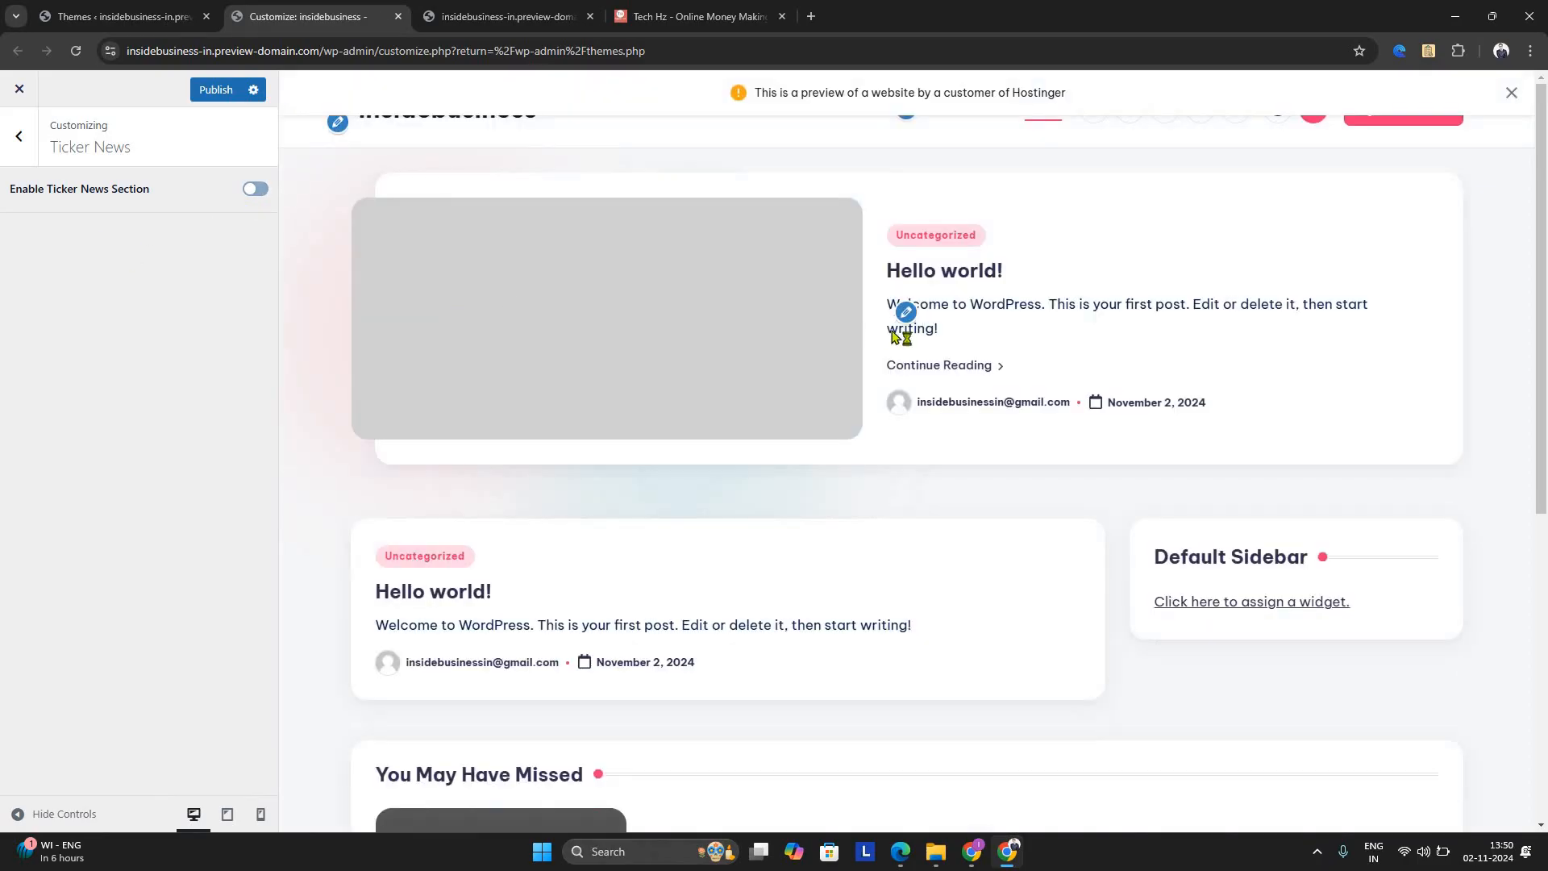
click(913, 313)
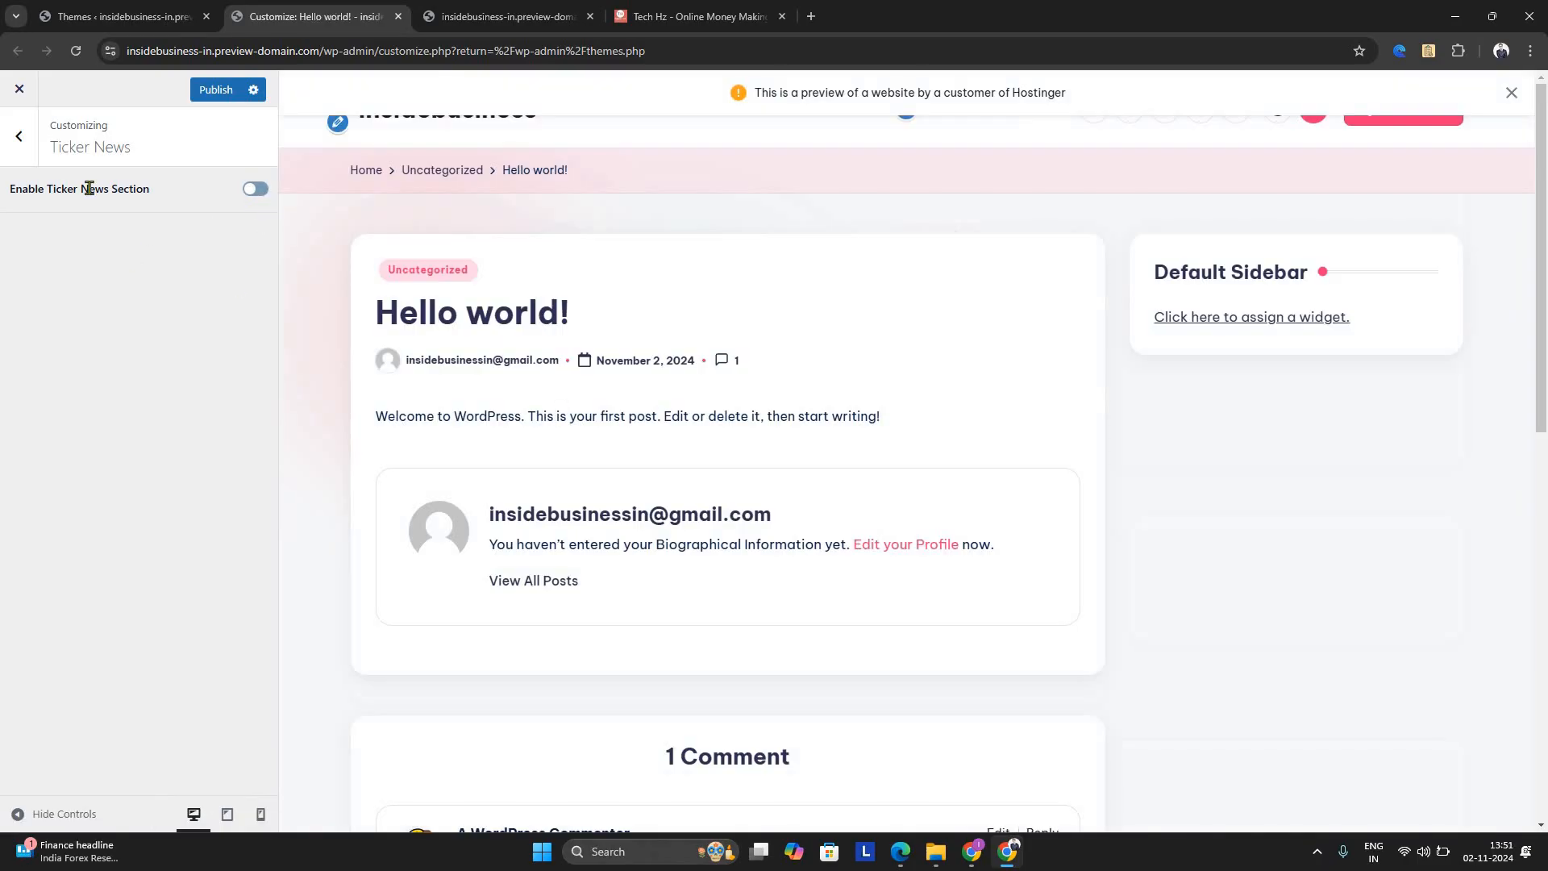
click(19, 137)
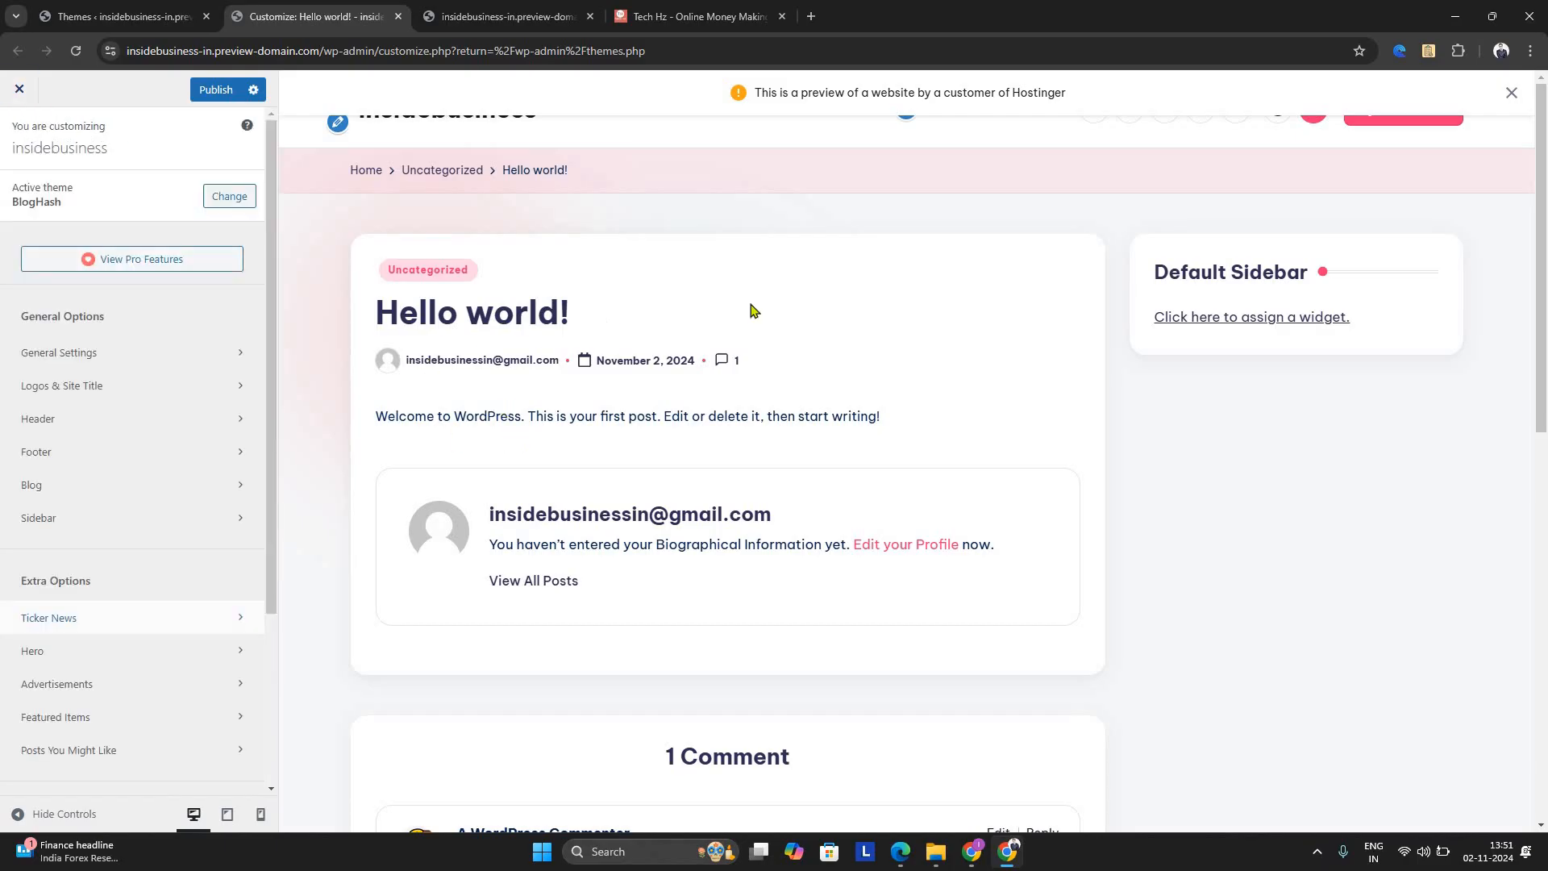
click(376, 171)
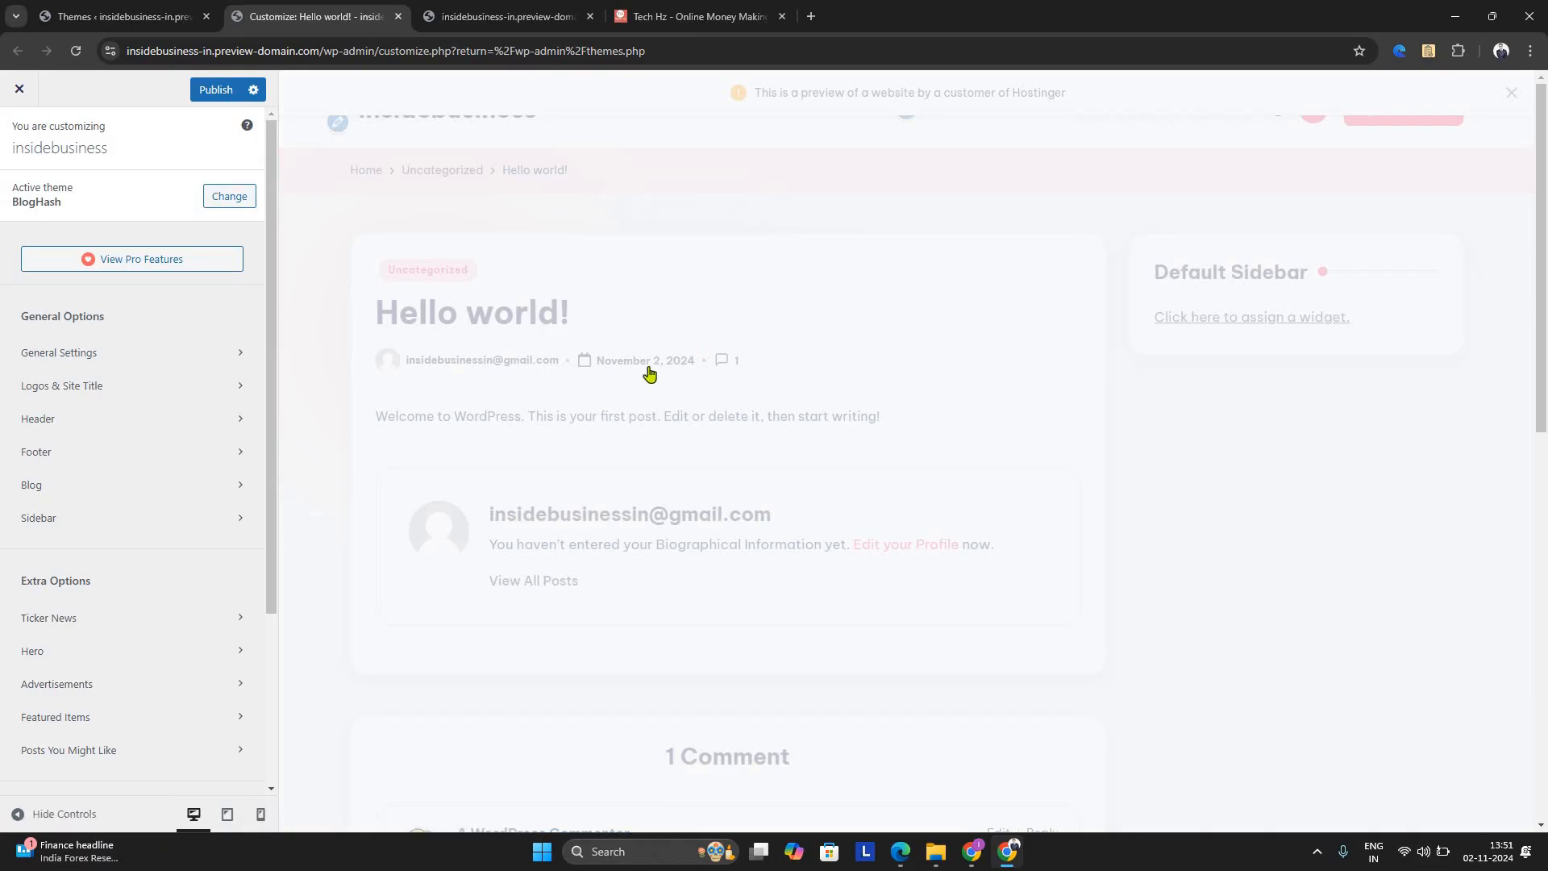
Disable the Hero section on the home page and publish the changes
click(906, 312)
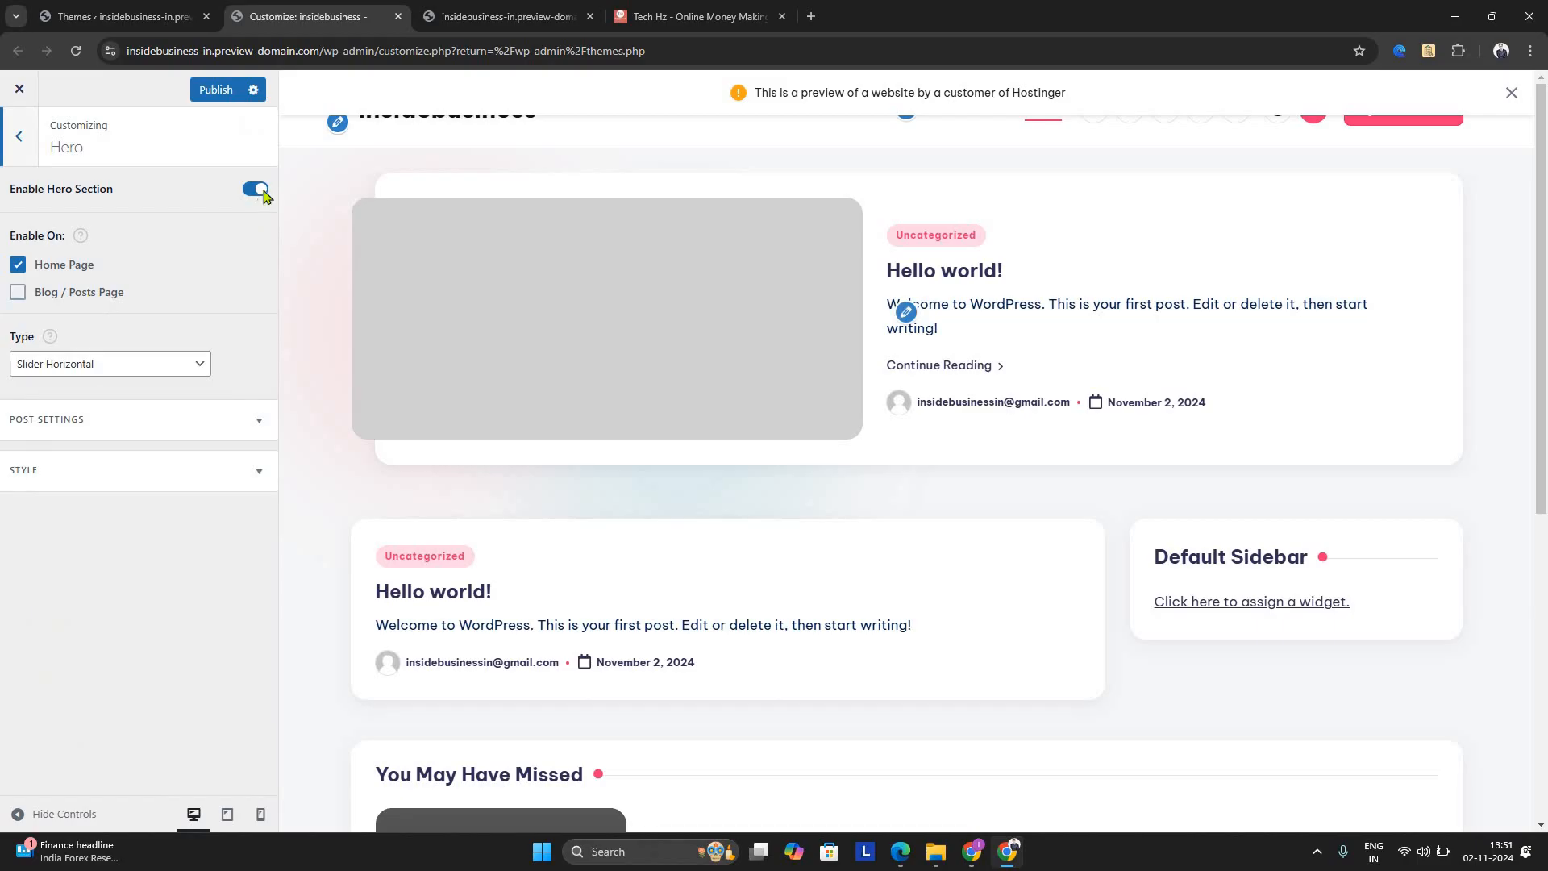
click(256, 189)
click(213, 93)
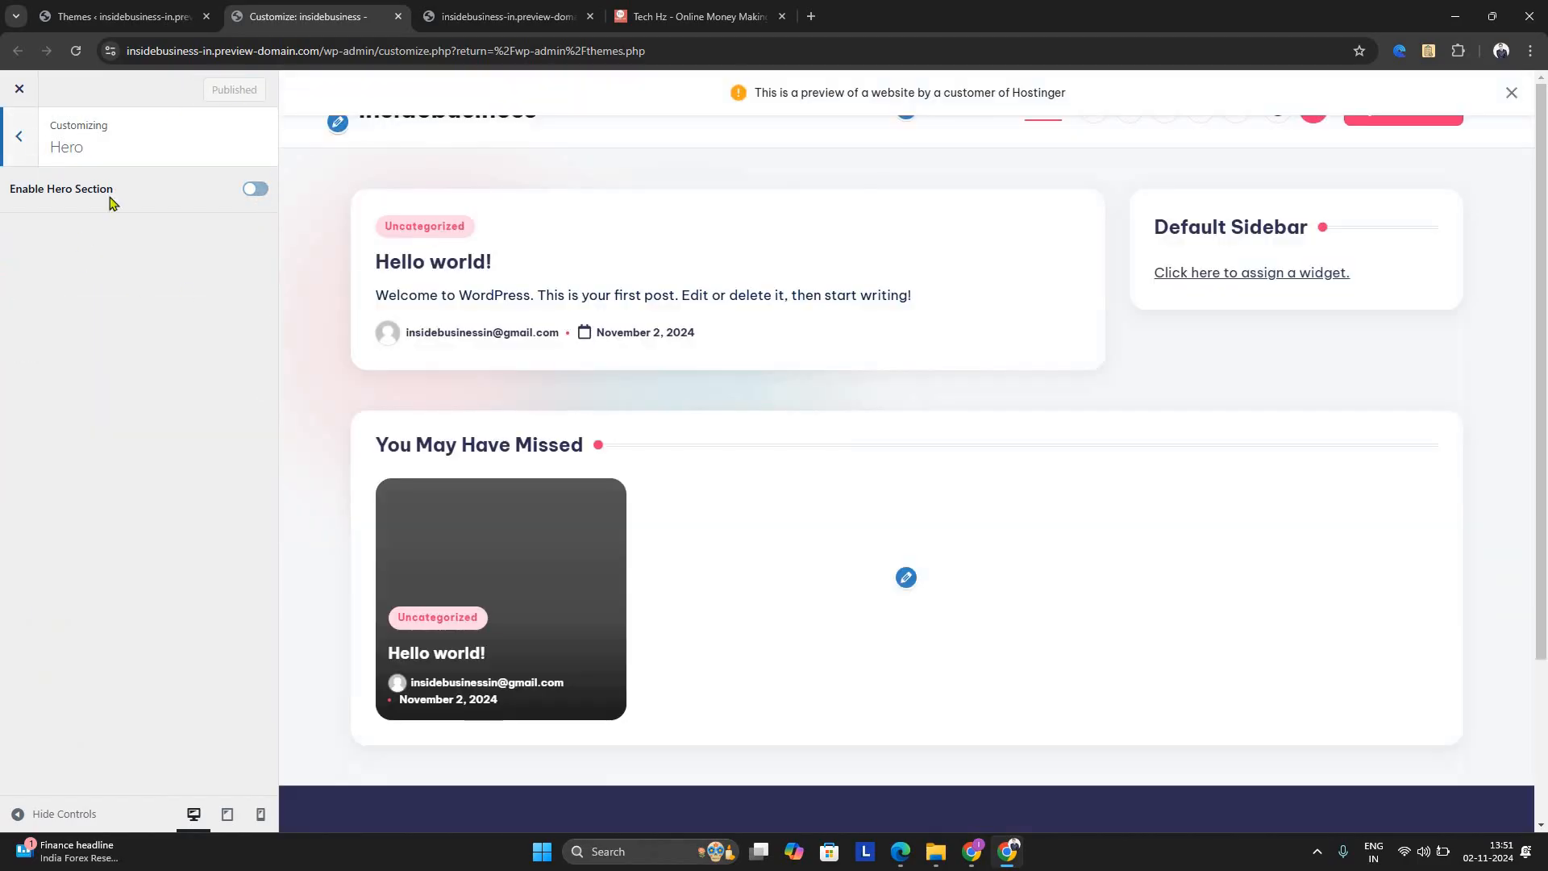
key(Escape)
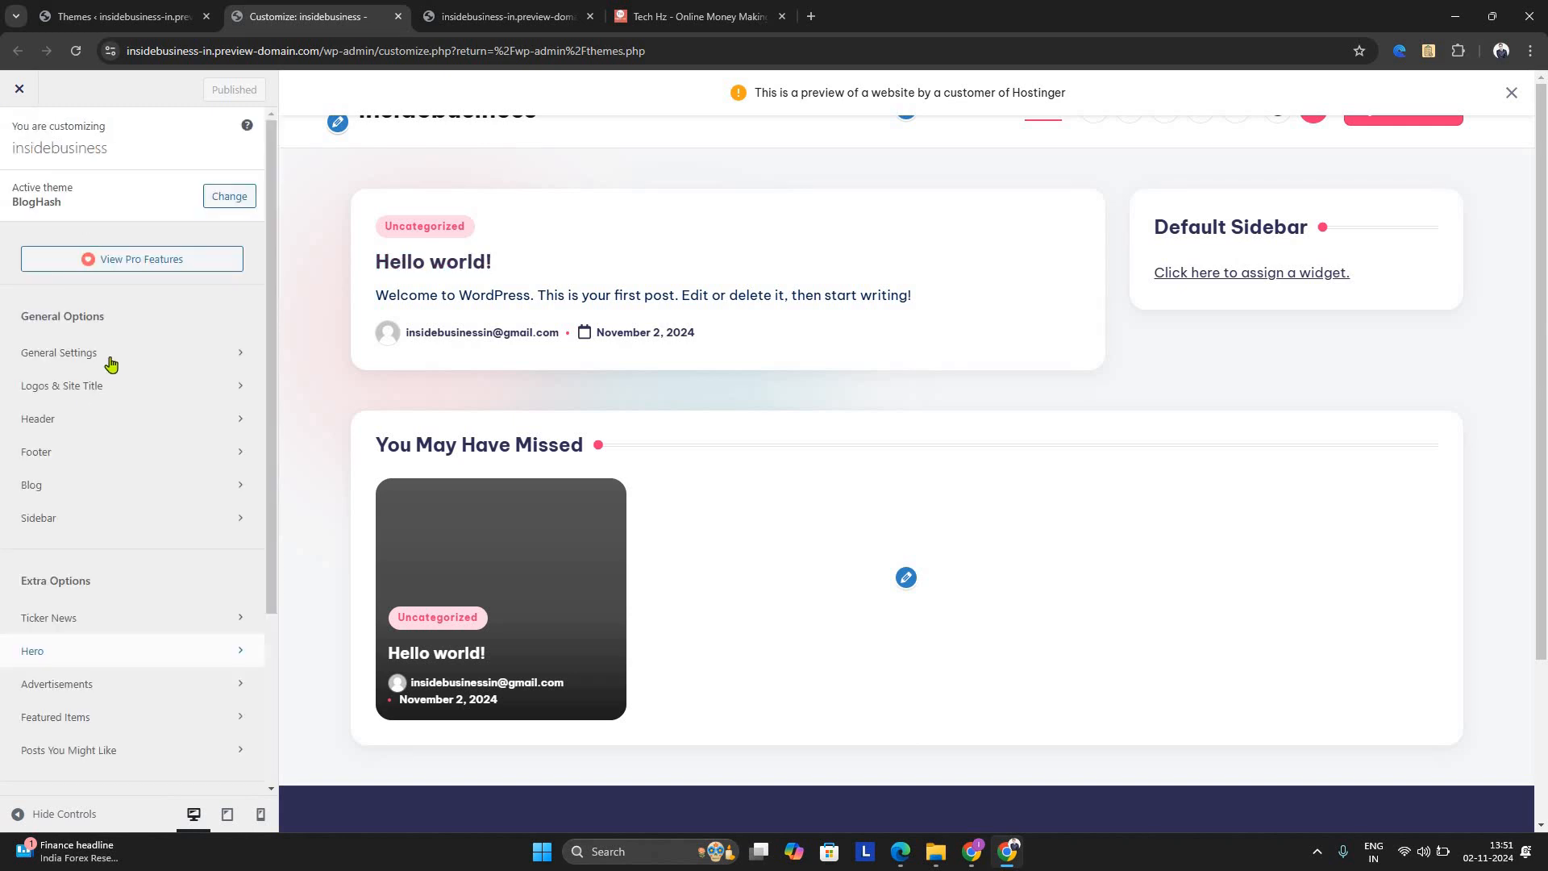
click(114, 399)
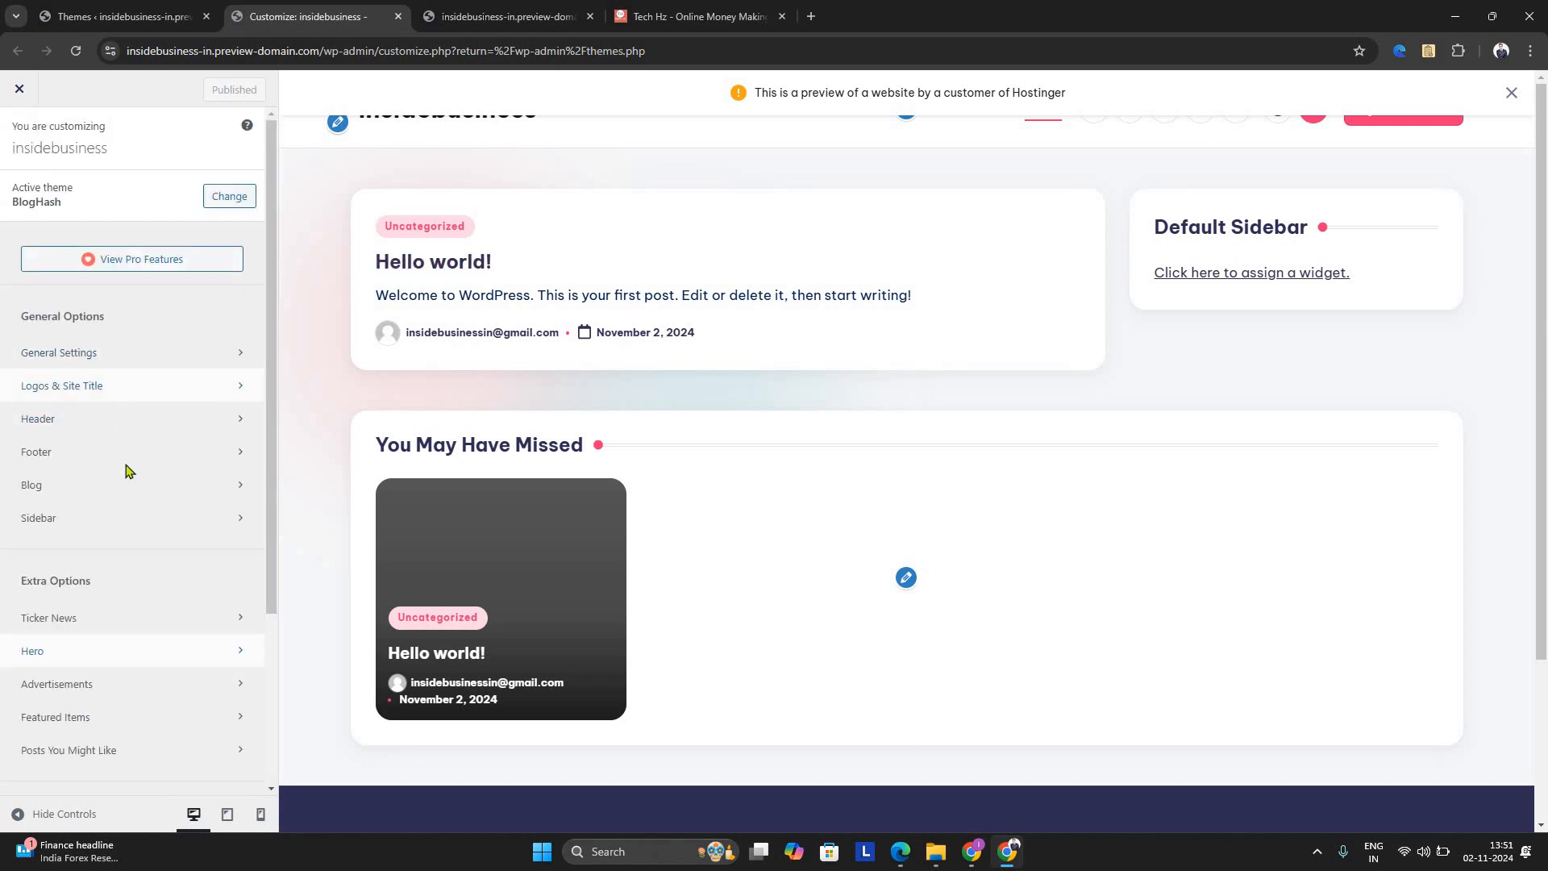
scroll(133, 562, down, 2)
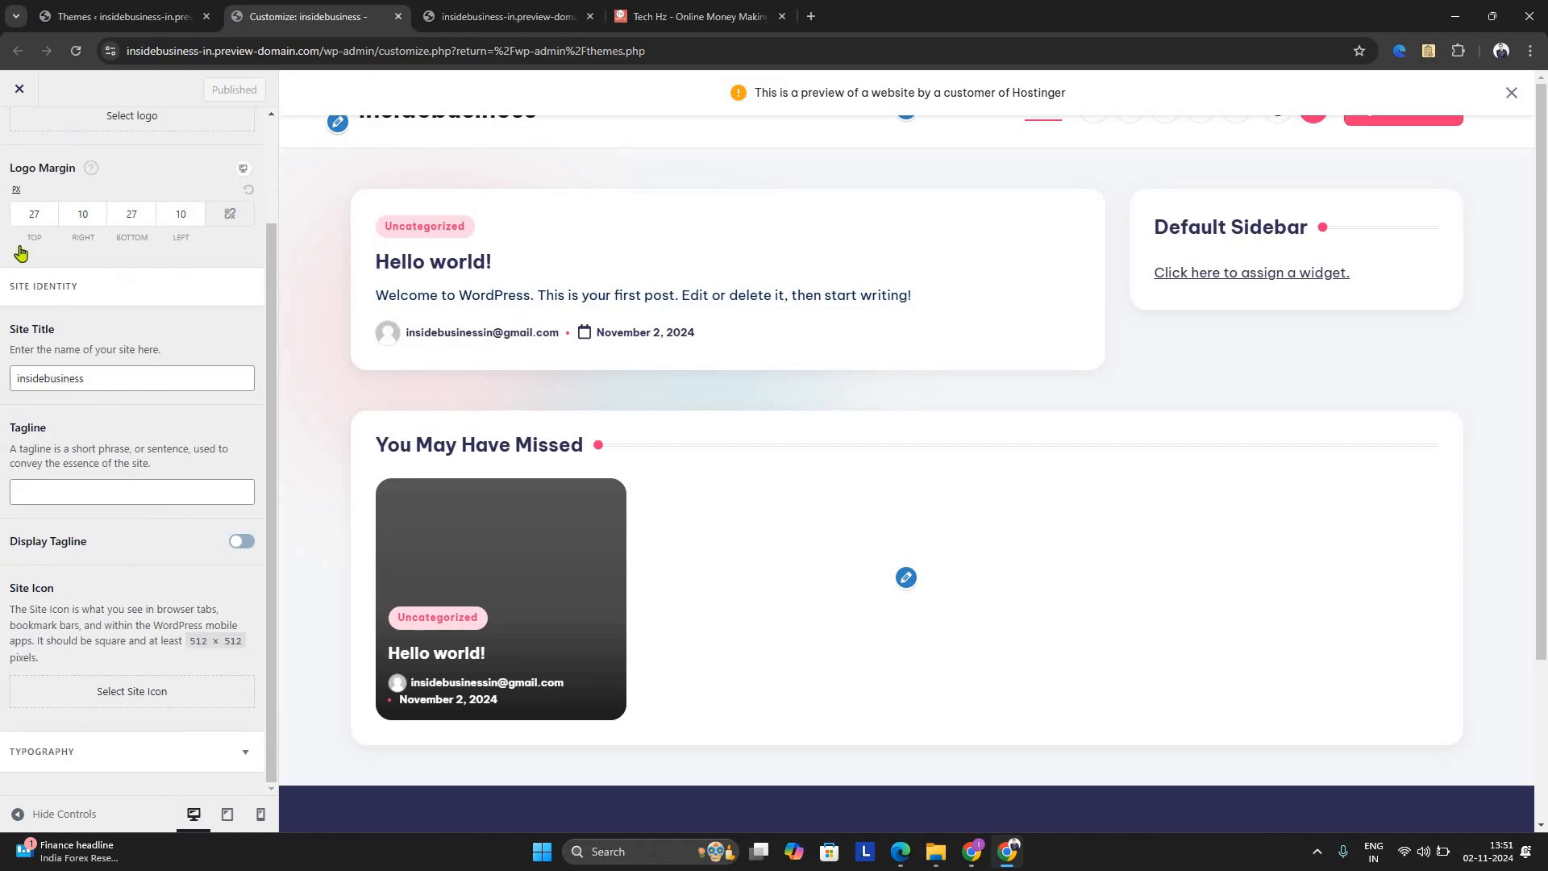
scroll(10, 146, up, 2)
click(13, 150)
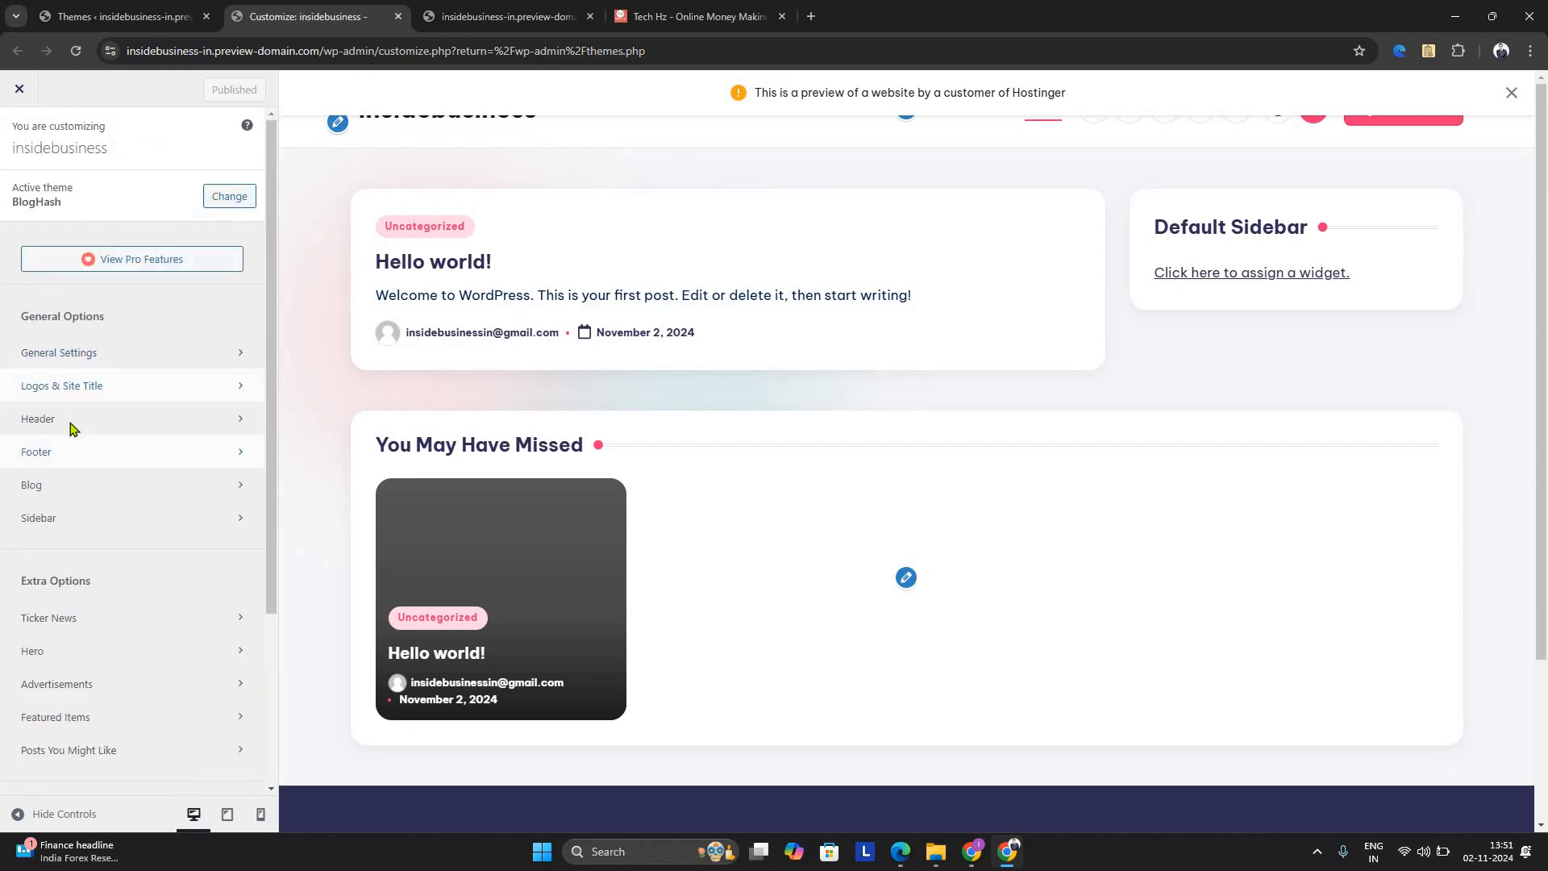
Examine the header's Top Bar and Page Header settings and return to the main Customizer options
click(71, 426)
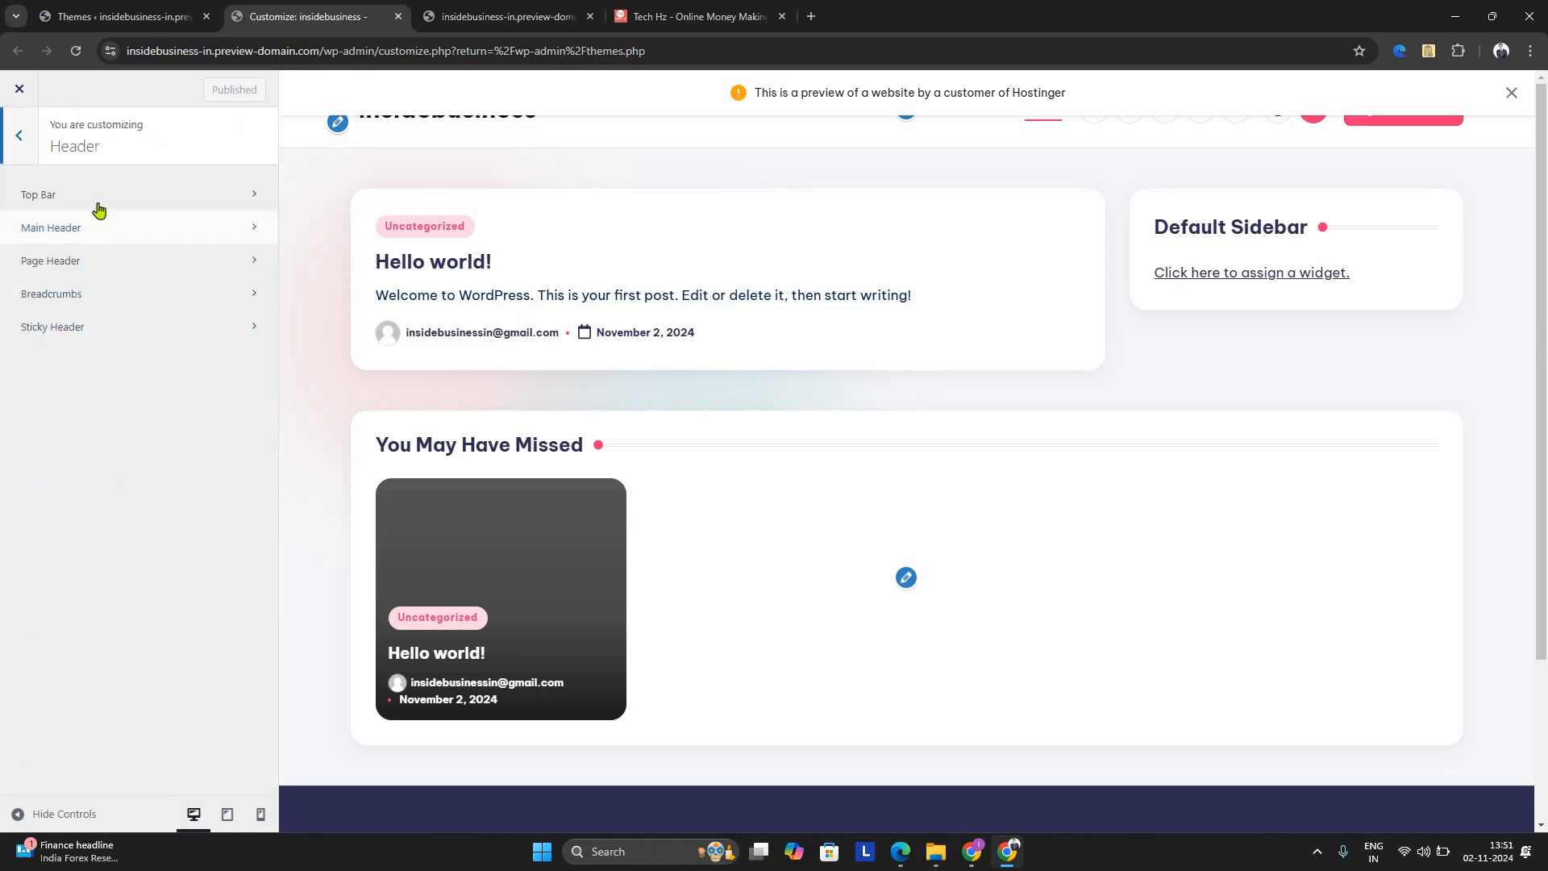
click(157, 196)
click(23, 156)
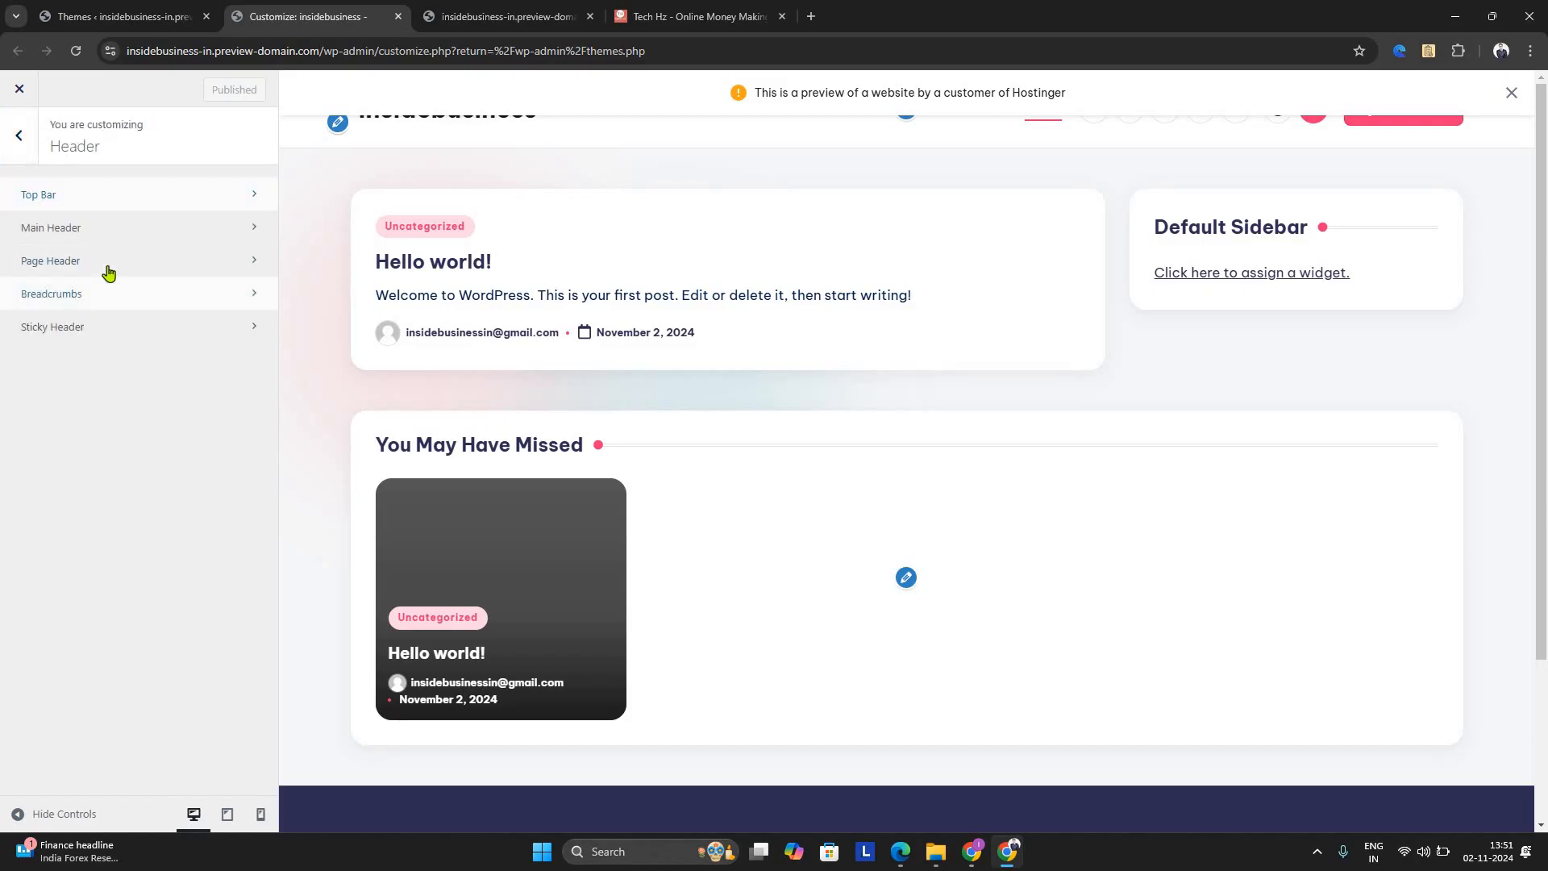
click(61, 256)
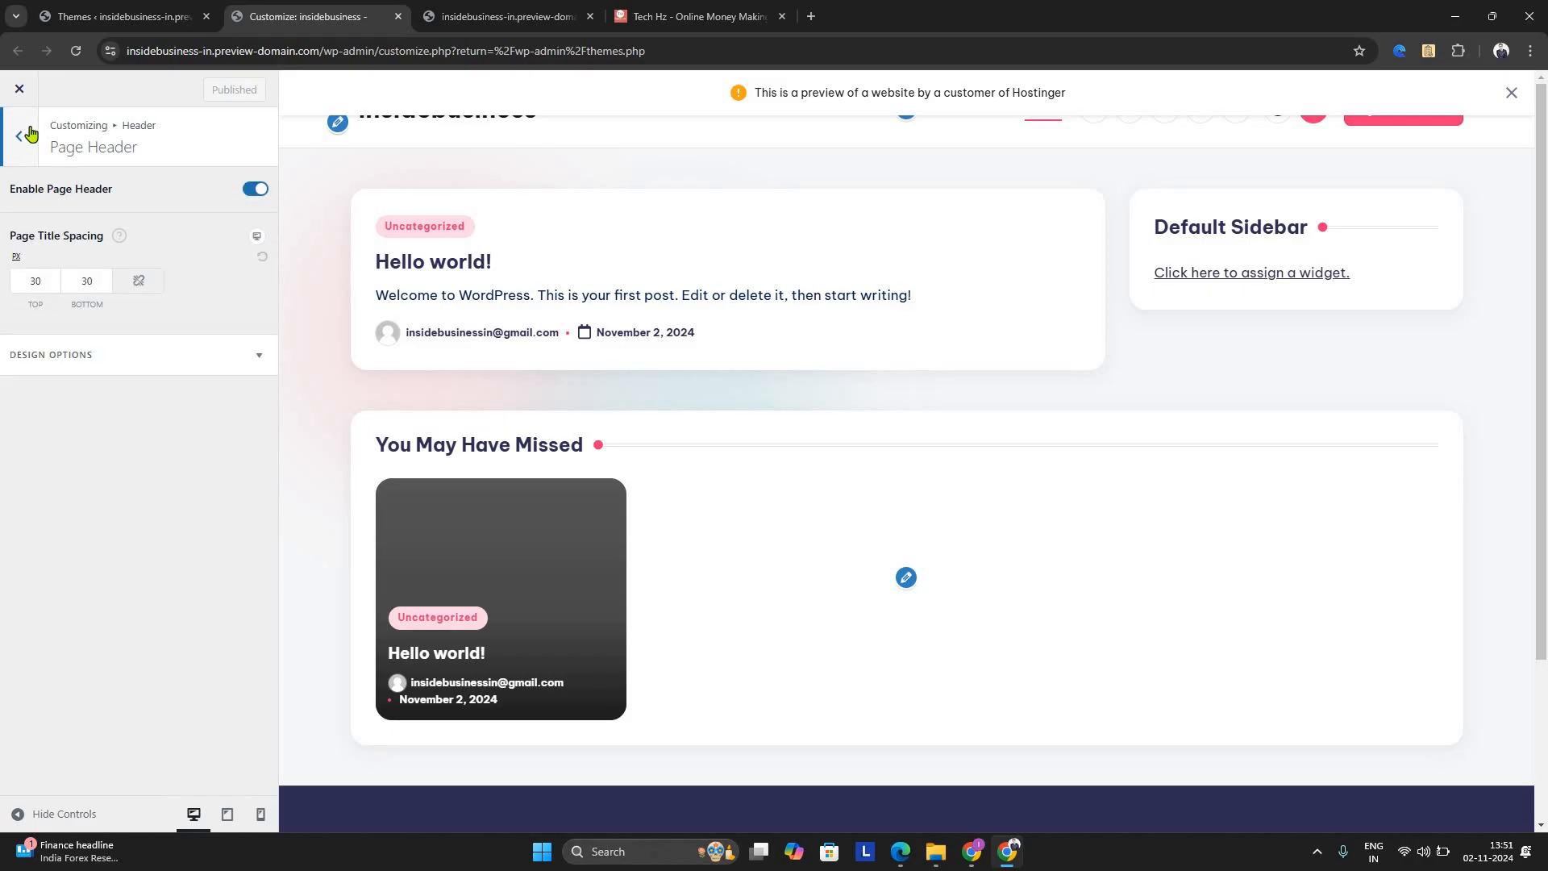
click(19, 135)
click(27, 145)
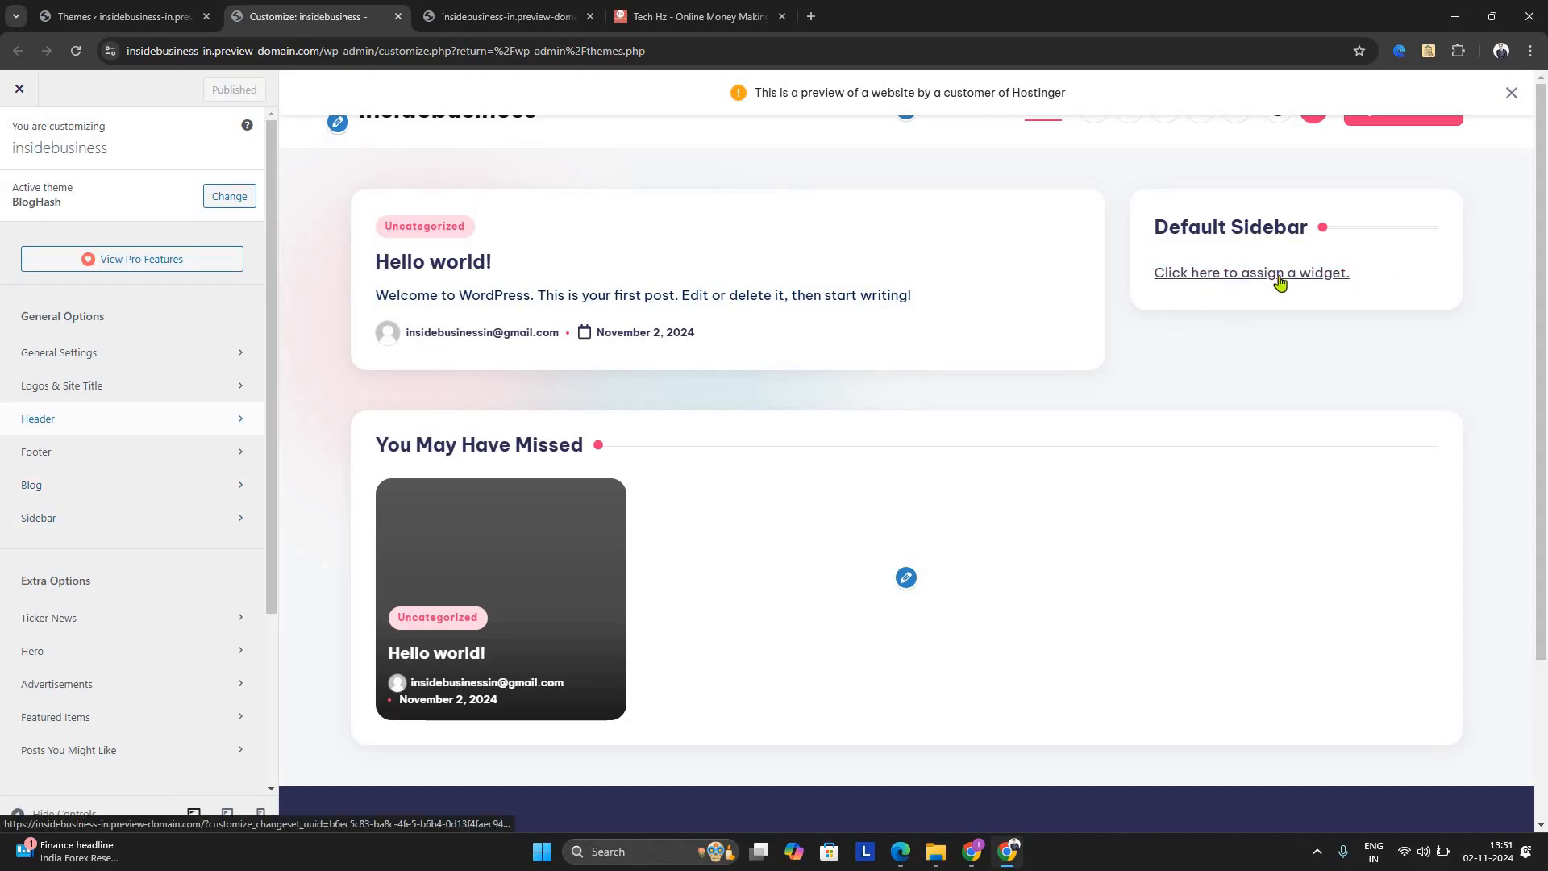
Set the Single Post sidebar to No Sidebar, check the home page preview and return to the main Customizer options
click(235, 522)
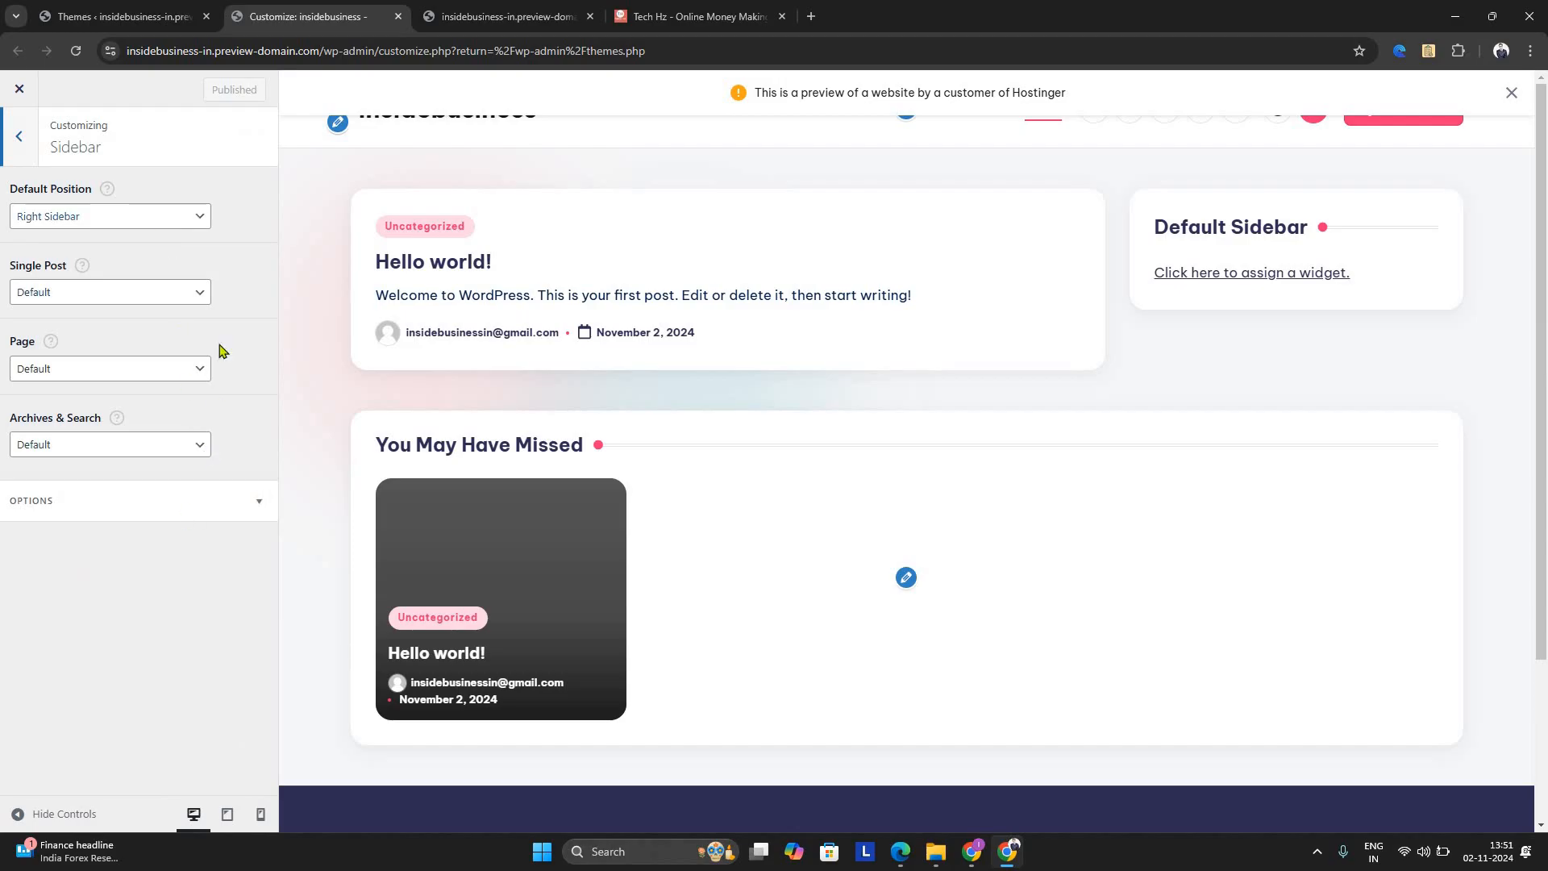
click(200, 293)
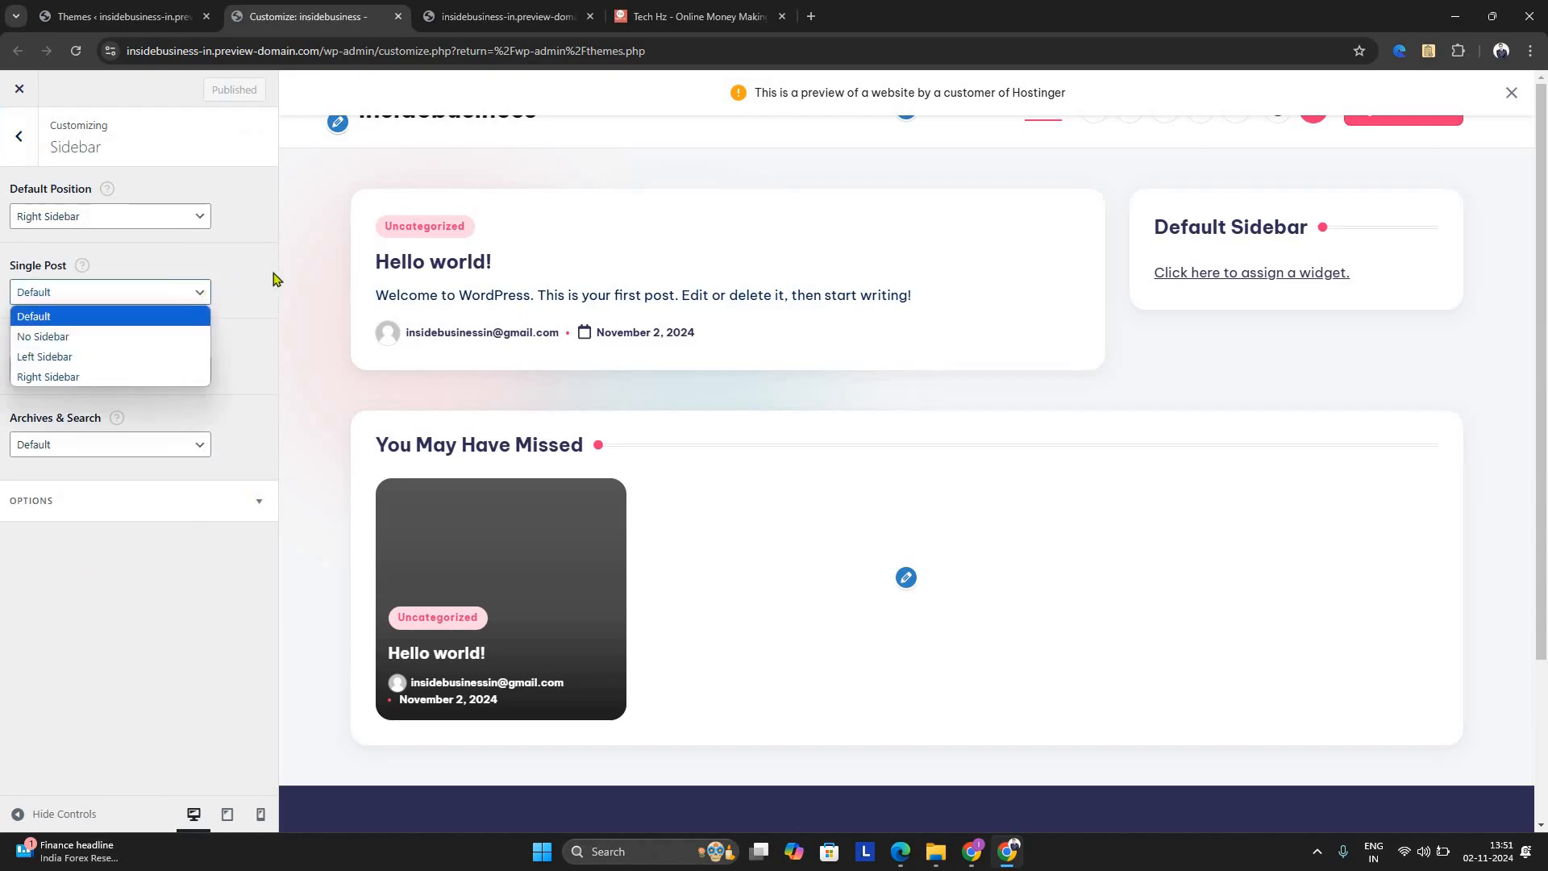
click(194, 295)
key(alt+Down)
click(103, 335)
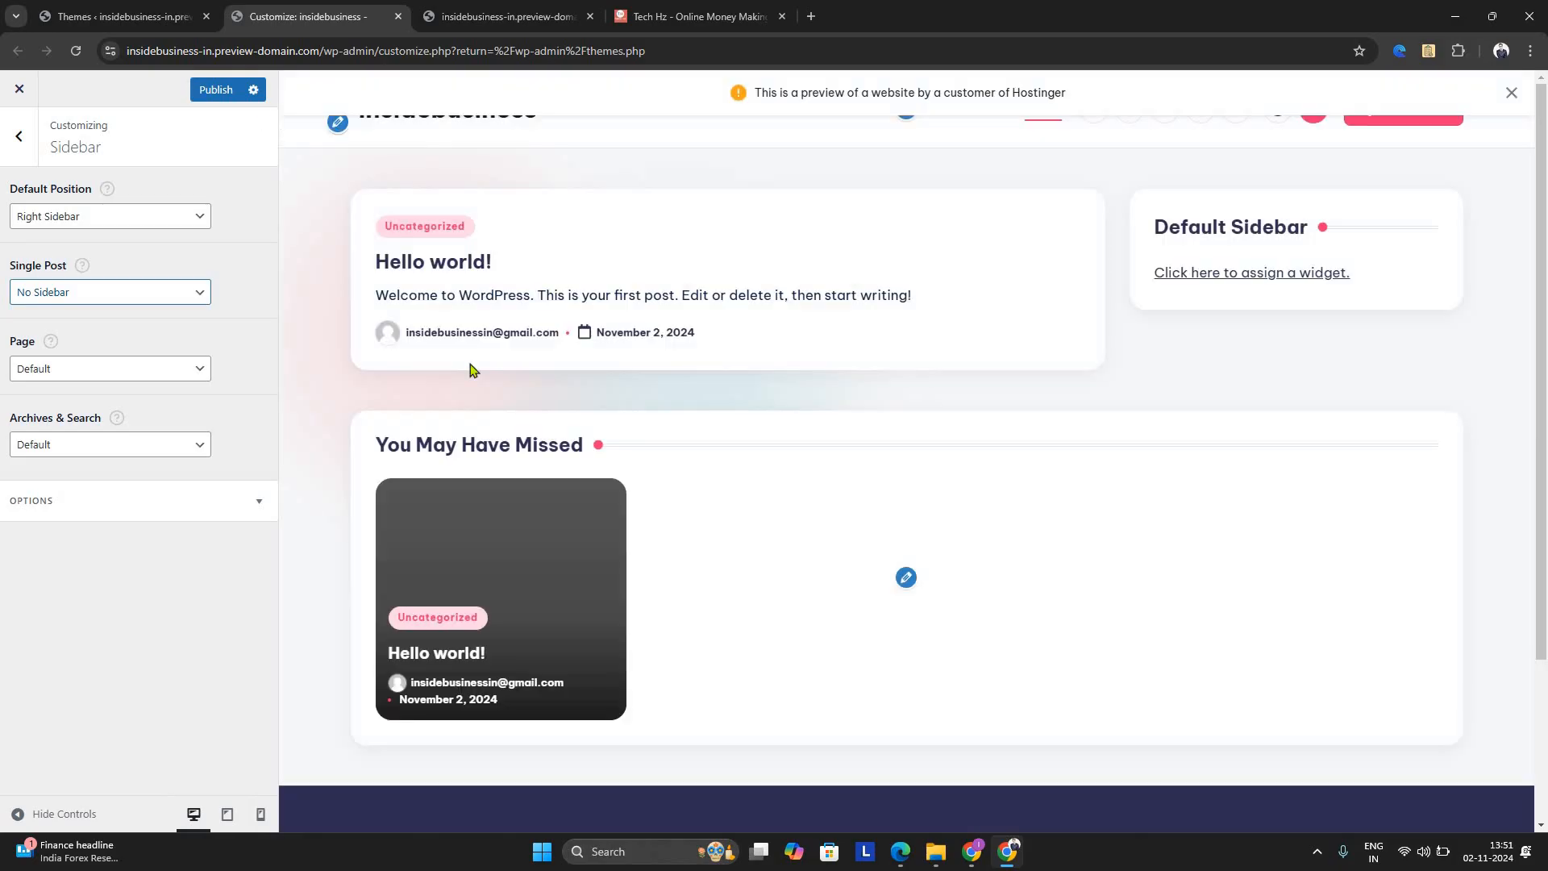
scroll(706, 564, down, 3)
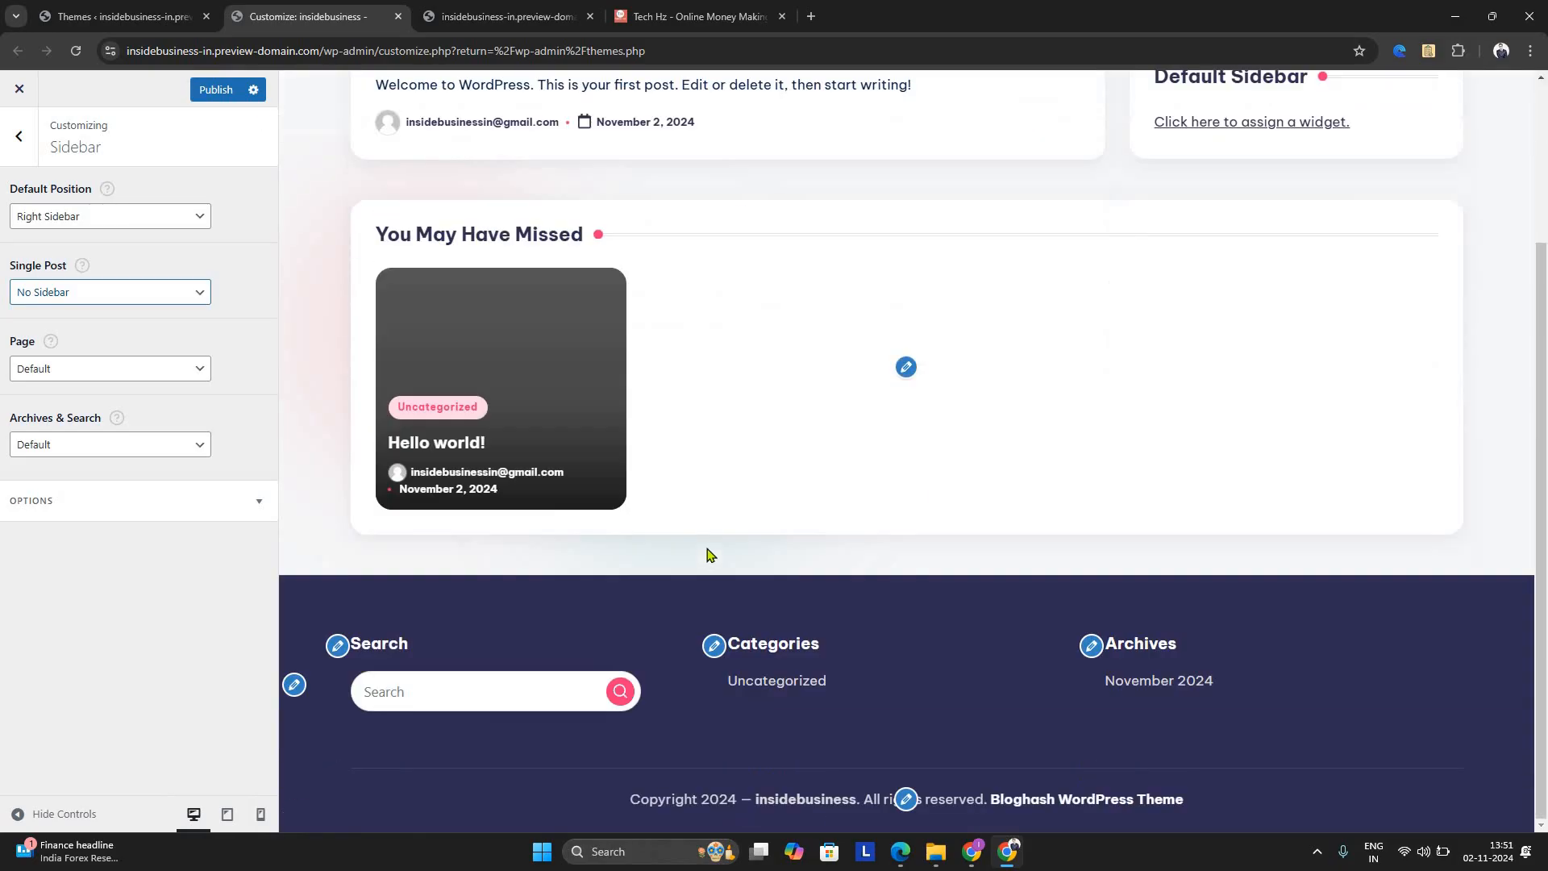
scroll(623, 478, up, 1)
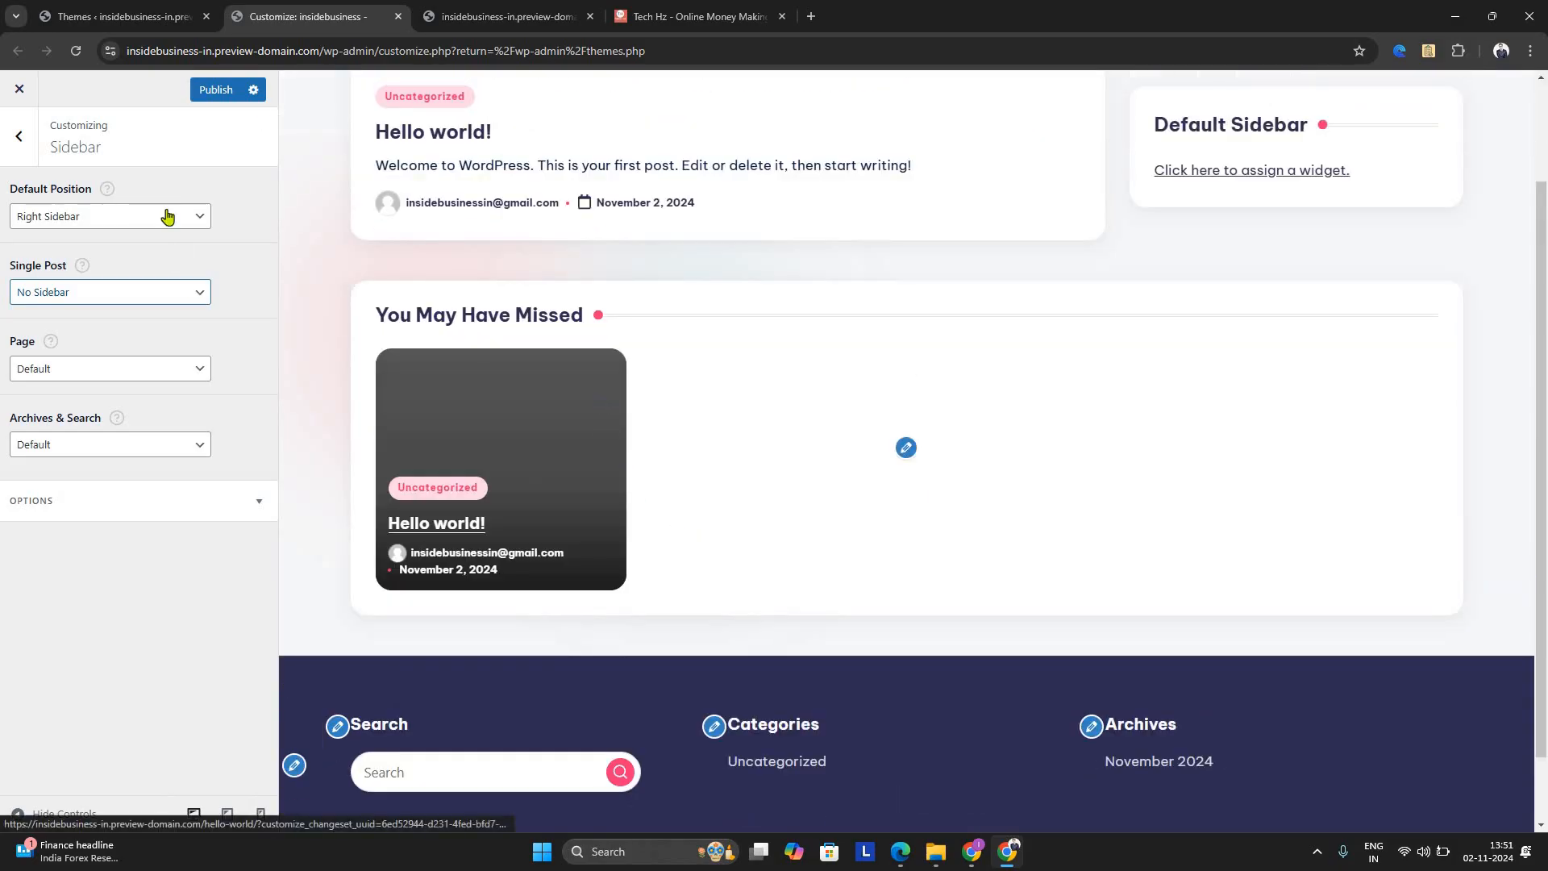
scroll(604, 404, up, 2)
click(23, 158)
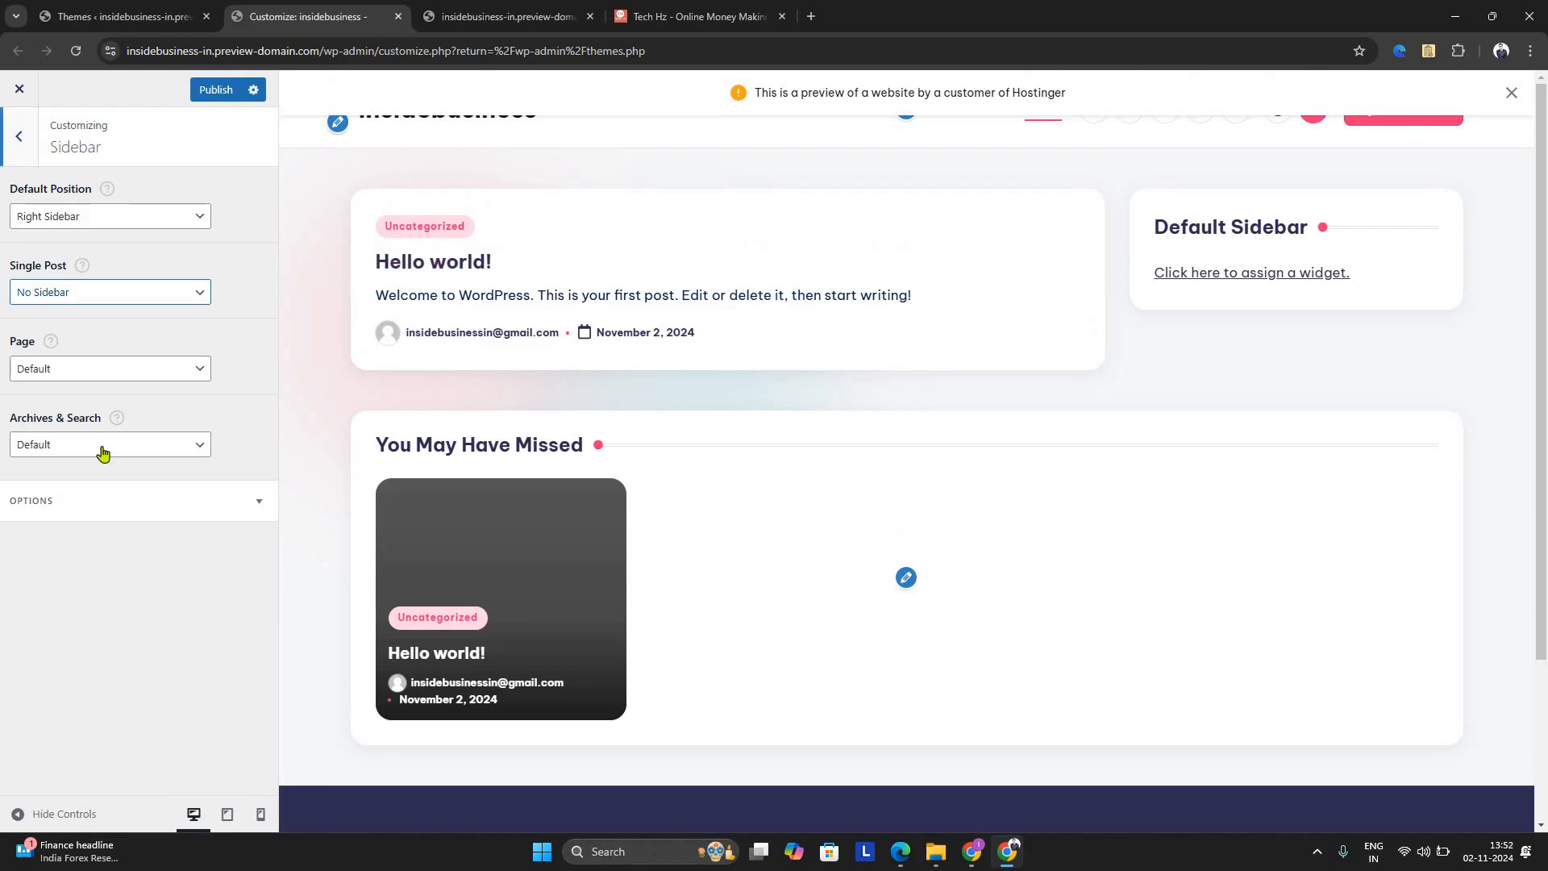
Check the Header Image settings and the remaining Customizer options, and reload the home page in the preview
scroll(177, 692, down, 2)
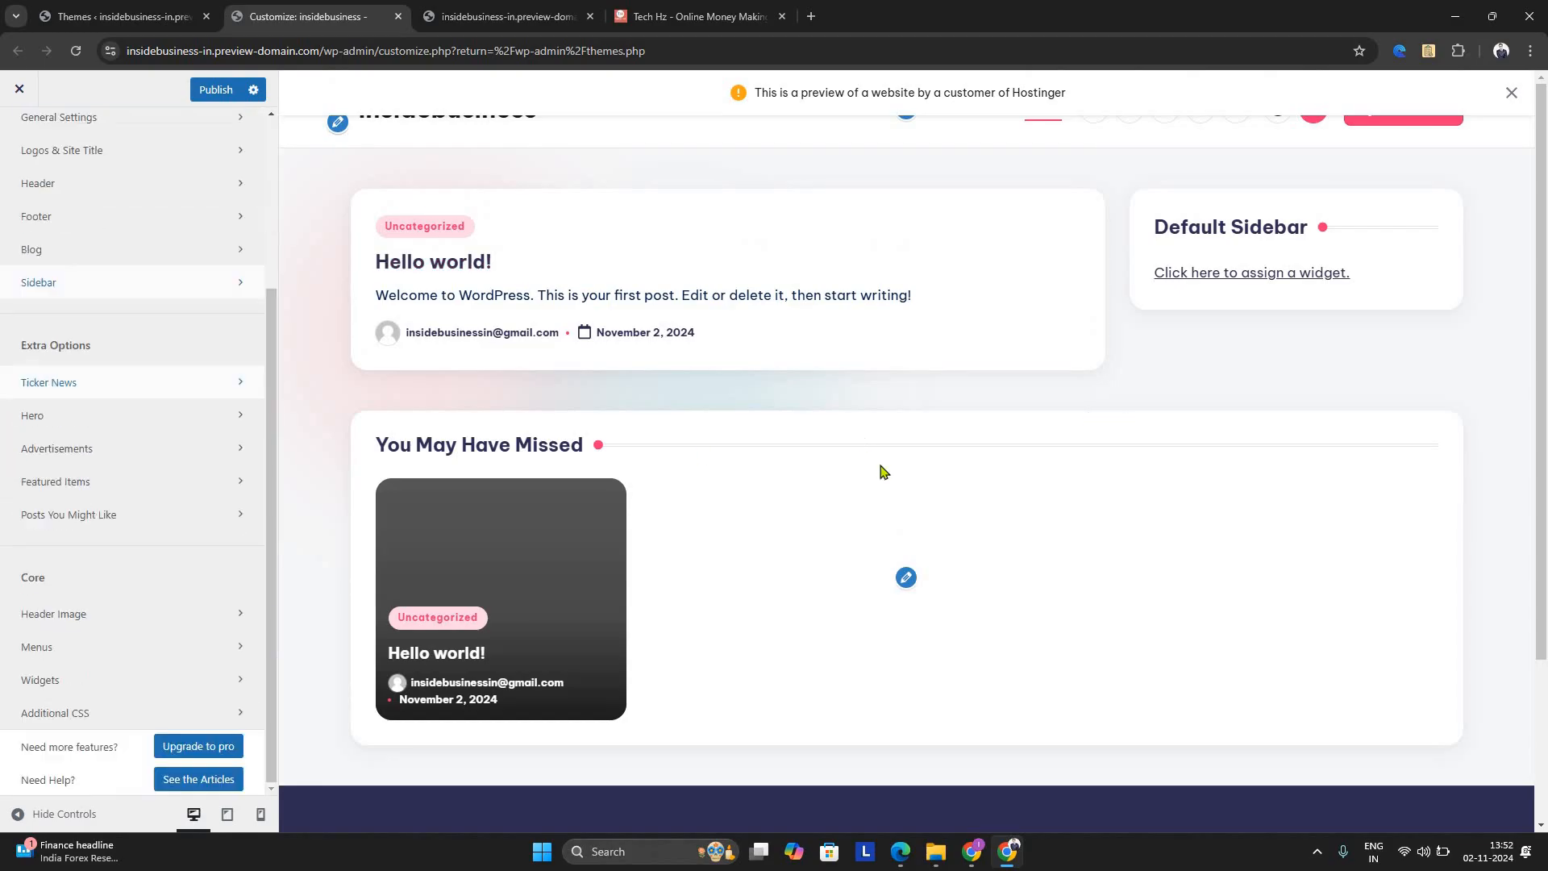
click(141, 600)
click(25, 139)
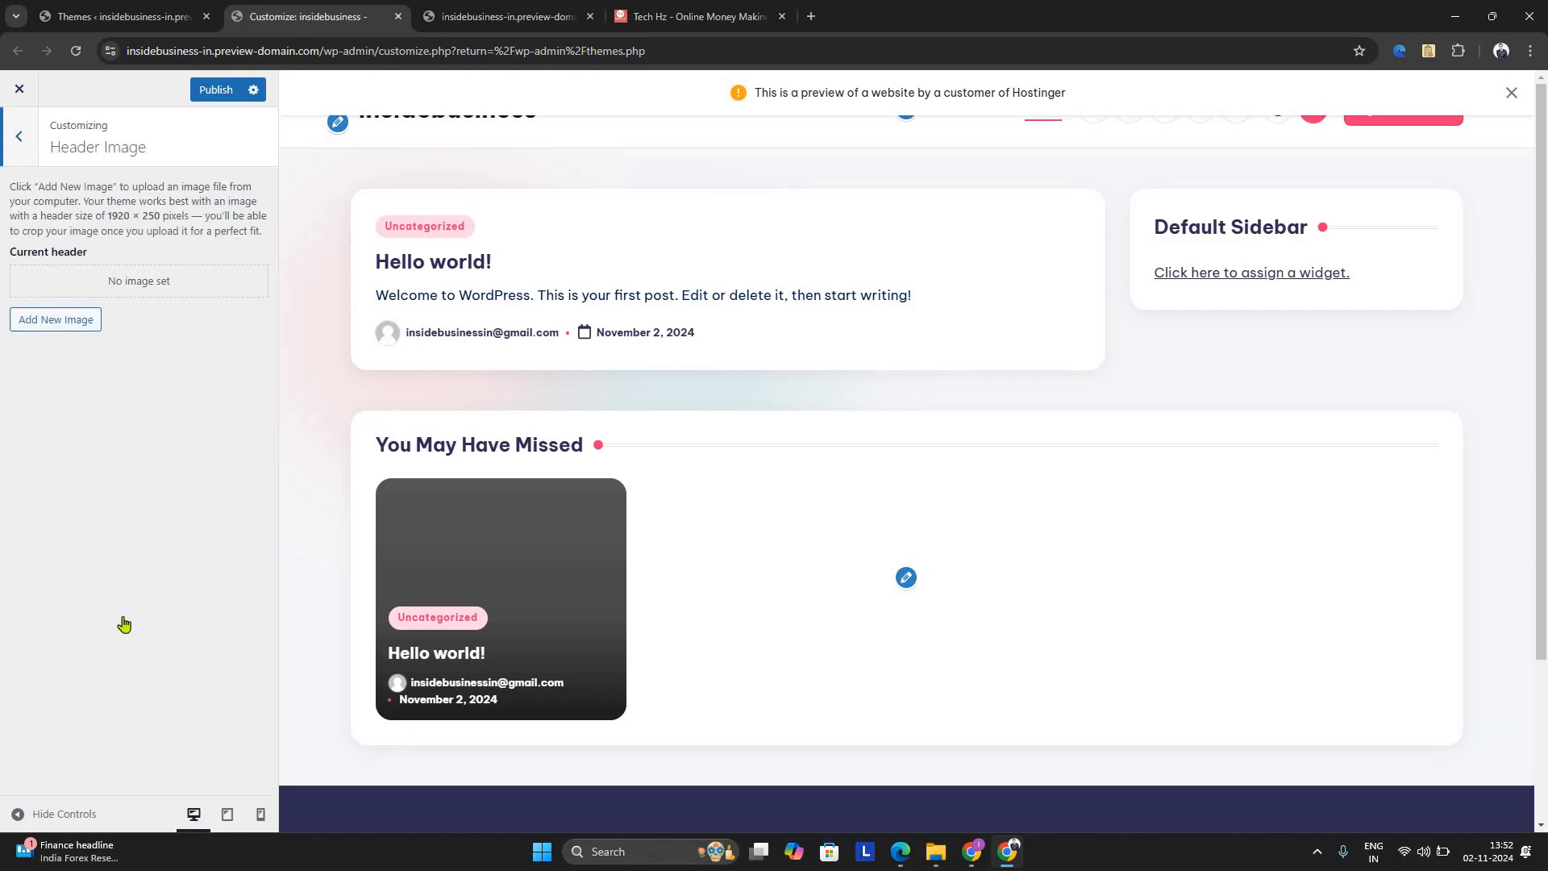
scroll(123, 691, down, 4)
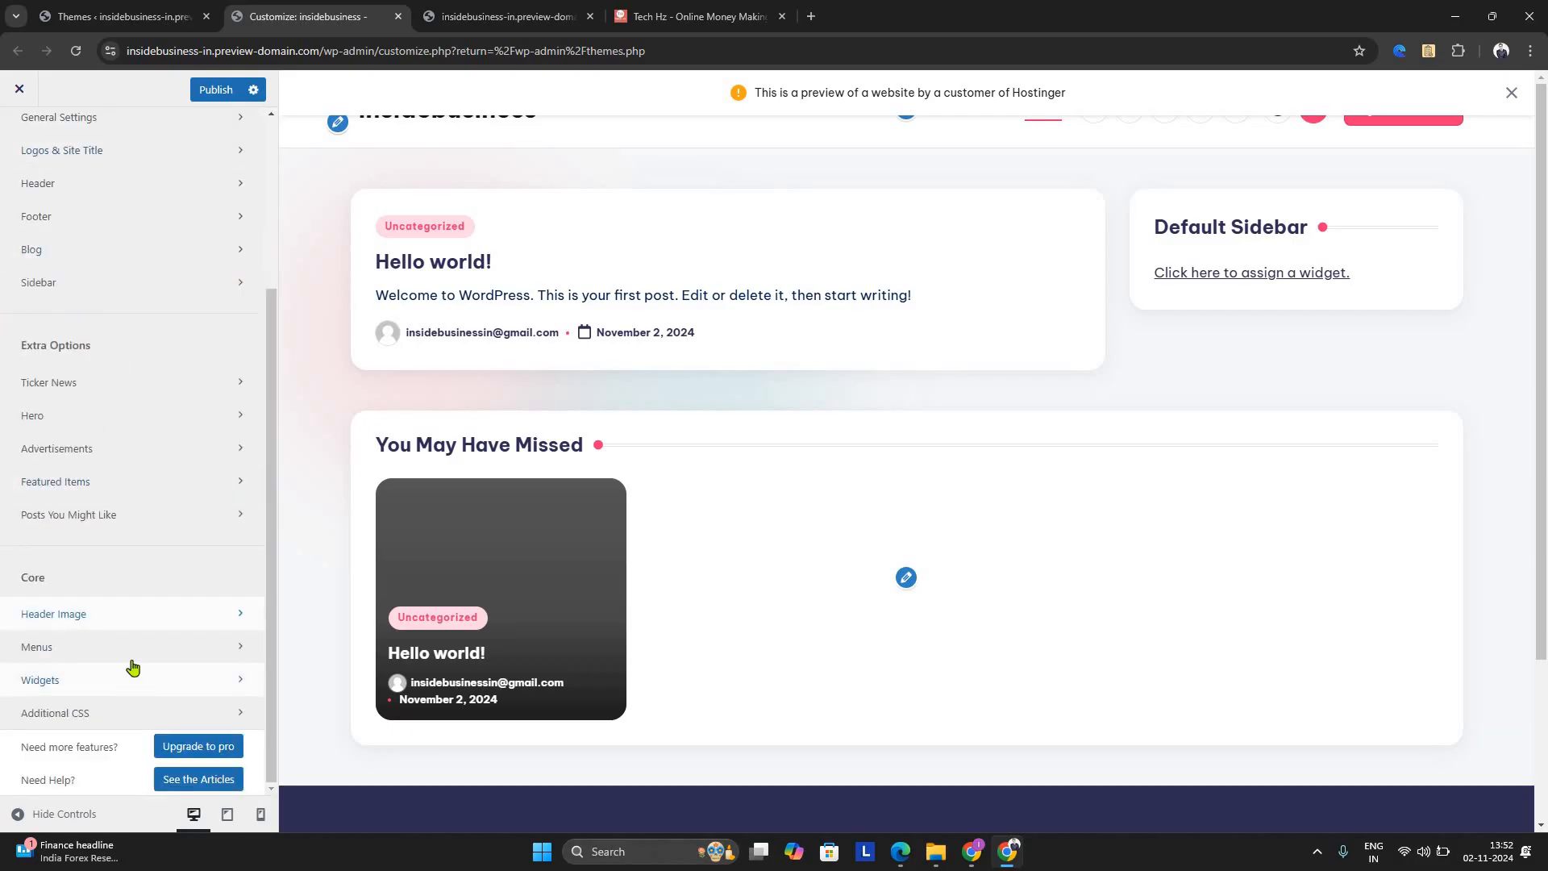
scroll(120, 331, up, 4)
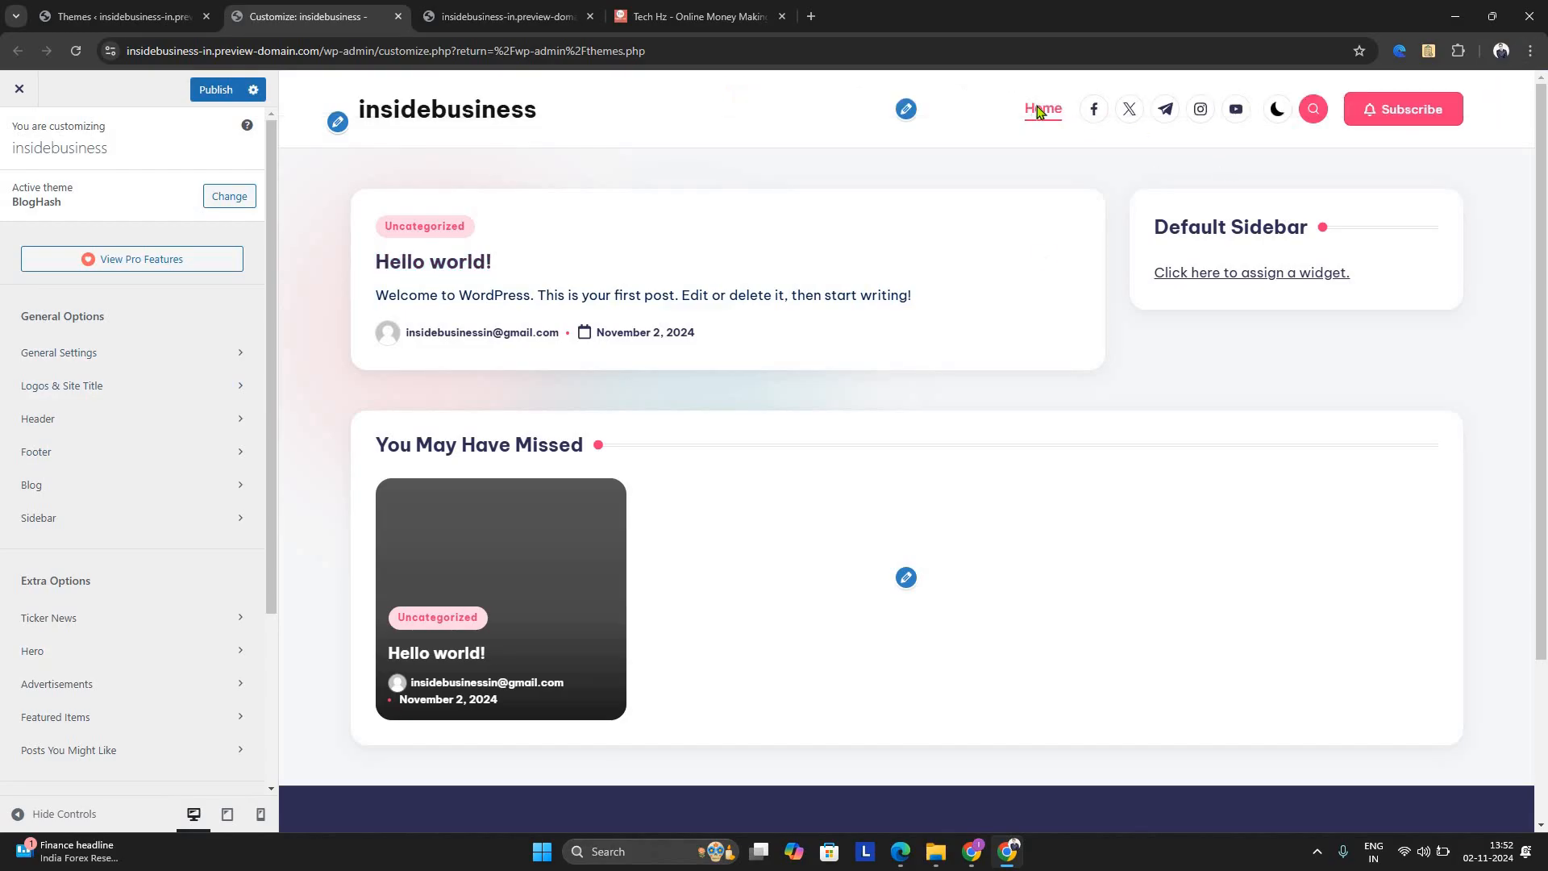
click(1040, 110)
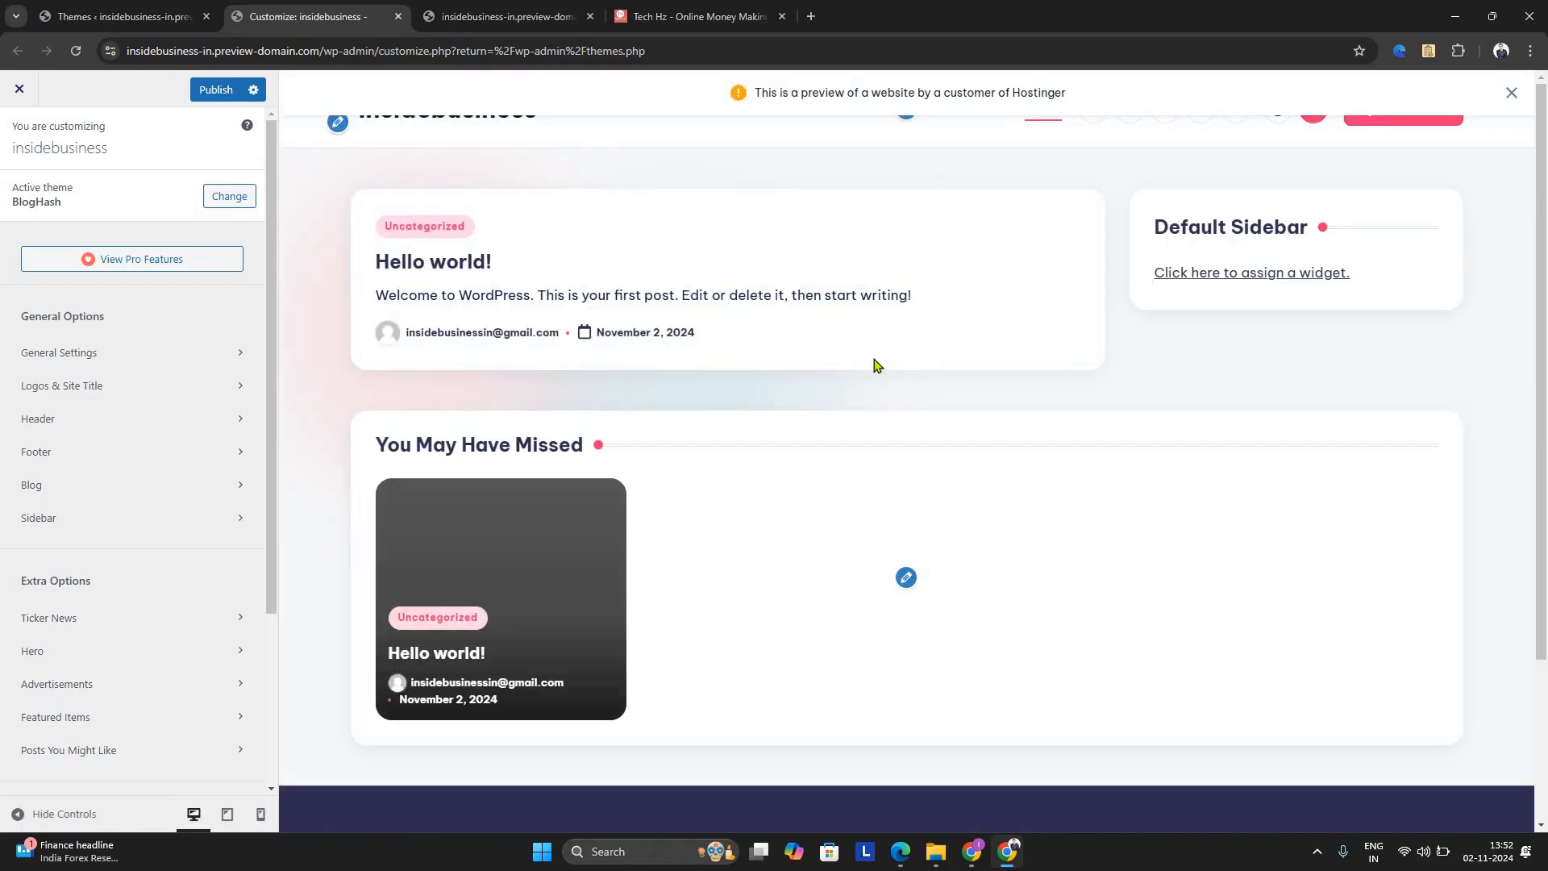
Check the Layout section of the General Settings and look over the home page preview
click(135, 355)
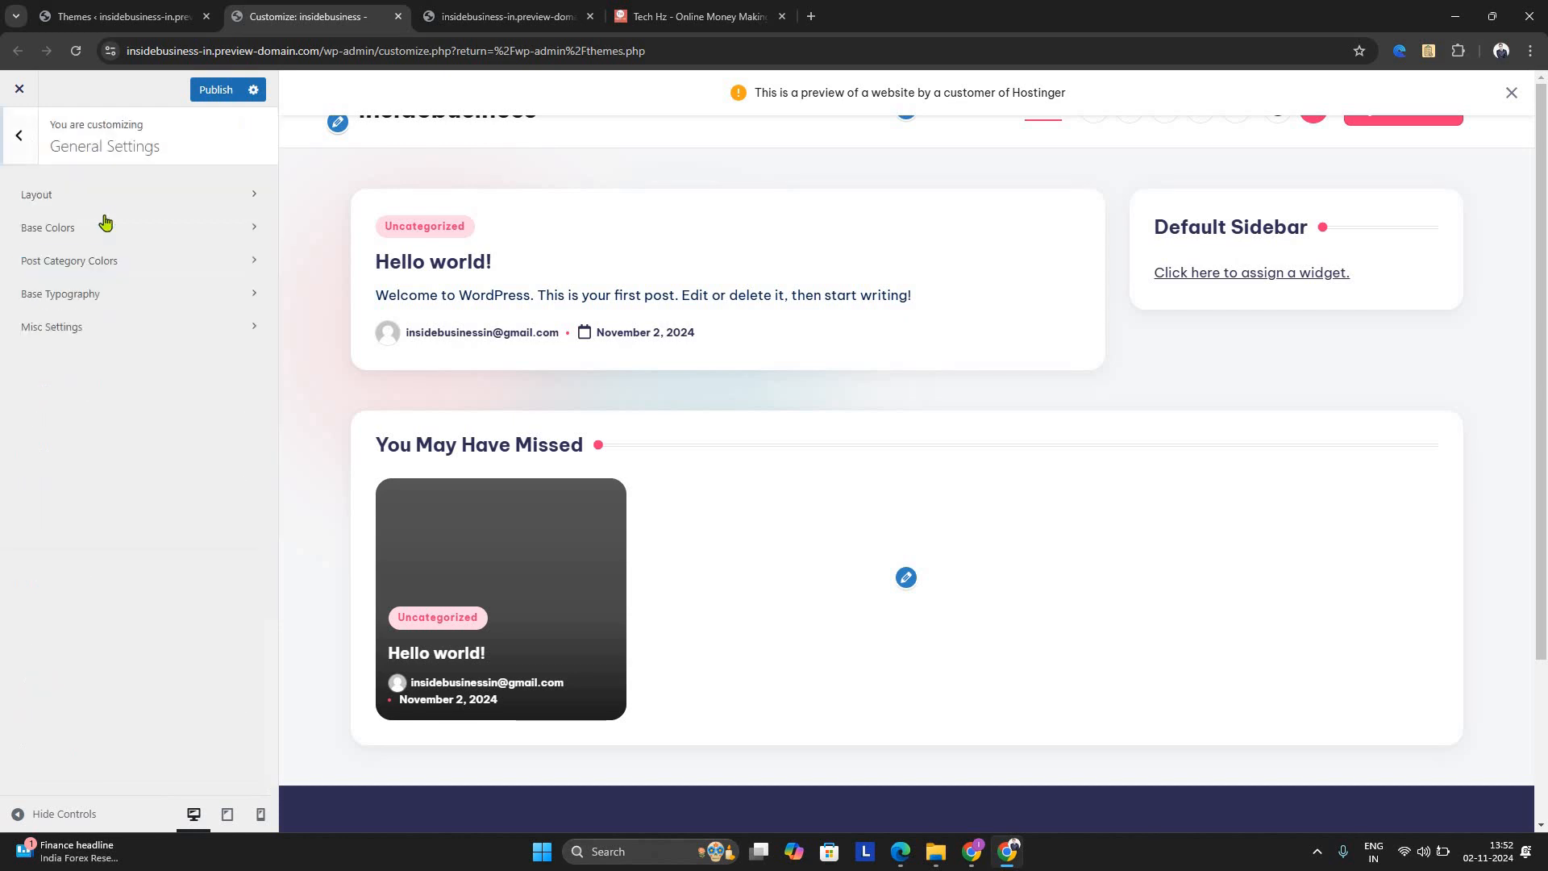
click(89, 196)
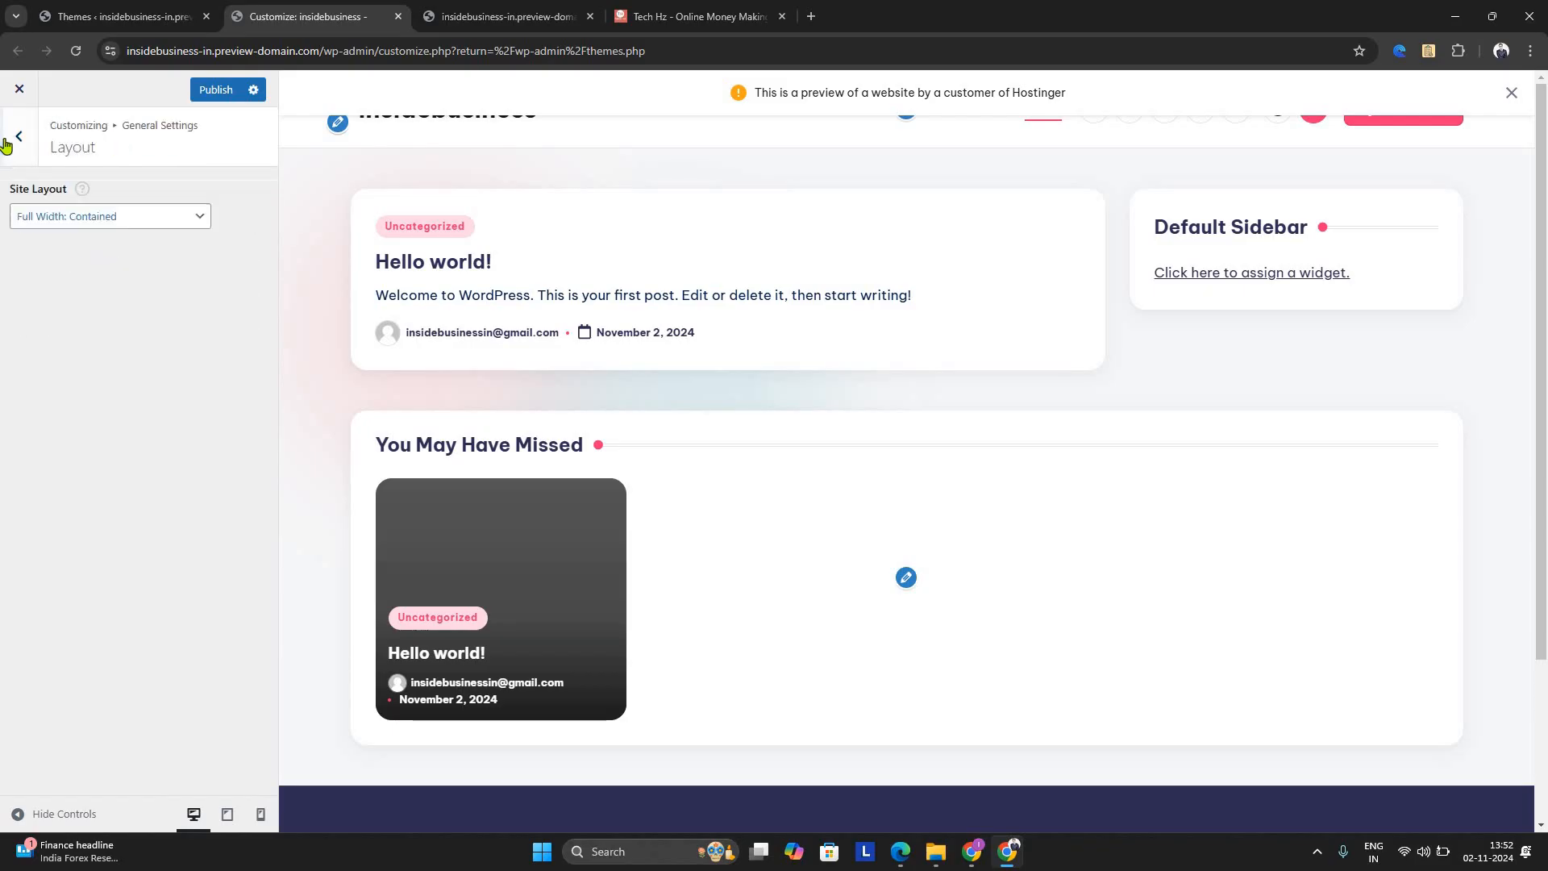
click(21, 145)
click(20, 137)
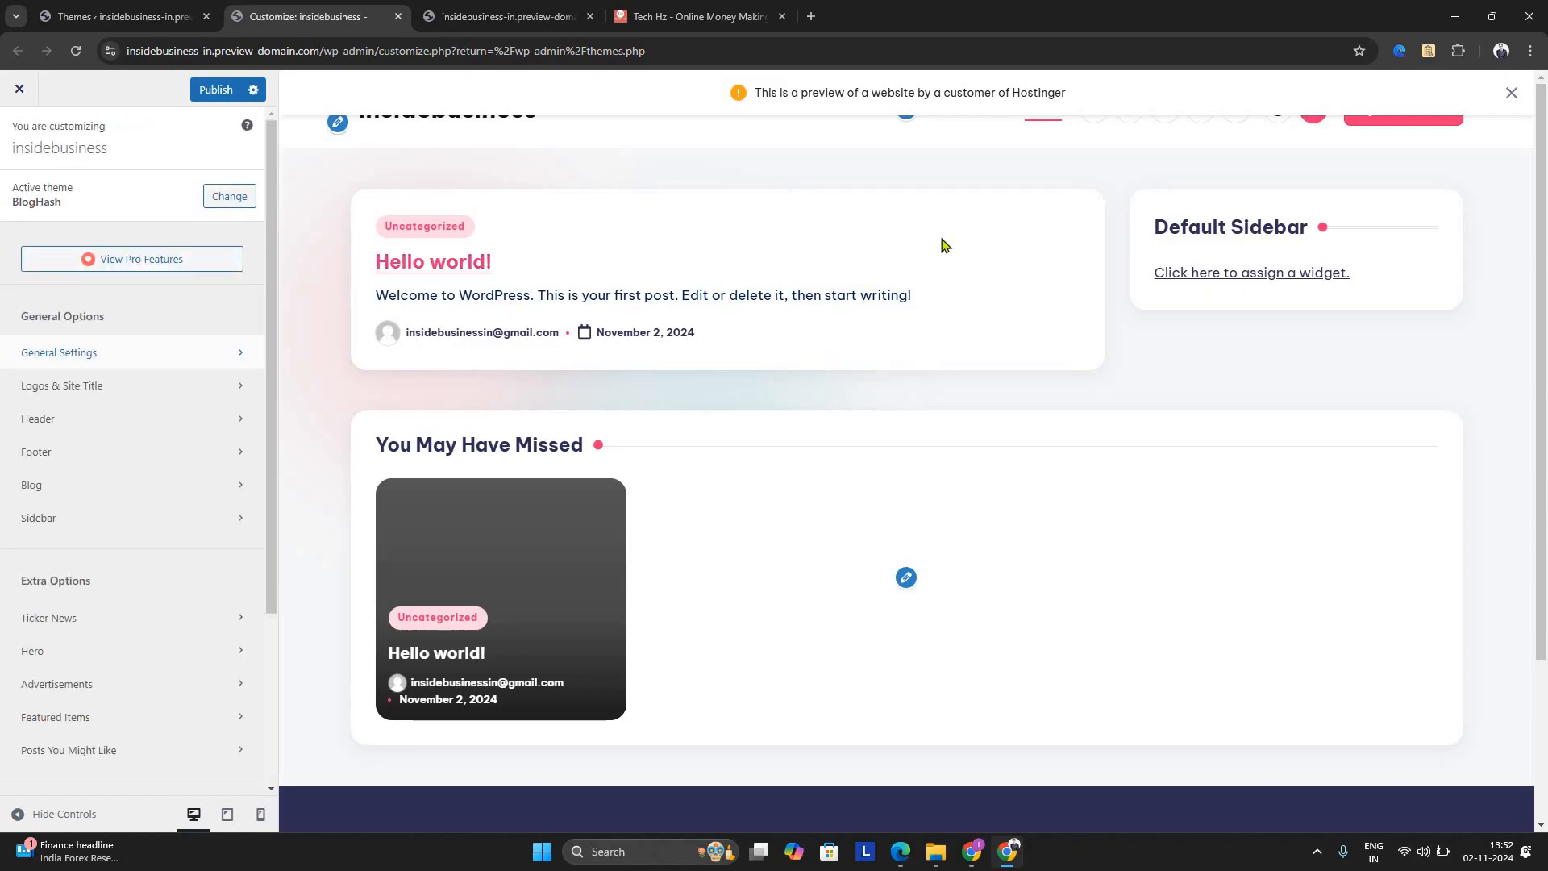
scroll(1424, 138, down, 3)
scroll(1440, 133, up, 3)
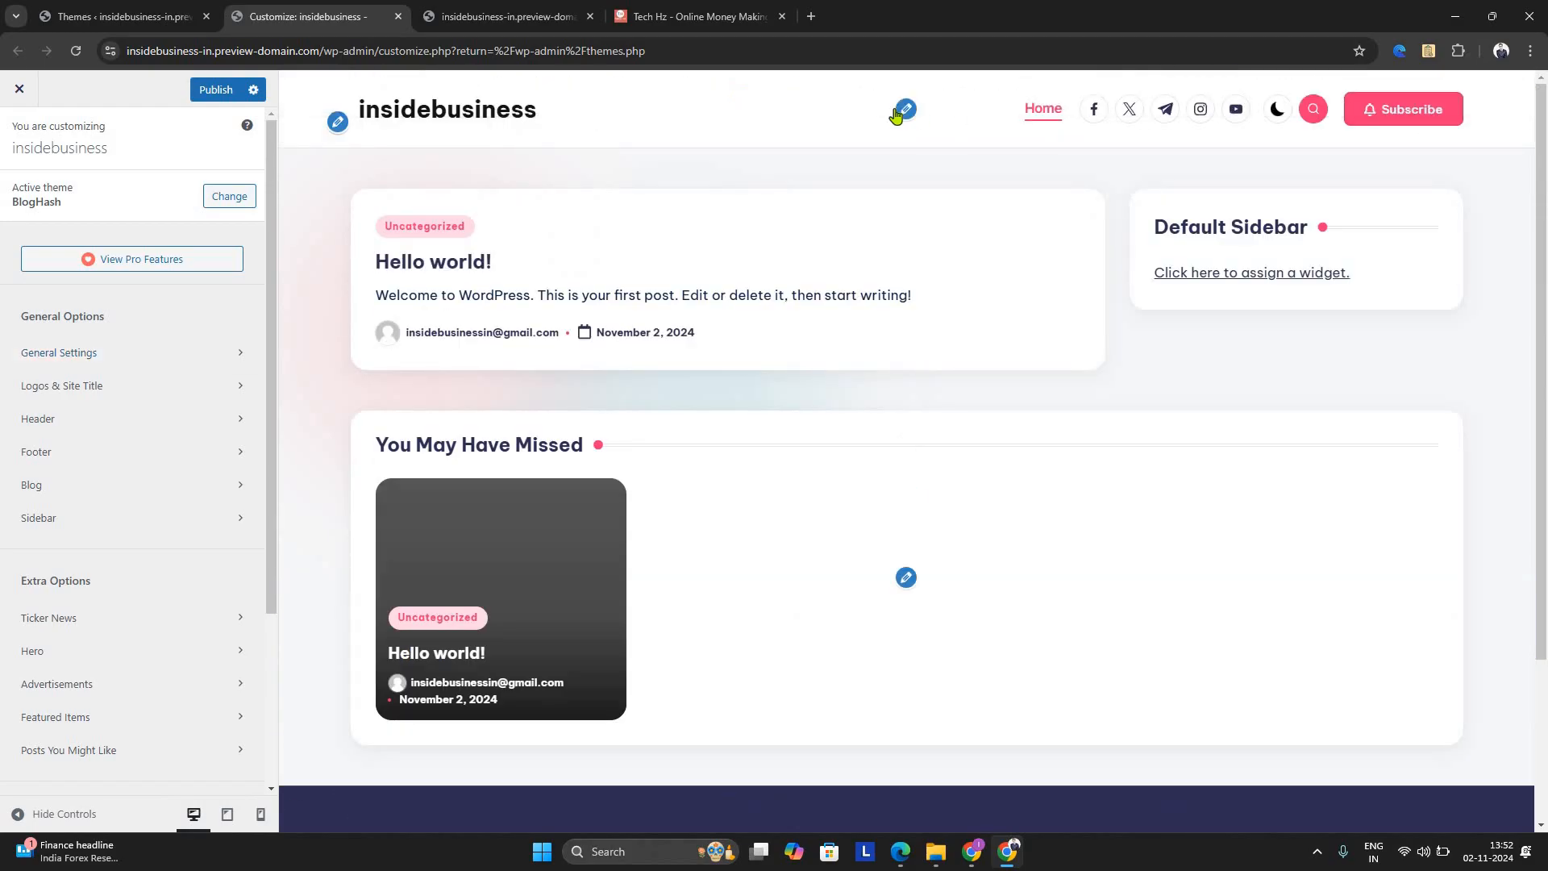
Open the Main Header settings from the preview and examine the Social Links widget's style and visibility options
click(899, 111)
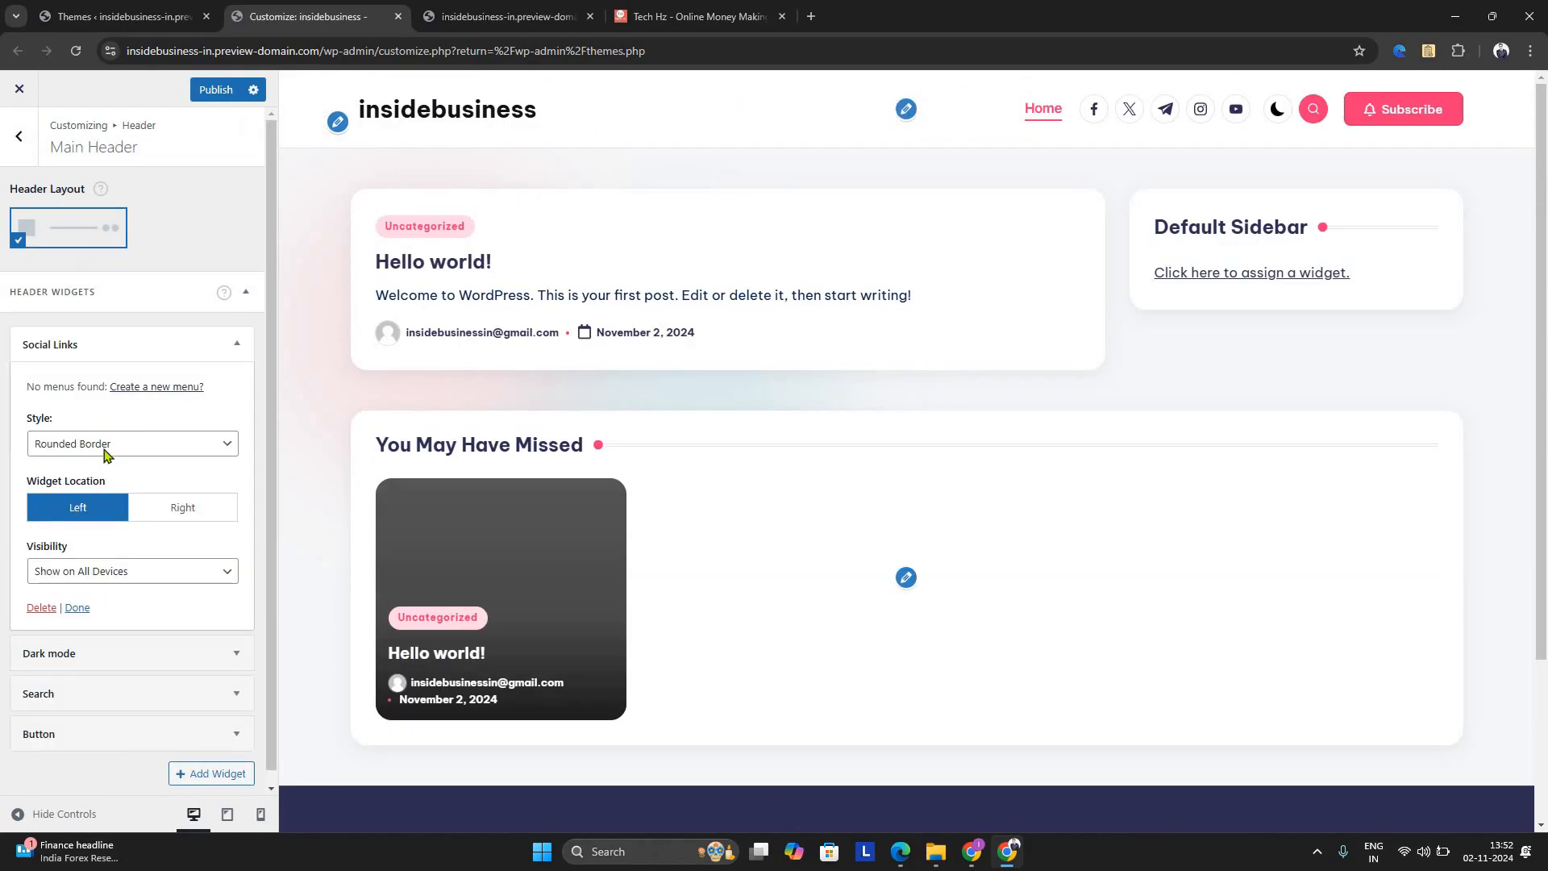
scroll(103, 674, down, 1)
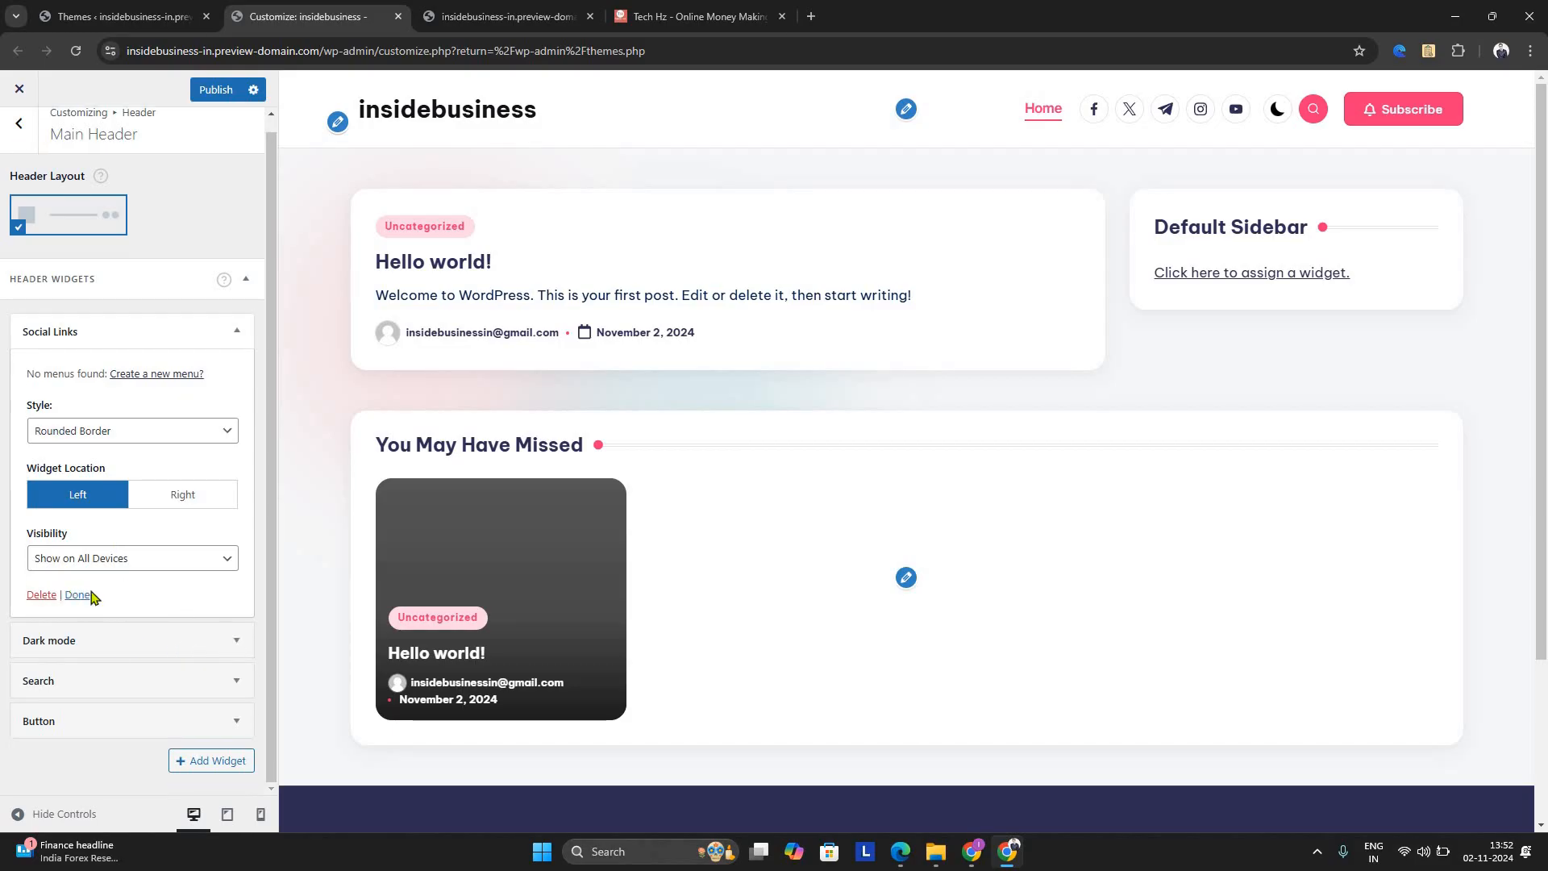
click(244, 343)
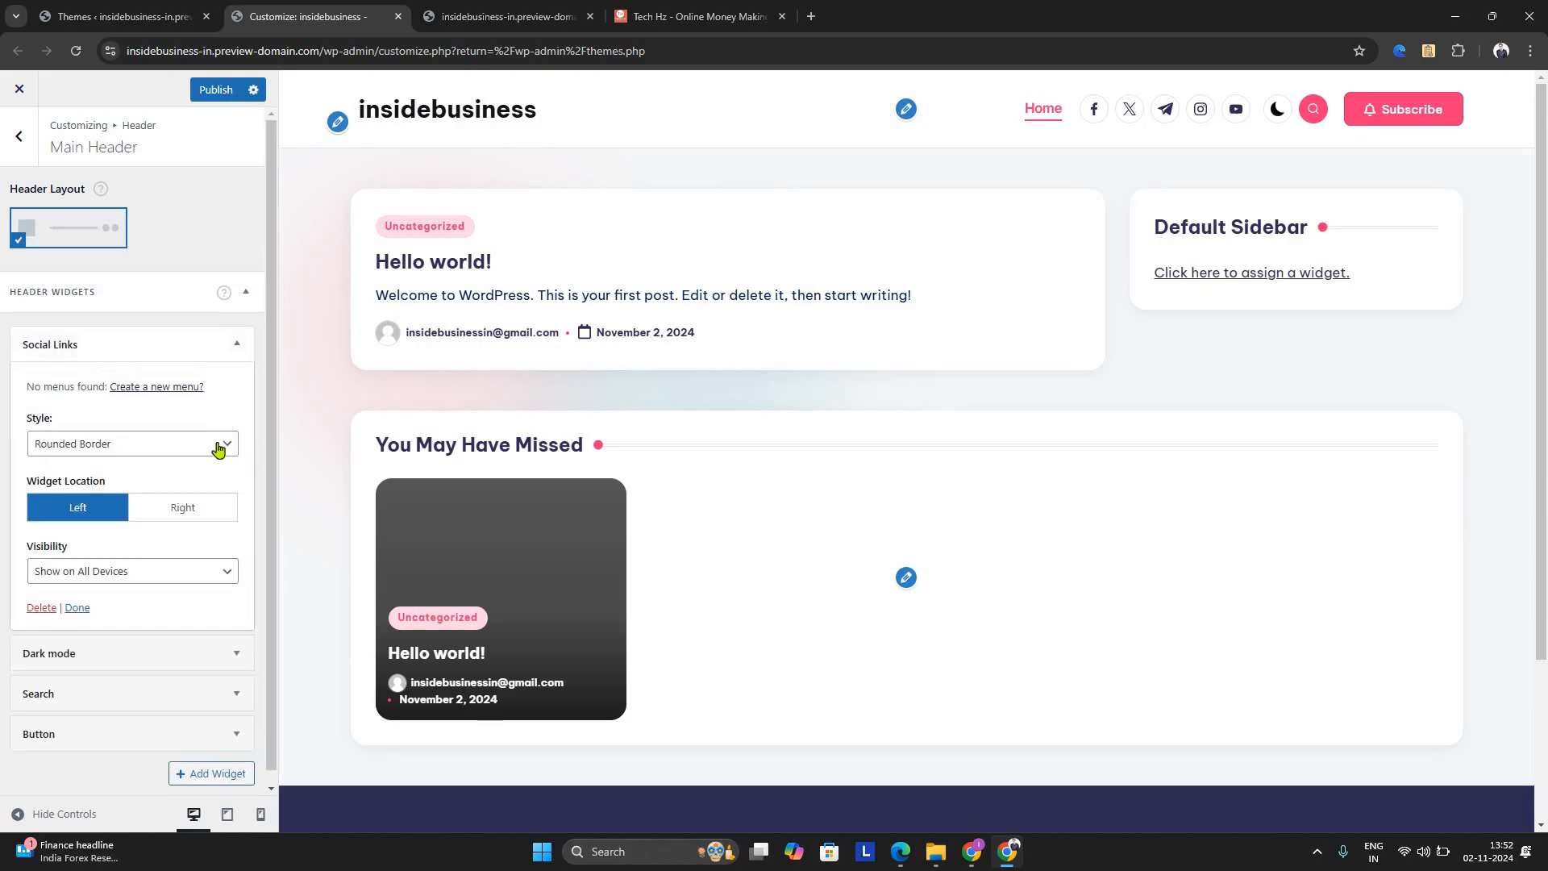
click(227, 438)
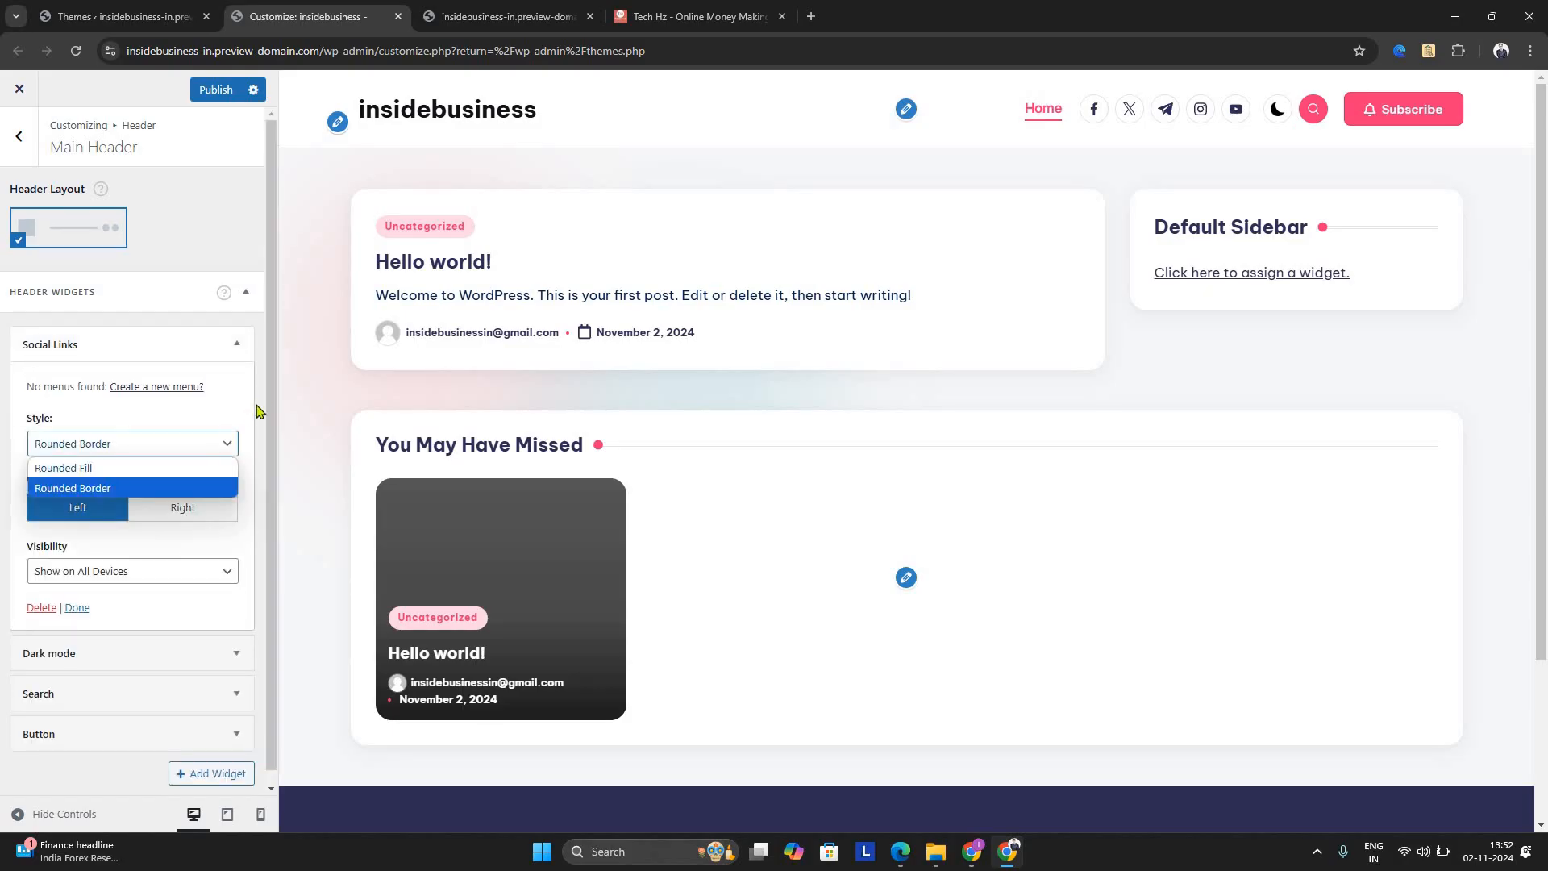
click(182, 574)
scroll(200, 569, down, 1)
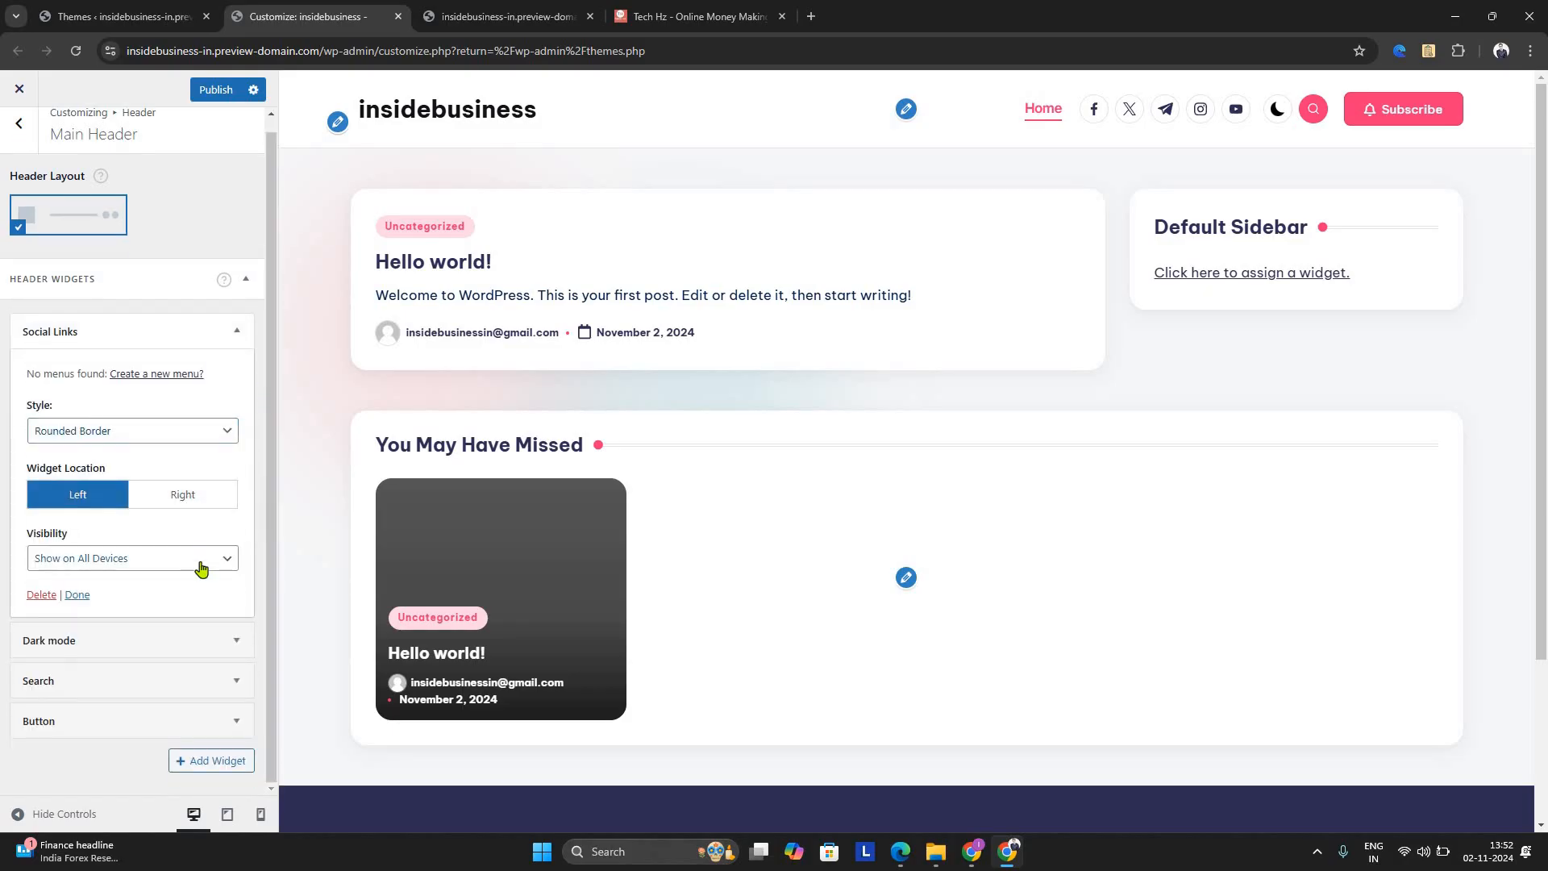
click(182, 559)
click(209, 585)
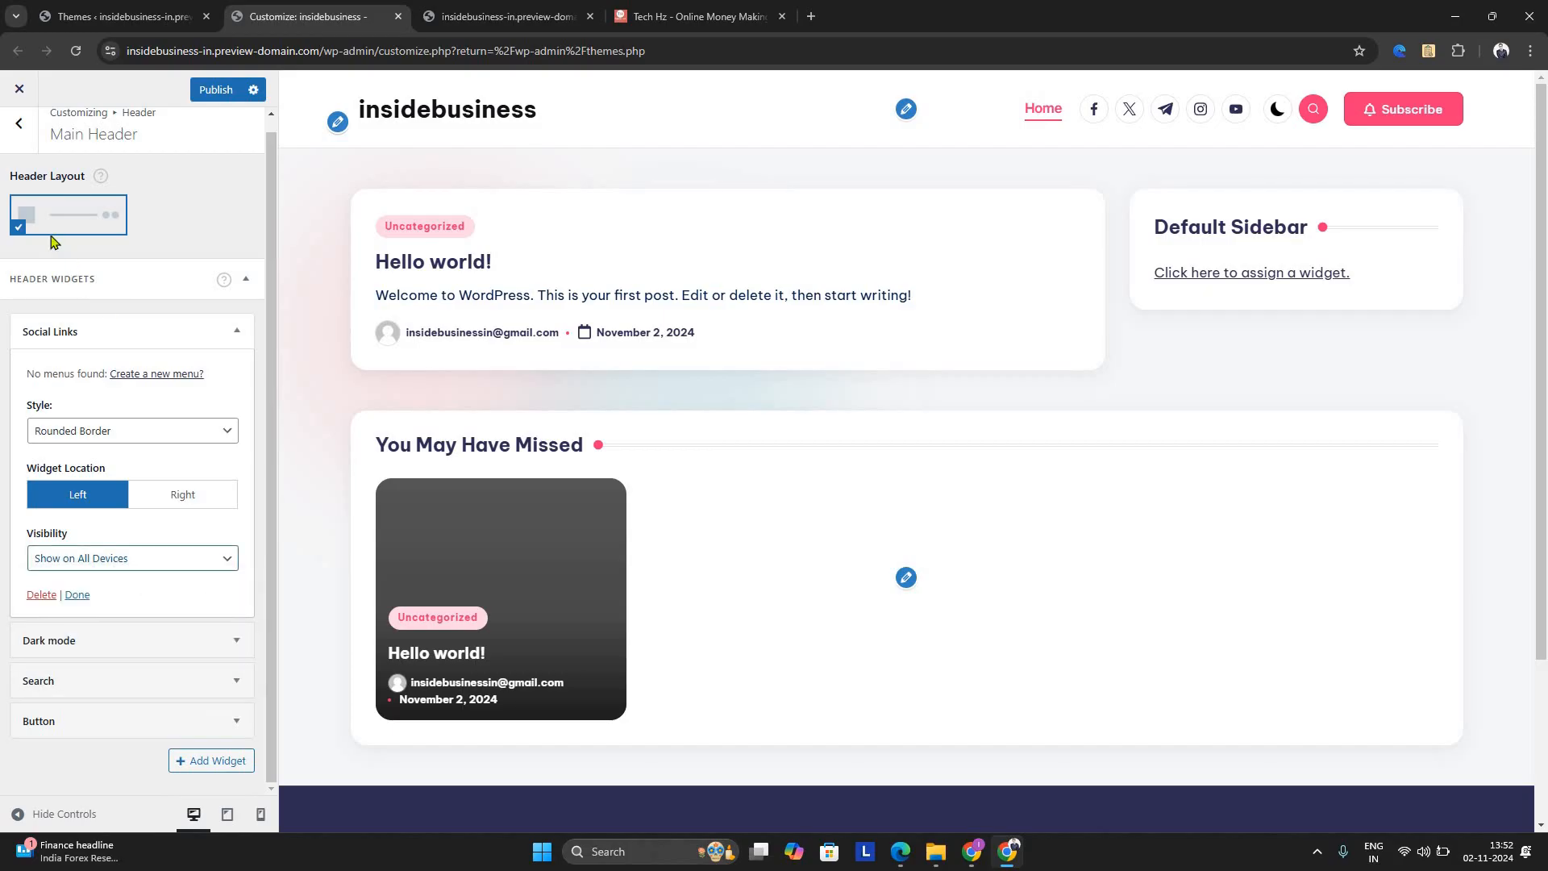
click(242, 283)
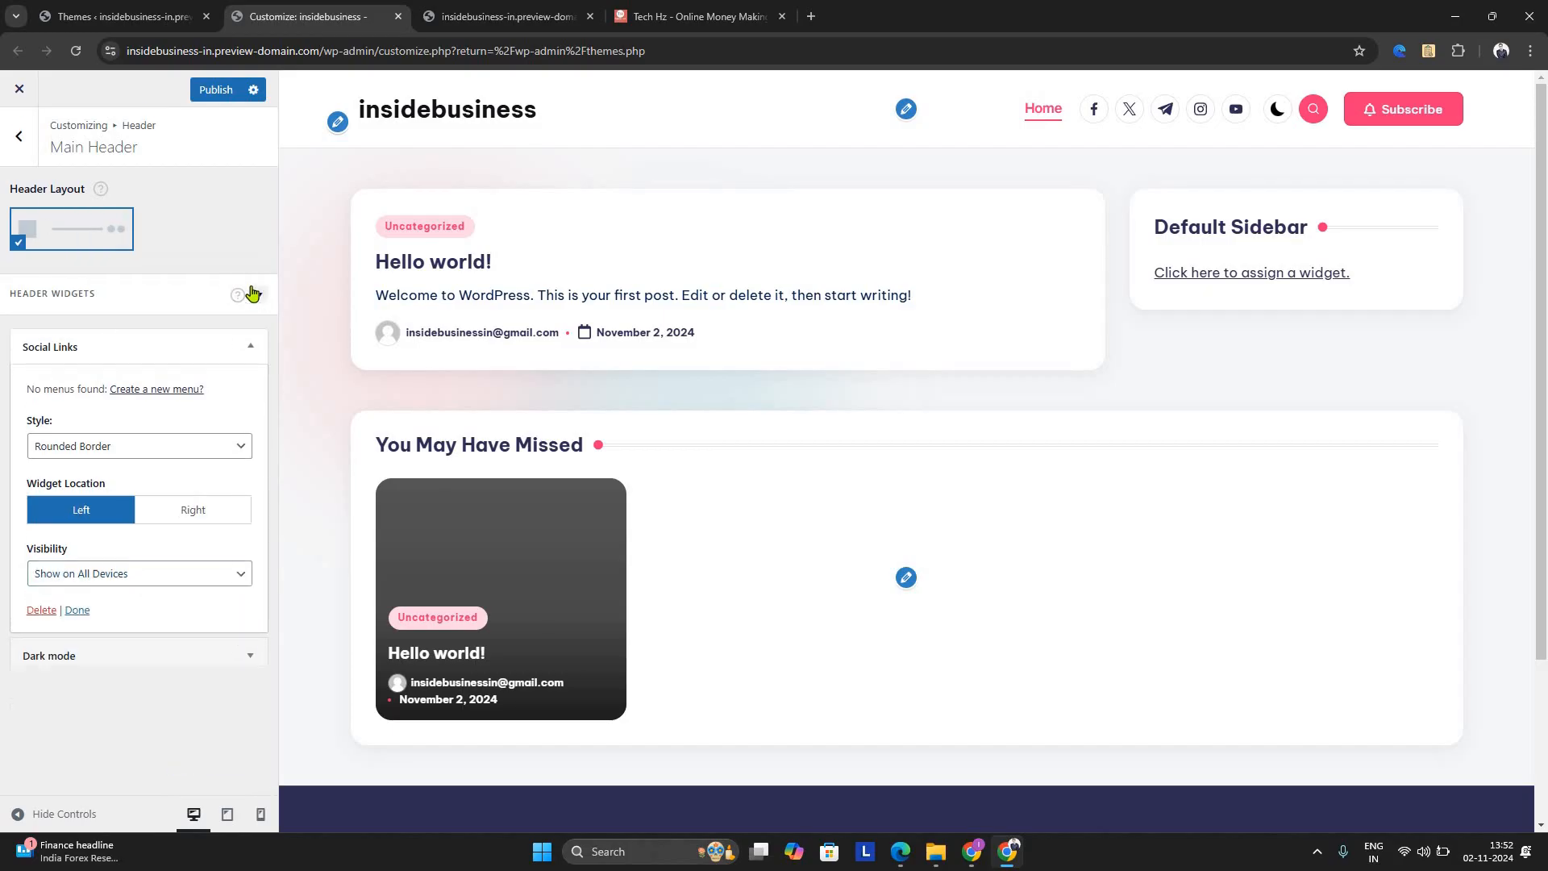
Reload the home page in the preview and dismiss the Hostinger preview notice
click(1049, 113)
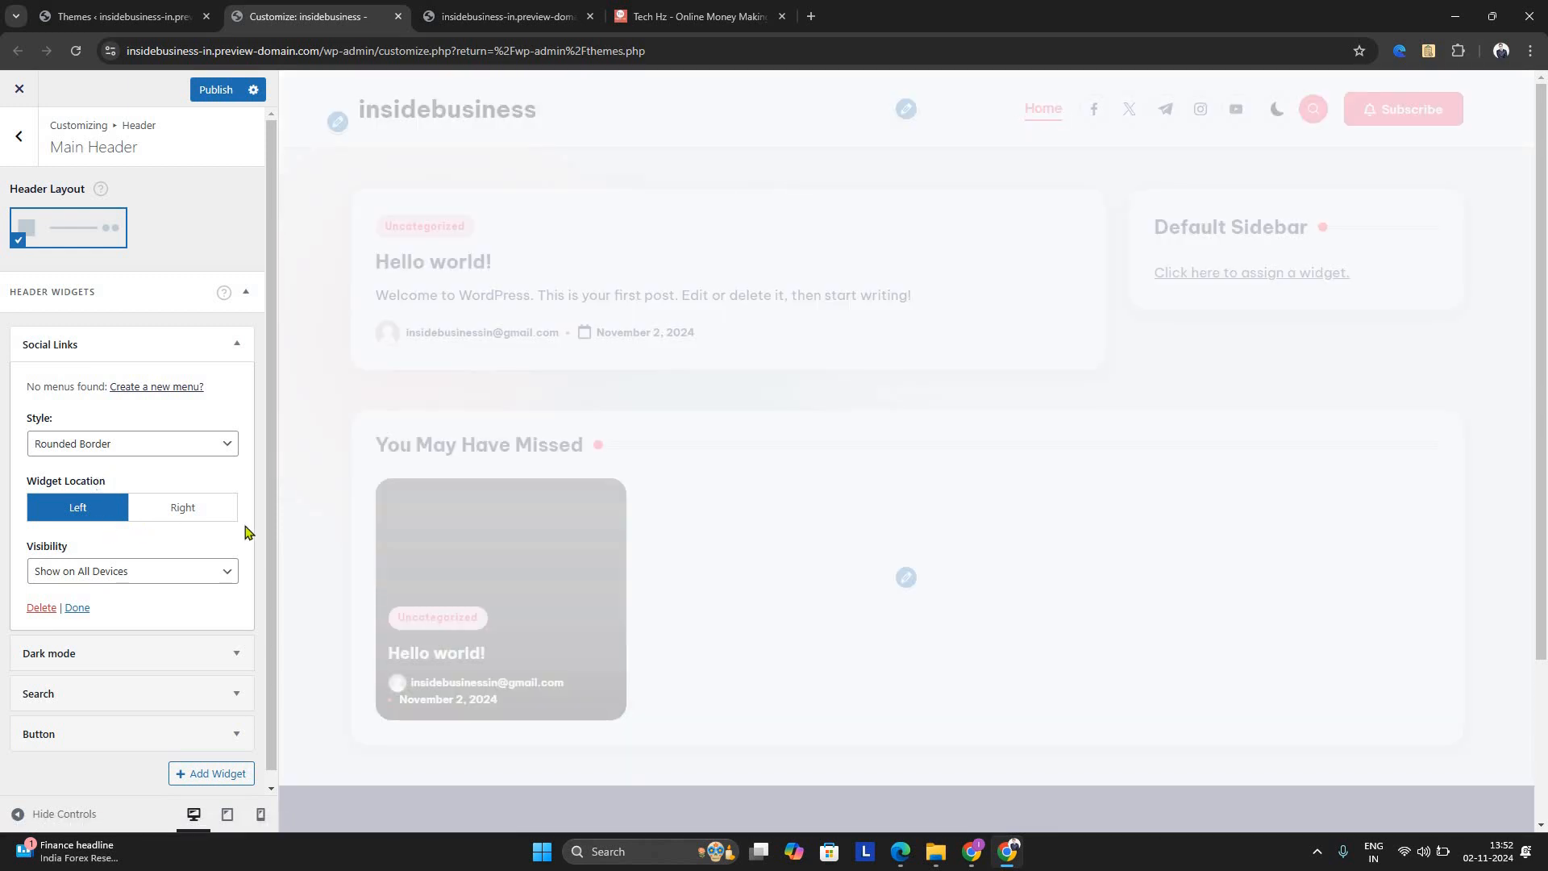
scroll(185, 532, down, 1)
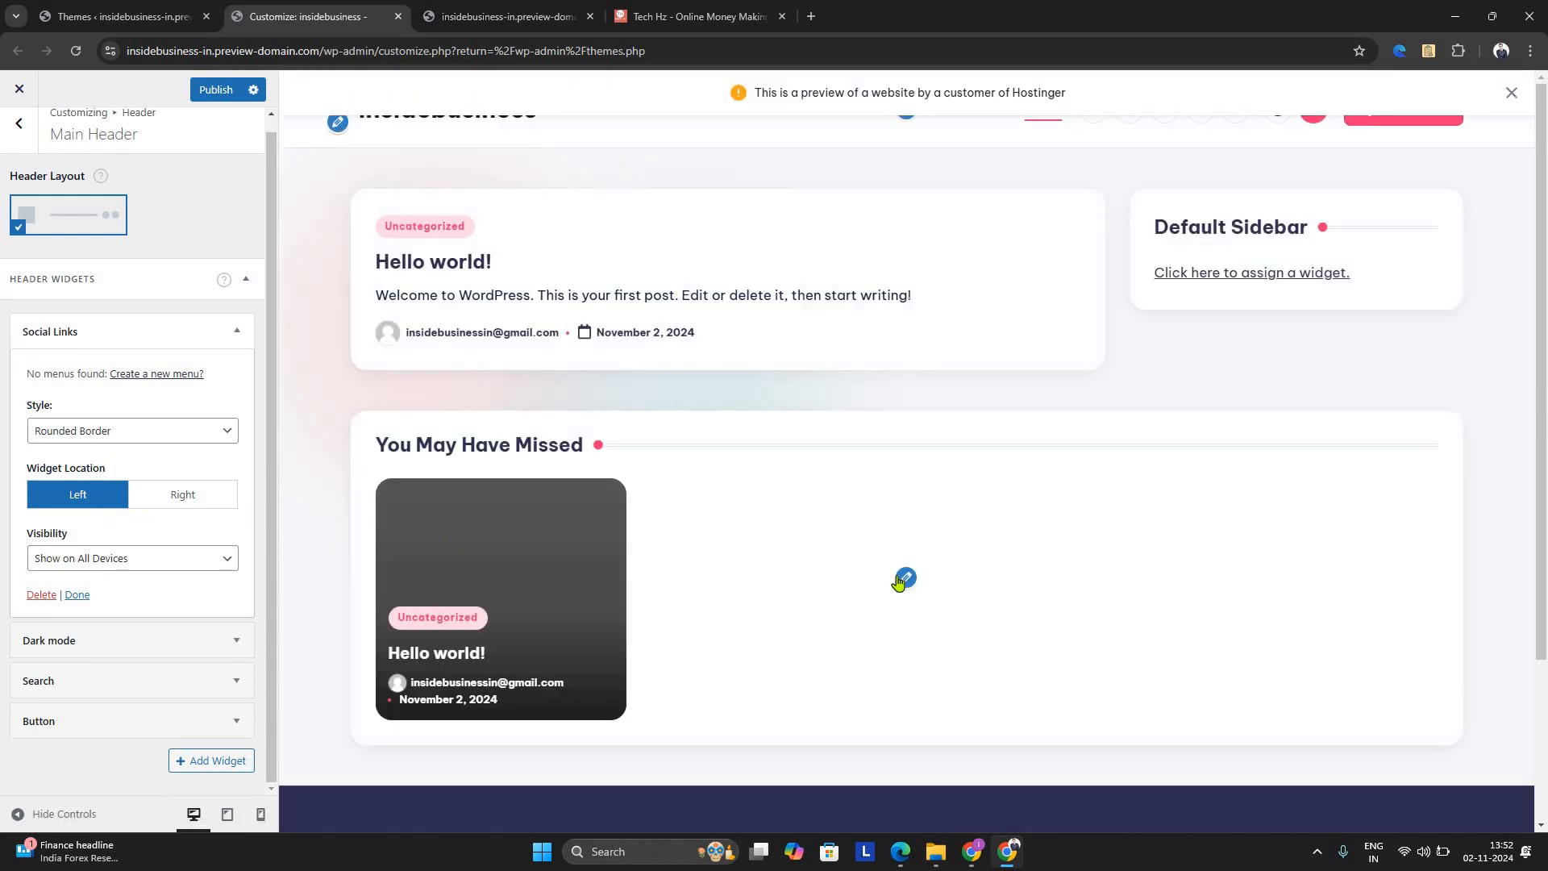
click(1513, 92)
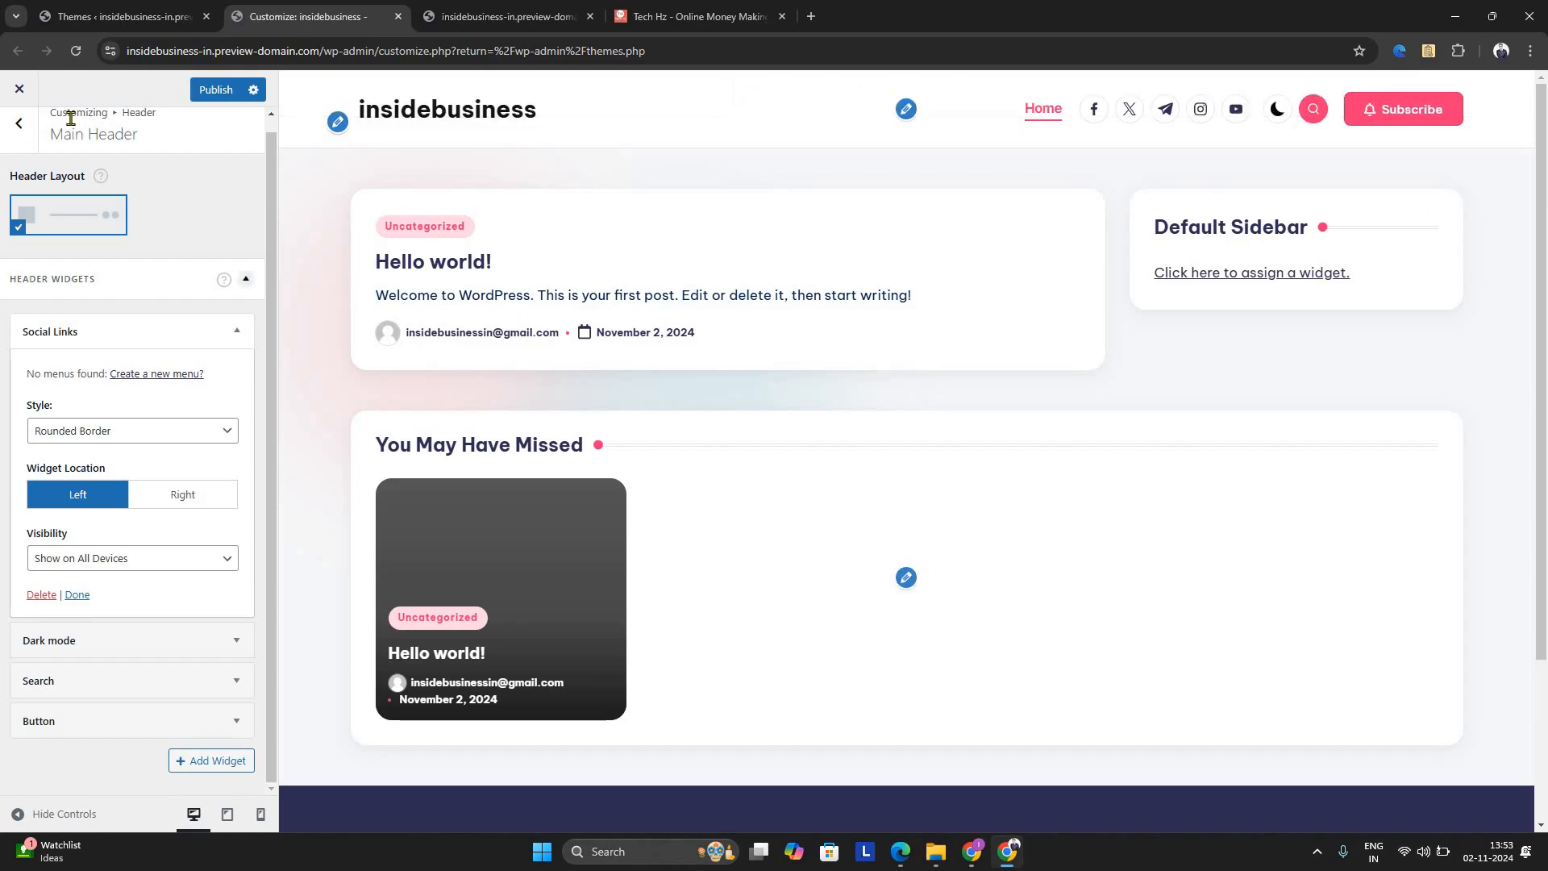
Examine the publish action options and the Page Header settings, and look over the home page down to the footer
click(28, 141)
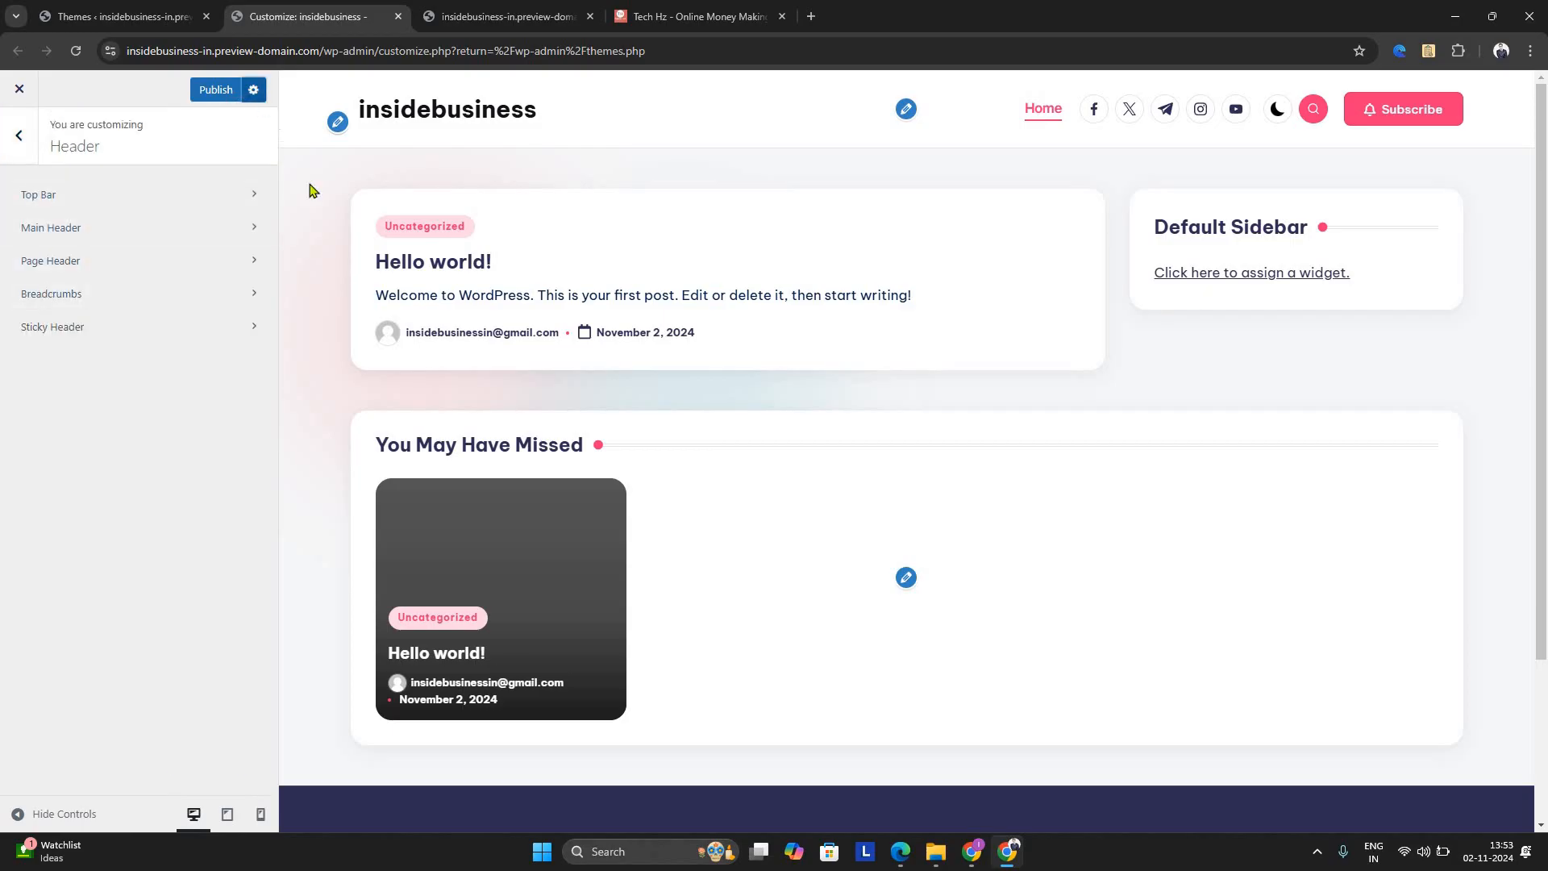
click(253, 91)
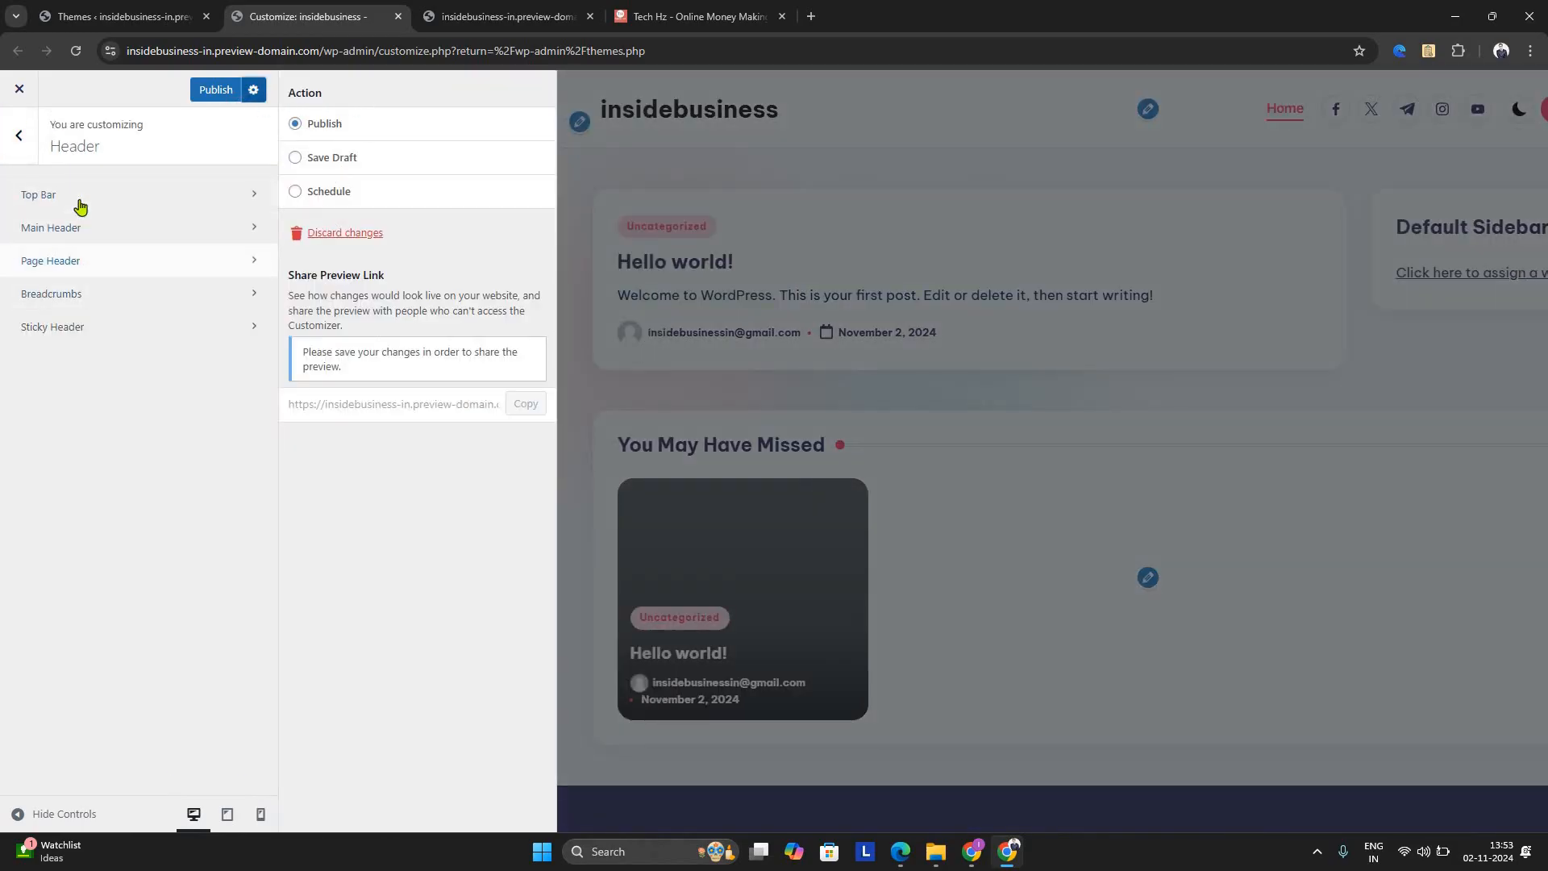
click(76, 261)
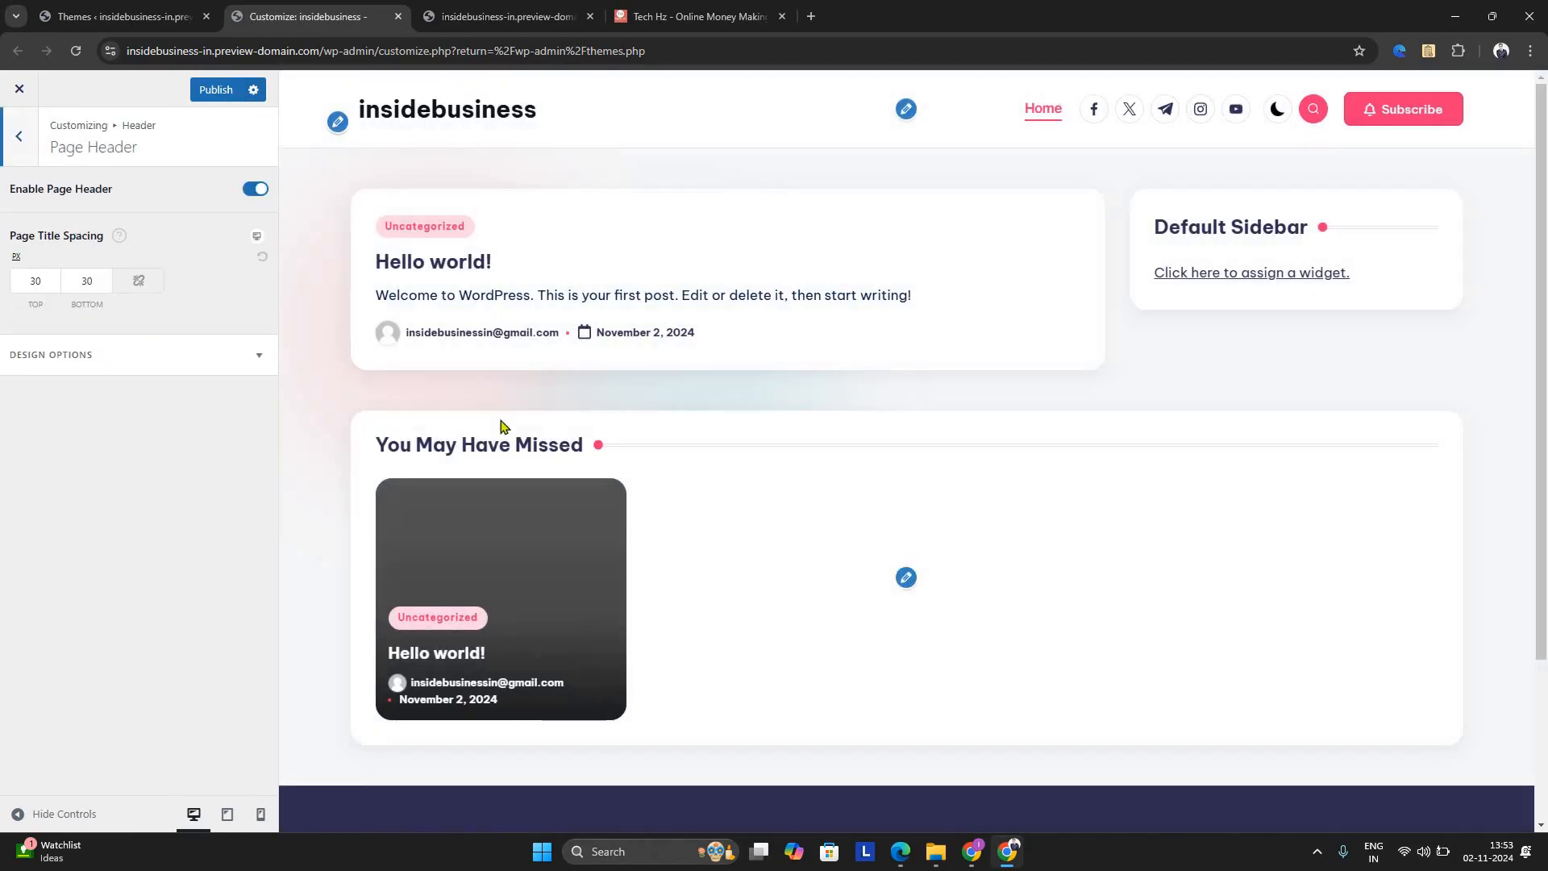
click(180, 367)
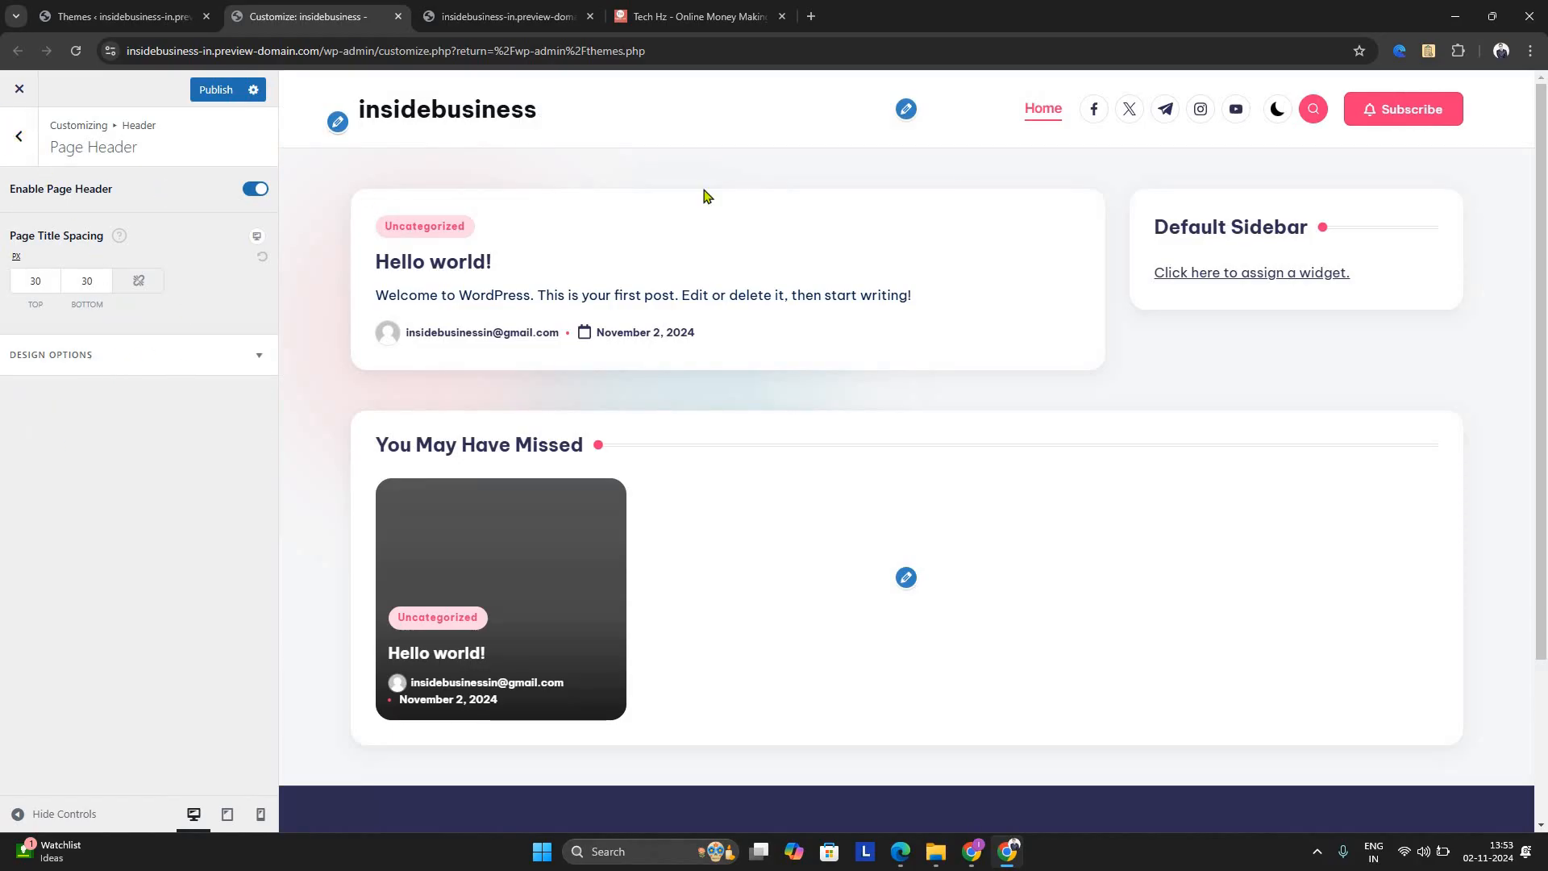
click(14, 141)
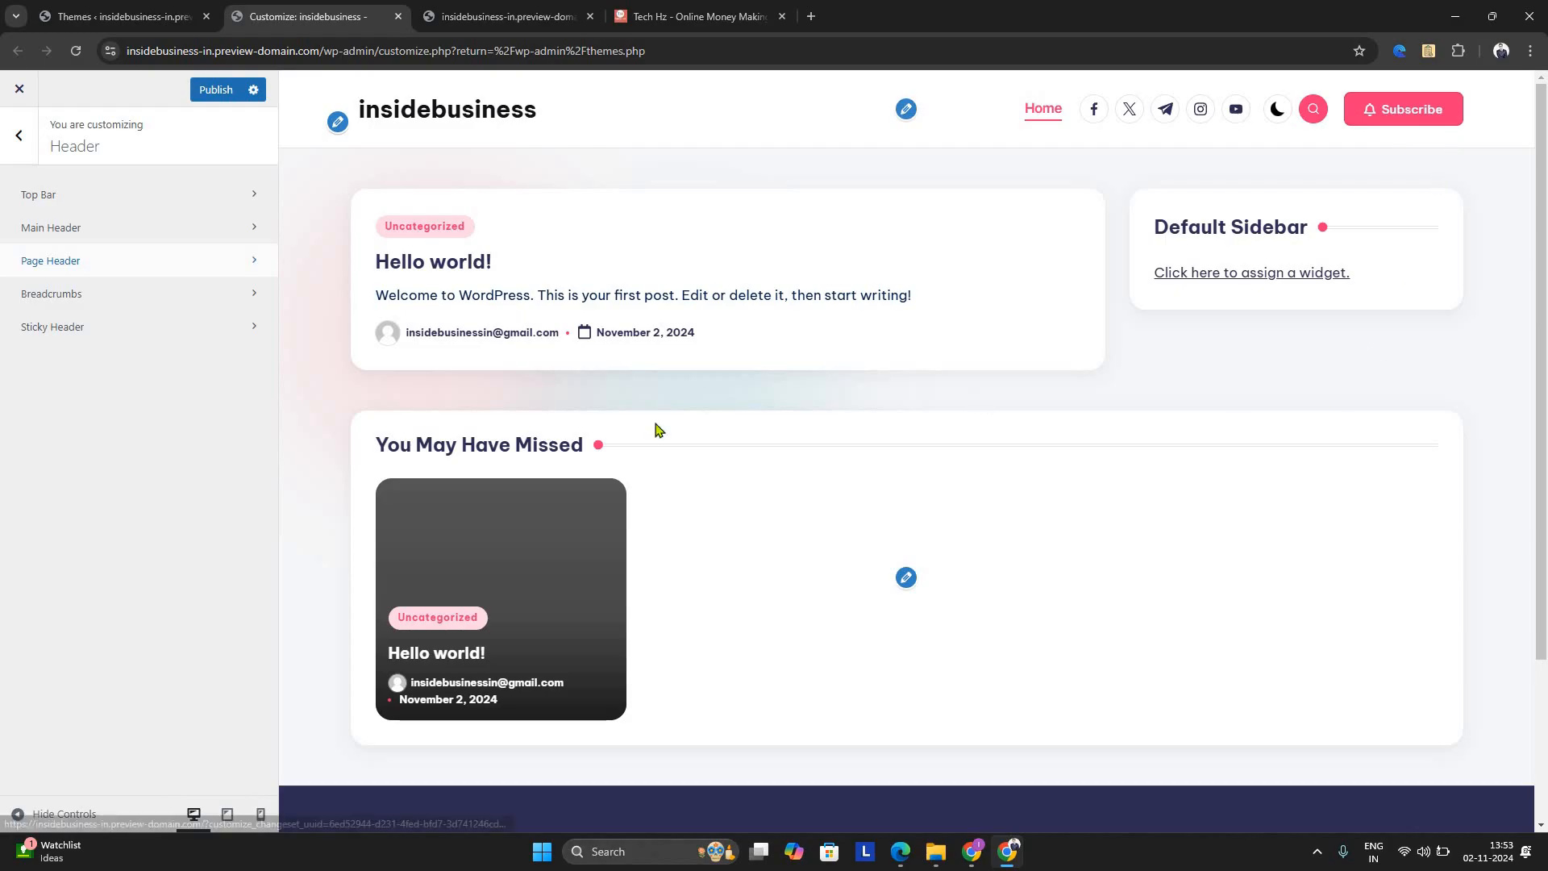
scroll(710, 500, down, 3)
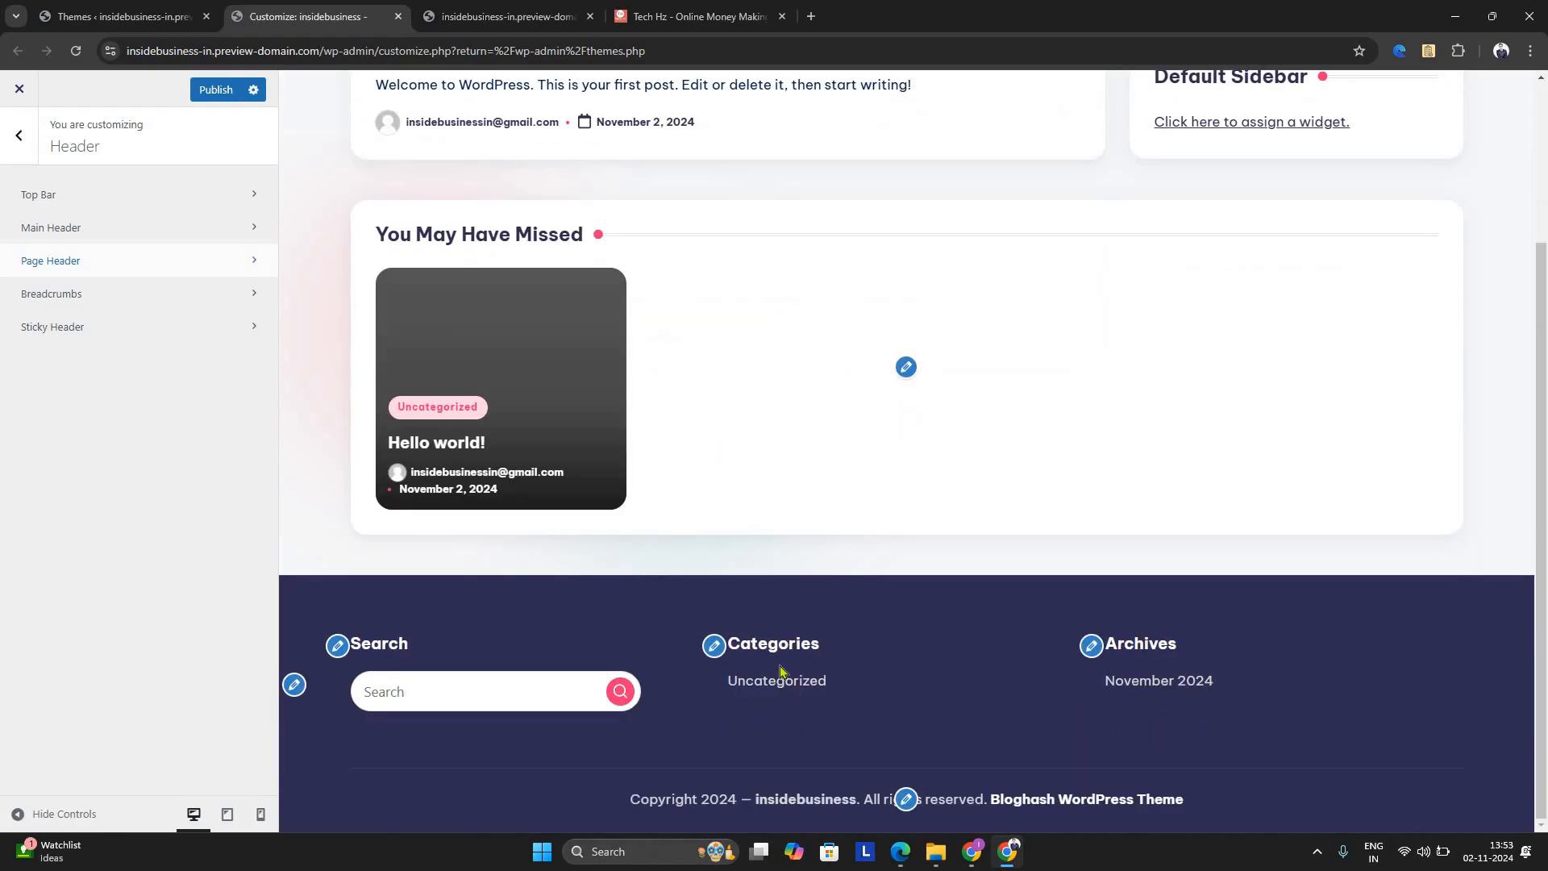
Turn off the Posts You Might Like section on the home page and dismiss the Hostinger preview notice
scroll(823, 645, up, 3)
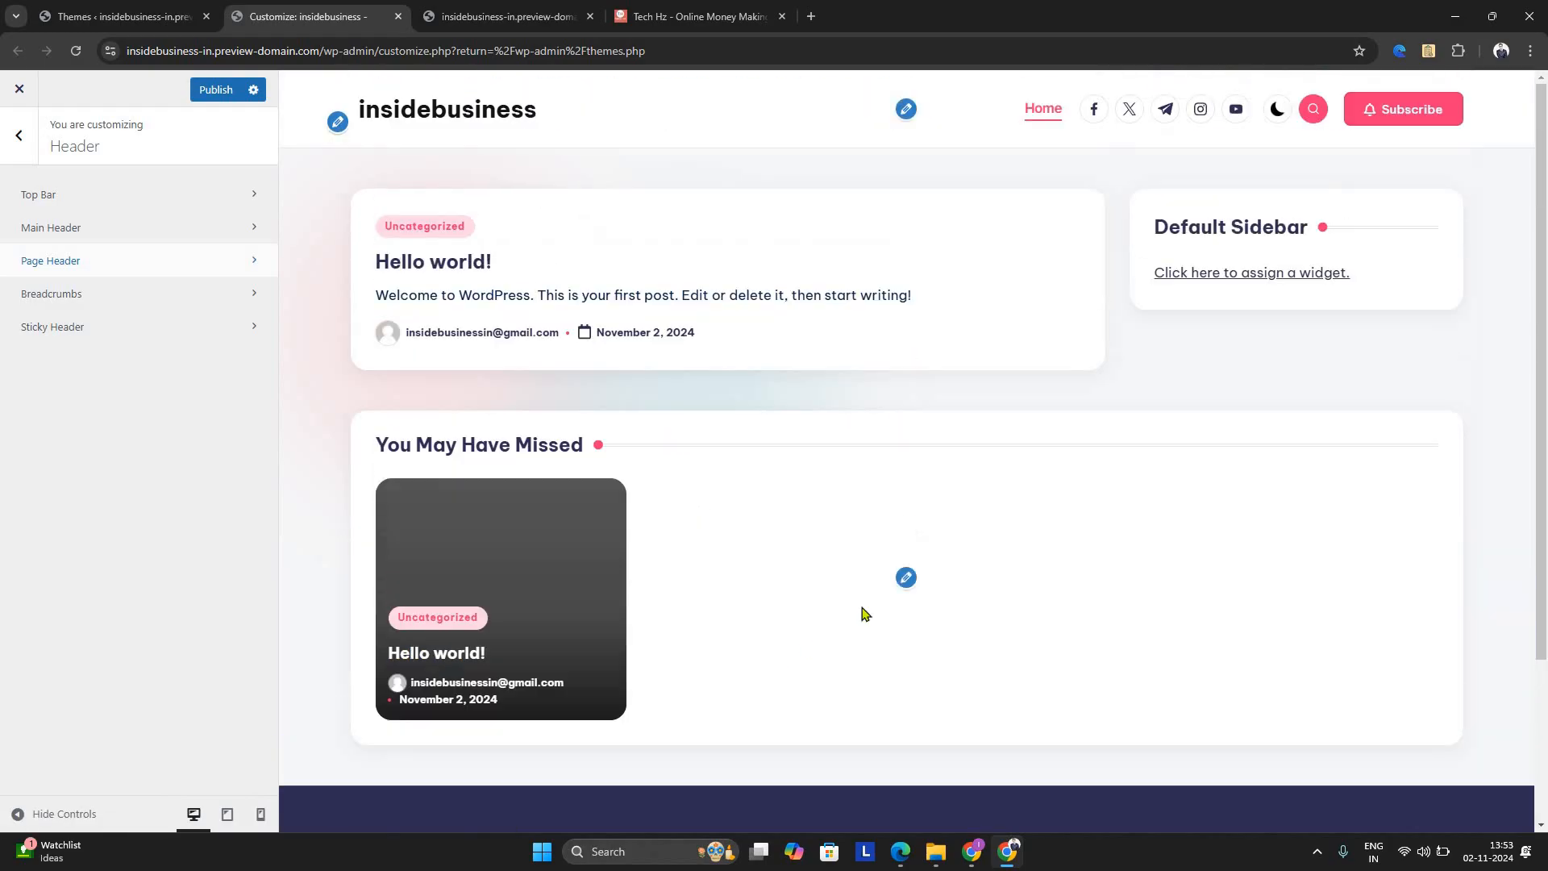
click(908, 579)
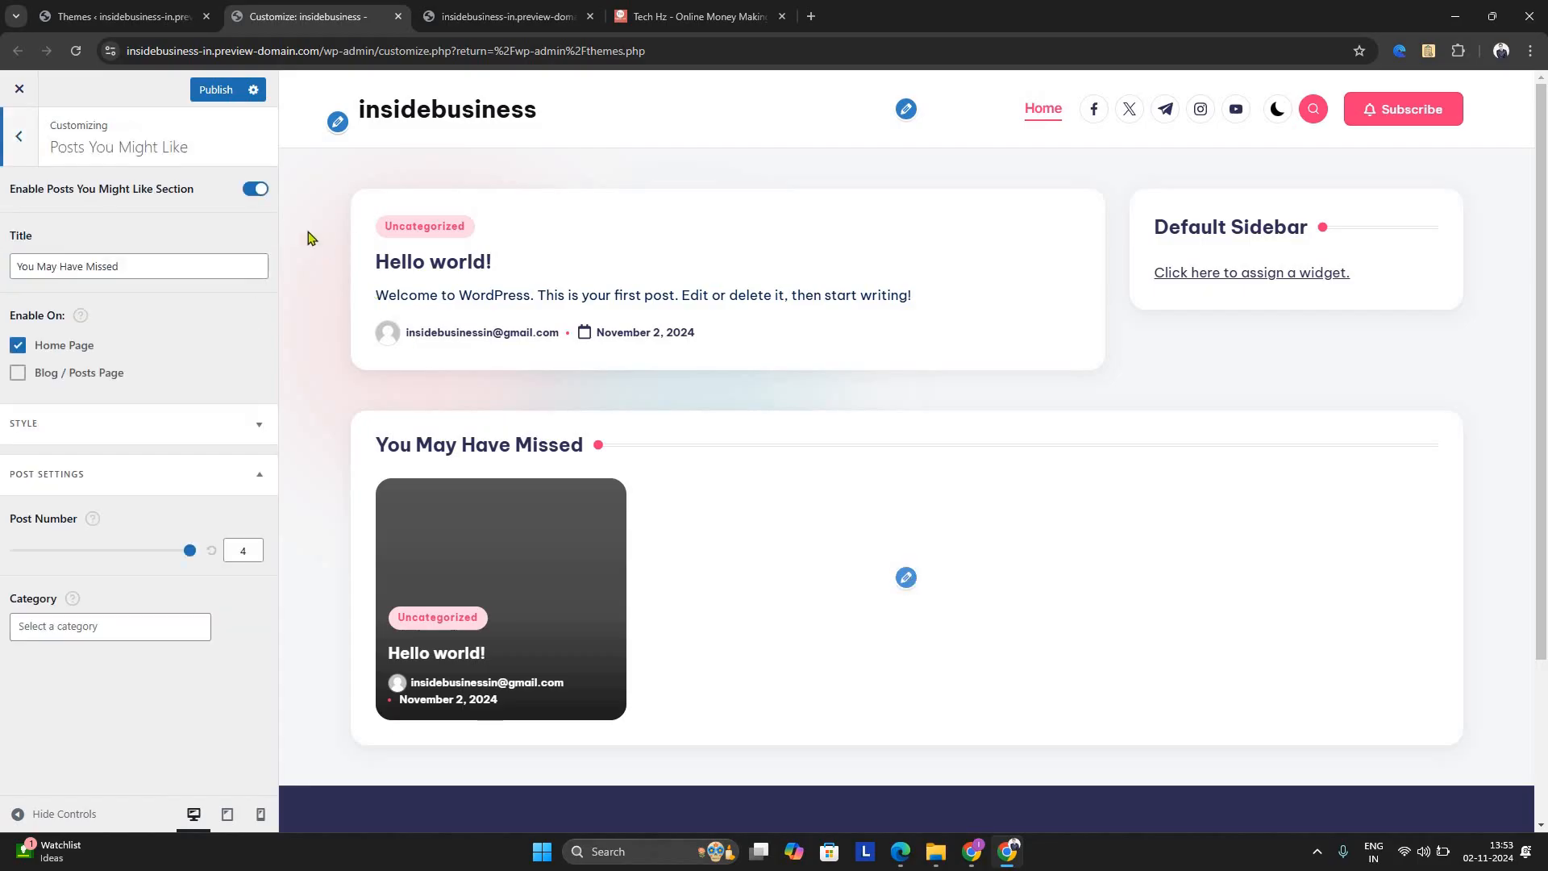
click(253, 193)
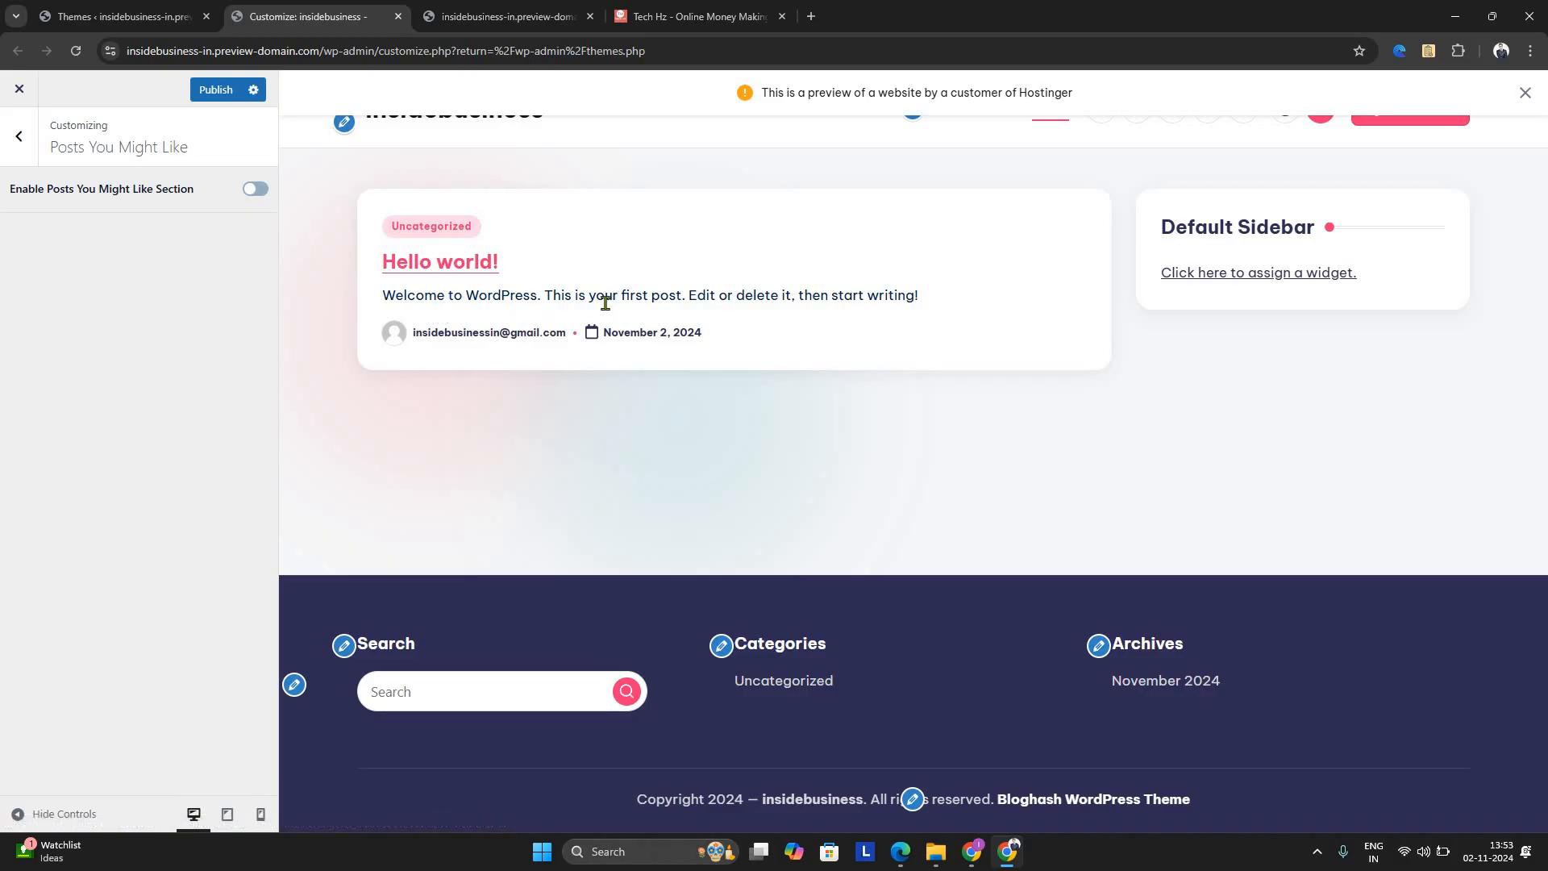
click(1525, 93)
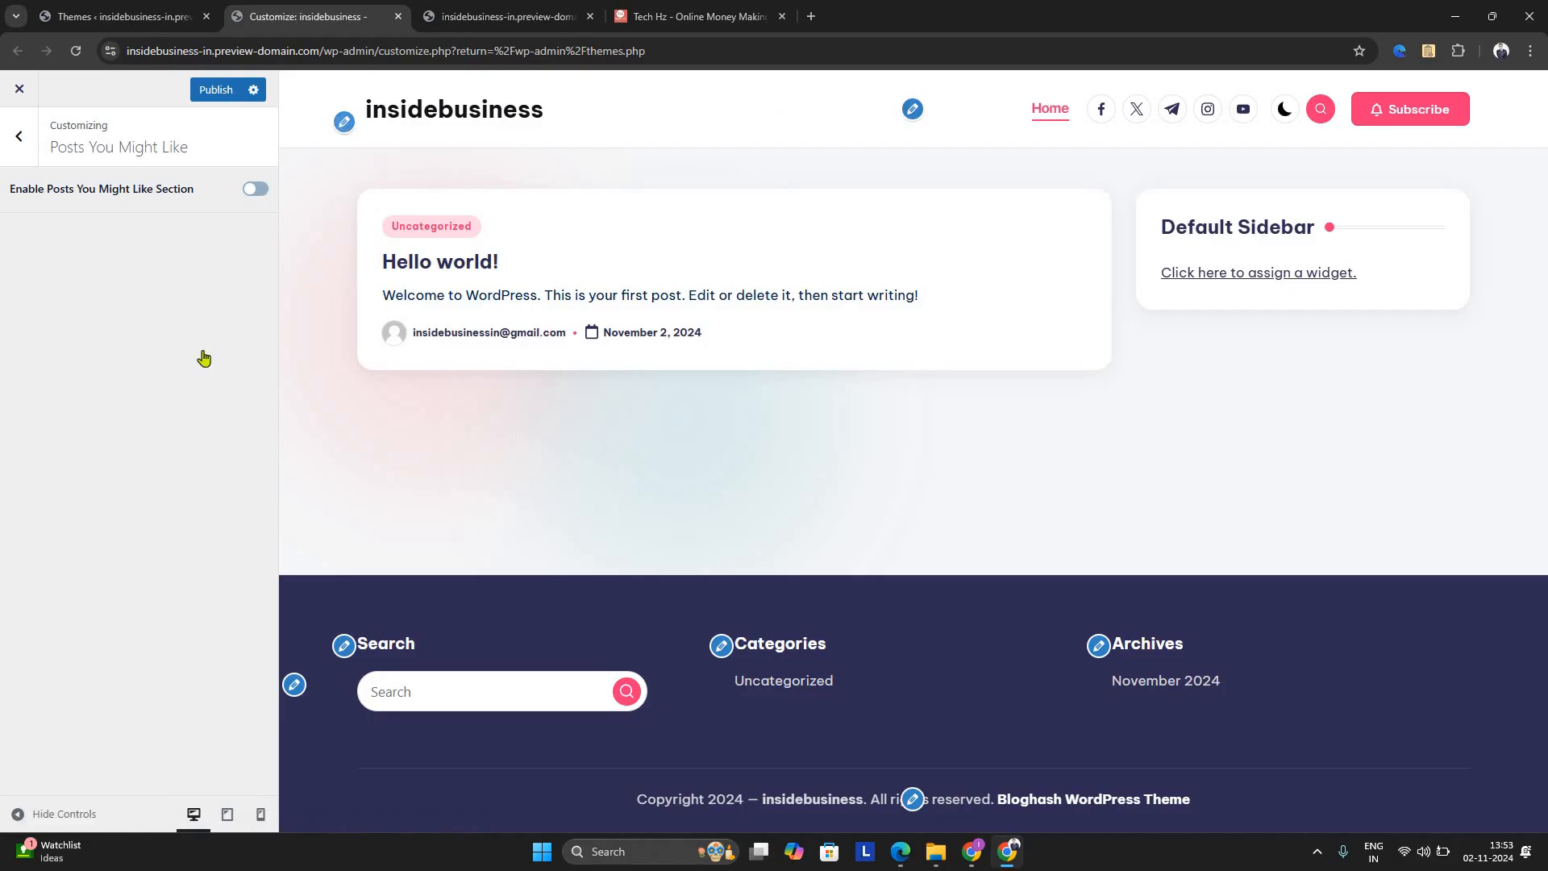
Examine the Logos & Site Title settings and look over the full list of customization options
click(344, 122)
scroll(140, 586, down, 2)
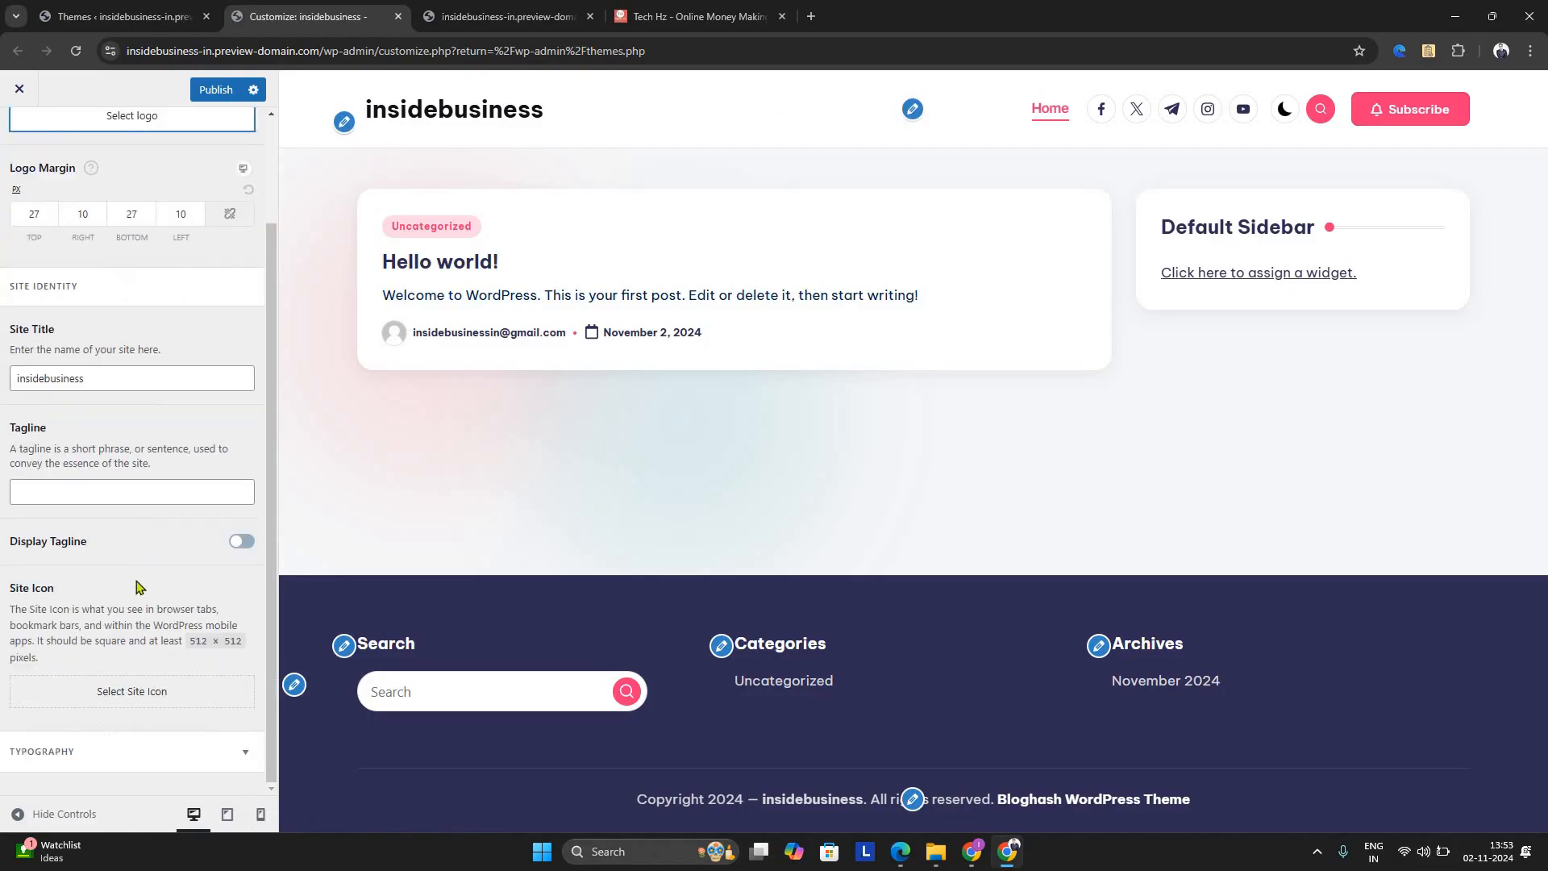
scroll(120, 346, up, 2)
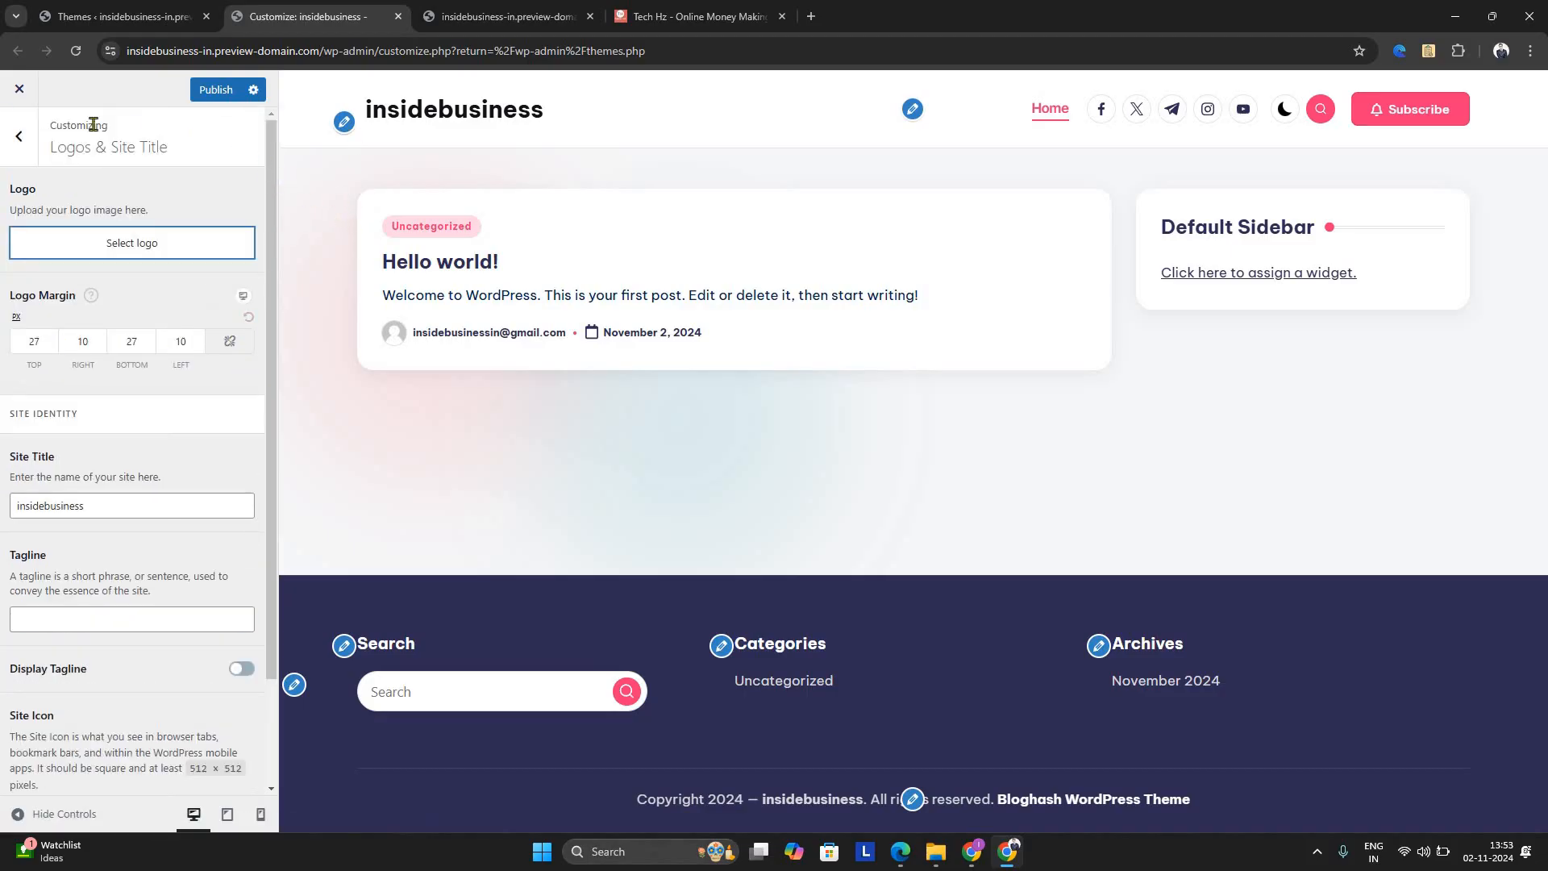
click(17, 146)
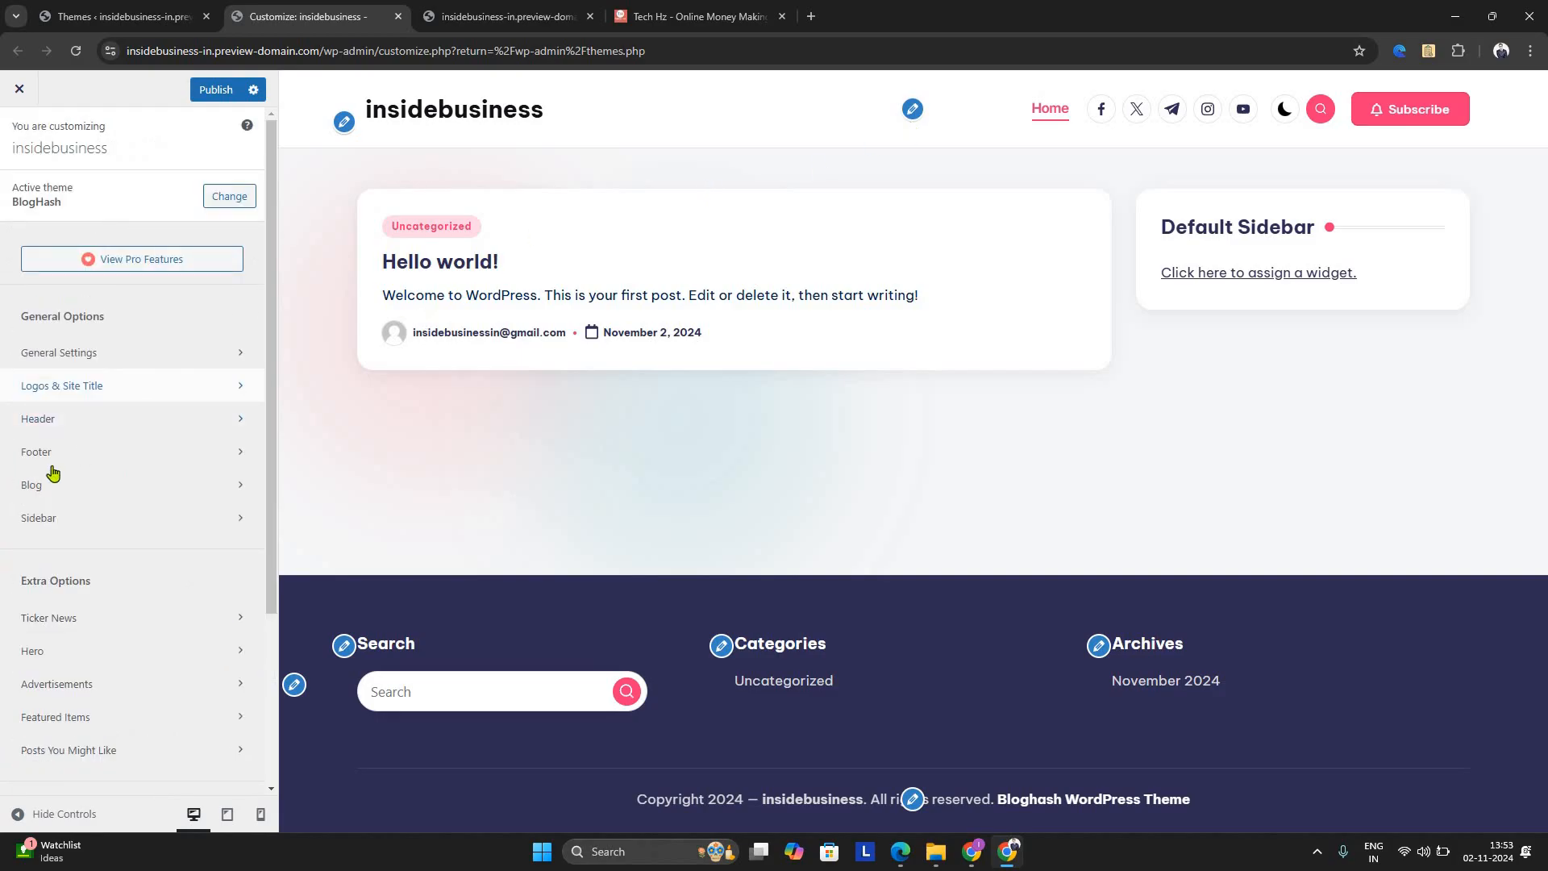
scroll(63, 508, down, 3)
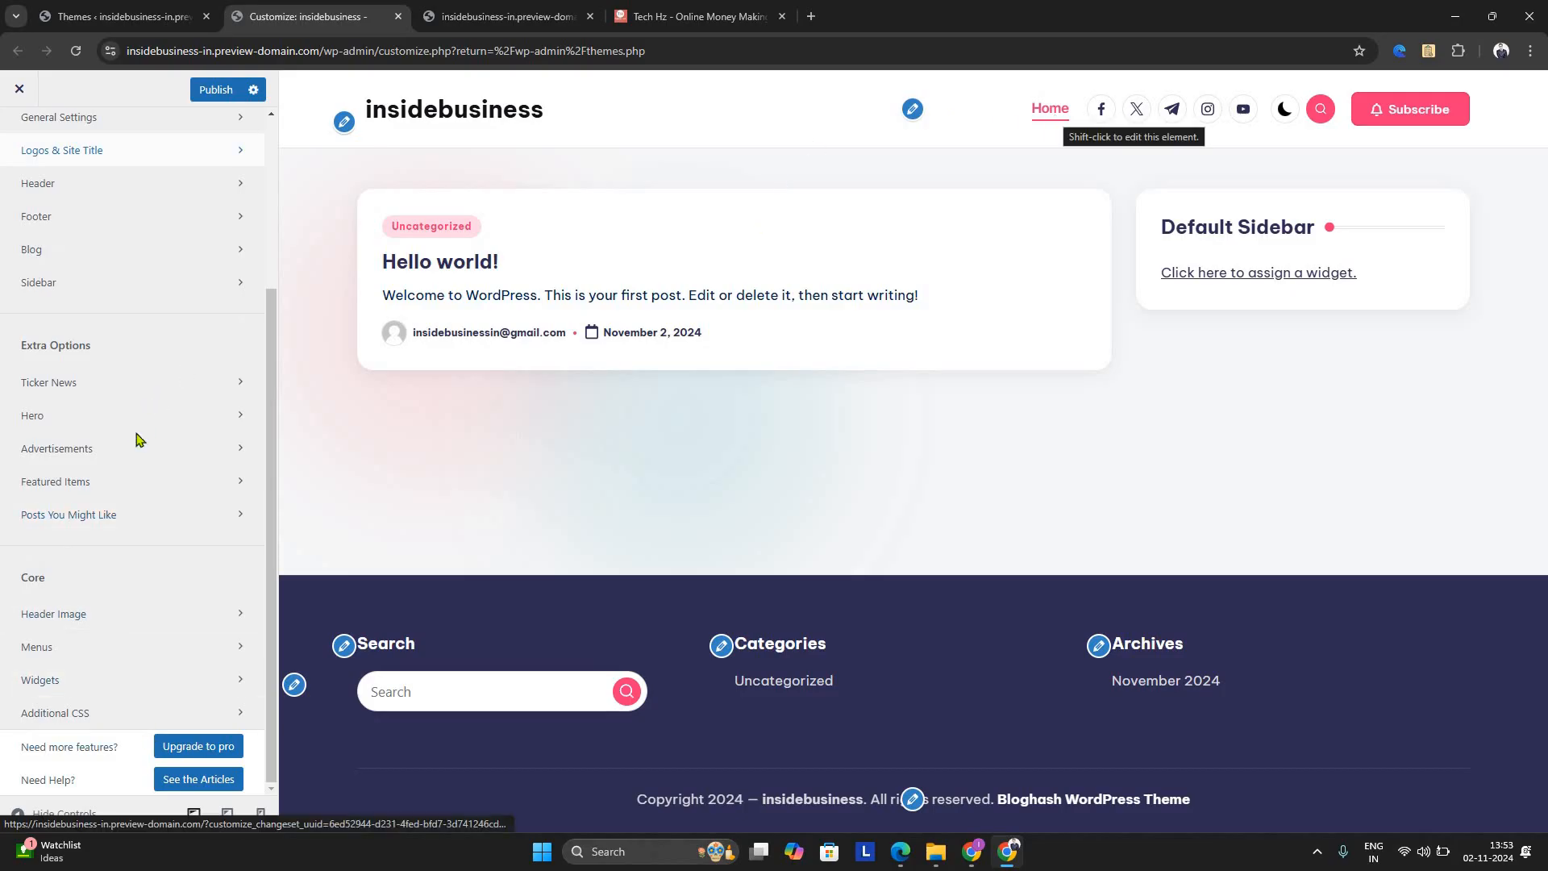
scroll(137, 440, up, 1)
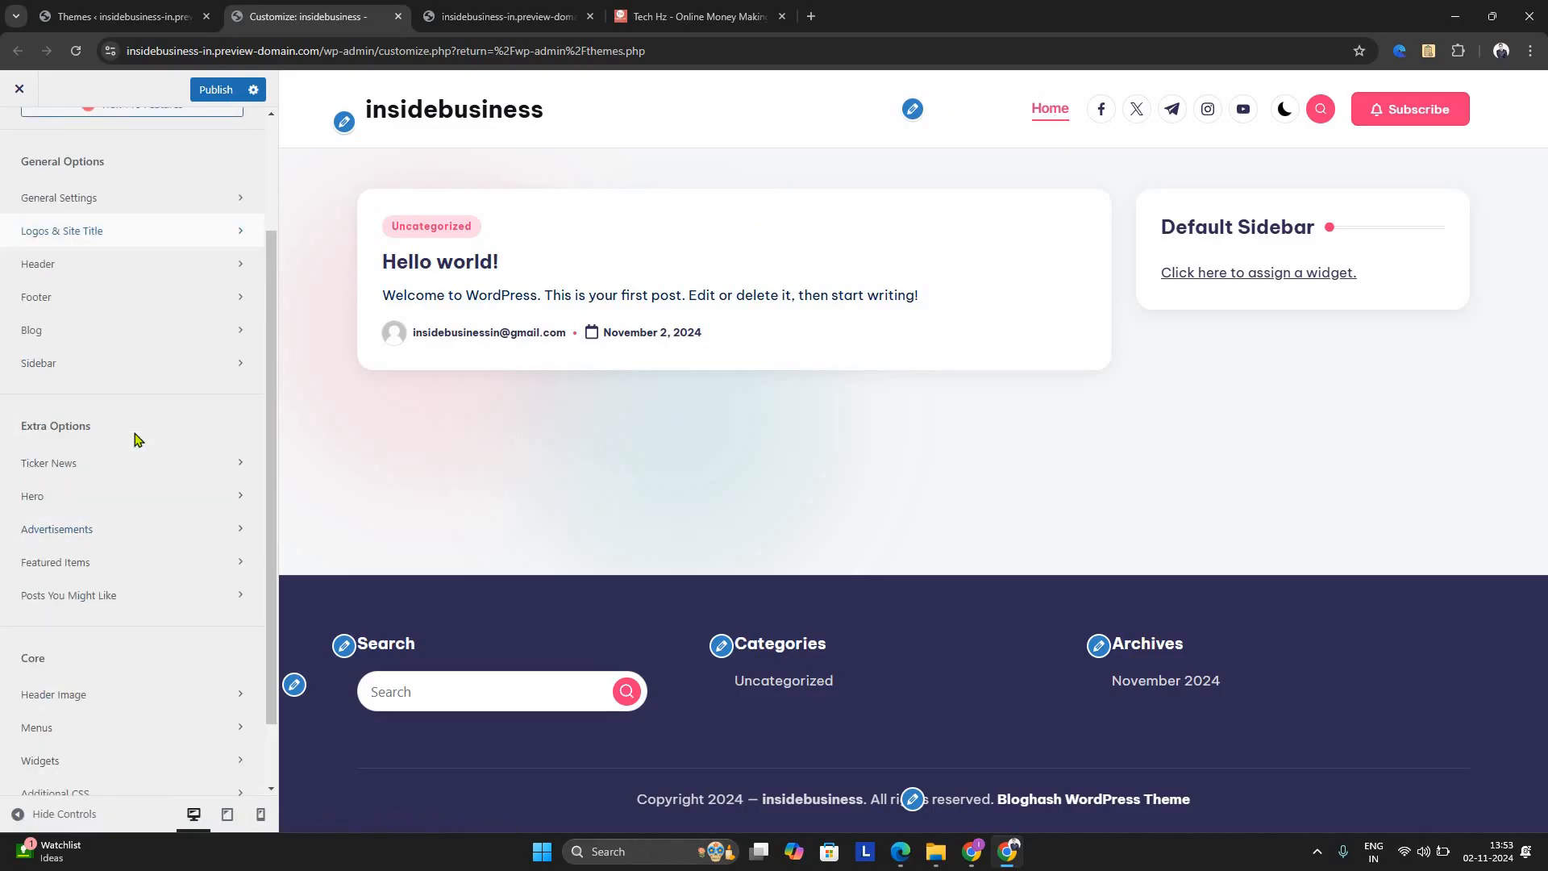
scroll(141, 448, up, 2)
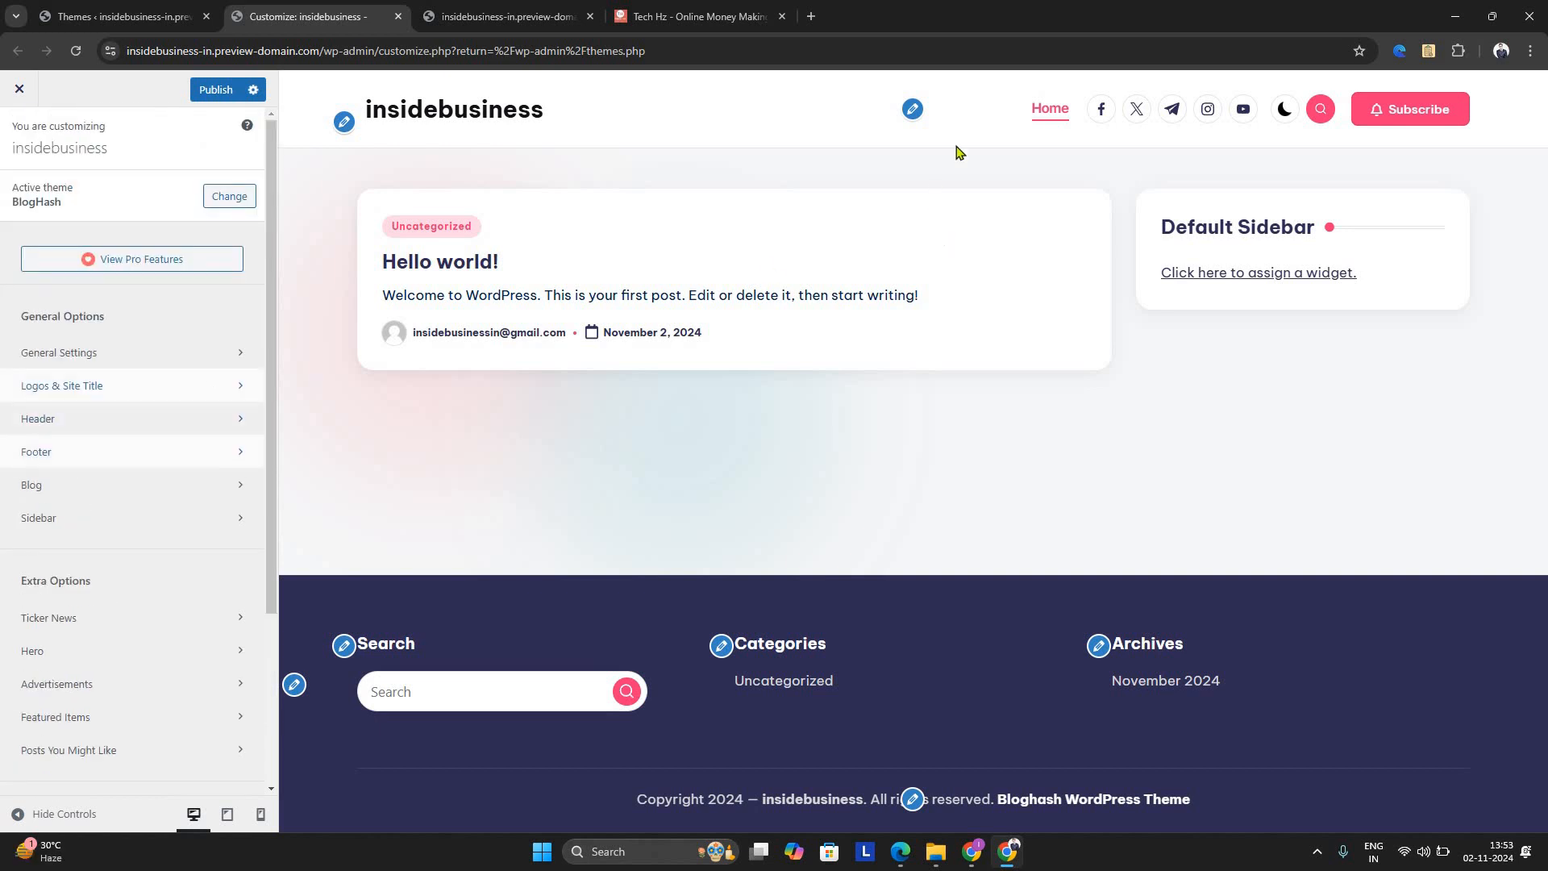
Open the Main Header settings and follow the Social Links widget's link to create a new menu, leaving the customizer without saving
click(913, 110)
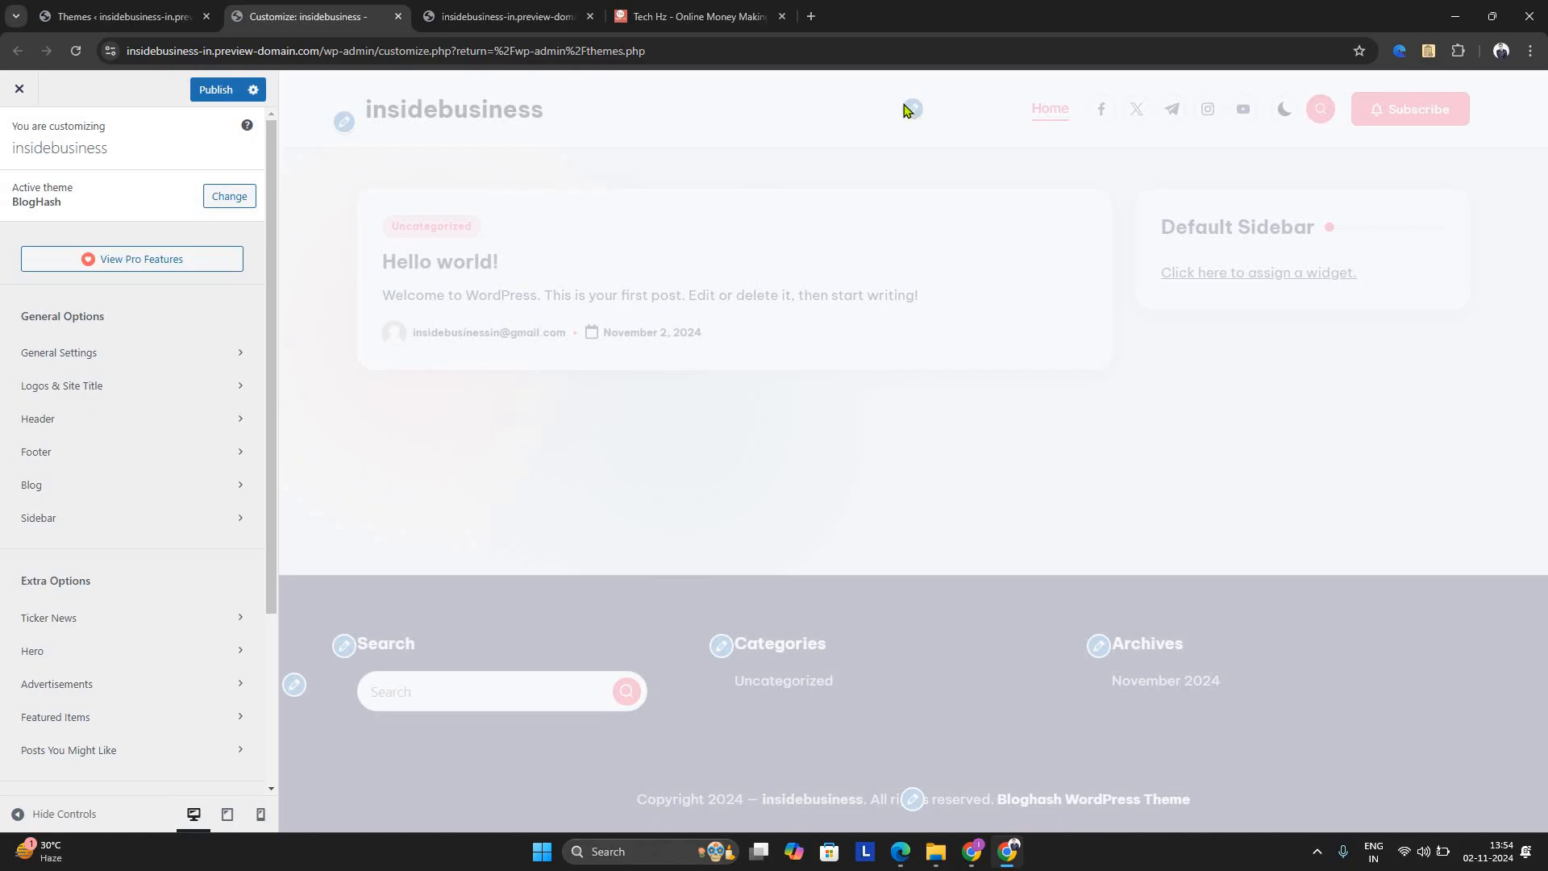
click(1525, 93)
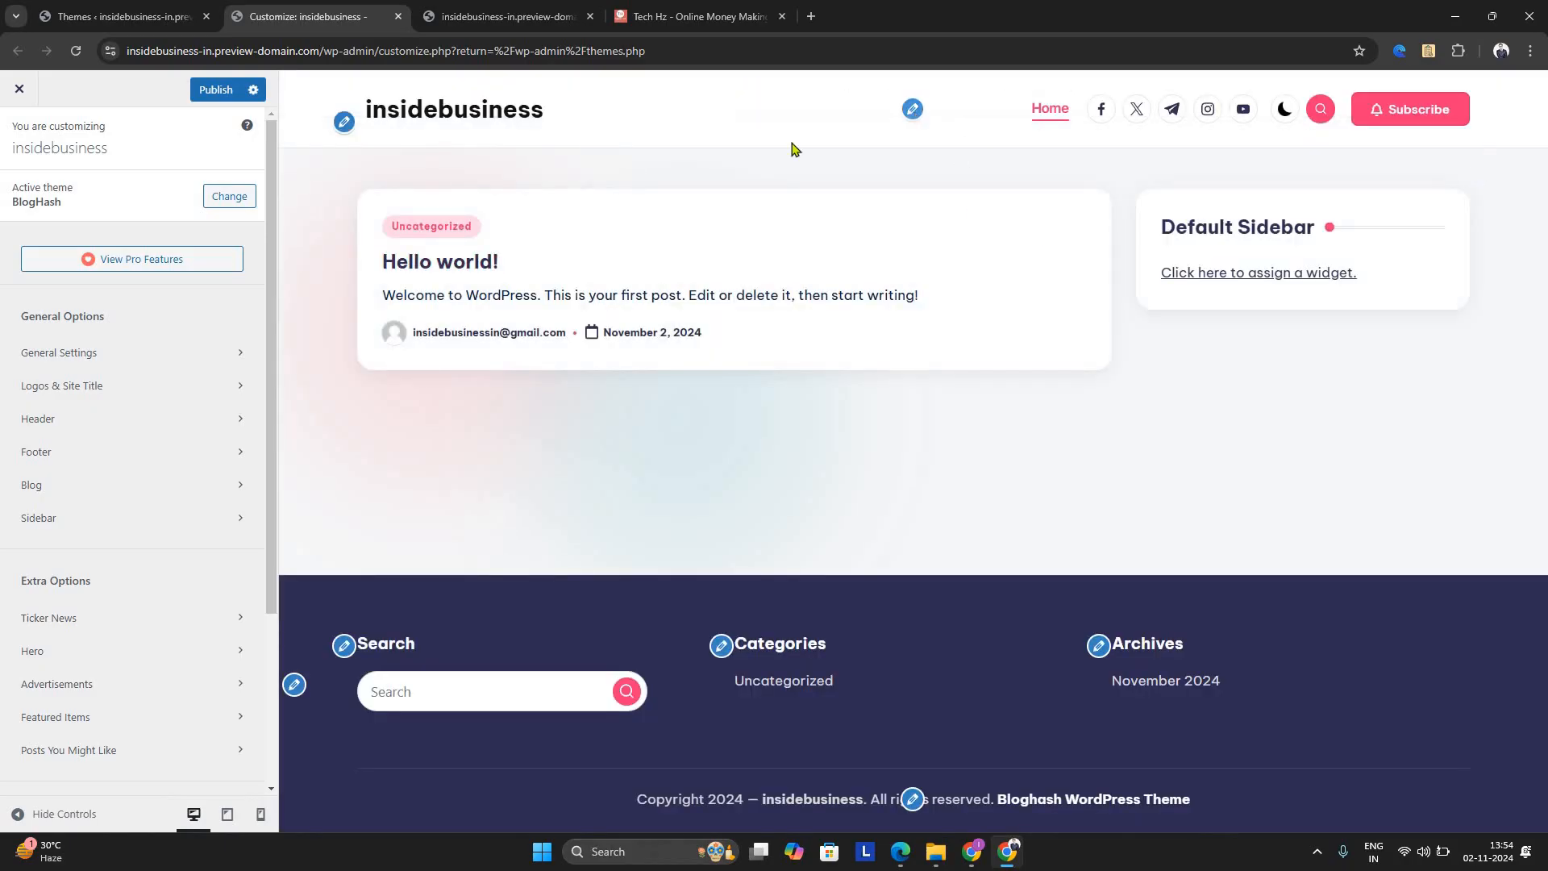
click(912, 110)
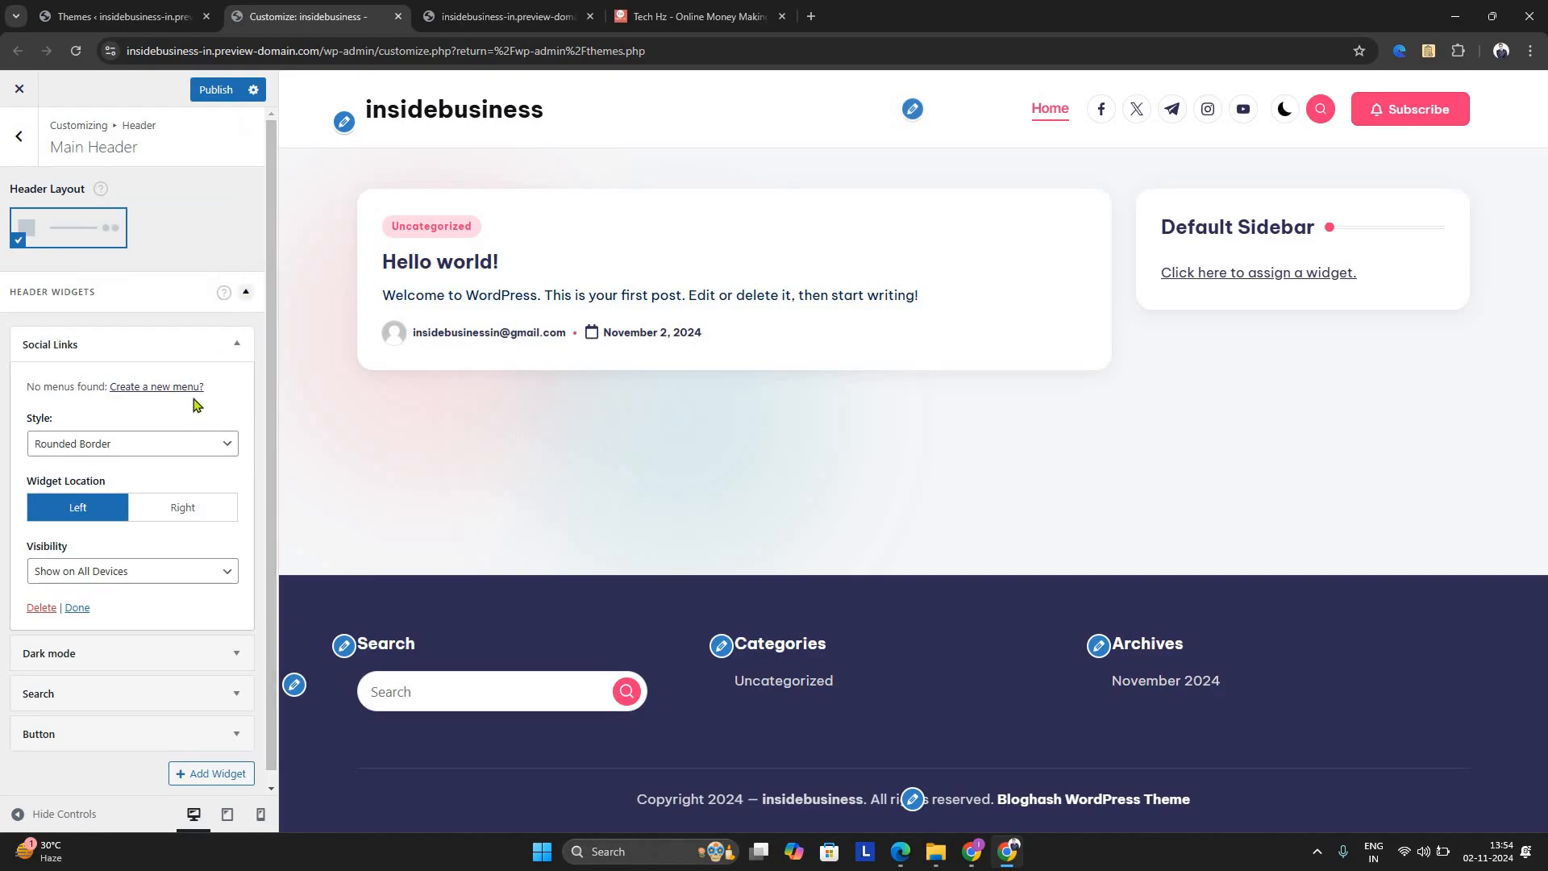
click(186, 387)
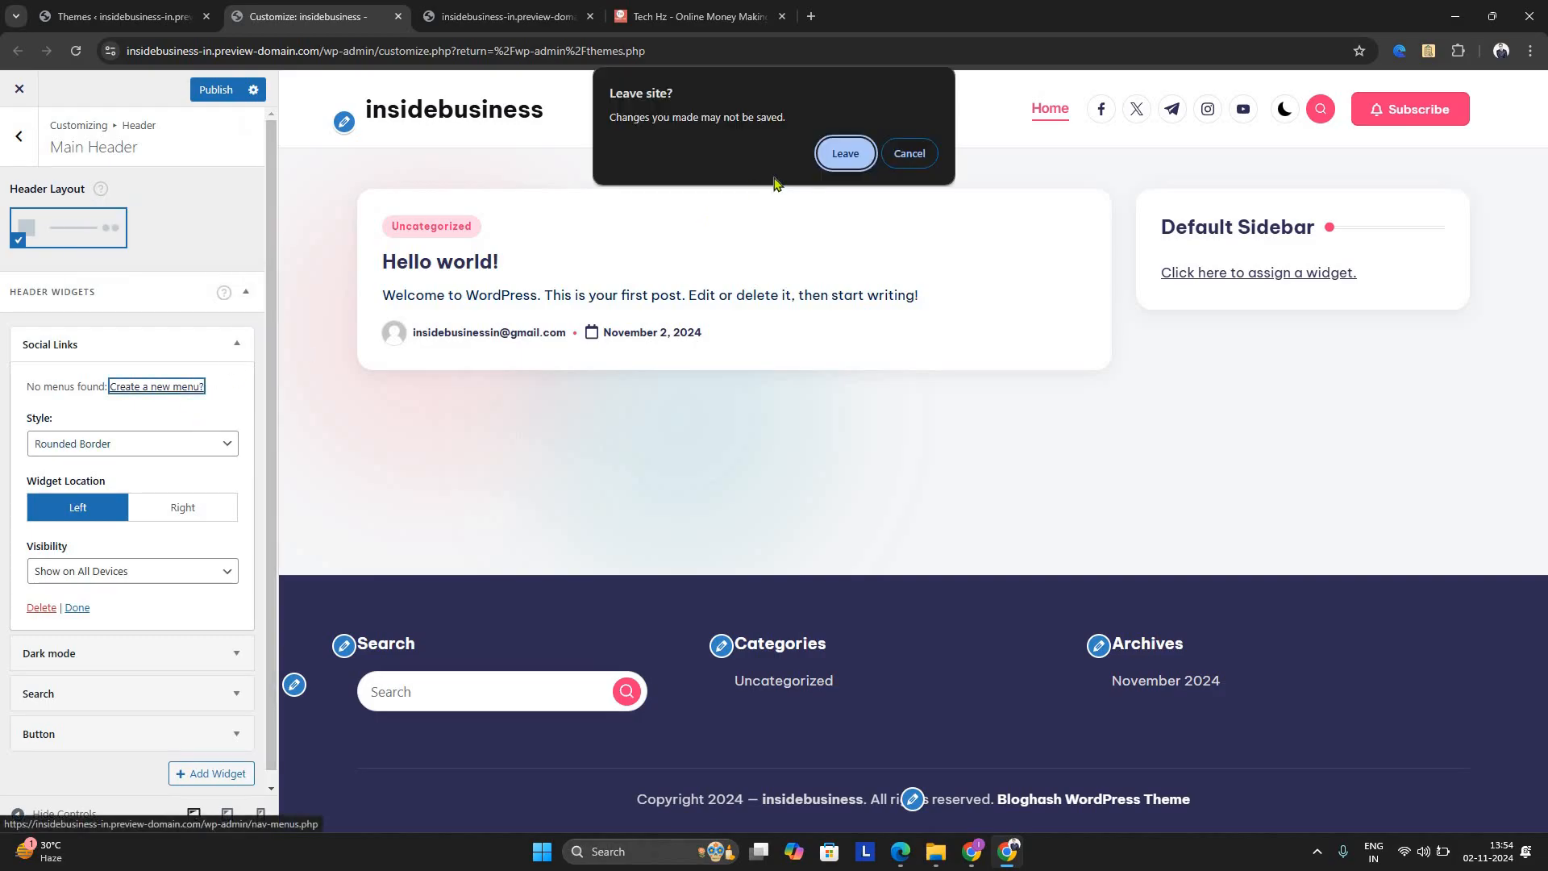
click(845, 154)
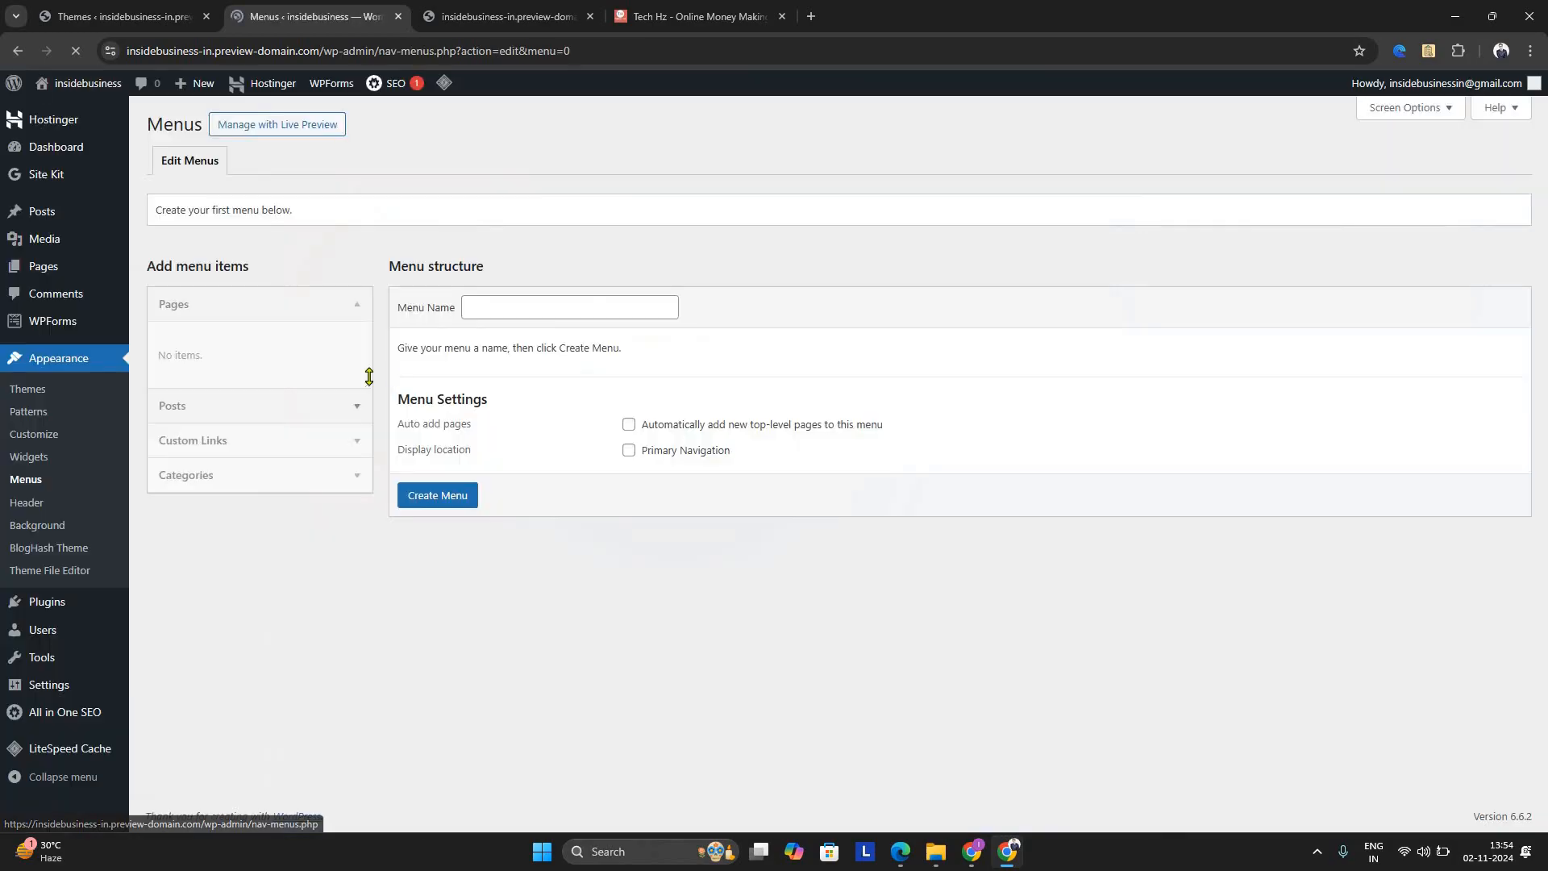
Create a new navigation menu named "menu"
click(456, 501)
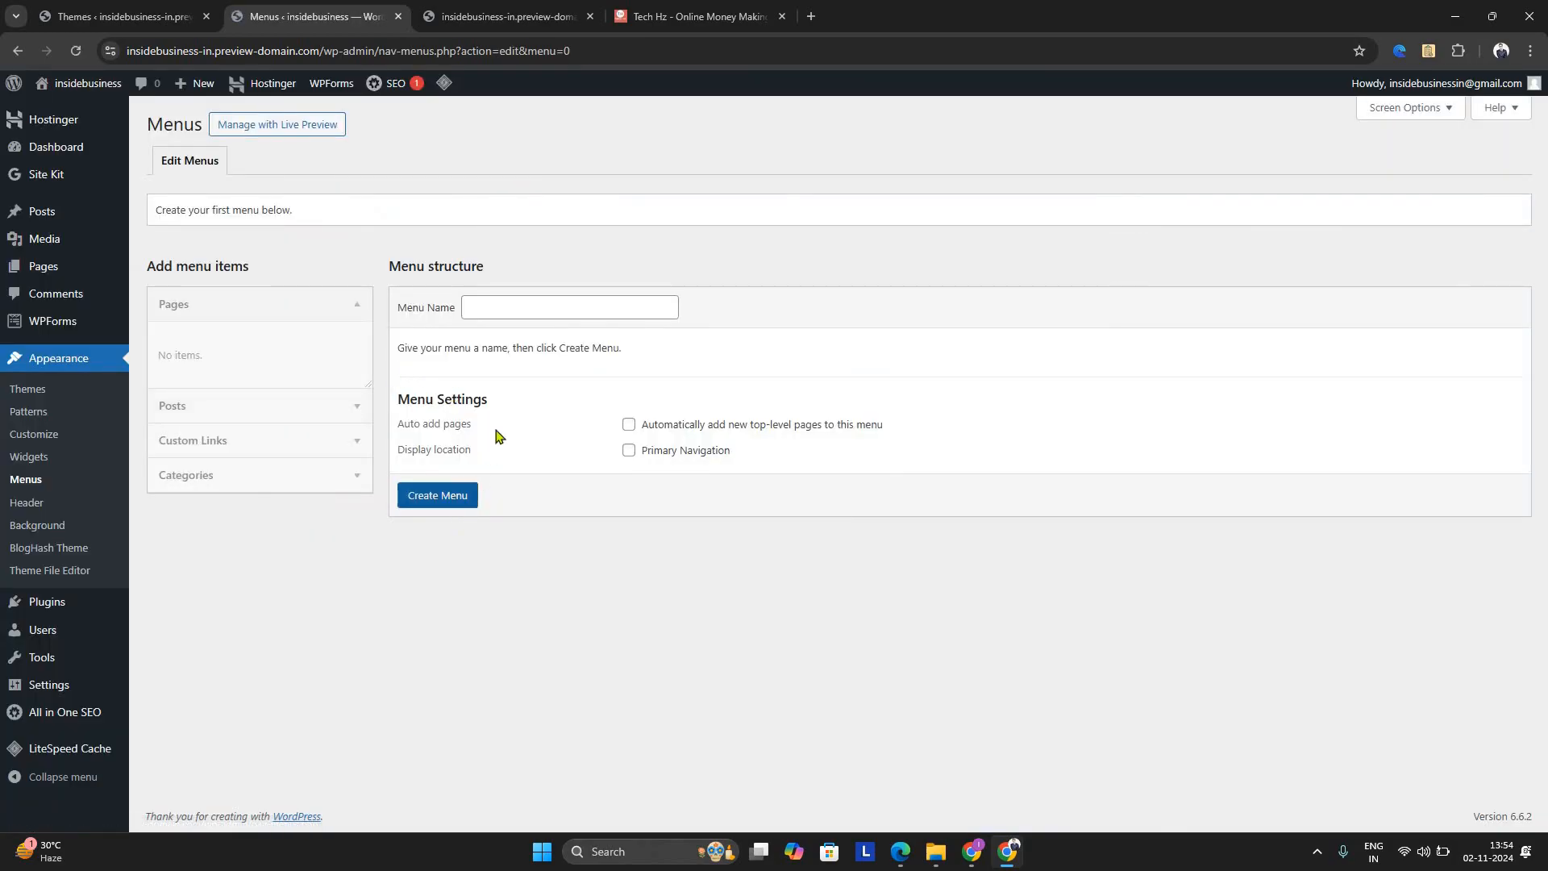
click(511, 303)
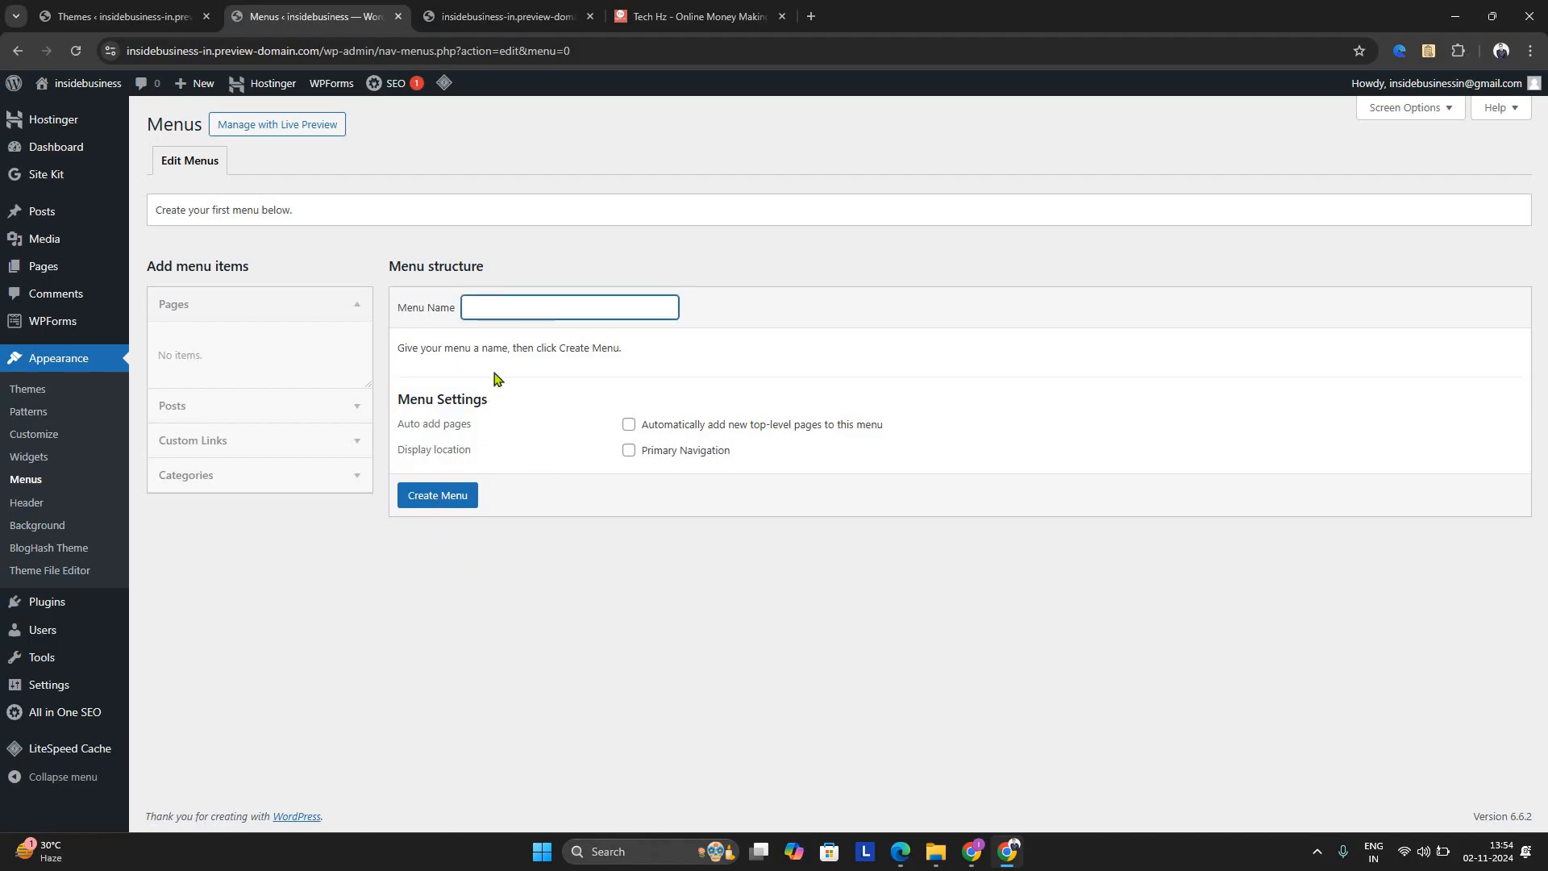
click(438, 496)
click(498, 303)
text(menu)
click(420, 505)
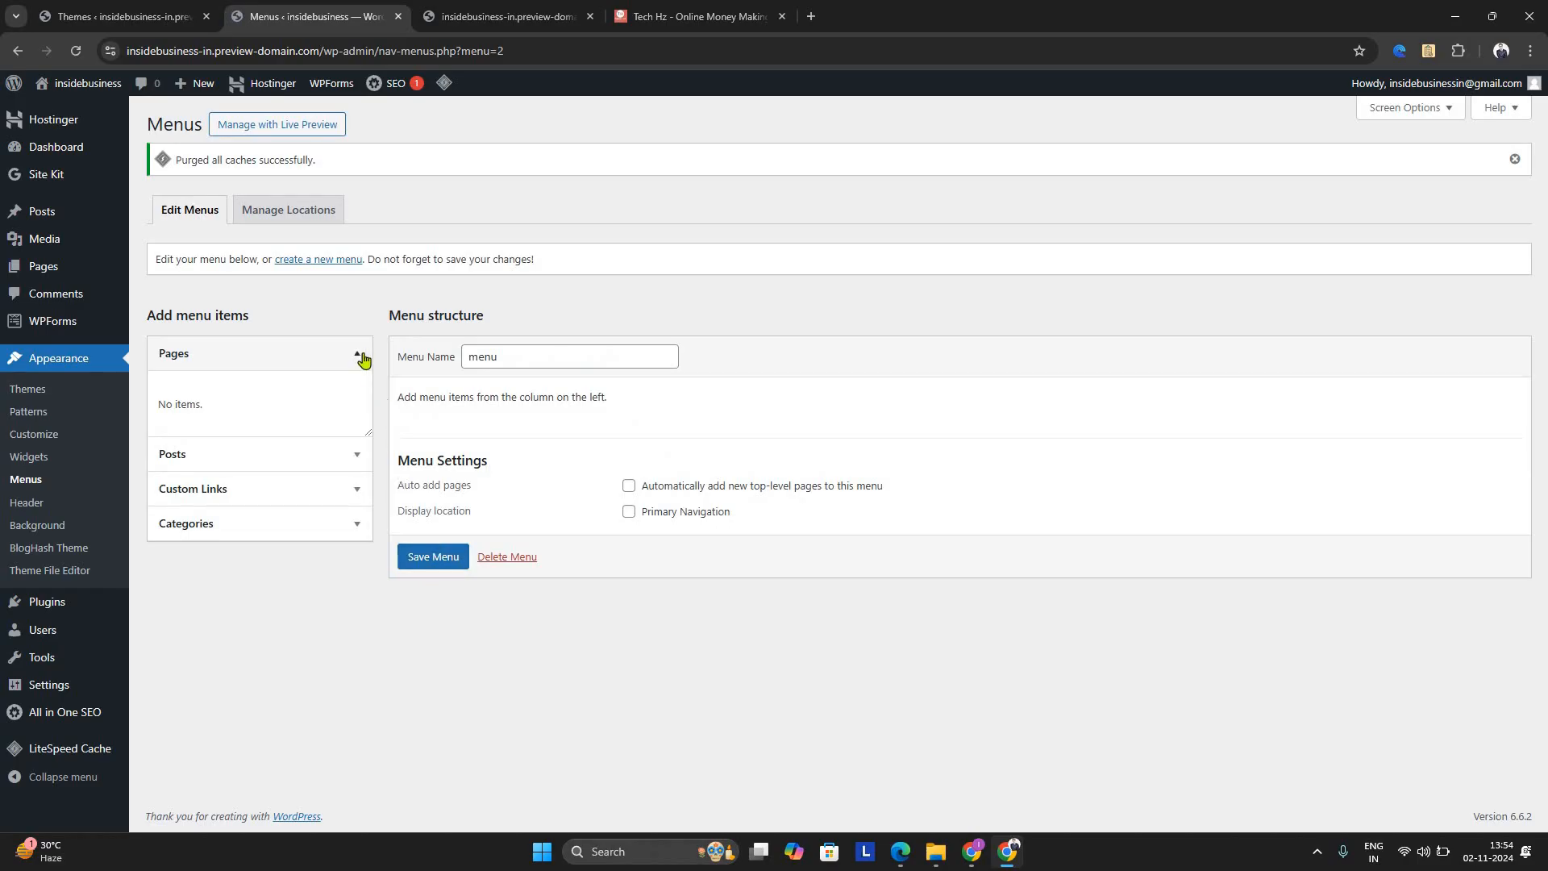
Check the Pages available as menu items and save the new menu
click(359, 355)
click(357, 356)
click(441, 562)
click(443, 561)
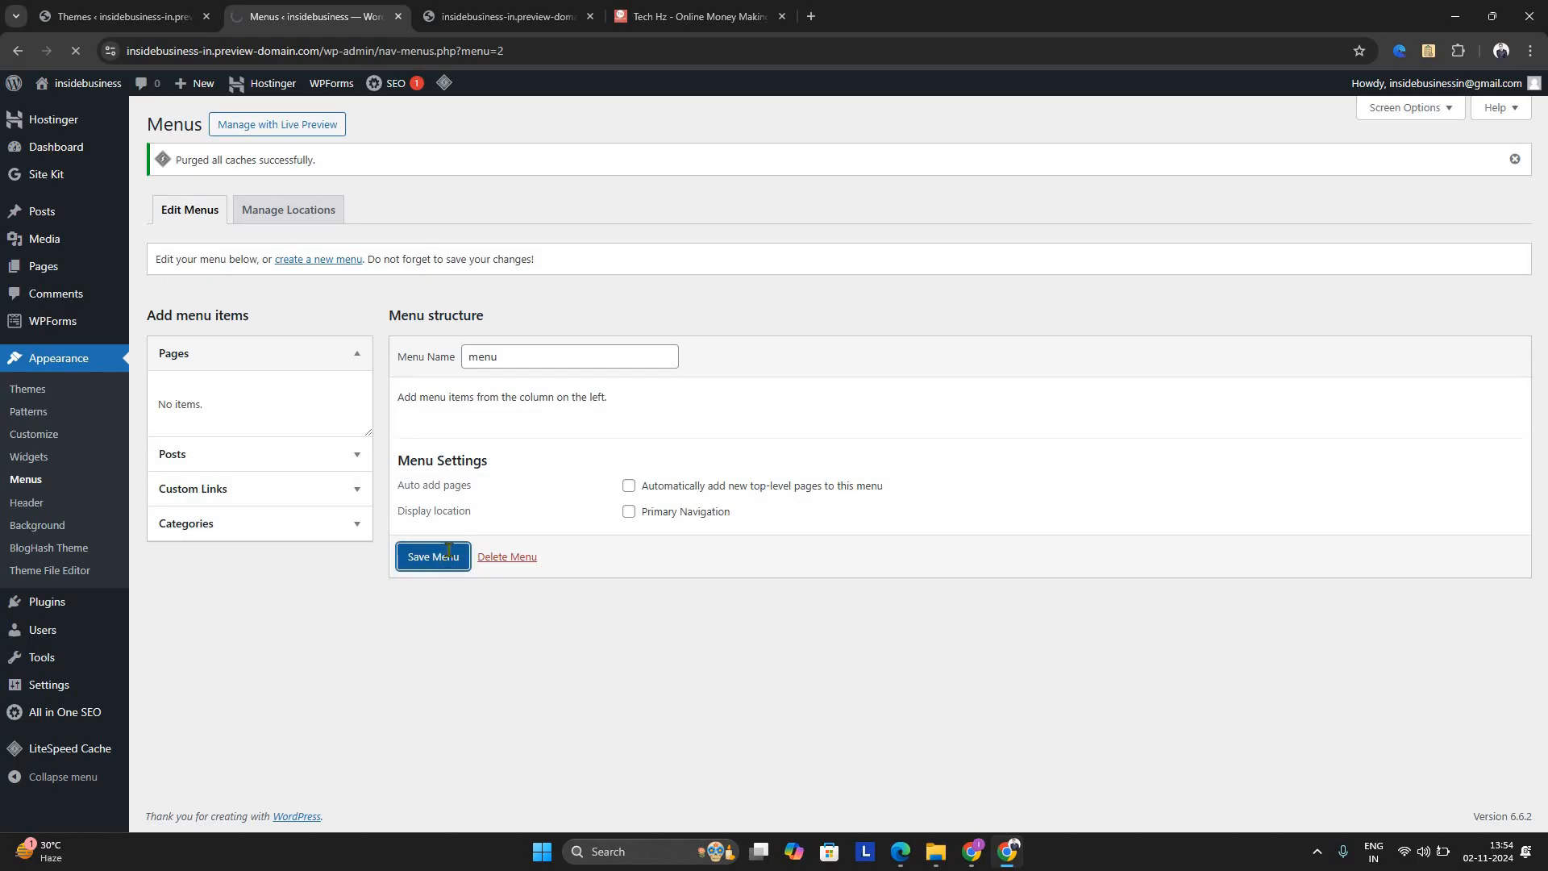
Assign "menu" to the Primary Navigation location, save the change and return to menu editing
click(300, 259)
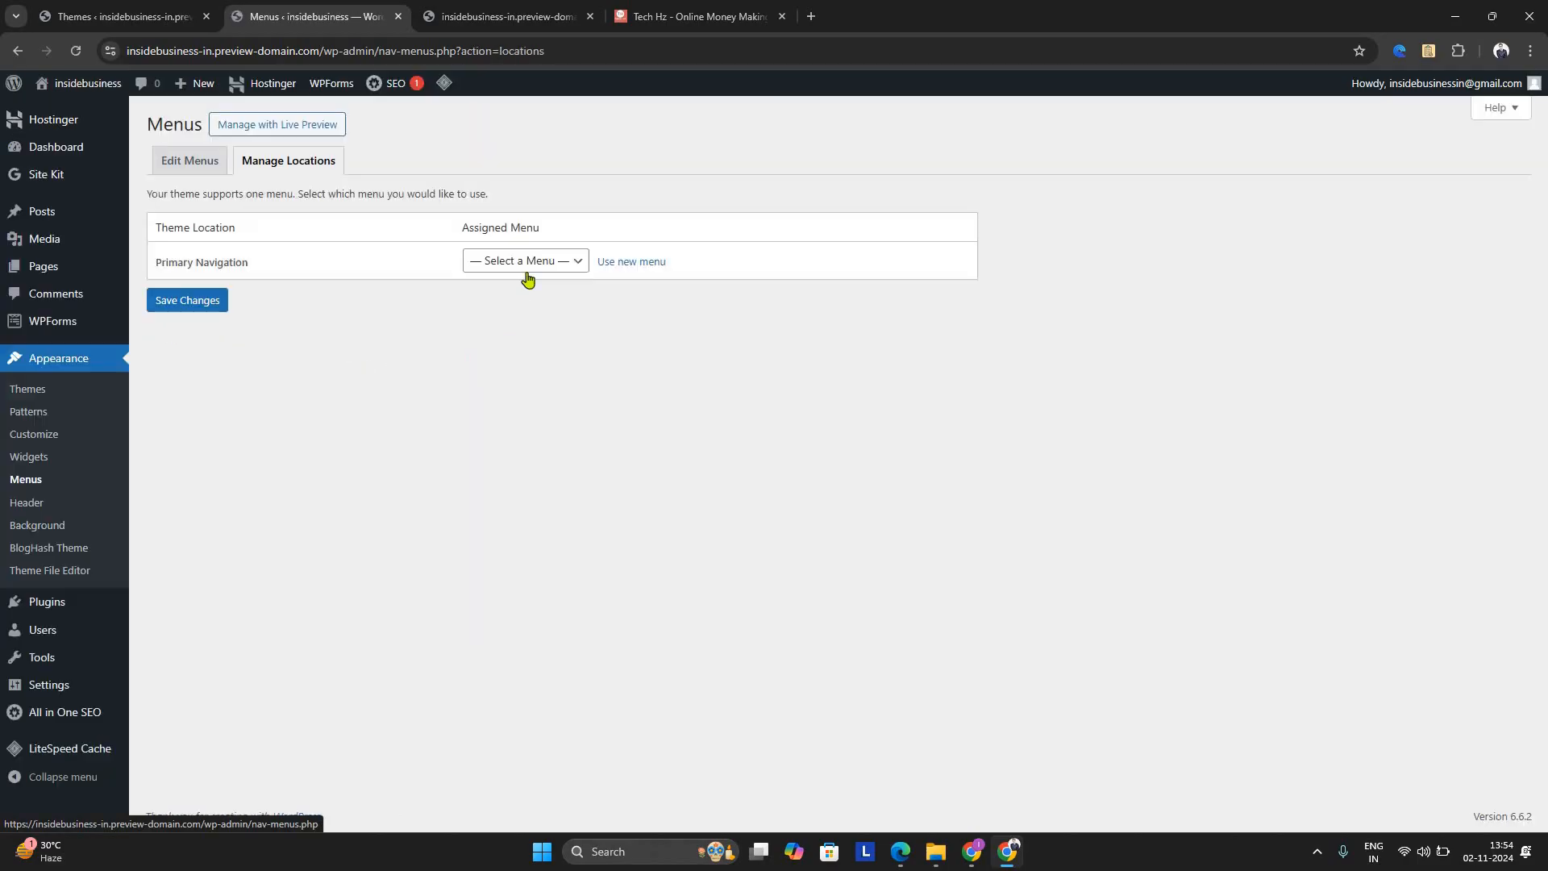
click(524, 261)
click(514, 310)
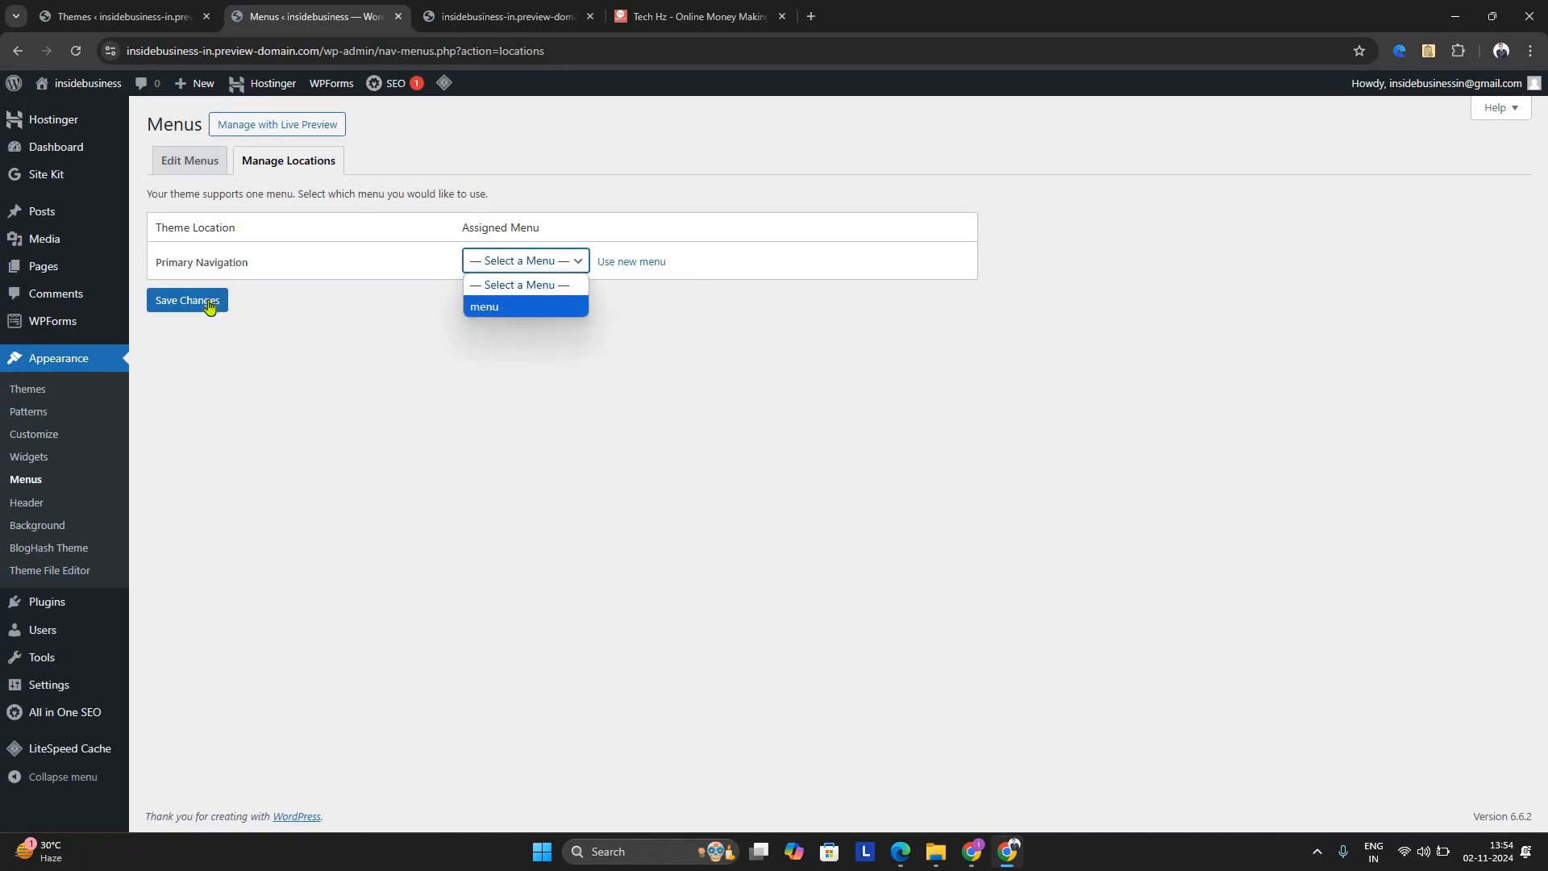
click(209, 304)
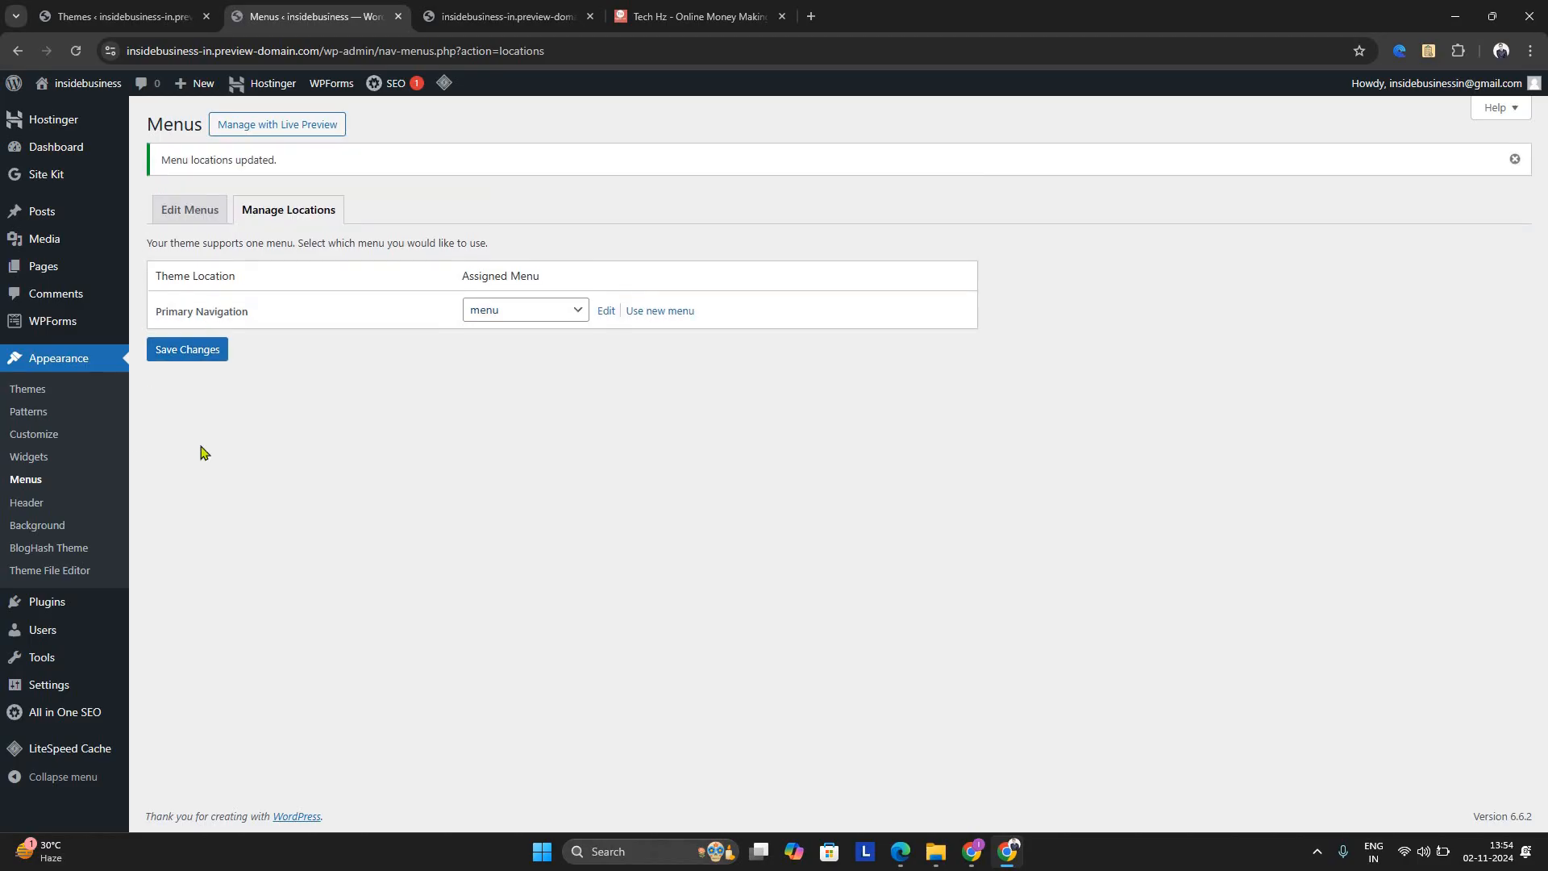
click(201, 210)
Reload the live home page to check its header and return to menu editing
click(504, 16)
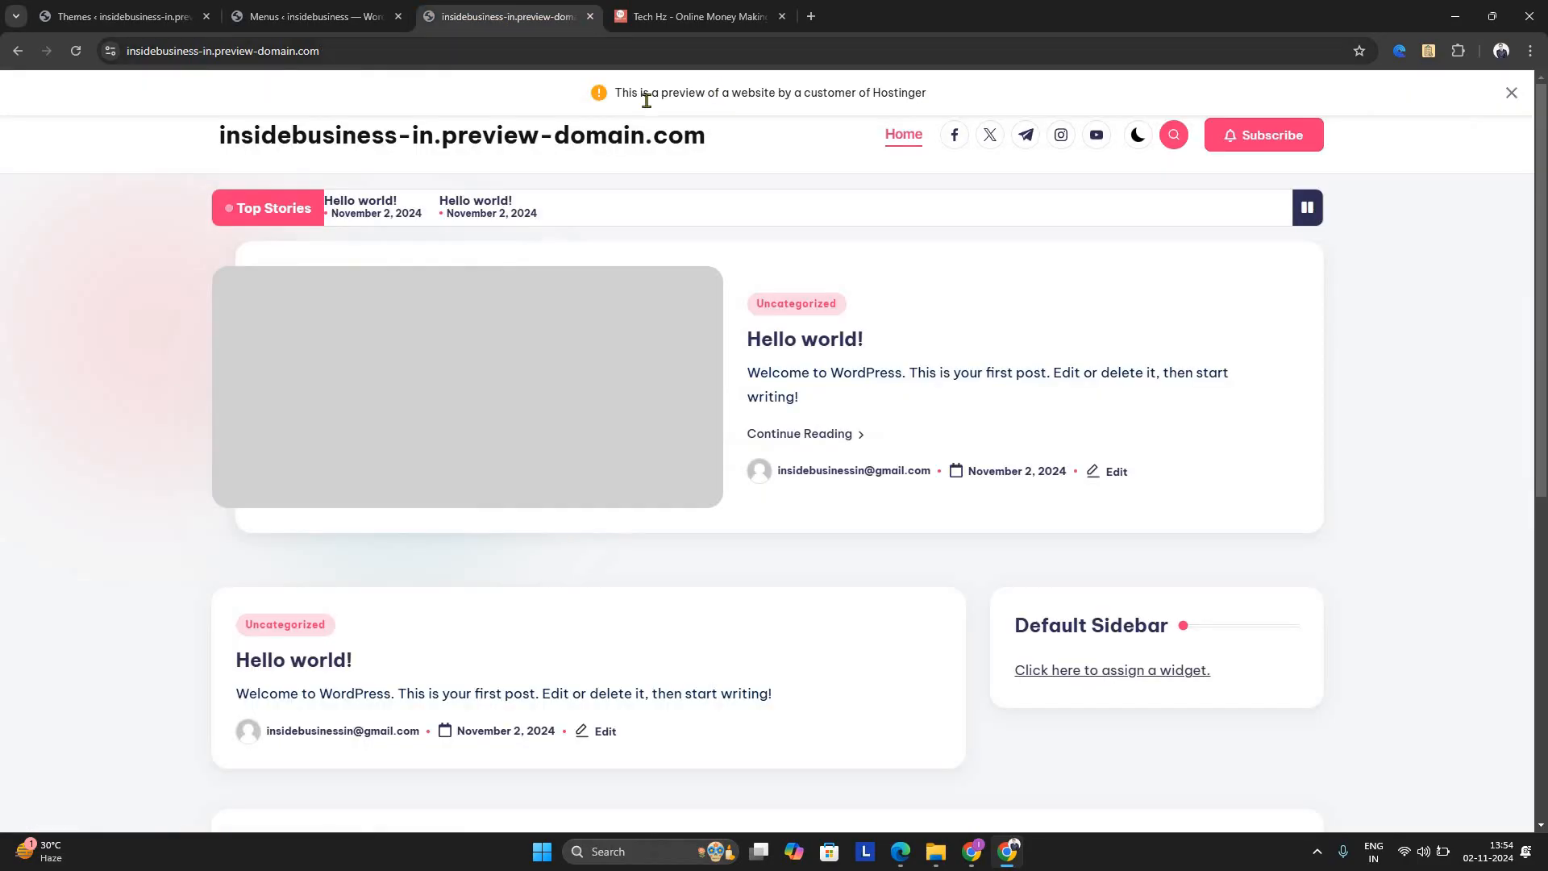
click(79, 52)
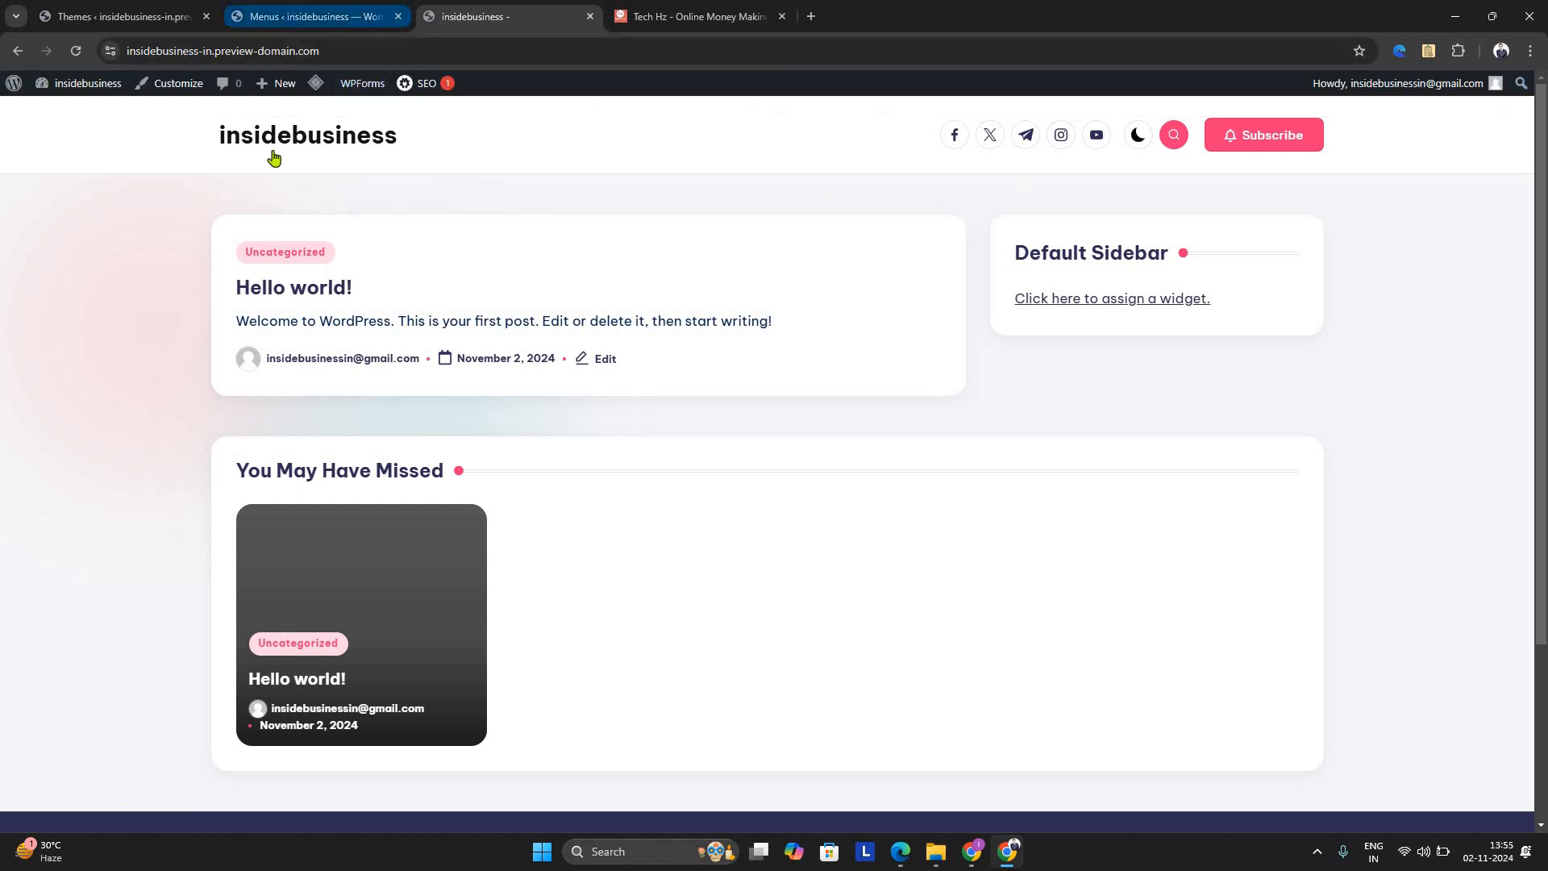
click(307, 16)
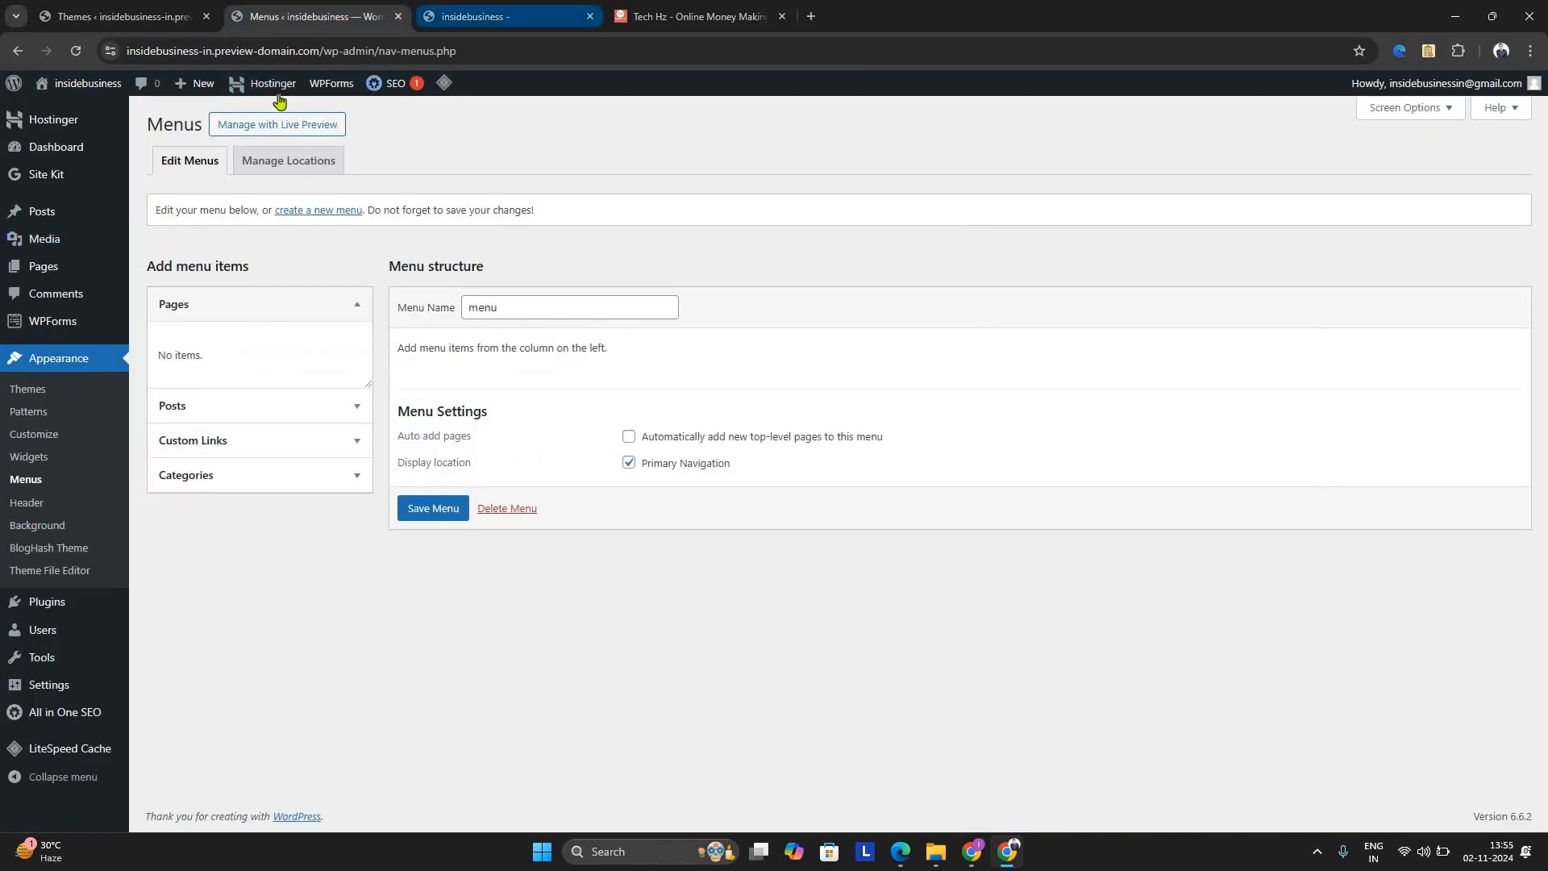
Open the live home page in the customizer, dismiss the preview notice and show the Main Header settings
click(476, 16)
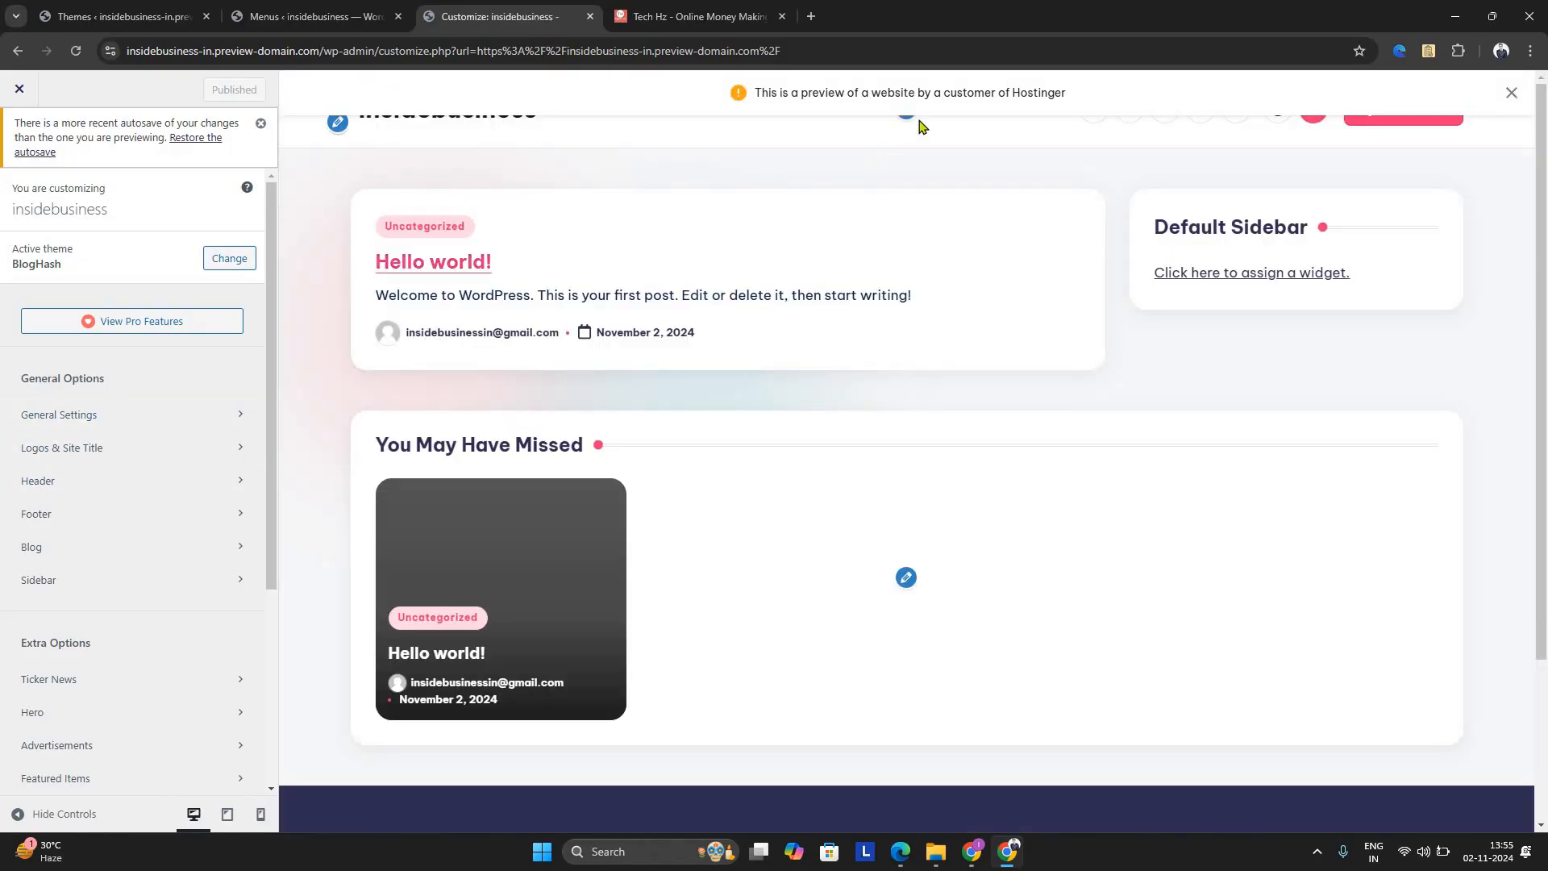
click(1509, 102)
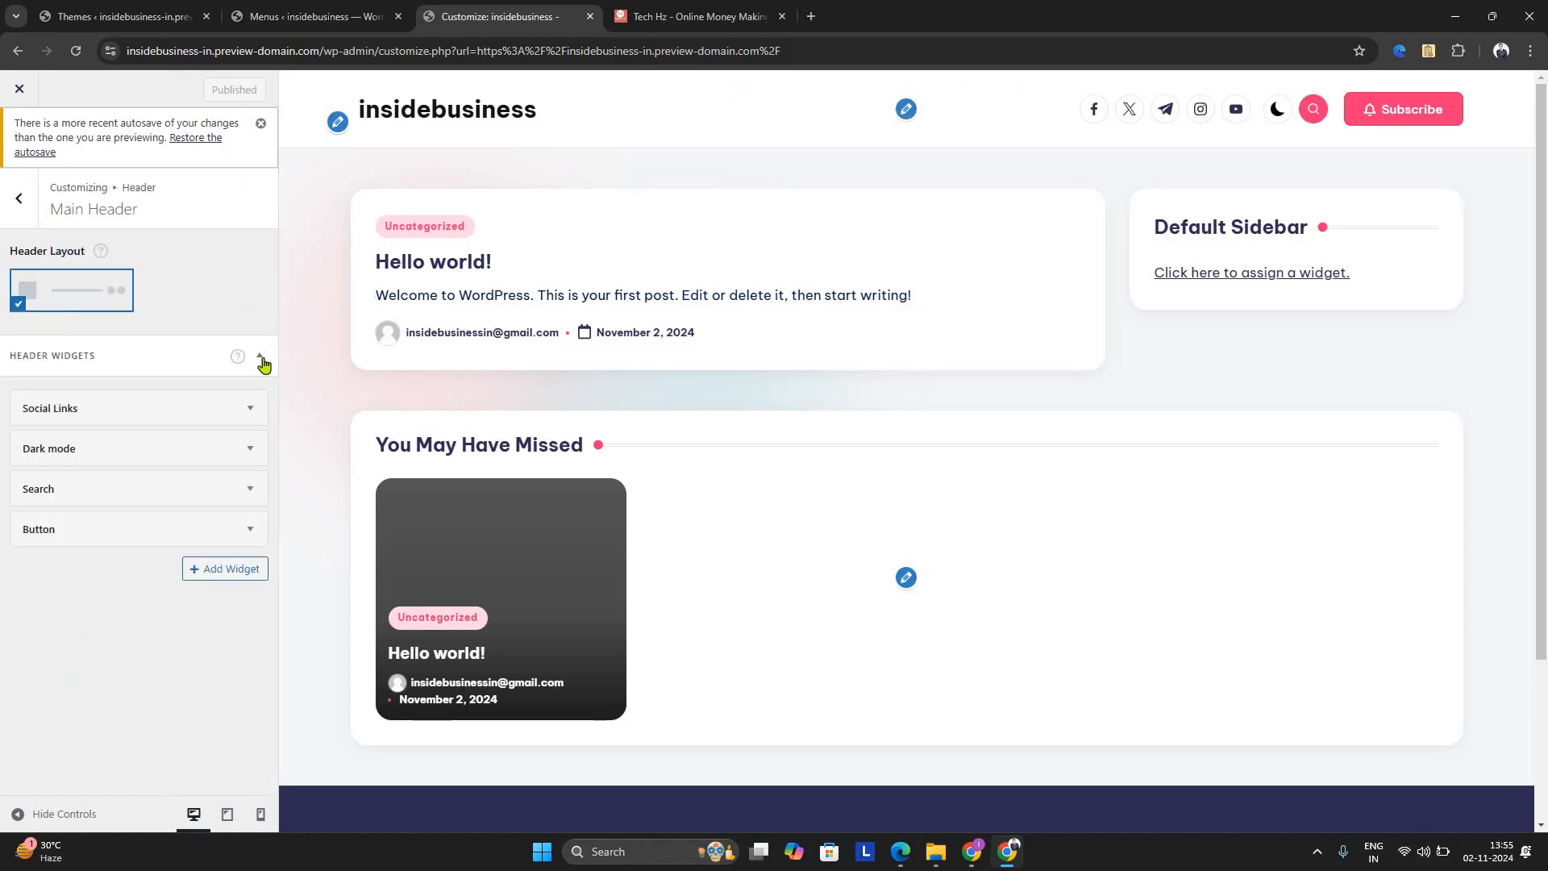
Examine the header widgets that can be added and the settings of the Button, Search and Dark mode widgets
click(246, 573)
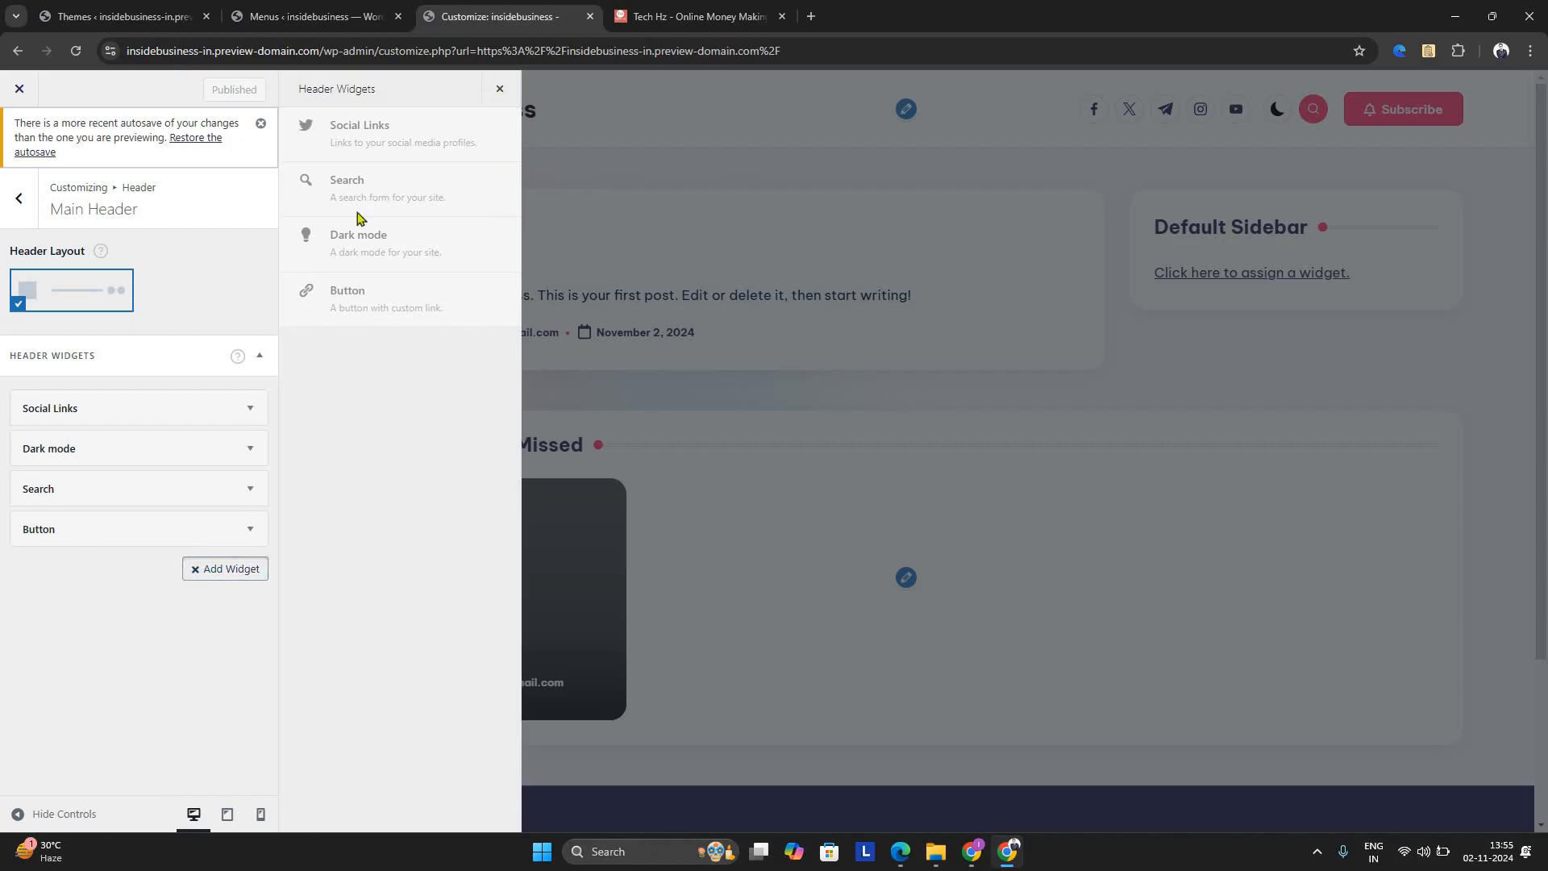
click(114, 538)
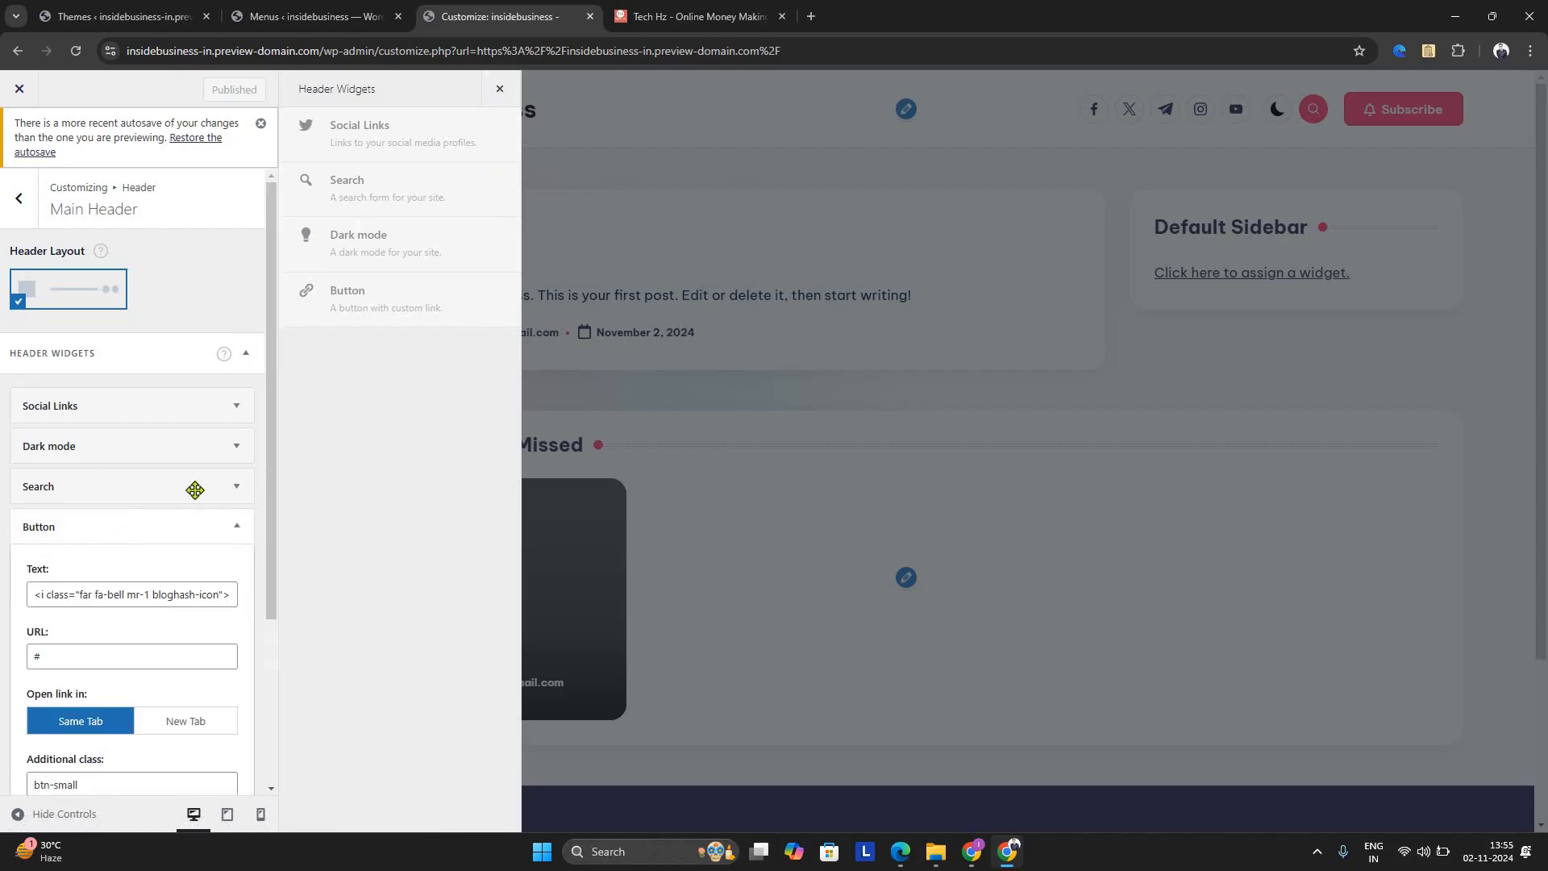
click(239, 511)
click(246, 488)
click(248, 447)
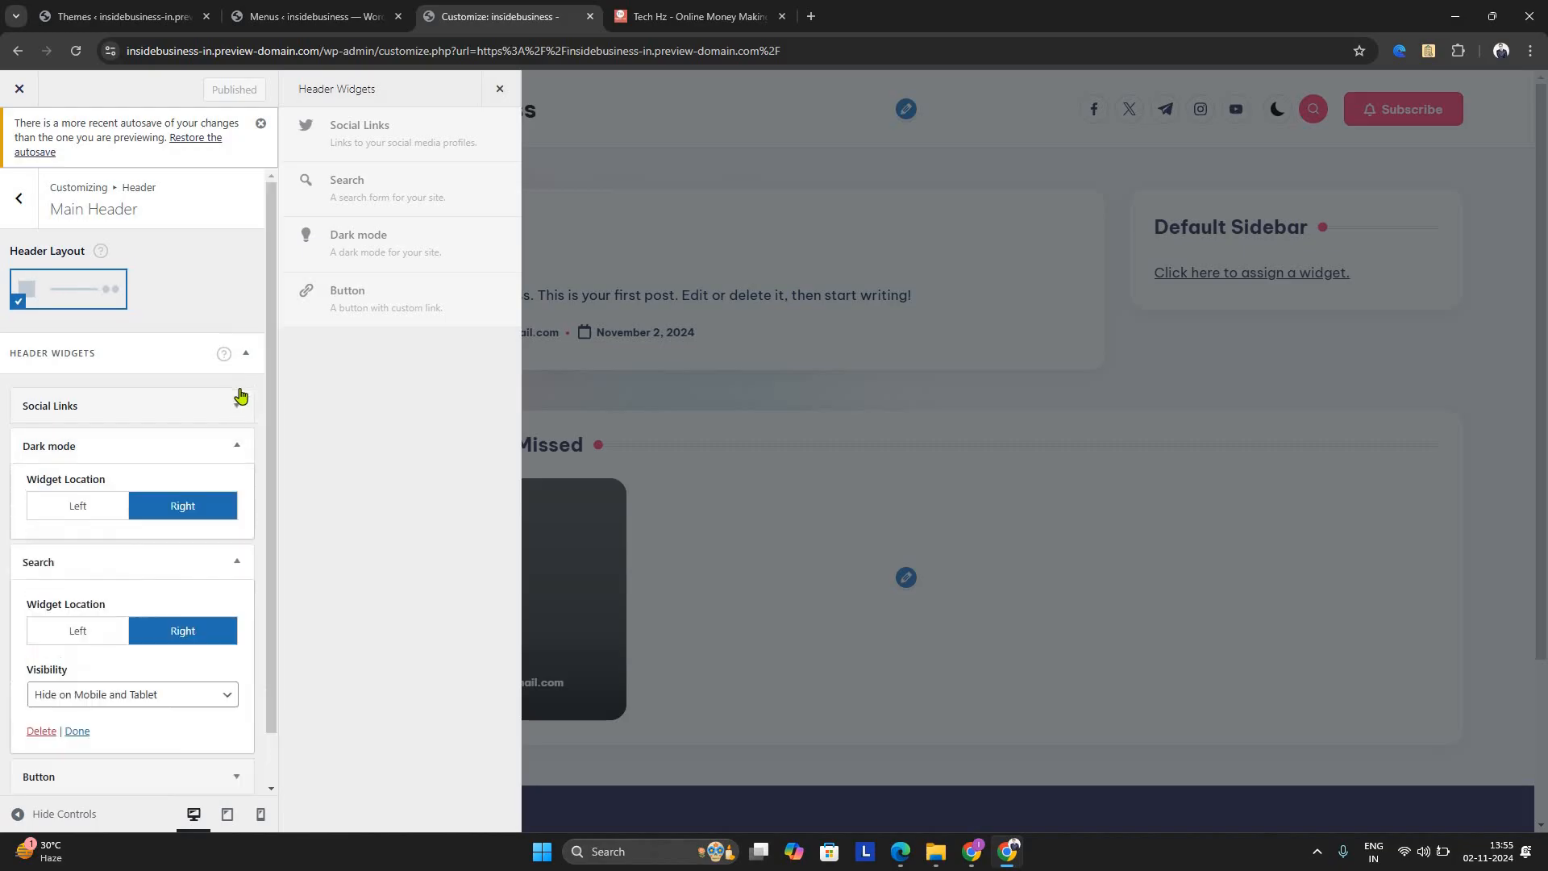
Assign "menu" to the Social Links header widget, keep it shown on all devices and publish the change
click(239, 394)
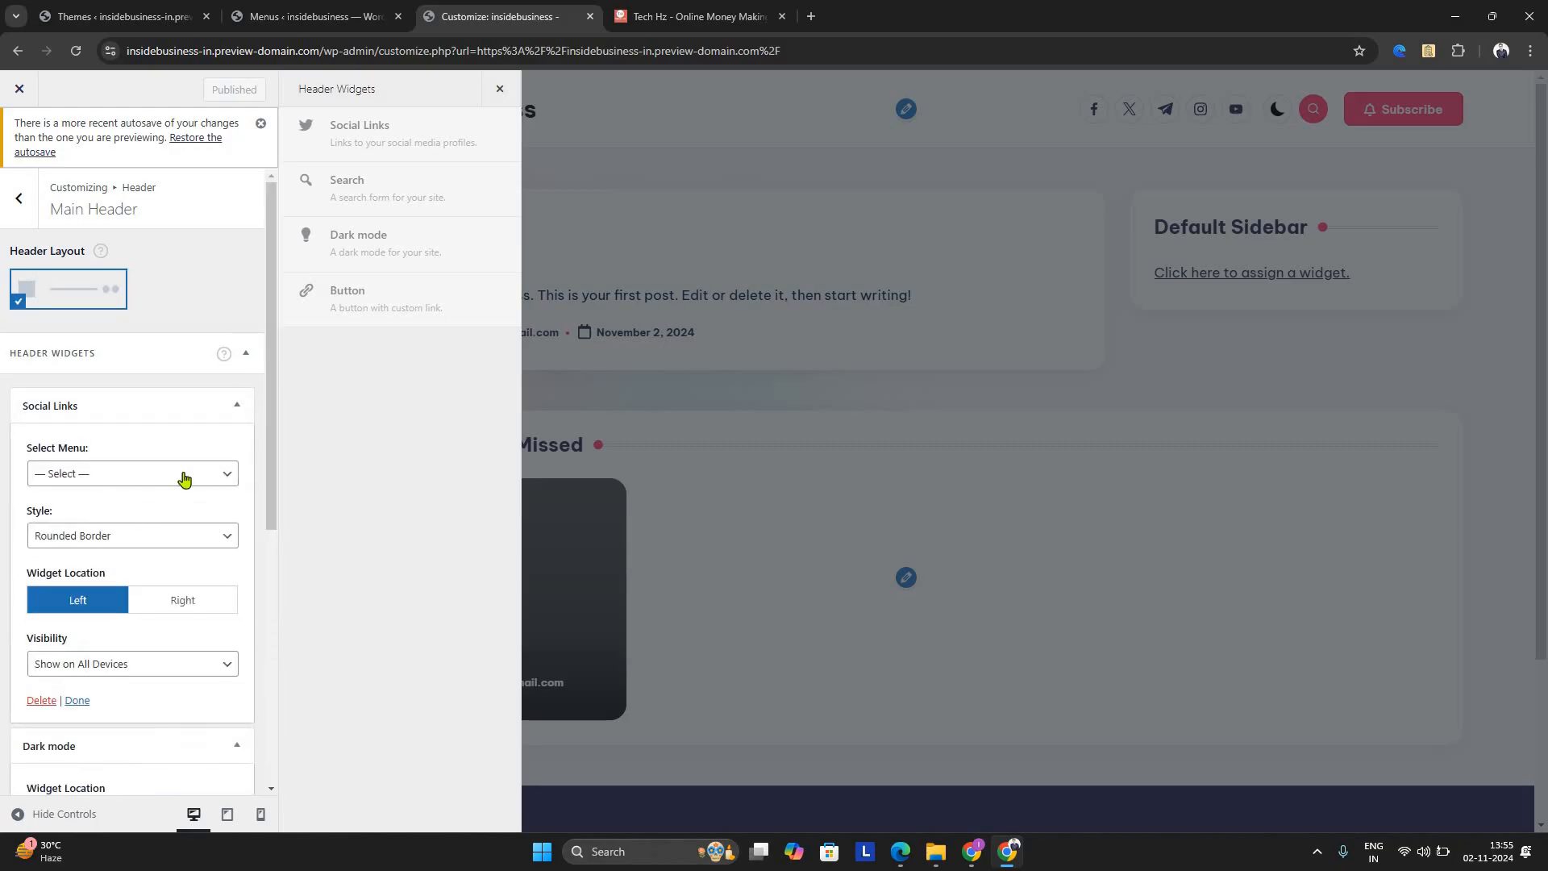
click(183, 478)
click(213, 504)
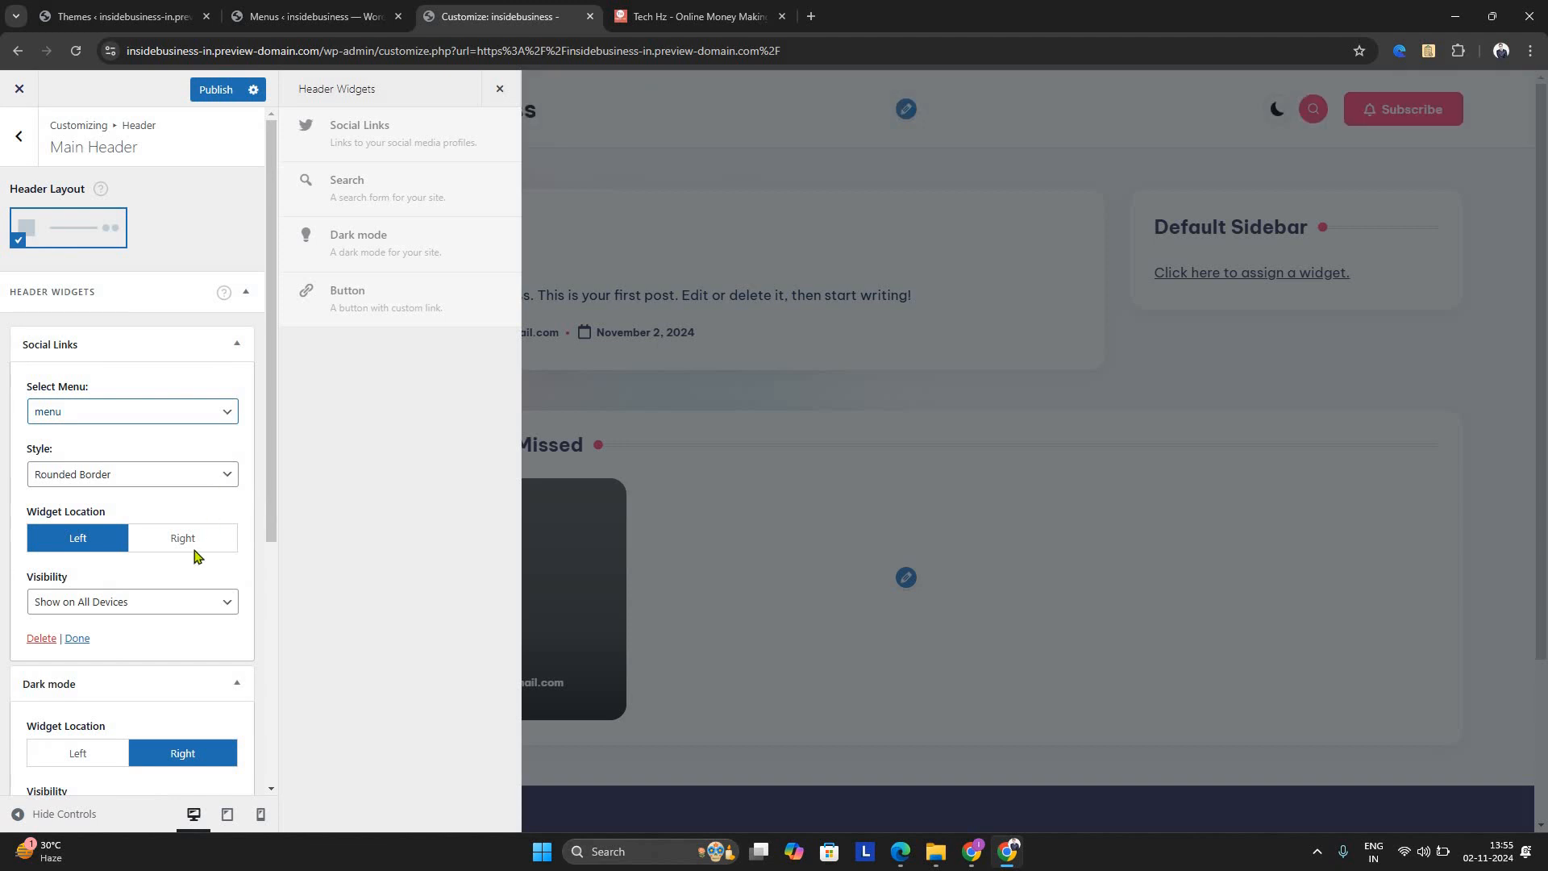
click(202, 608)
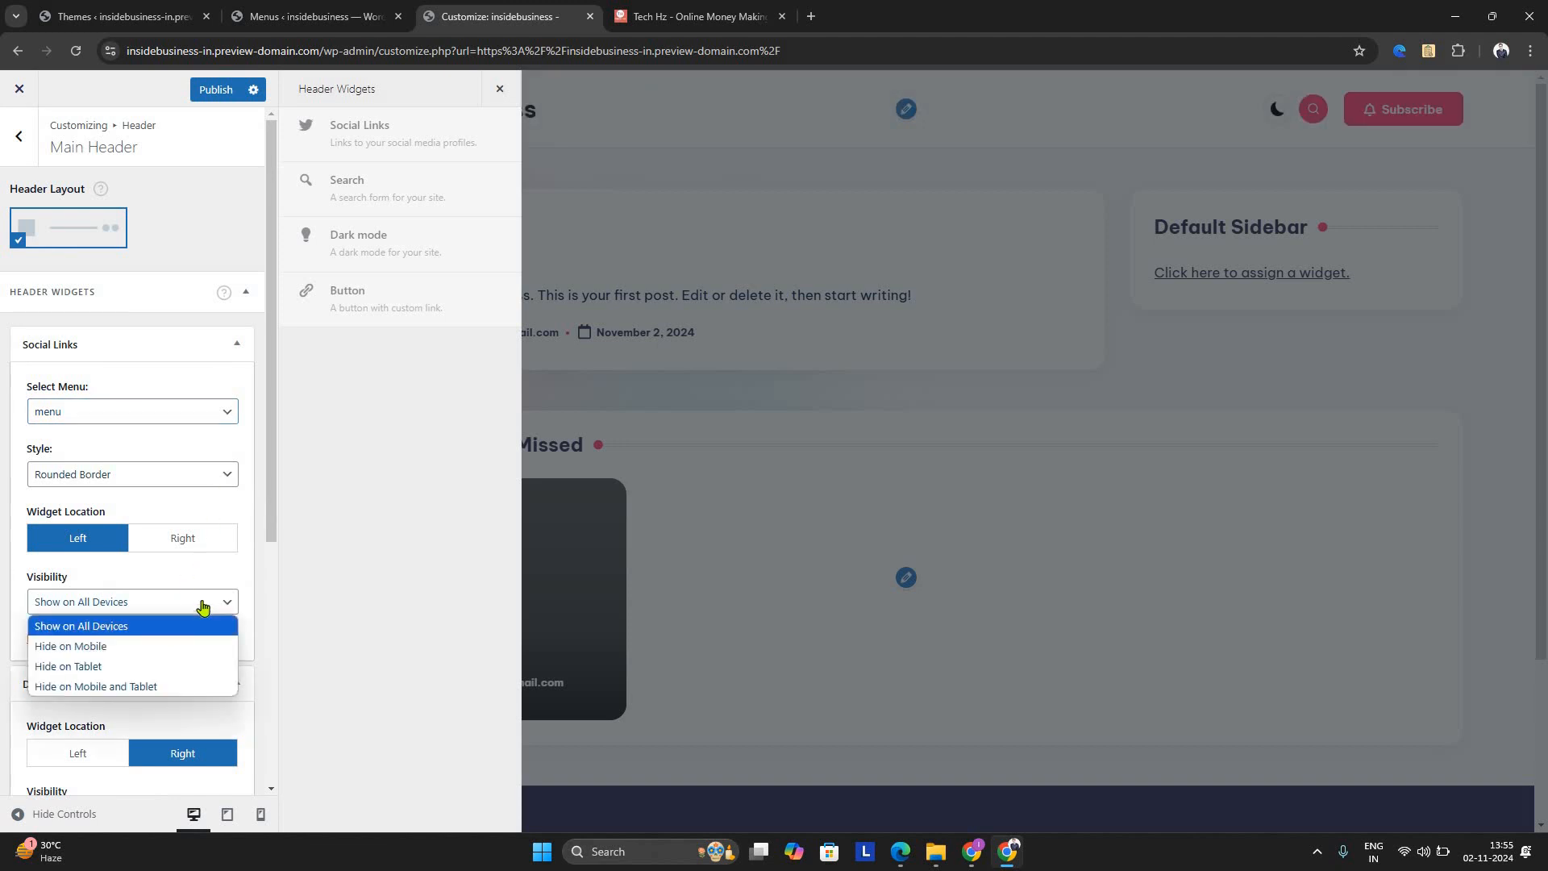
click(225, 91)
click(224, 92)
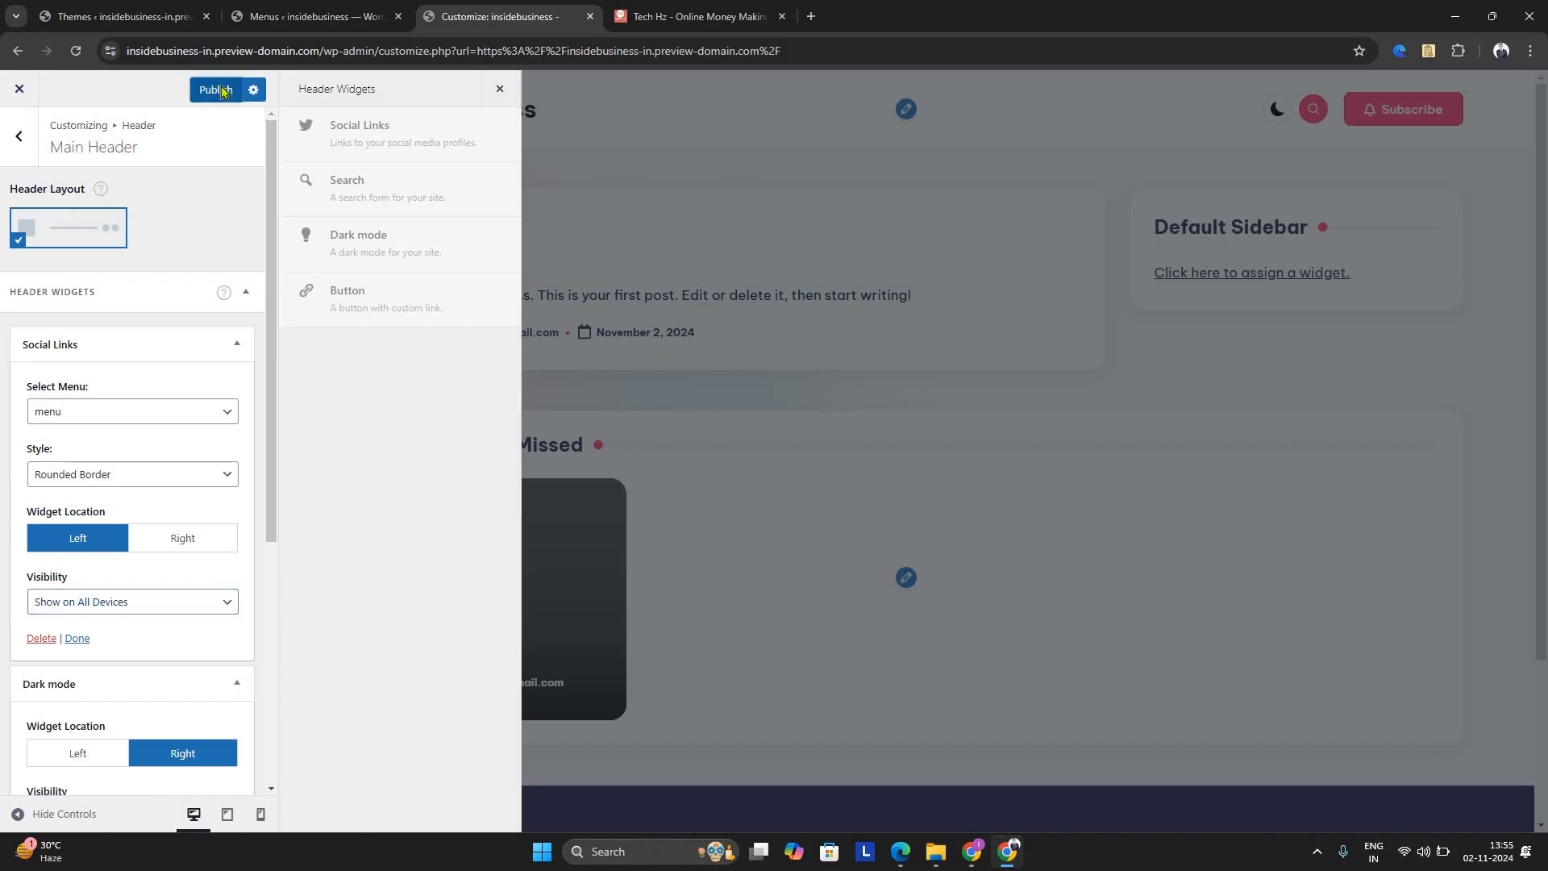
Return to menu editing, enable automatically adding new top-level pages to "menu" and save it
click(370, 16)
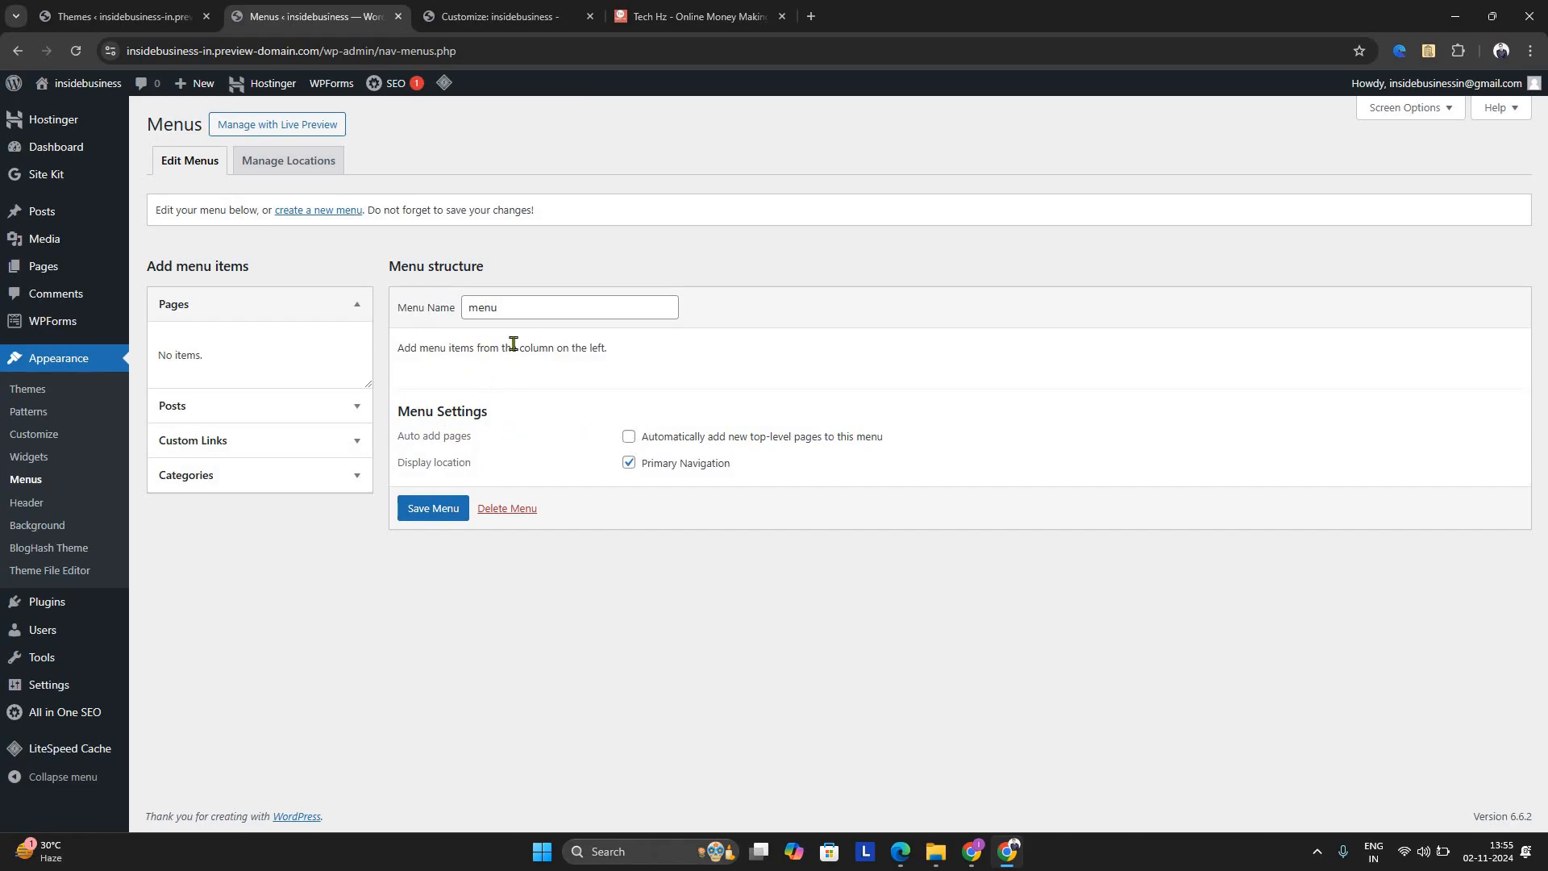
click(521, 302)
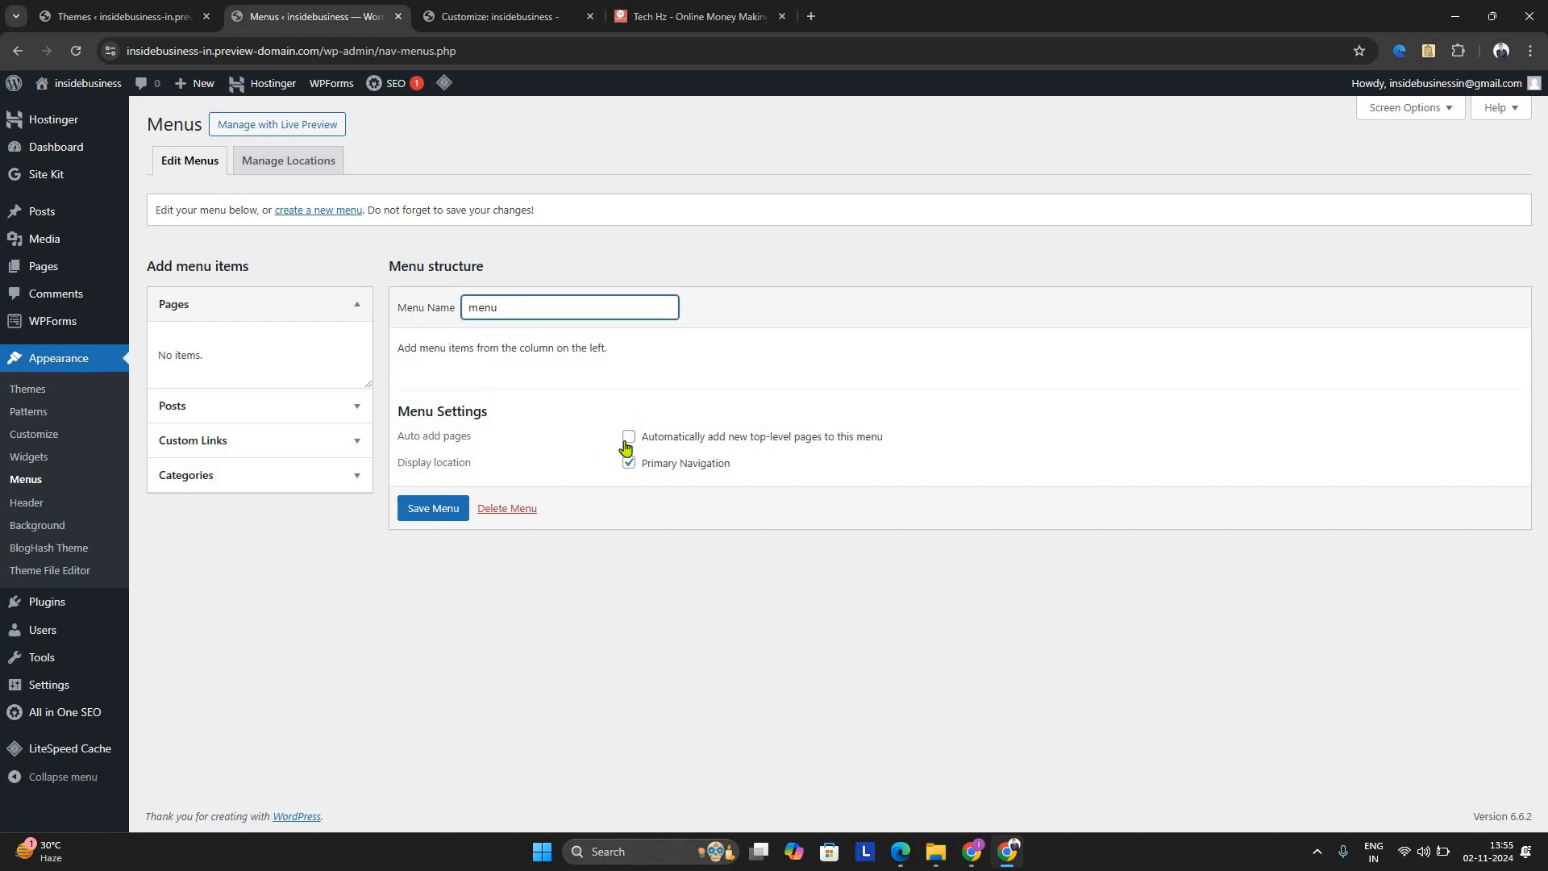
click(628, 444)
click(445, 514)
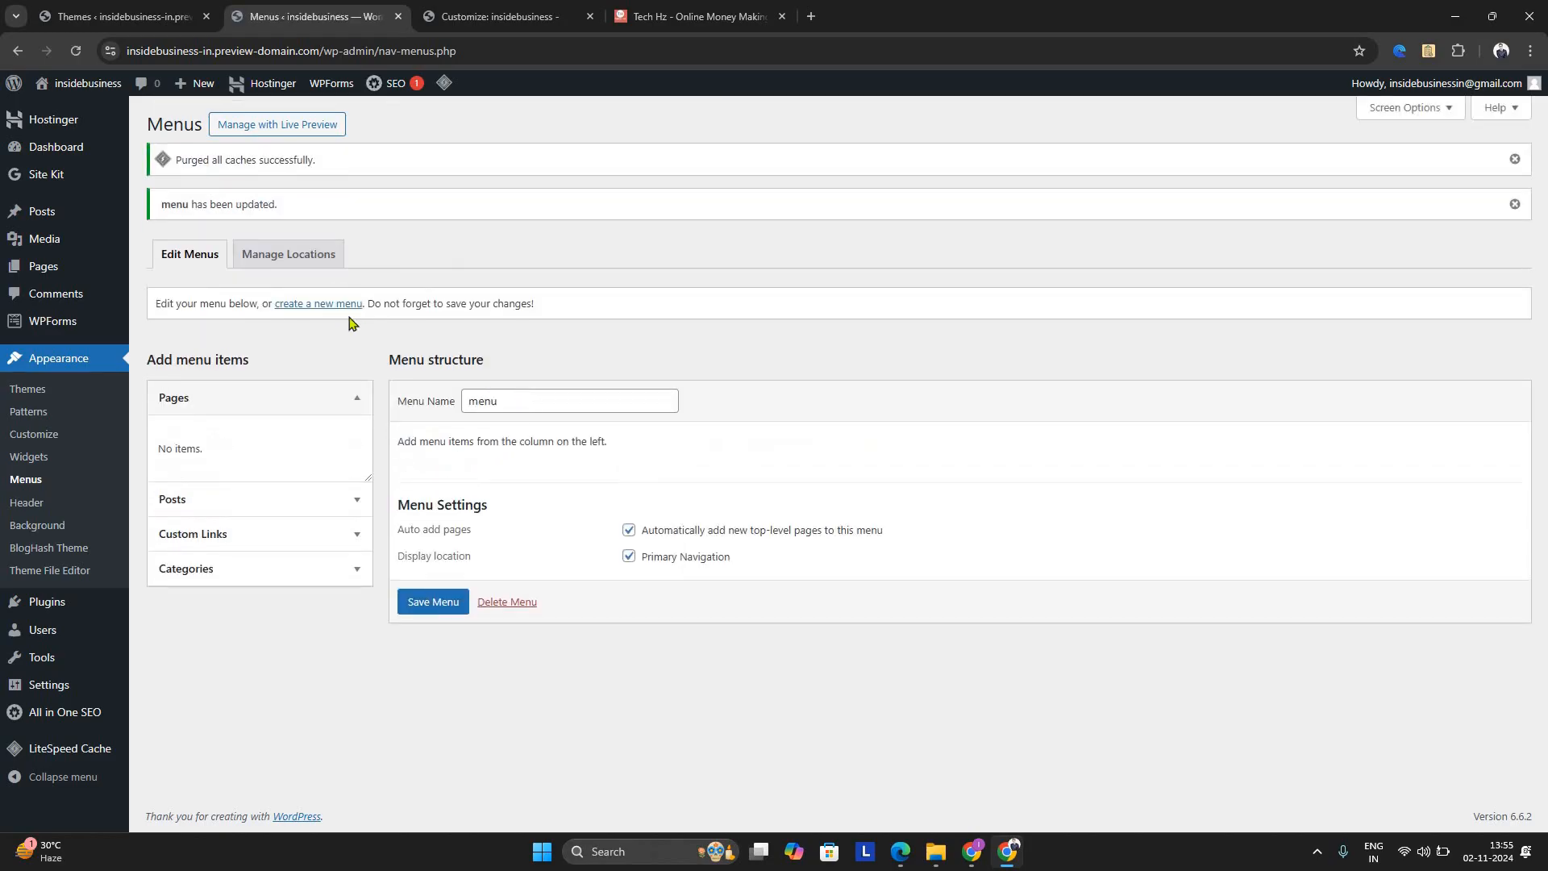
Try to create a new menu named "menu"
click(345, 306)
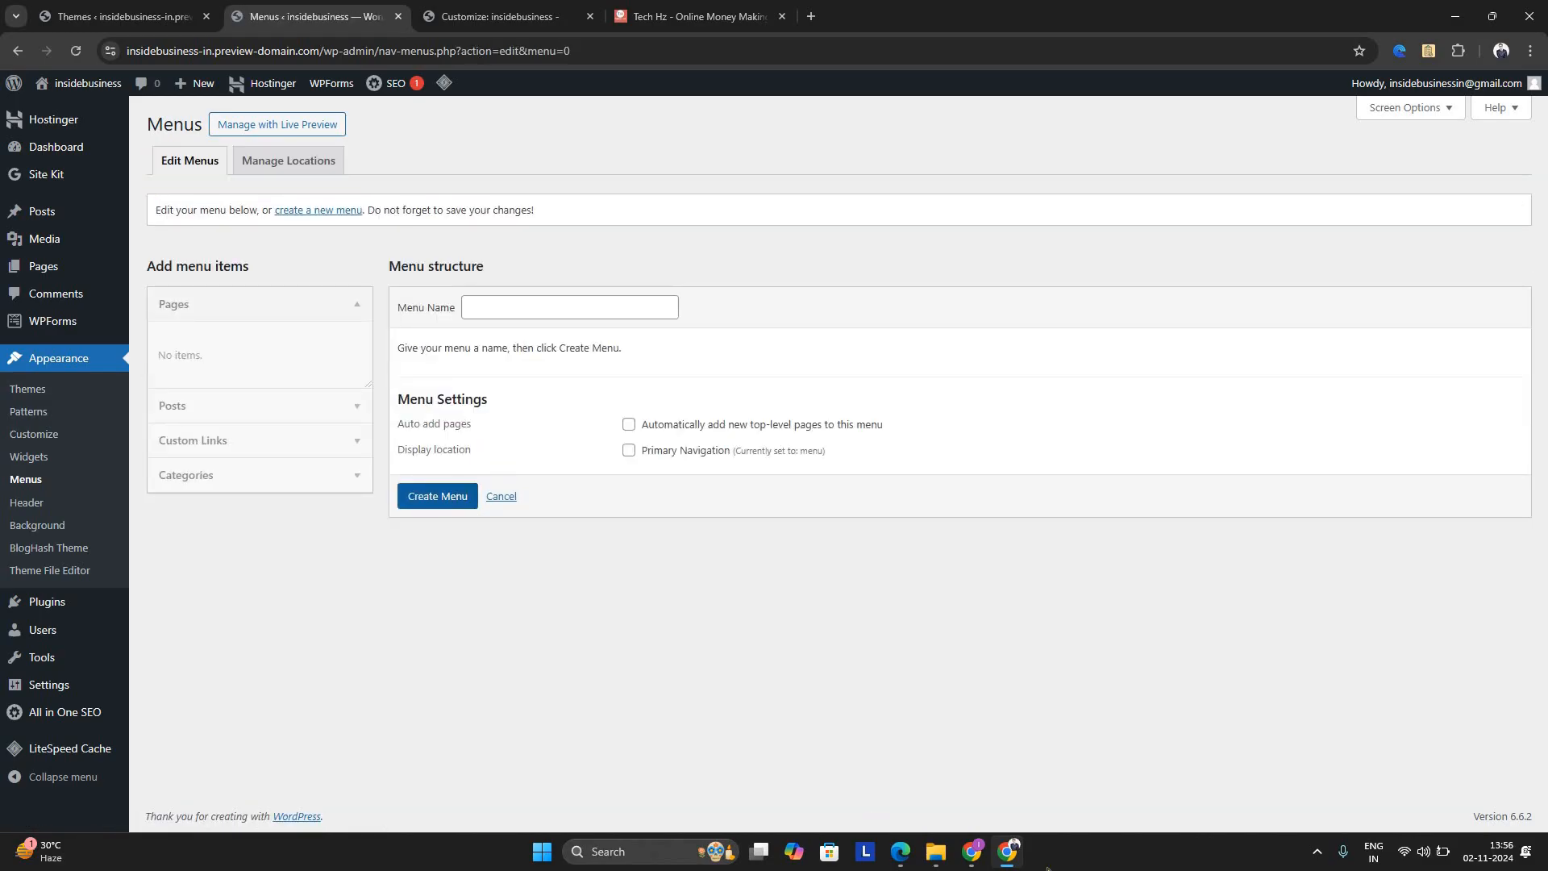
click(470, 506)
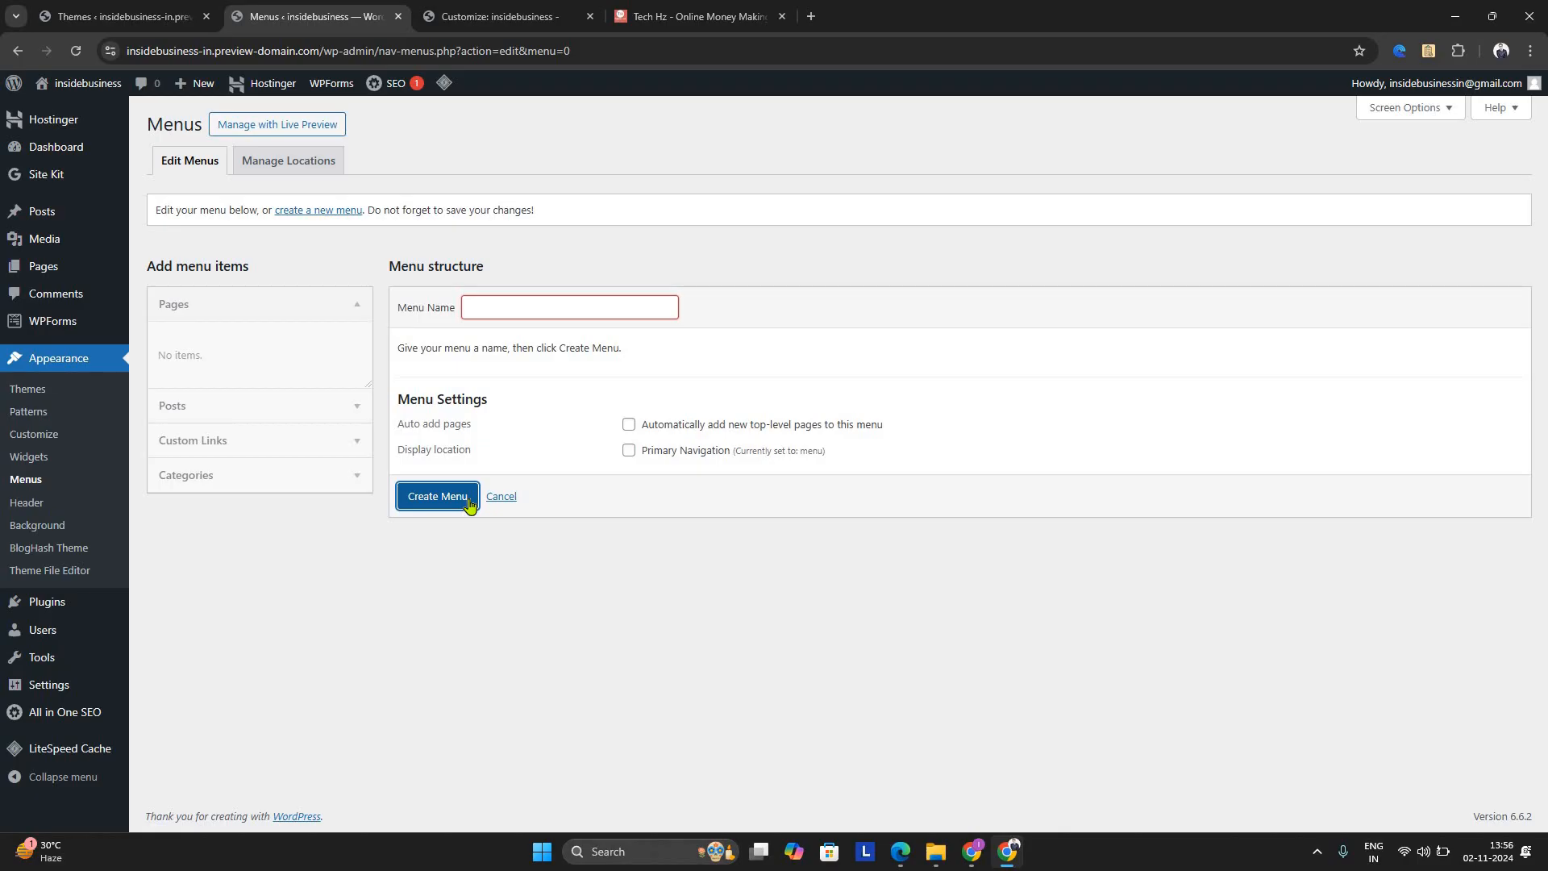
click(493, 319)
click(492, 319)
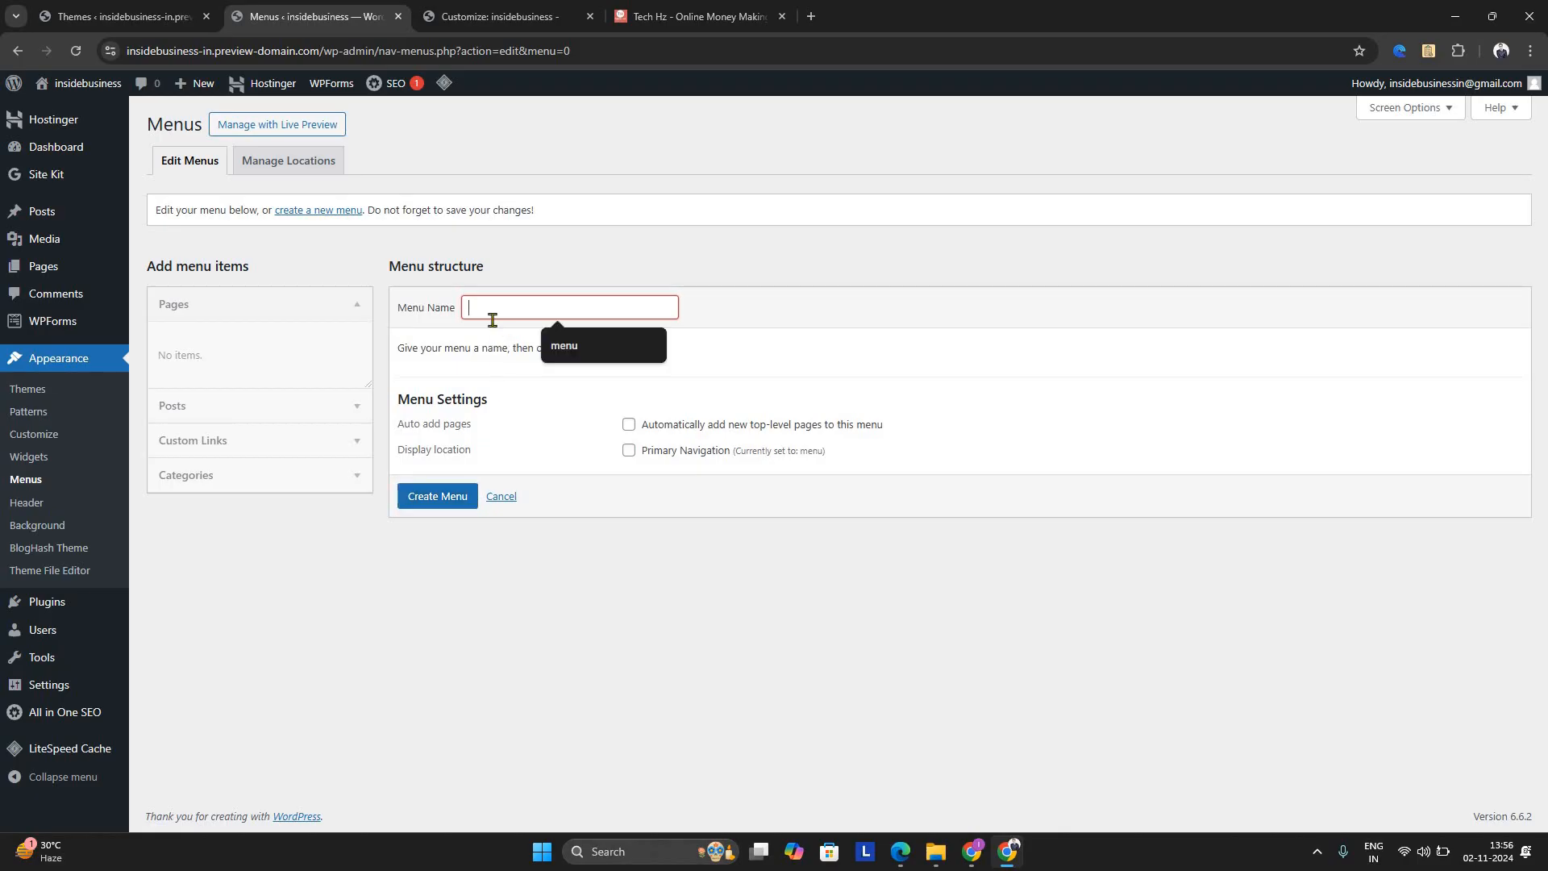
text(menu)
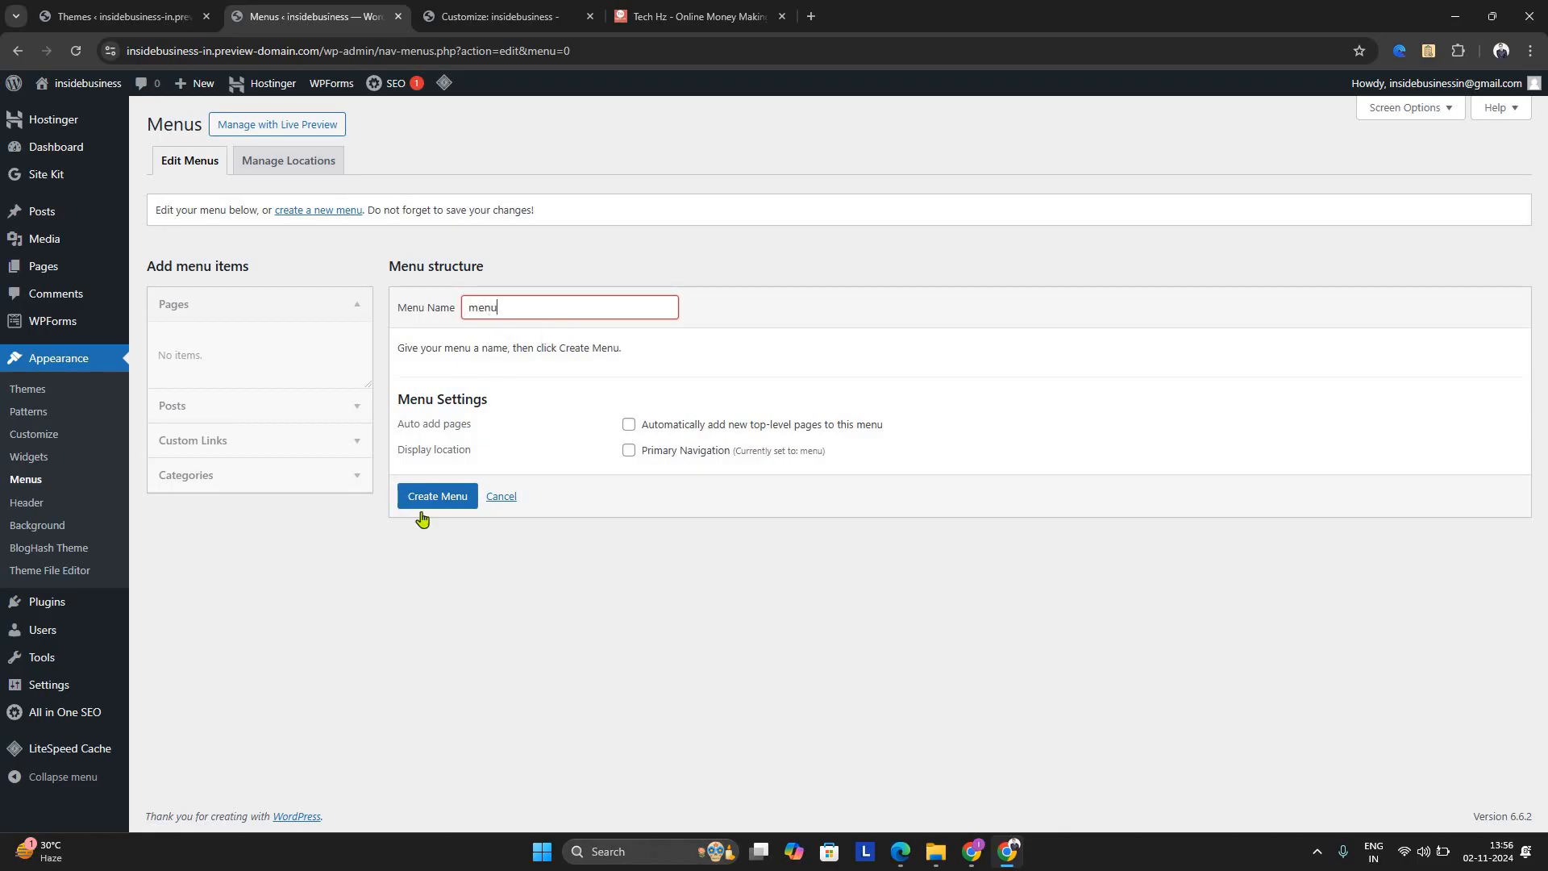
click(452, 500)
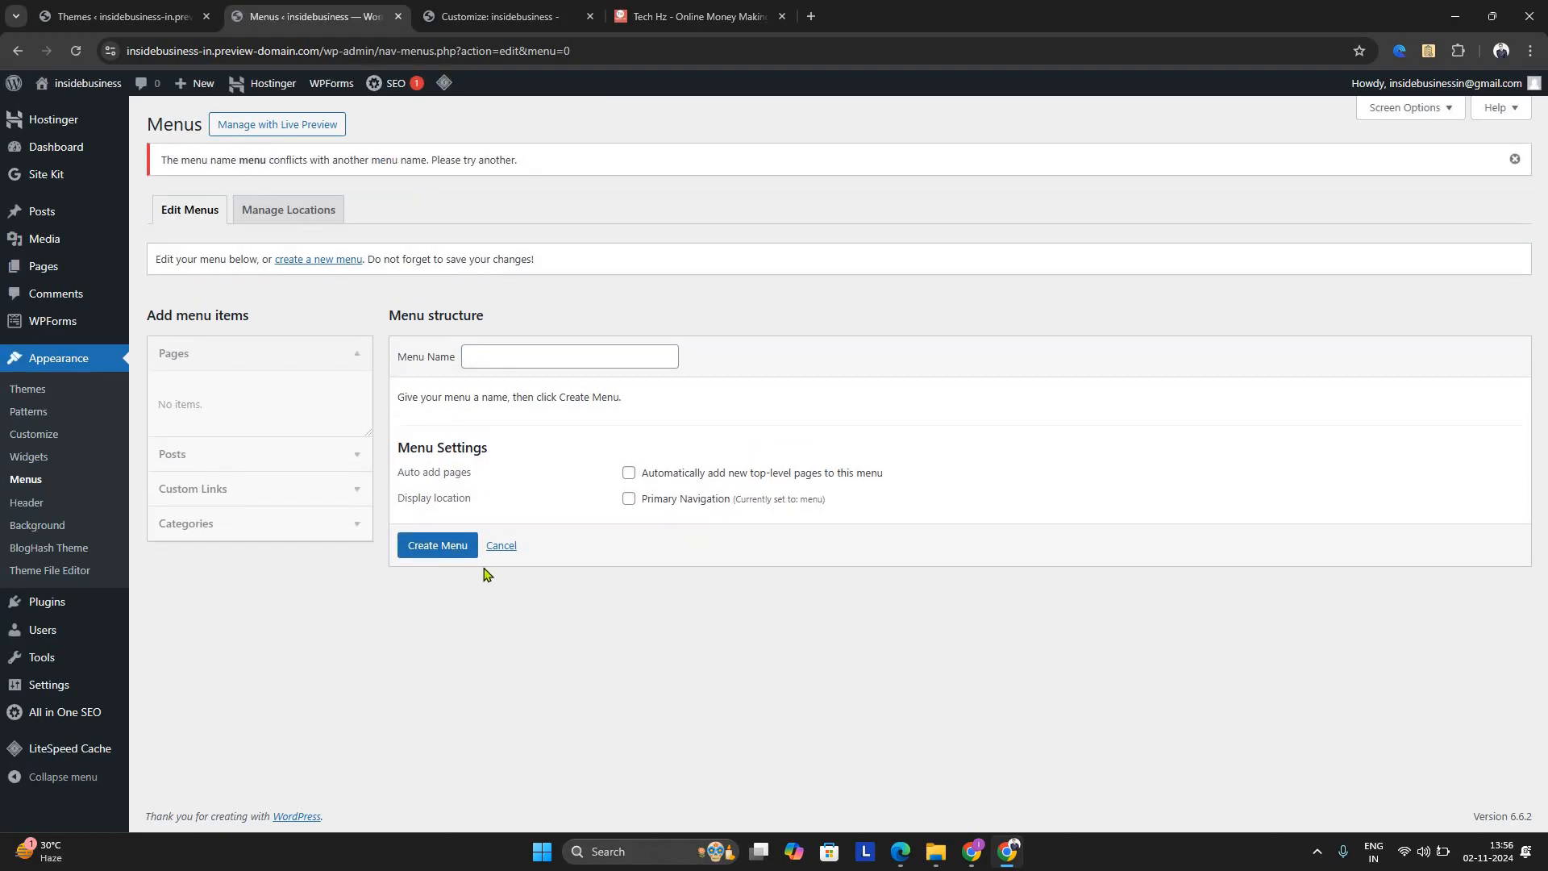
click(356, 357)
click(155, 393)
click(321, 597)
click(322, 589)
click(344, 422)
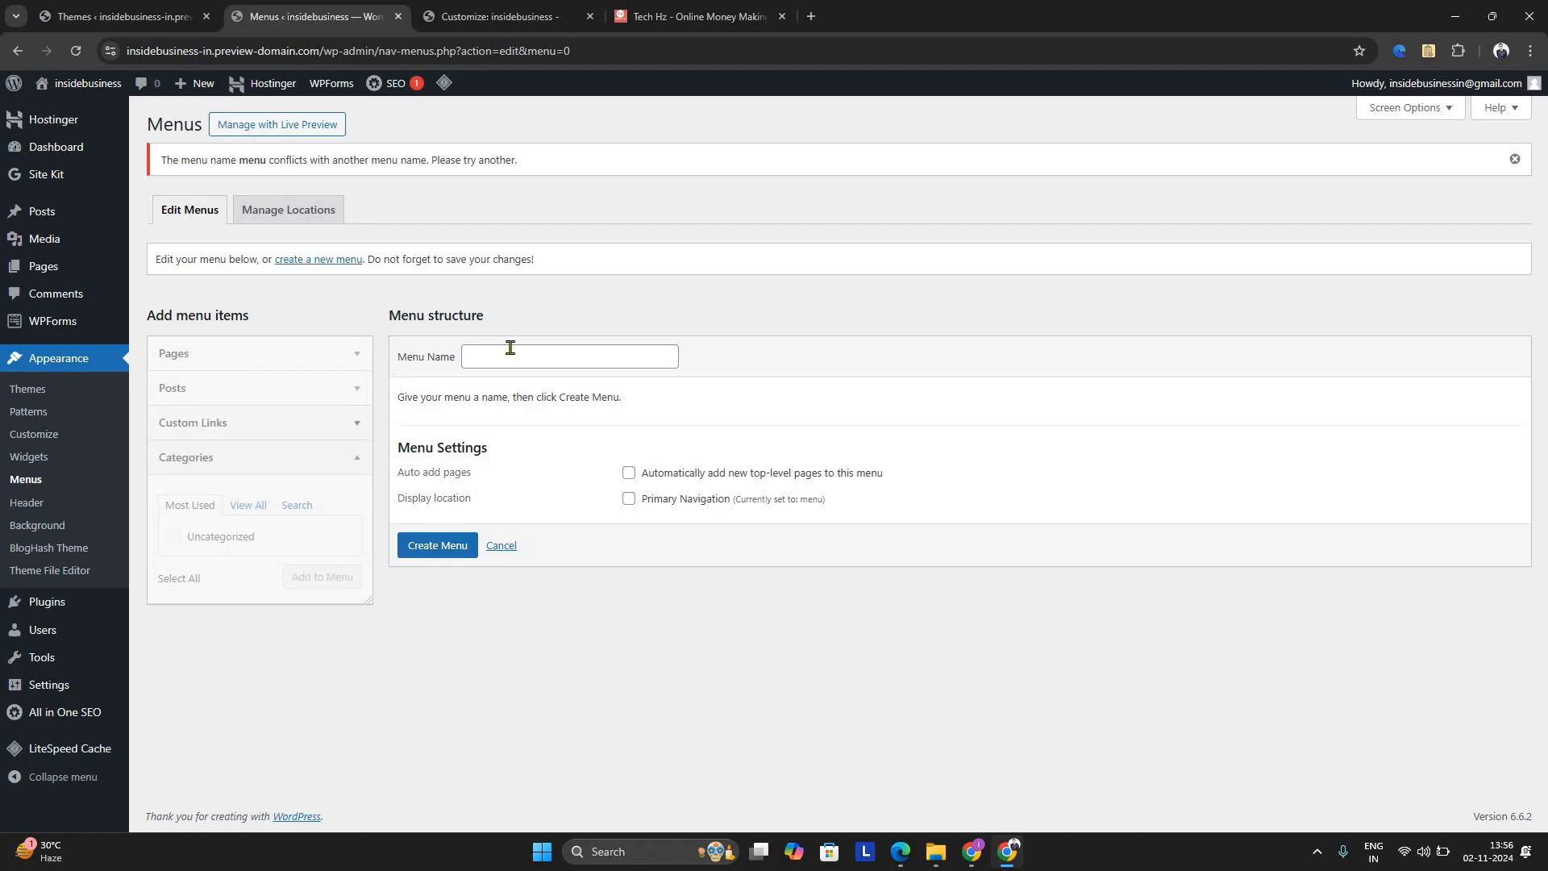
Start another new menu and try to create it under the same name, "menu"
click(333, 268)
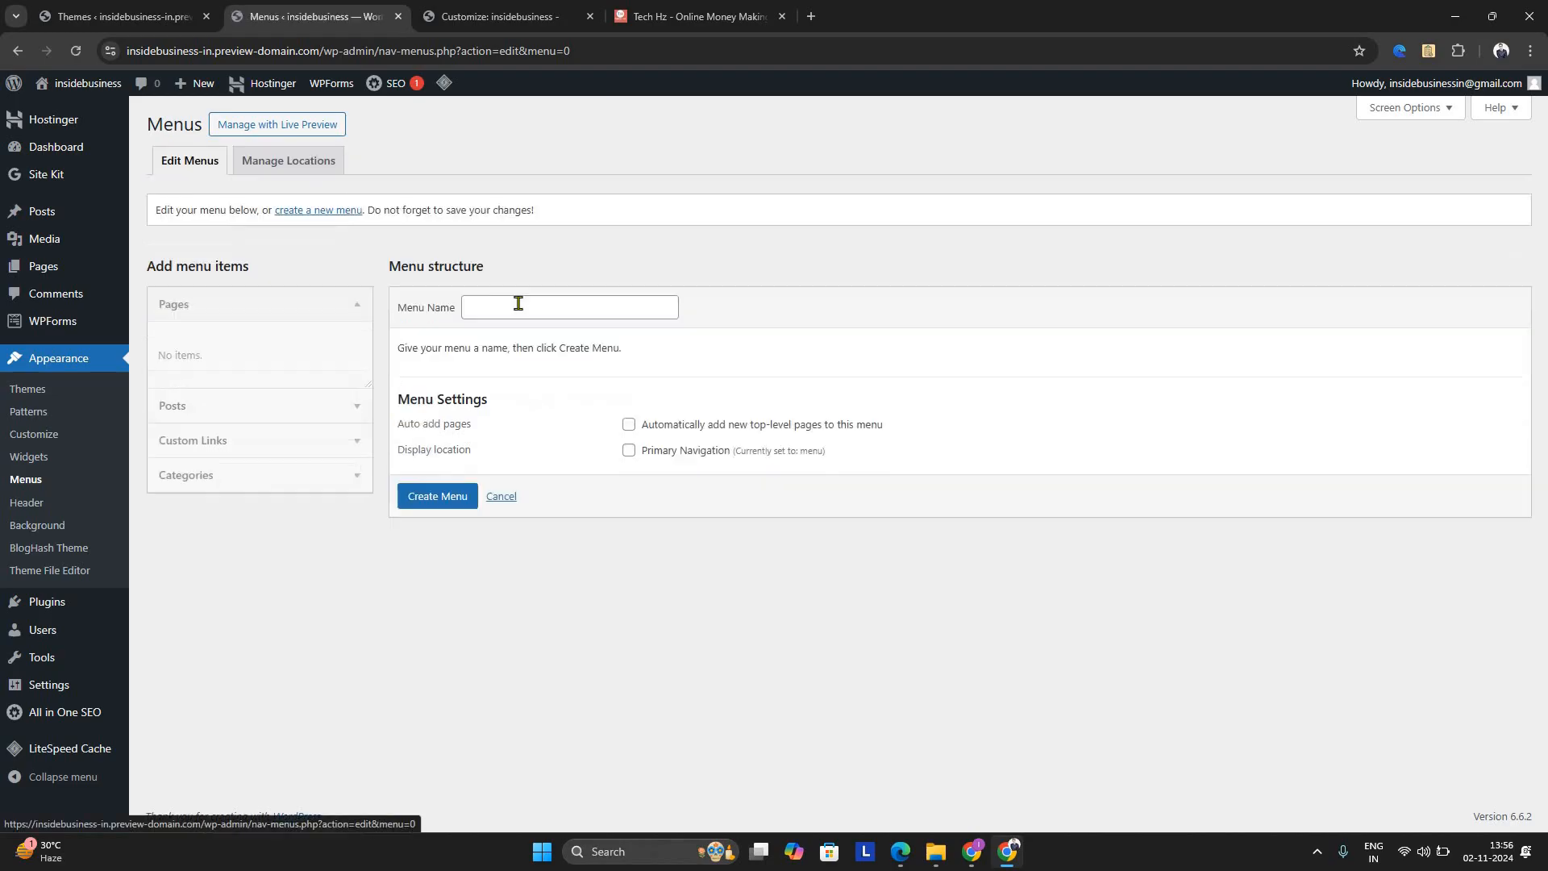
click(519, 303)
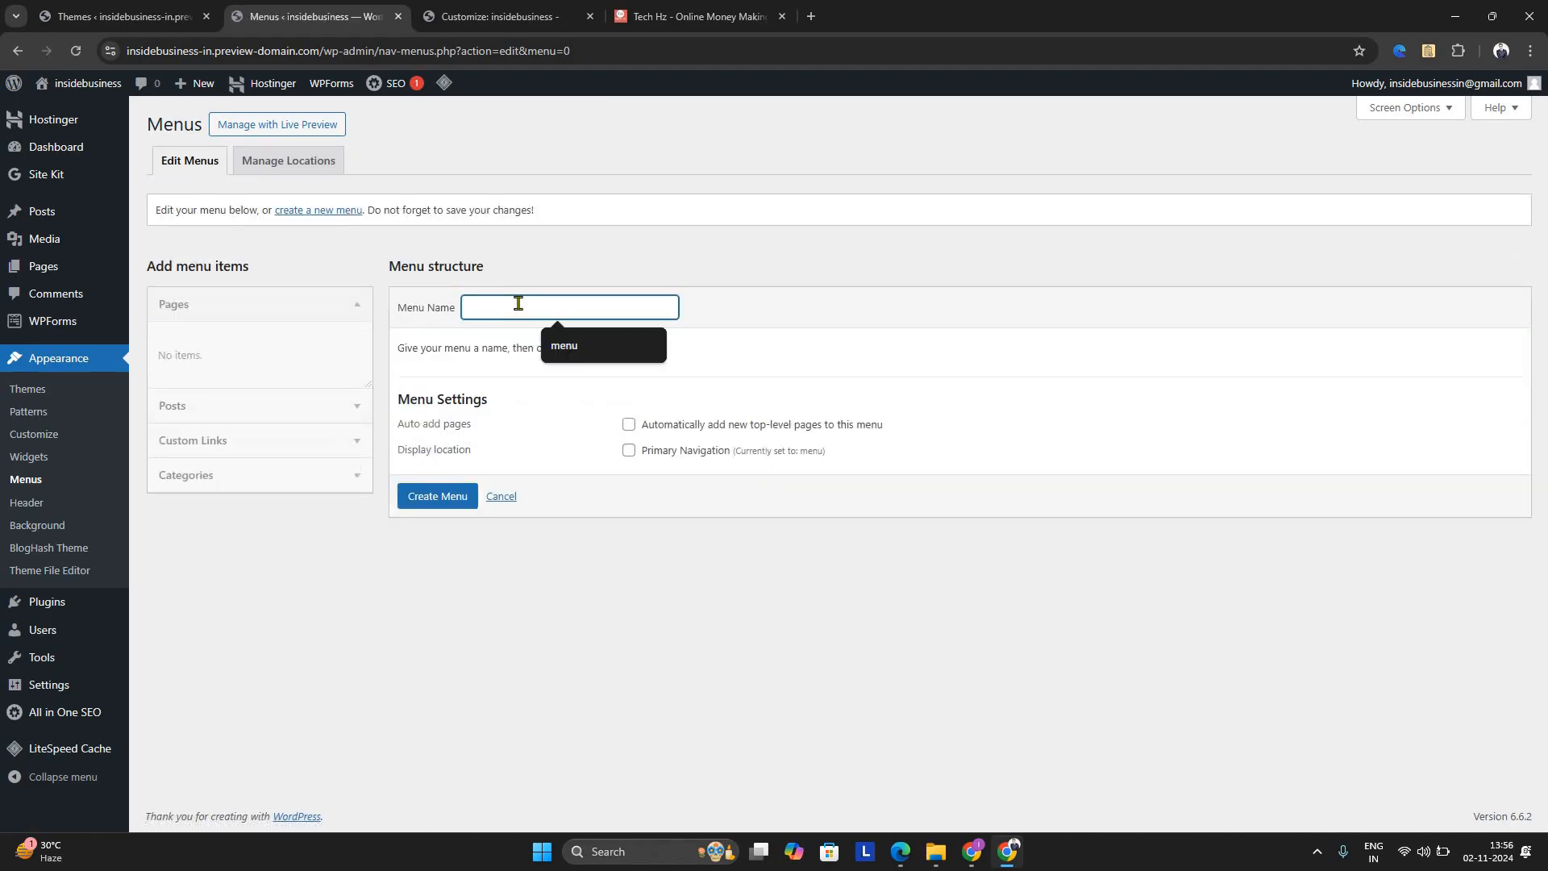
text(menu)
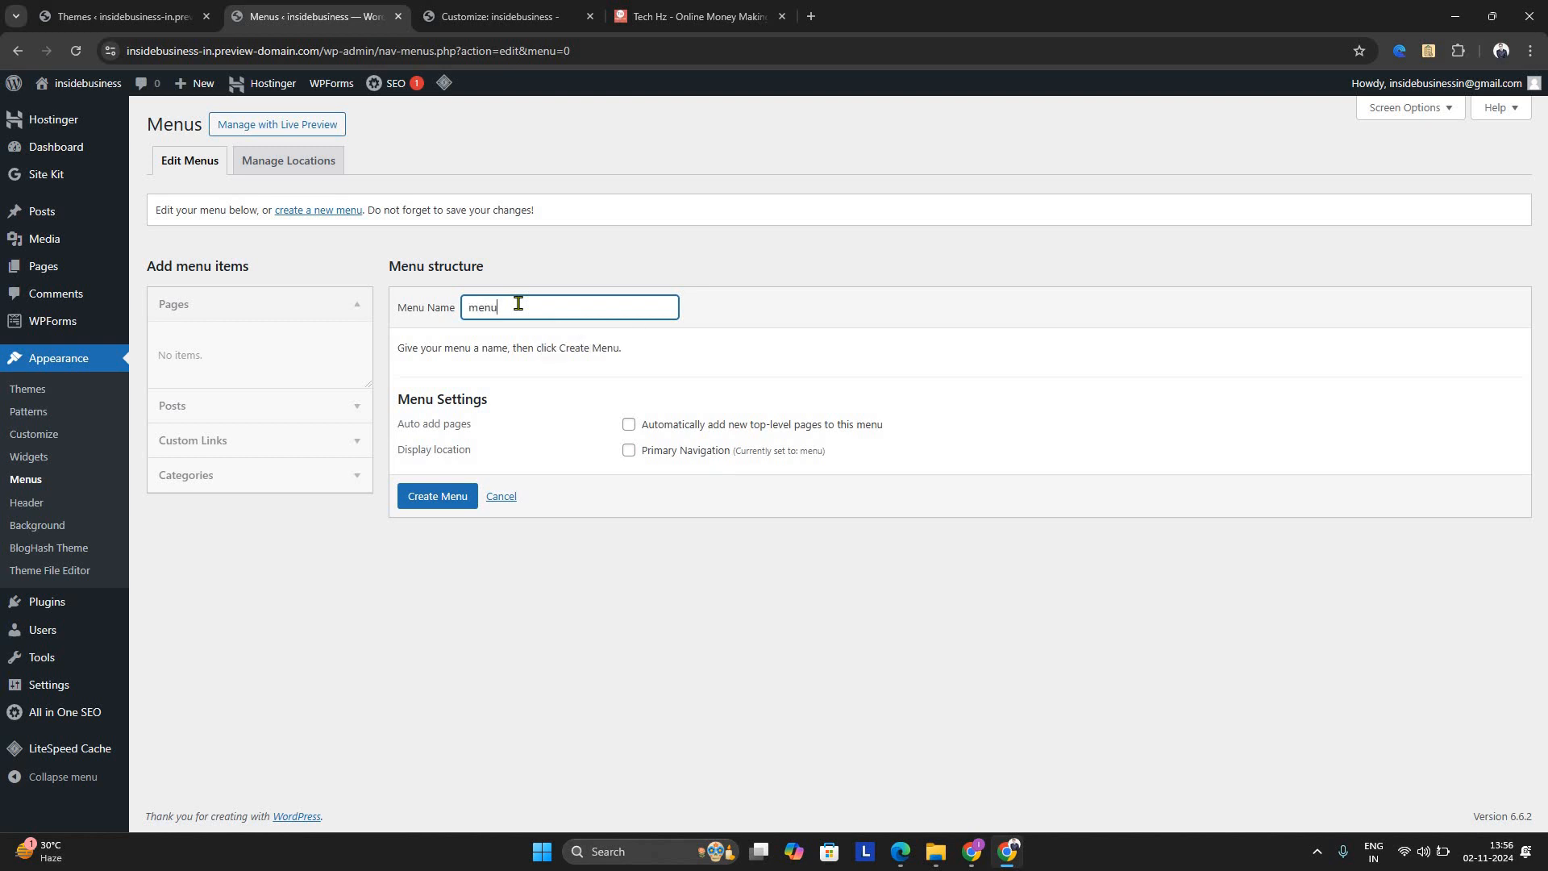
click(454, 495)
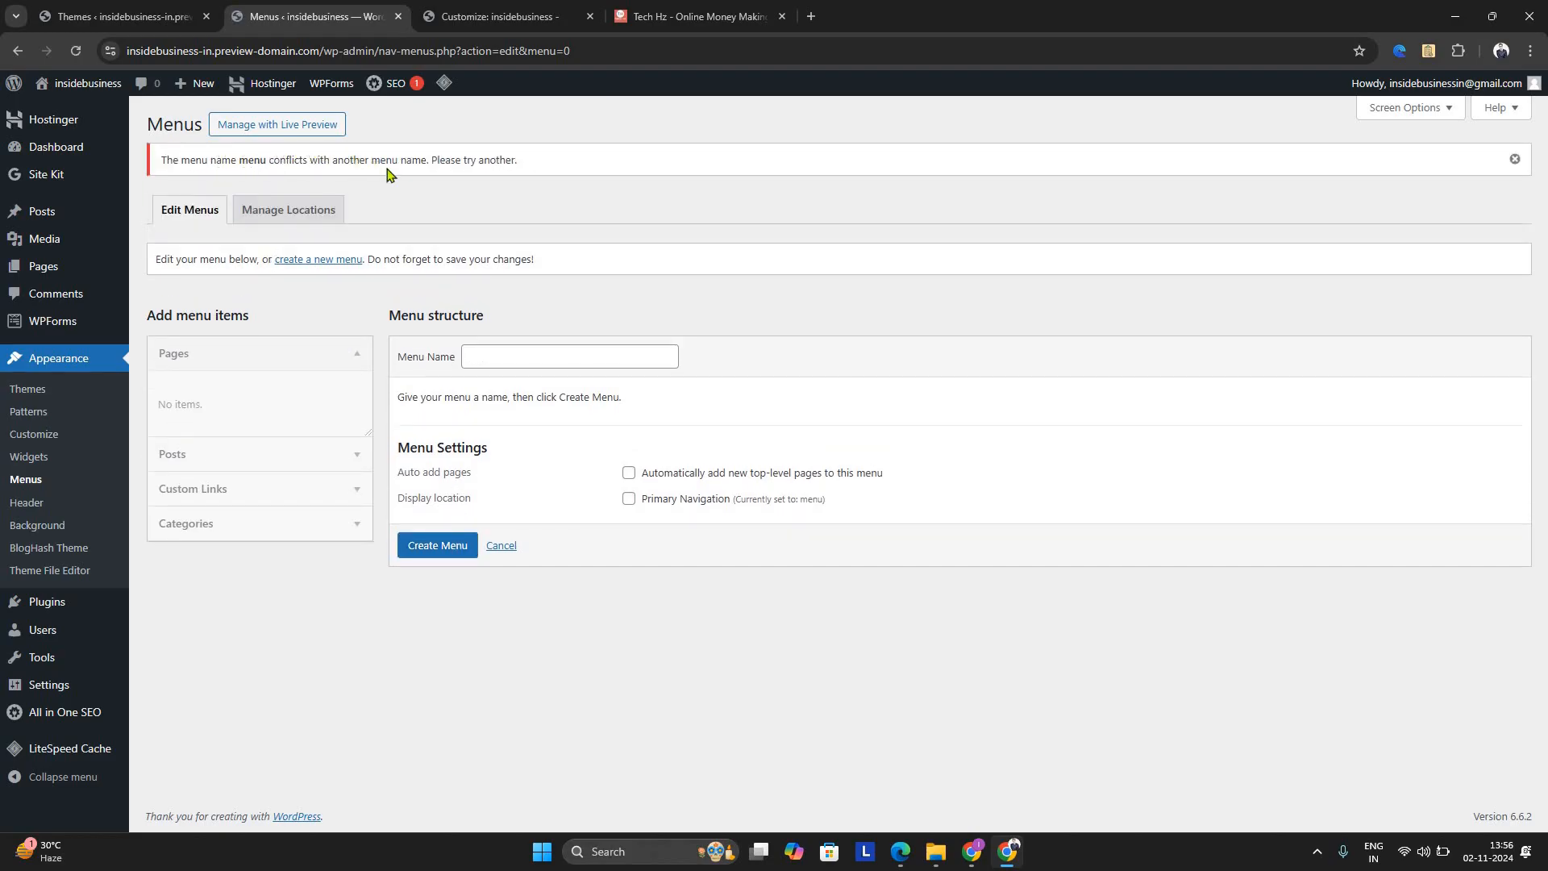
Open the menu assigned to Primary Navigation from the menu locations for editing and delete it permanently
click(274, 209)
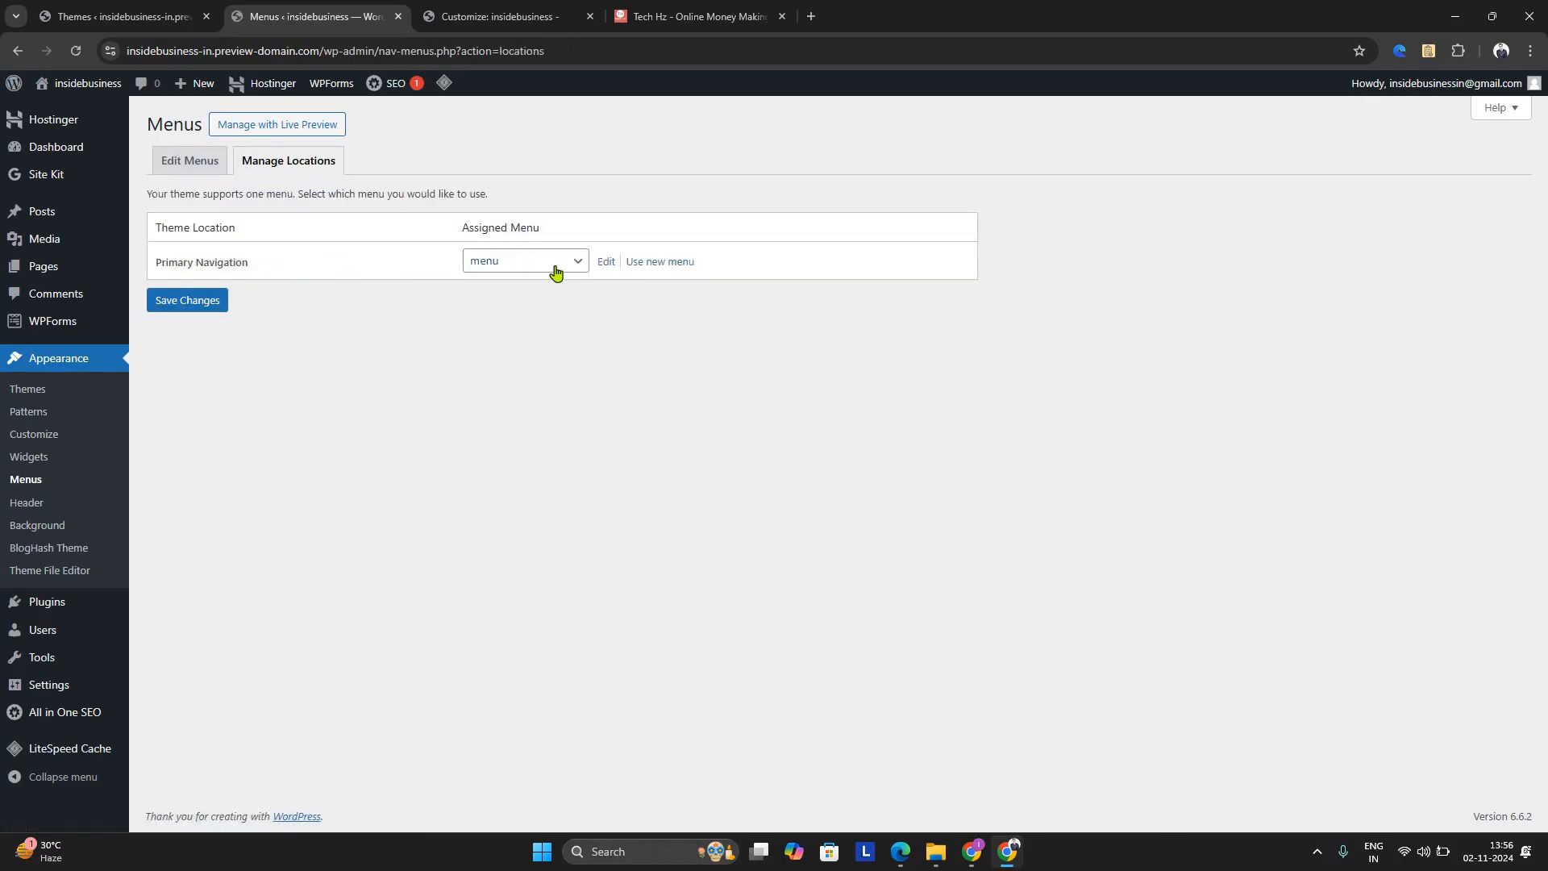
click(556, 272)
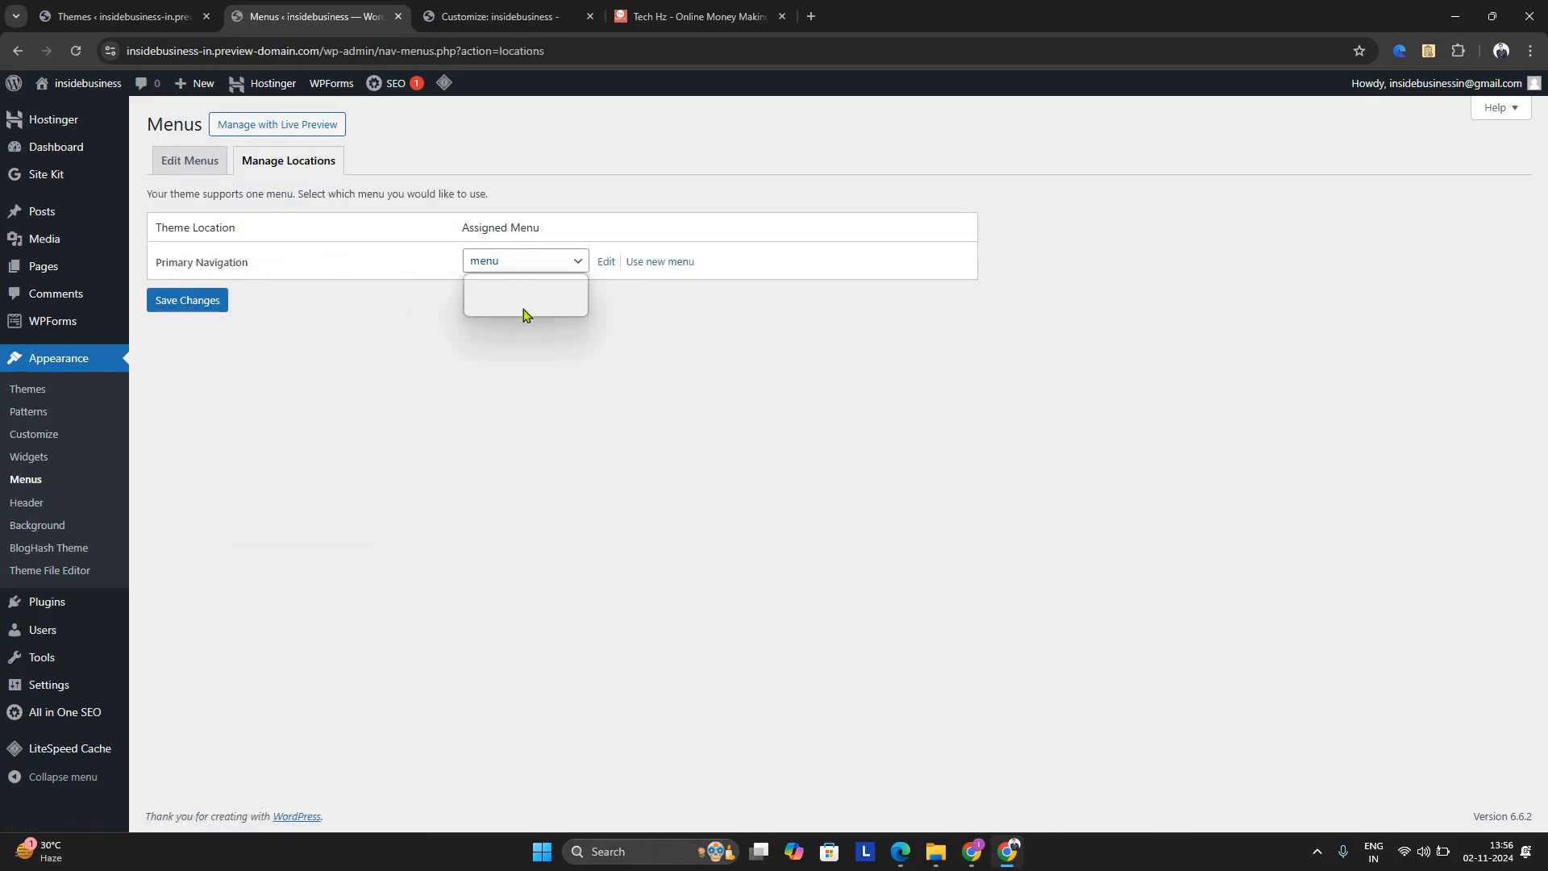
click(603, 268)
click(604, 264)
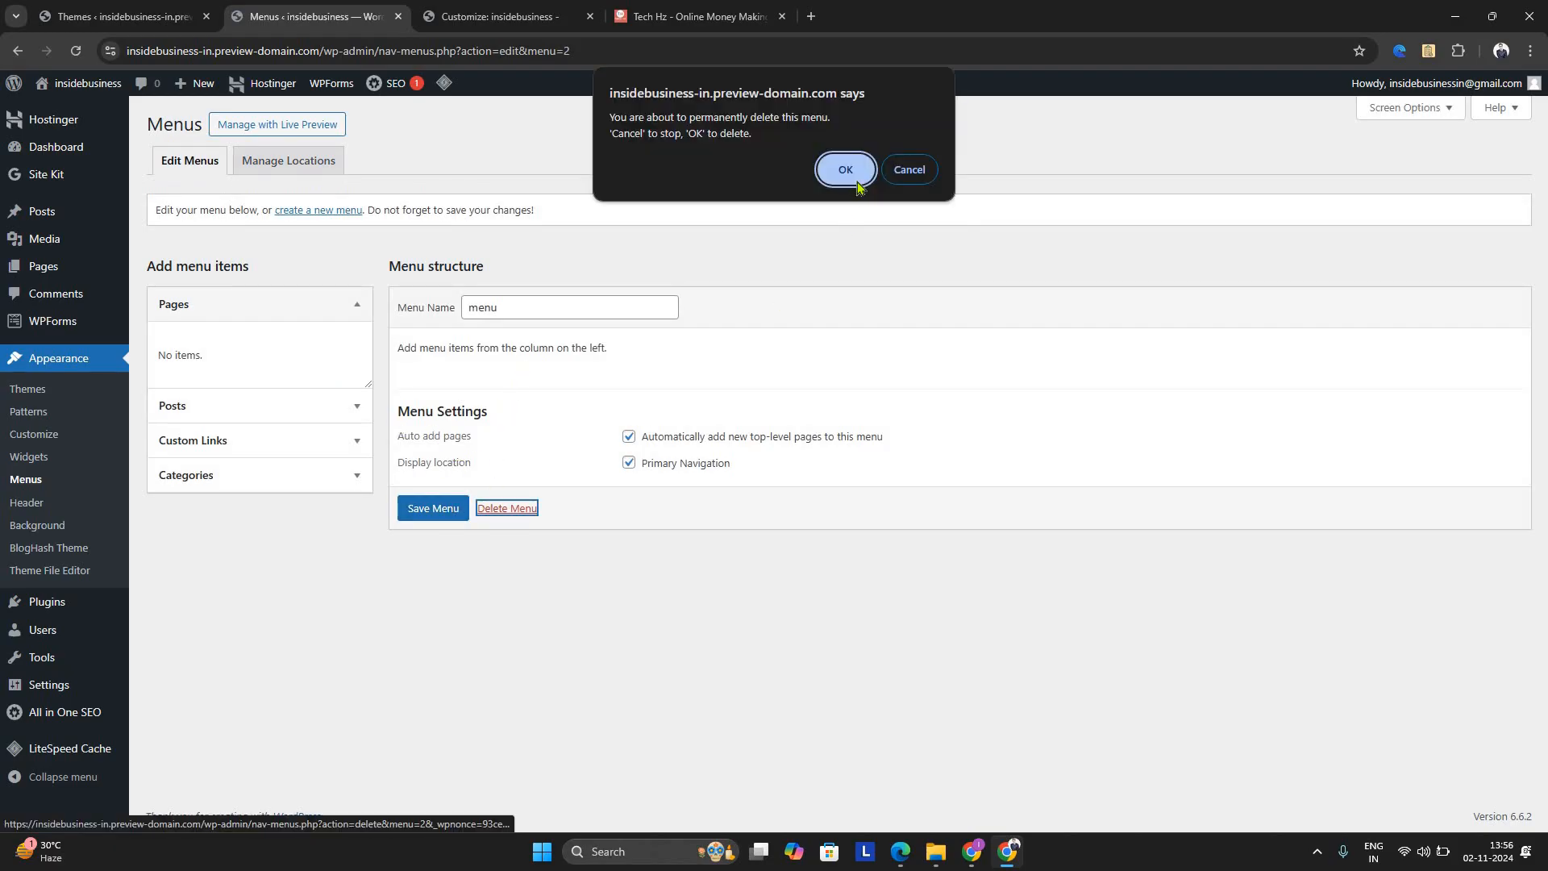
click(857, 182)
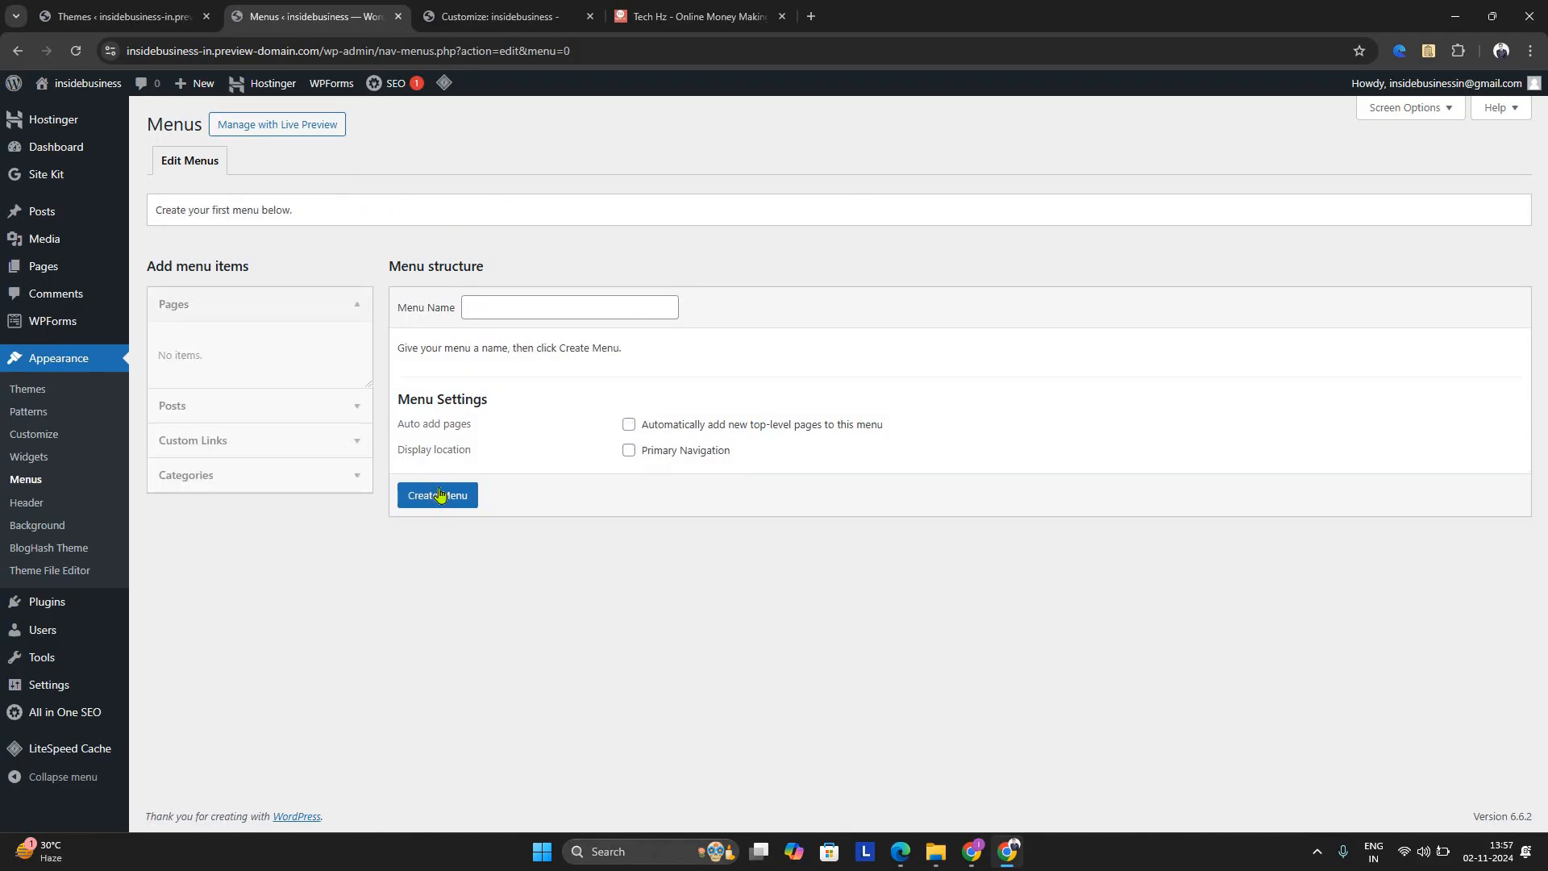
Create a menu named "Menu" that automatically adds new top-level pages and displays at Primary Navigation
click(439, 494)
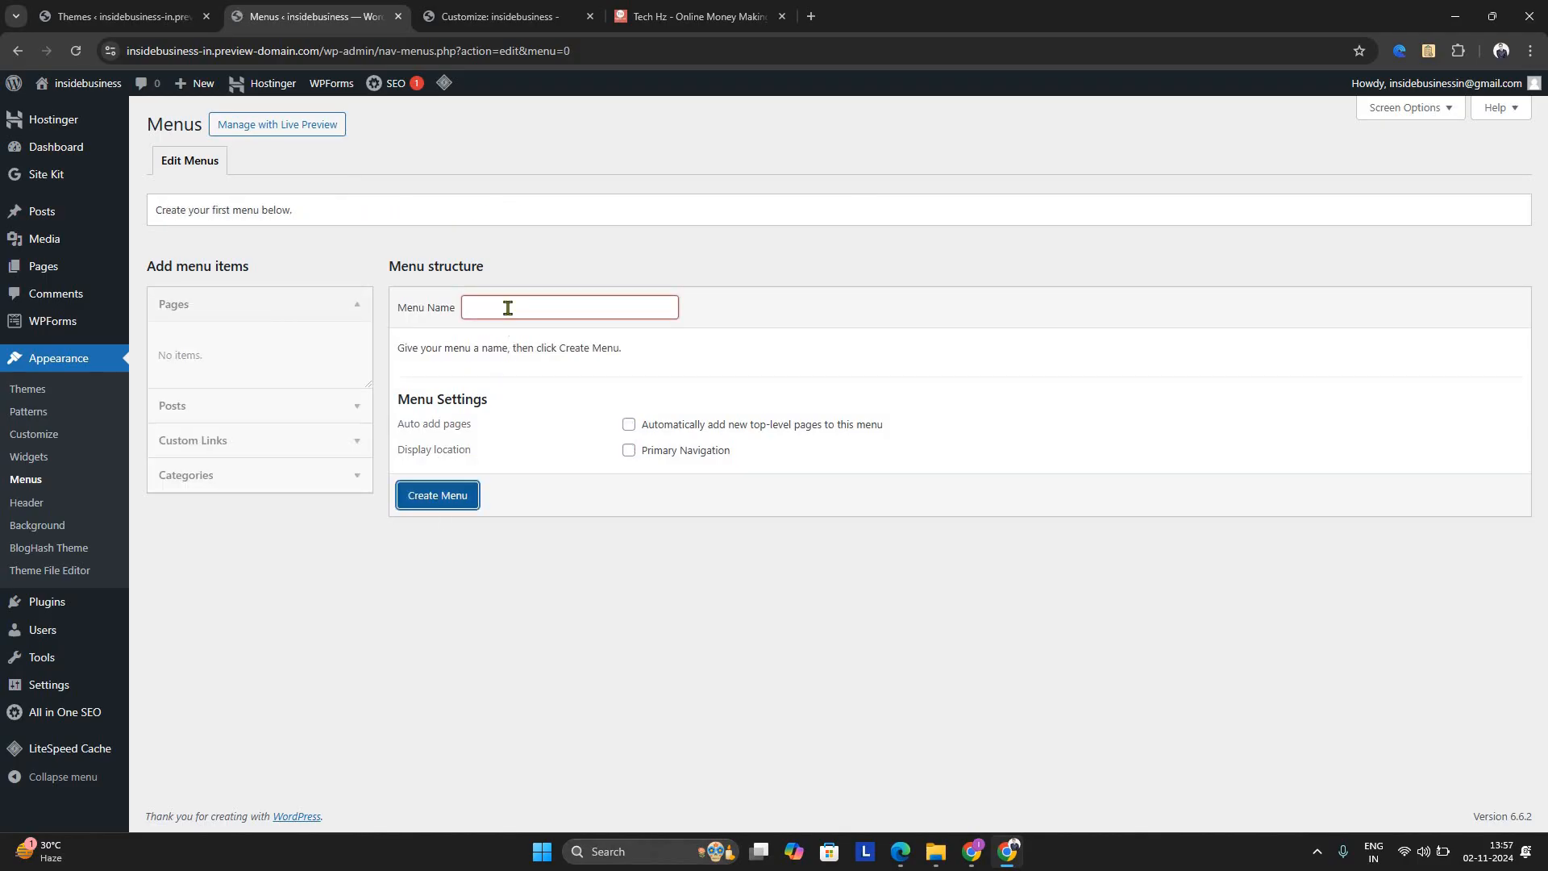
click(509, 308)
text(Menu)
click(528, 352)
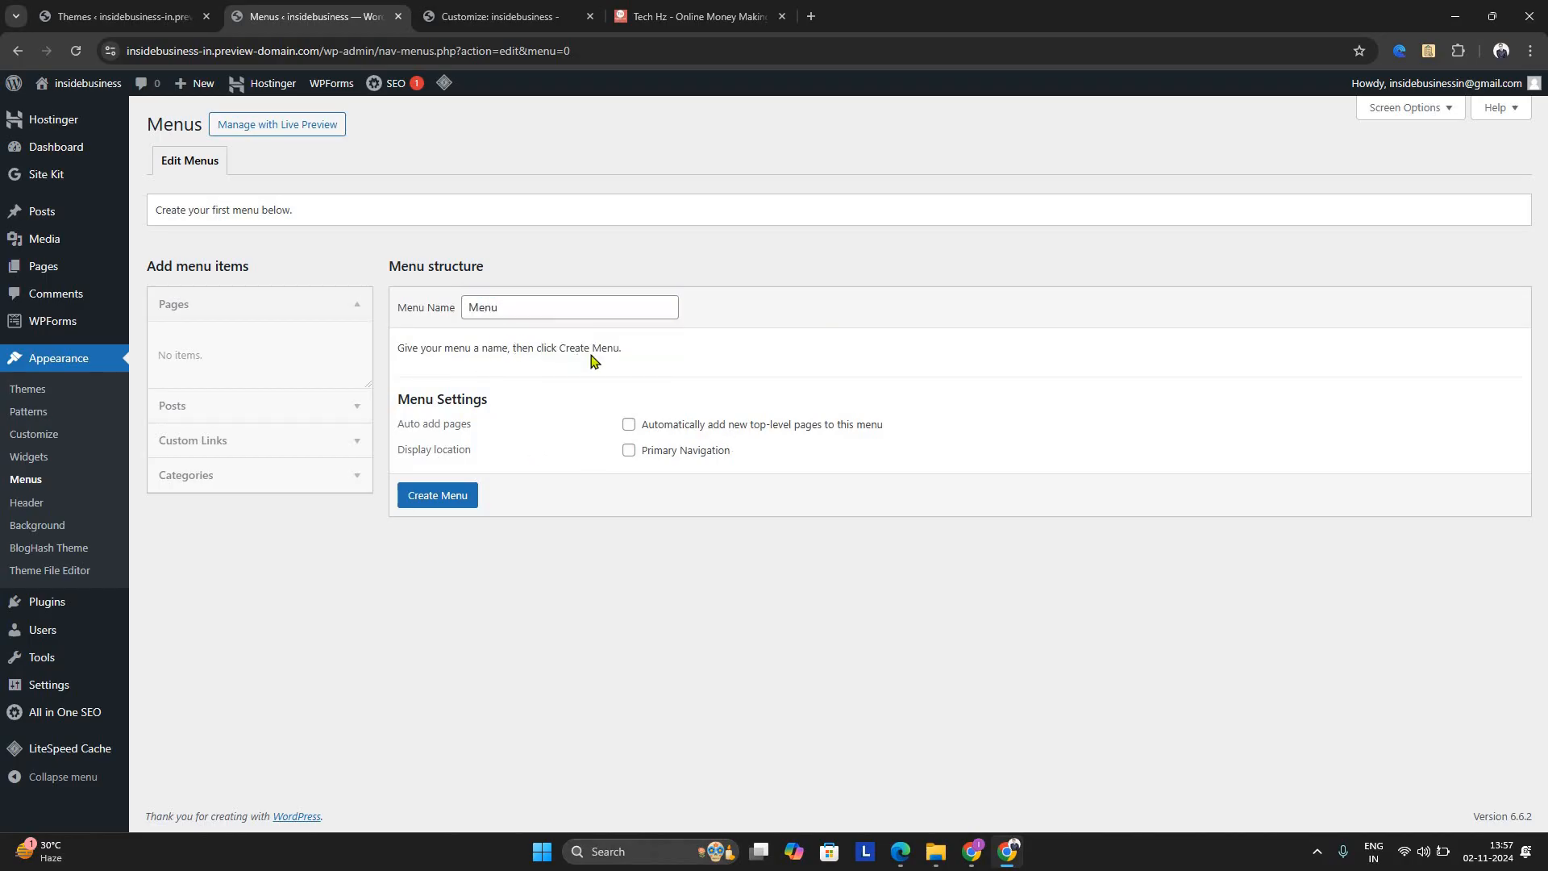
click(629, 425)
click(632, 451)
click(457, 489)
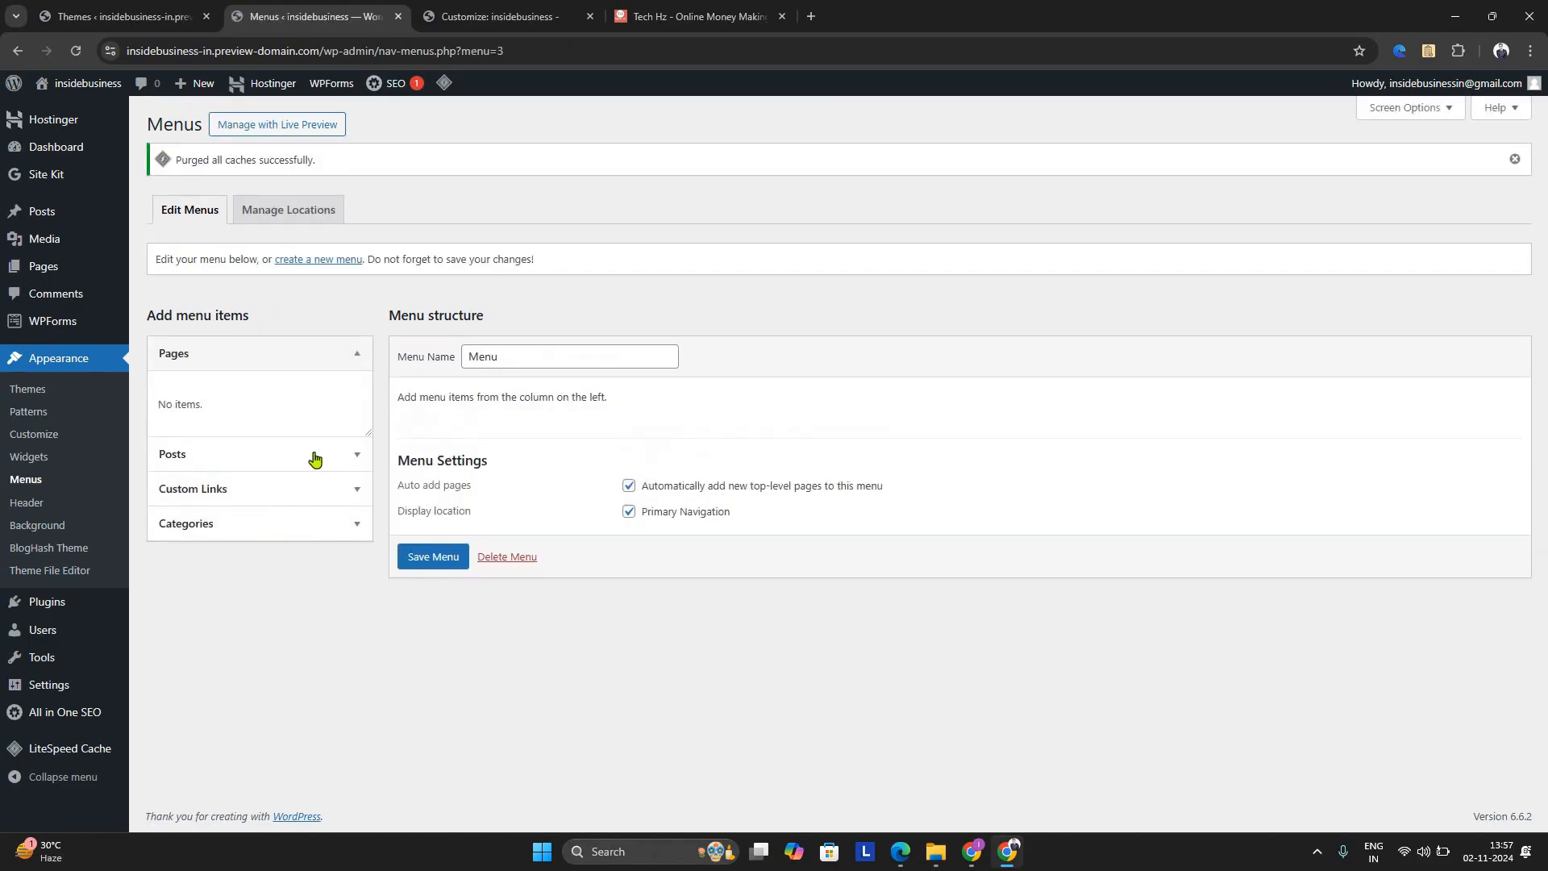
click(315, 485)
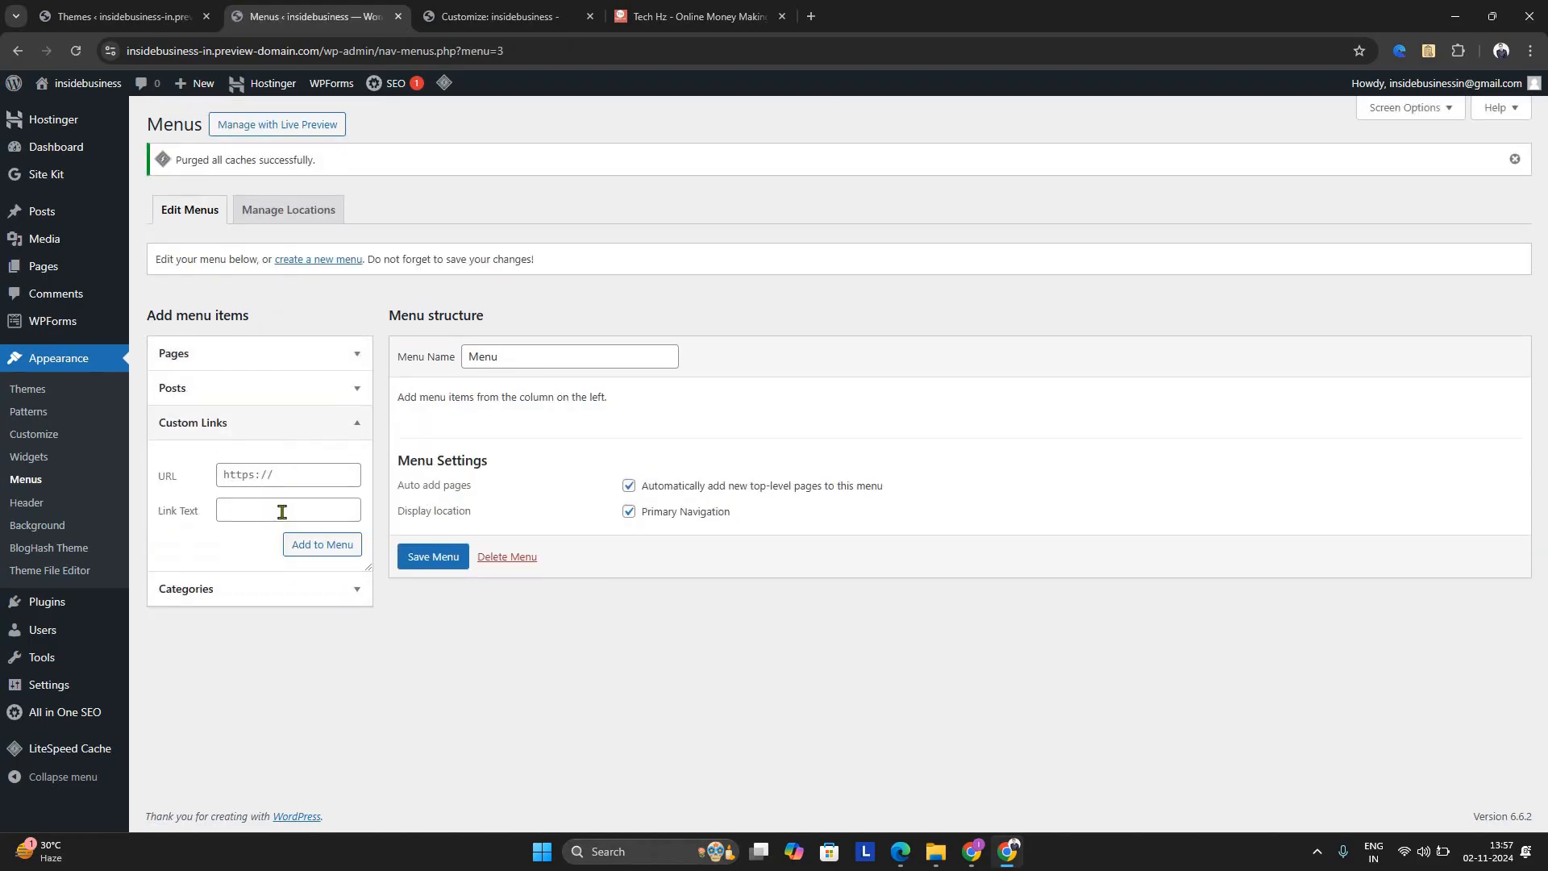
click(282, 511)
click(334, 388)
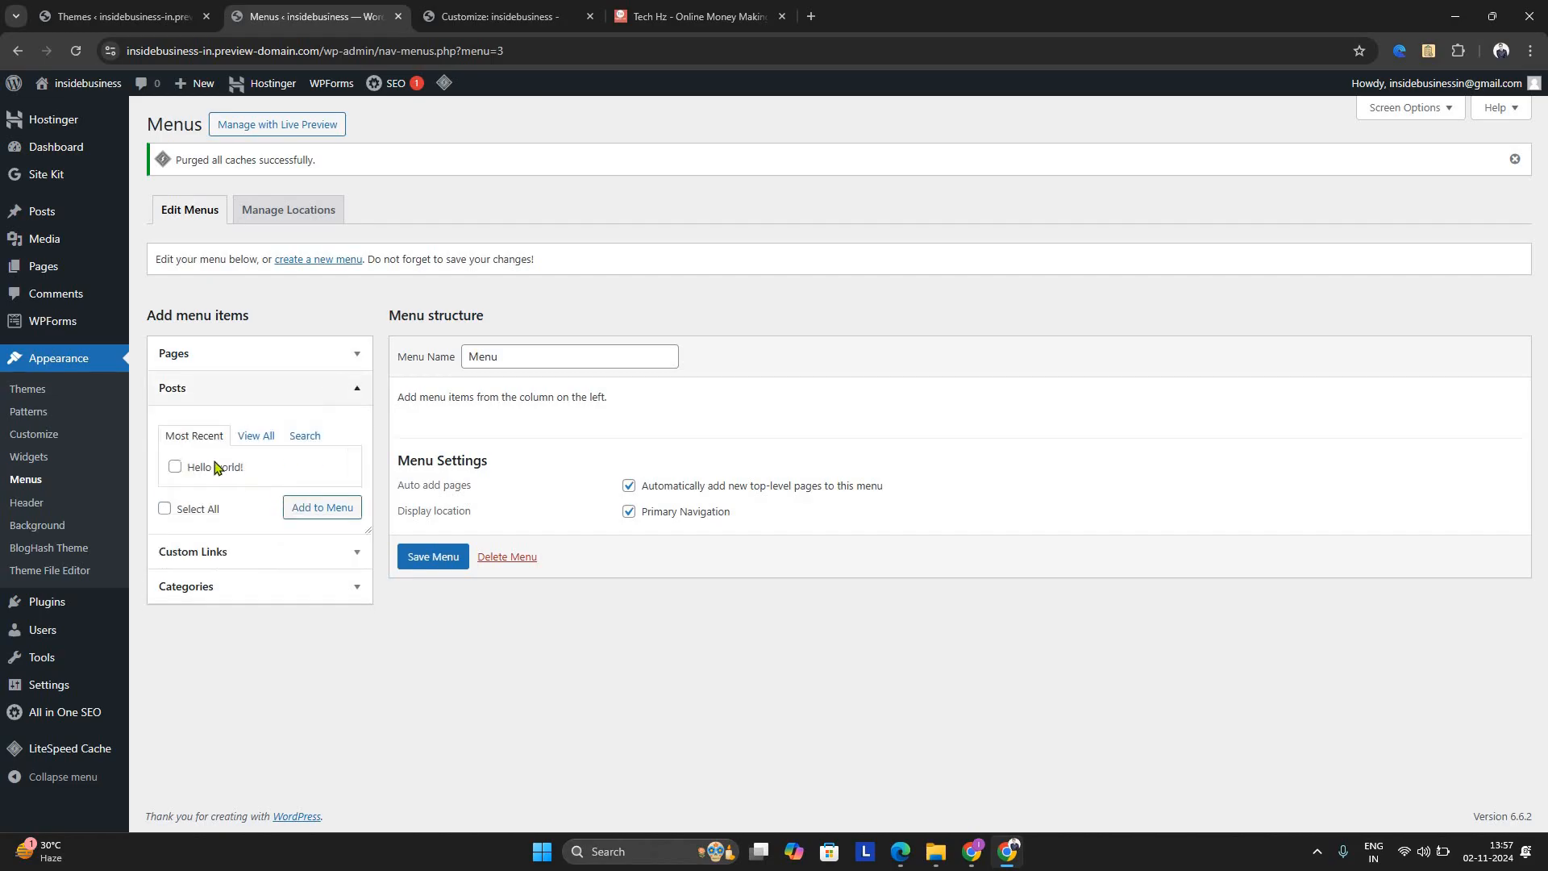
click(315, 551)
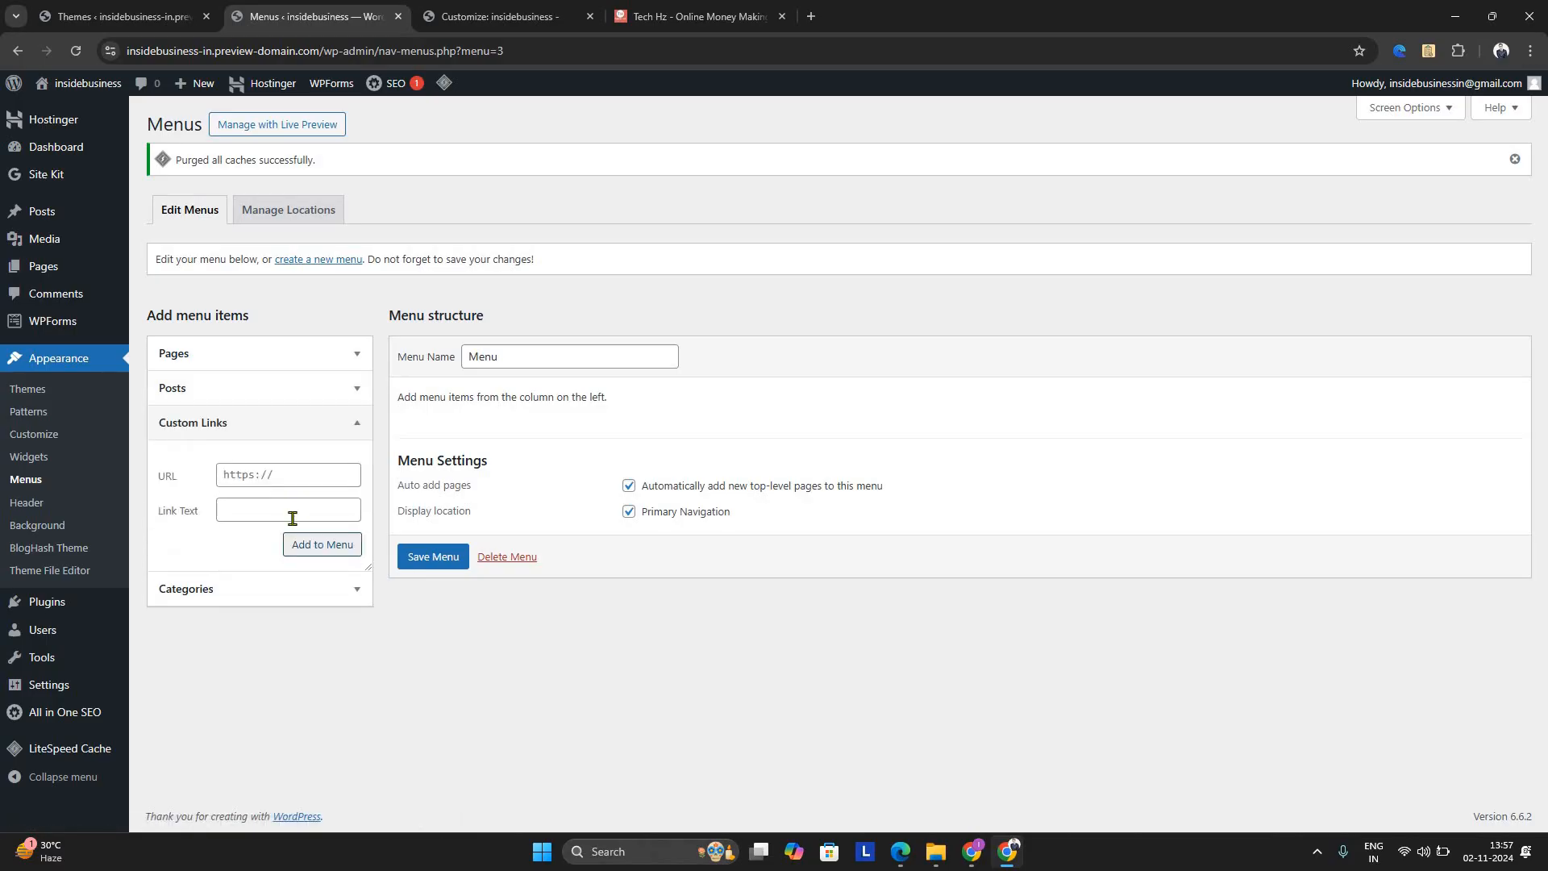
click(333, 593)
Add a custom link to the menu with the link text "Home" and the URL insidebusiness.in, and expand it to check its details
click(356, 426)
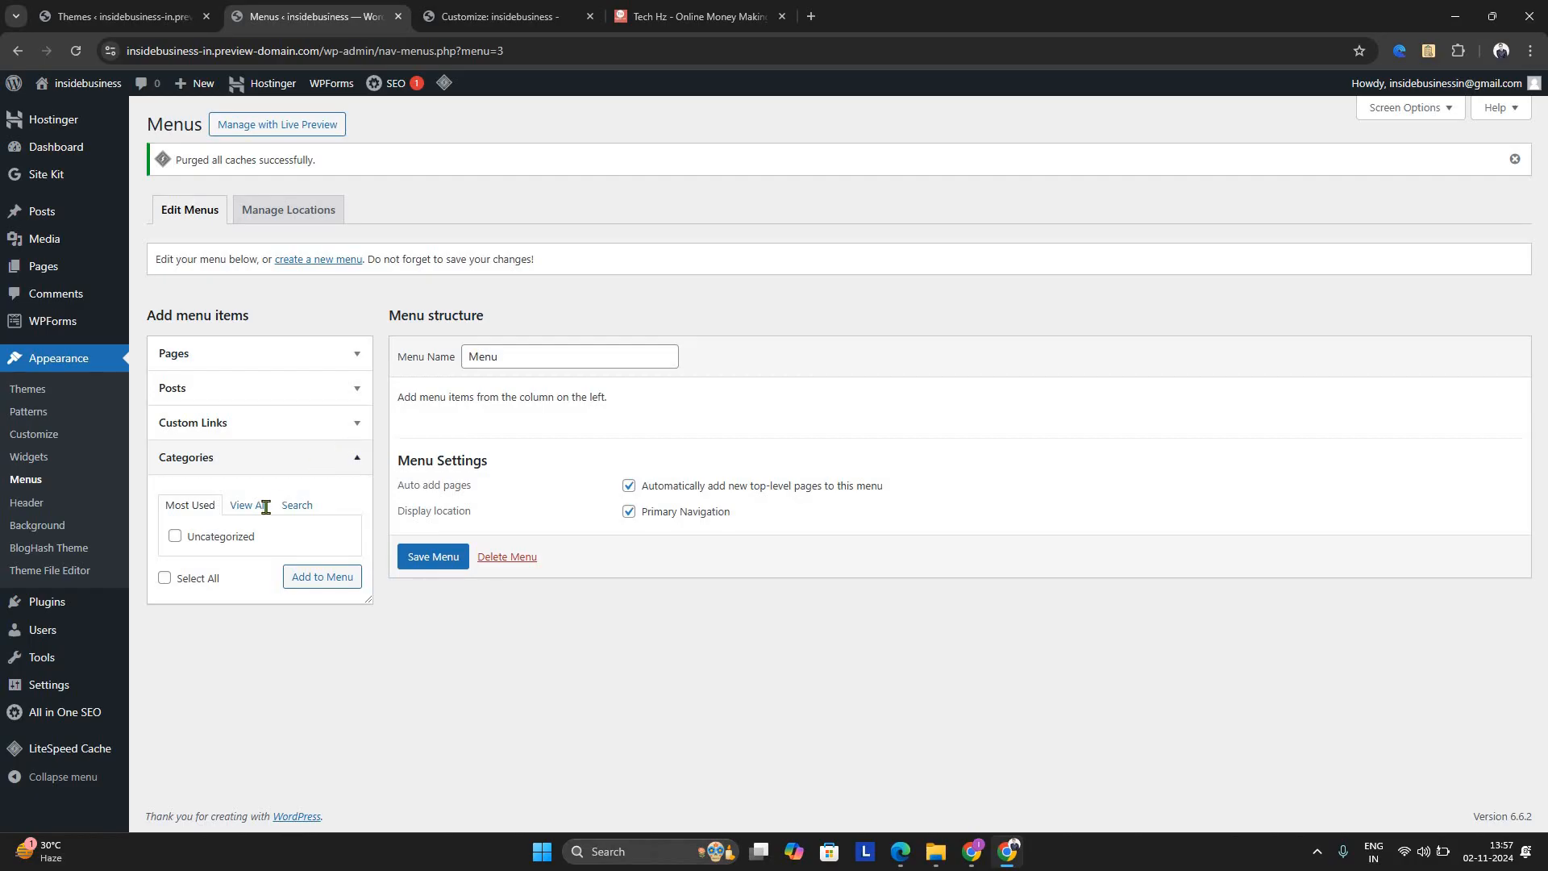
click(271, 513)
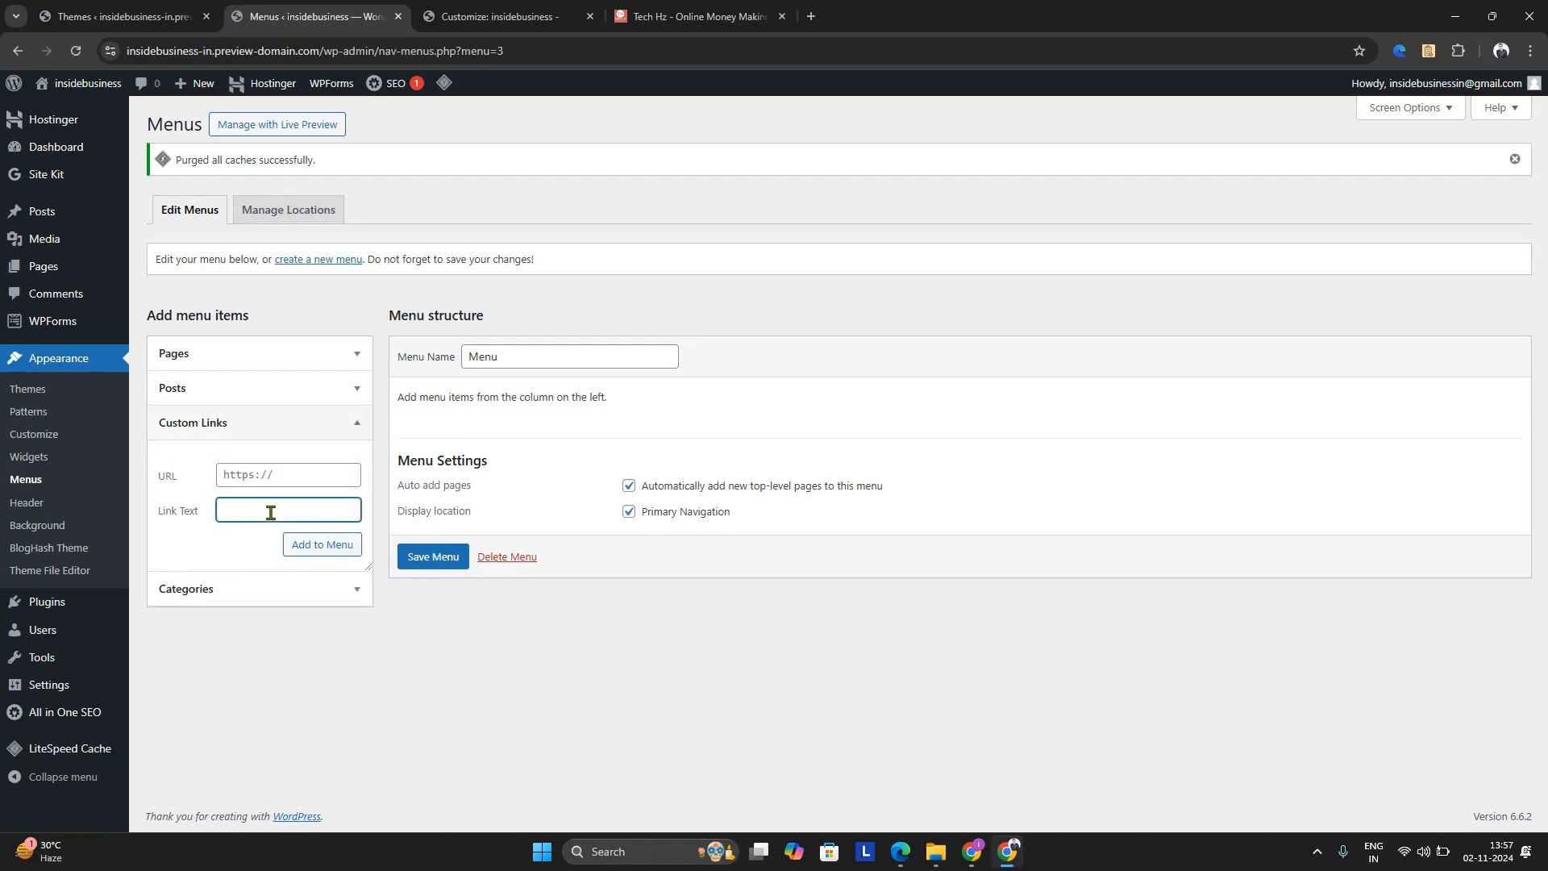
text(Home)
click(303, 557)
click(279, 481)
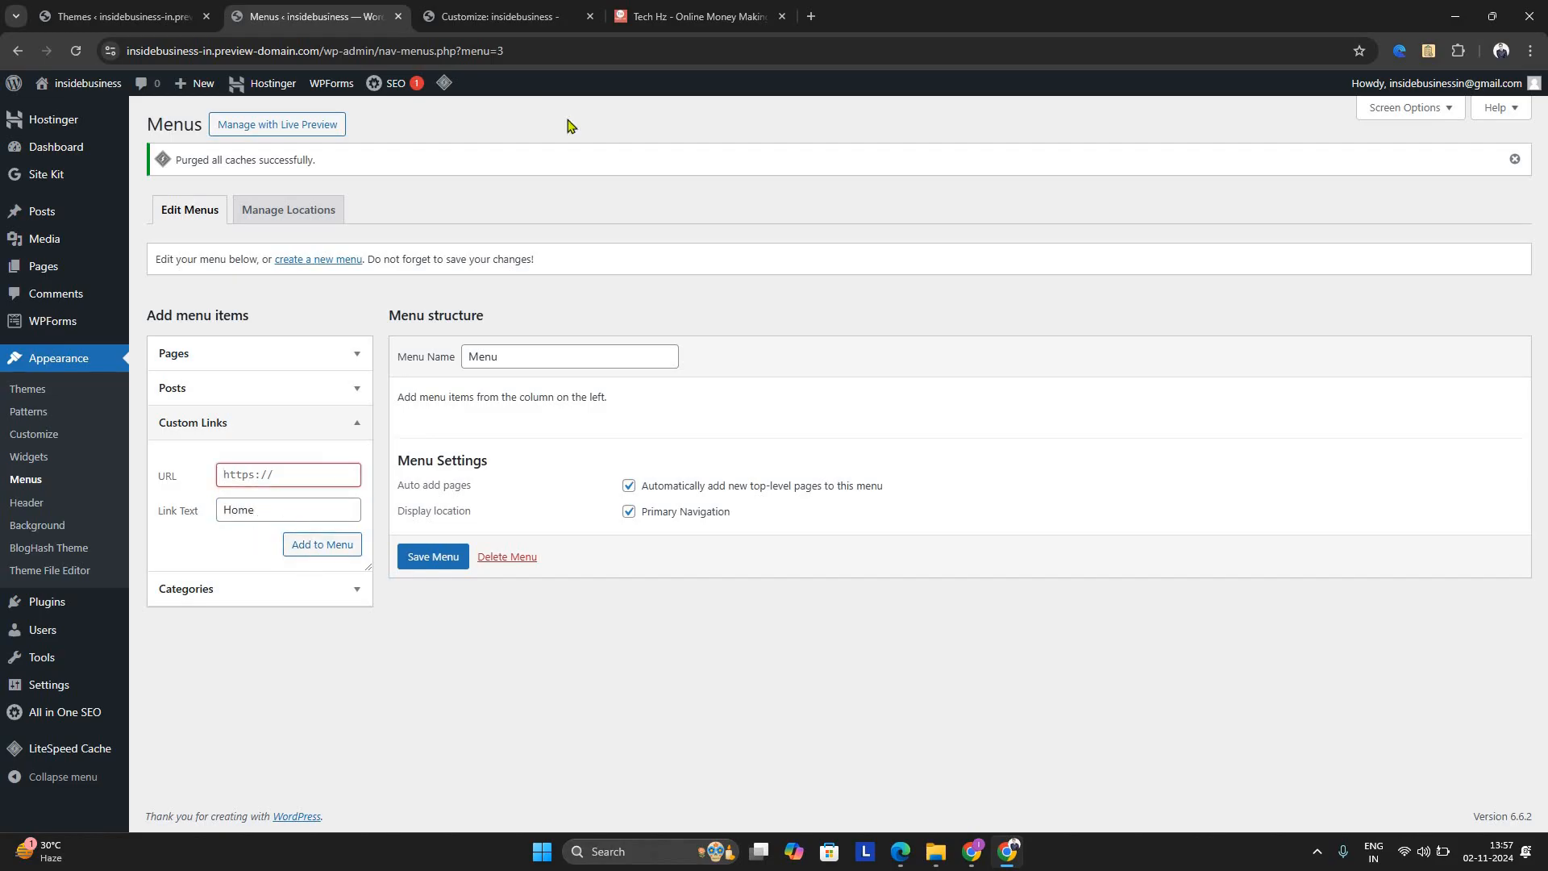
key(ctrl+Tab)
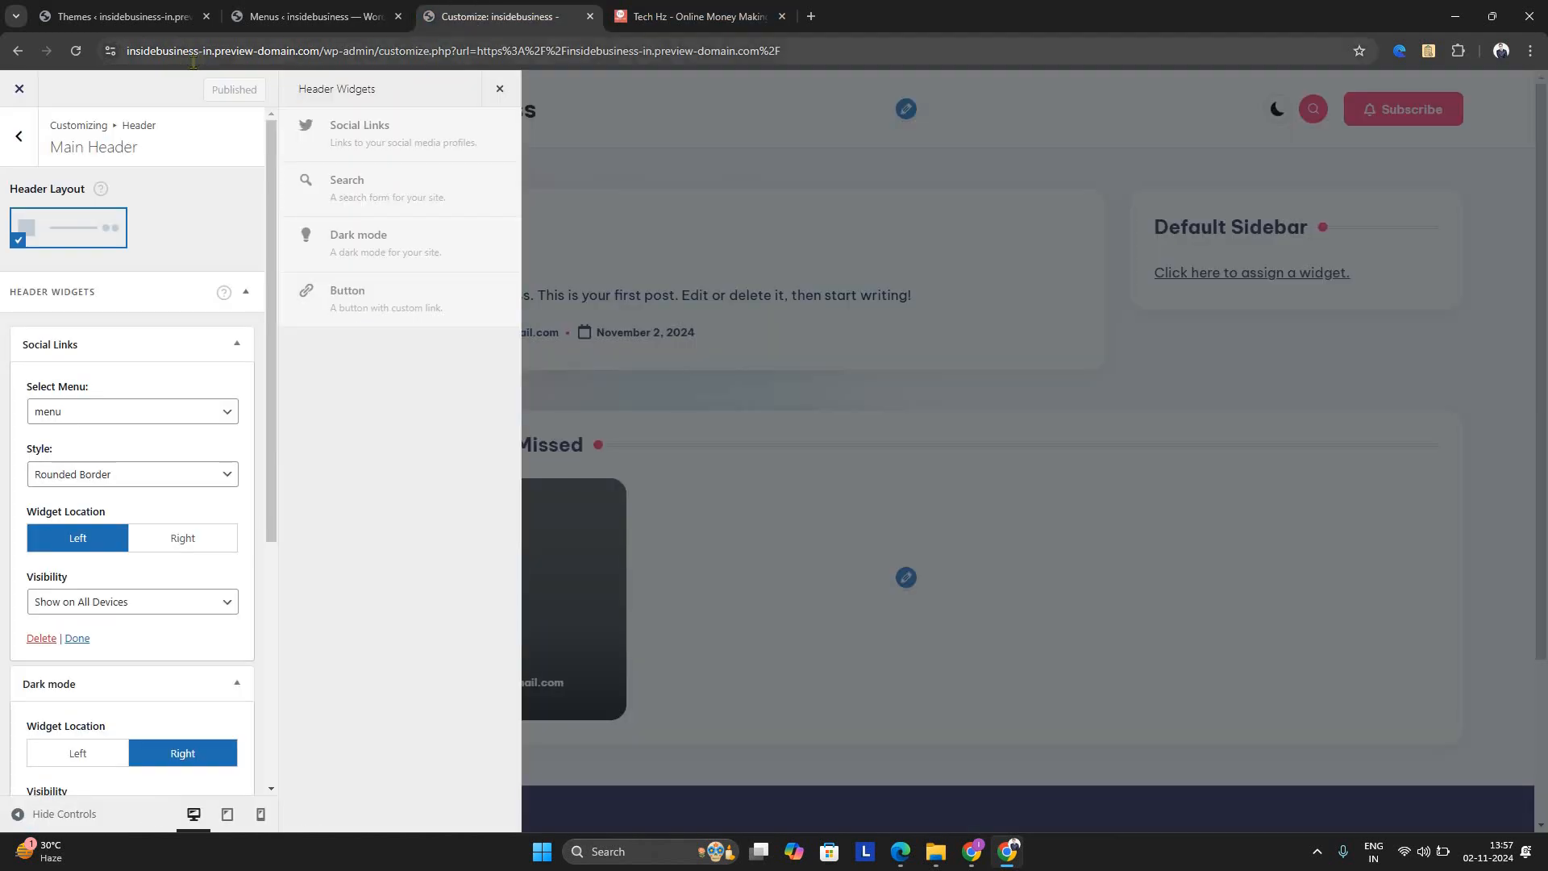
double_click(165, 52)
key(ctrl+c)
click(323, 10)
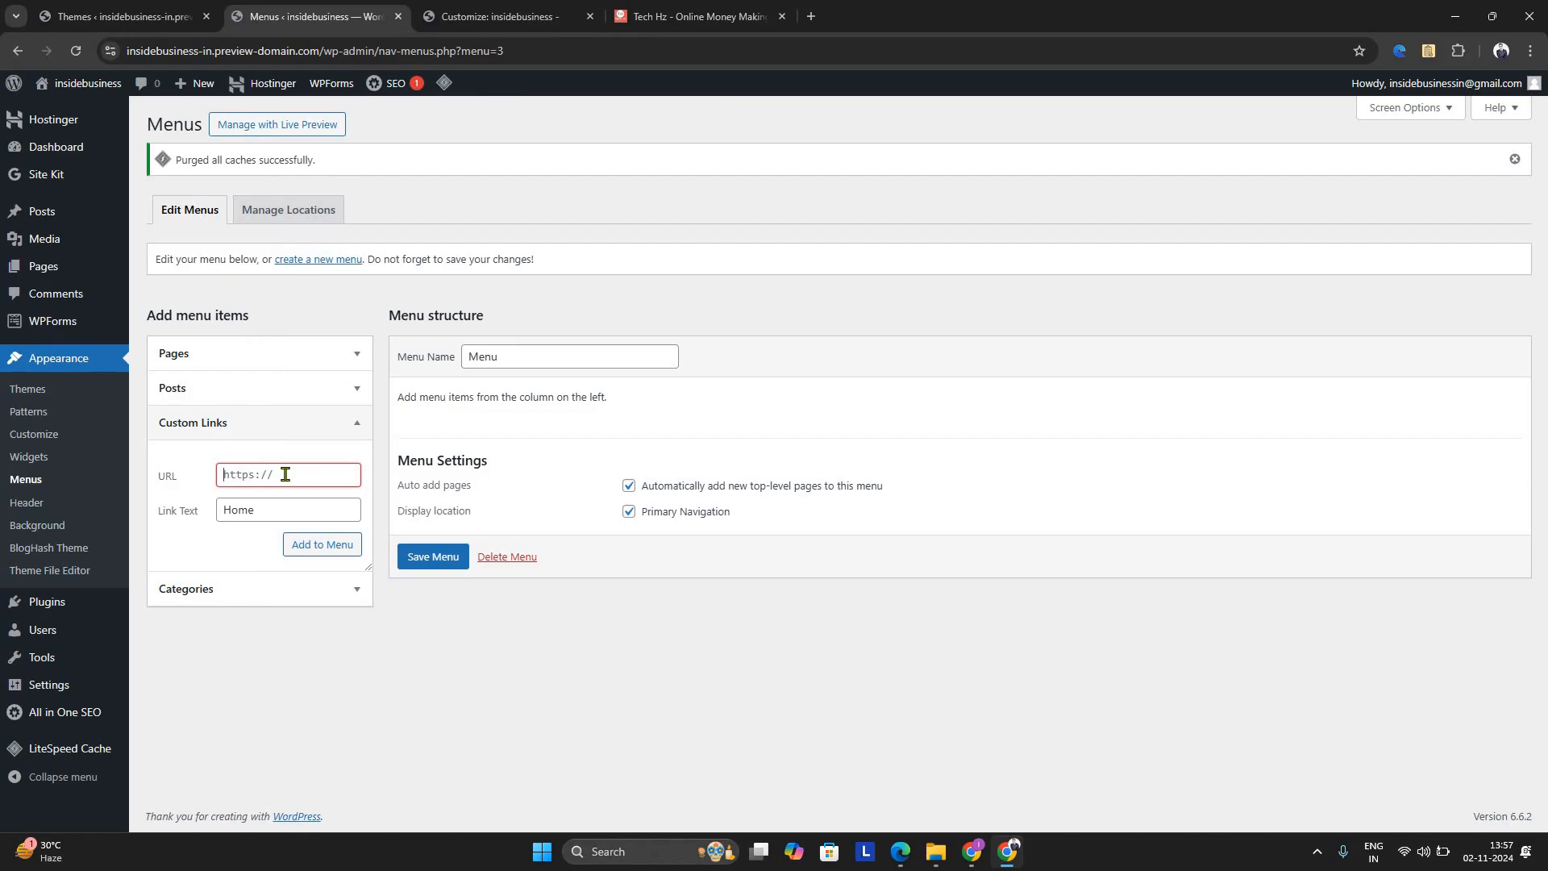
key(ctrl+v)
text(.in)
click(342, 542)
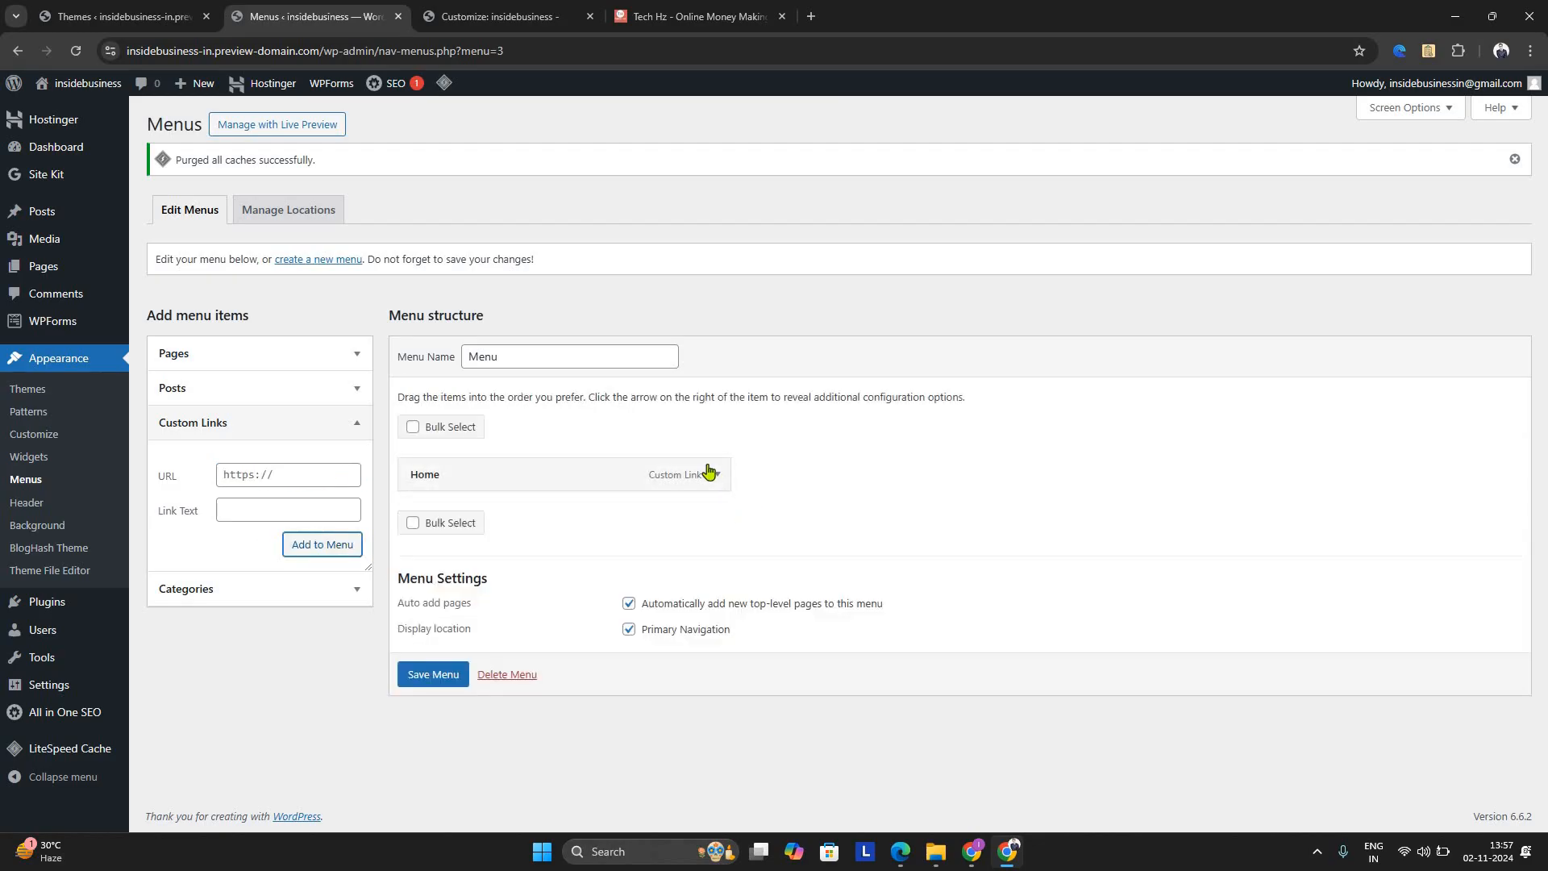
click(711, 473)
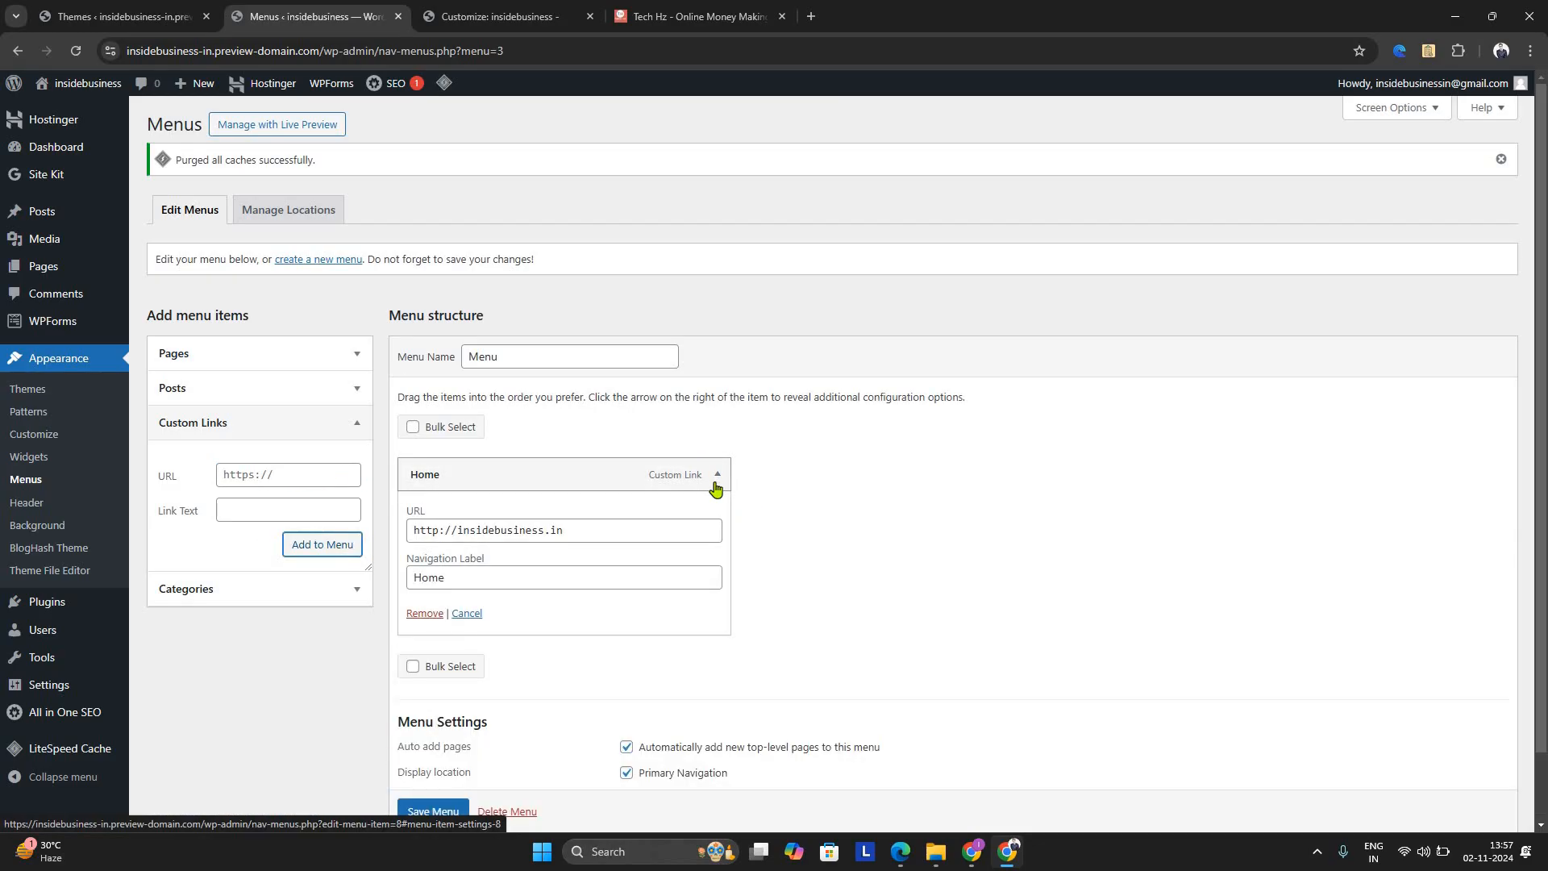
Add a custom link to the menu with the link text "Business" and the URL "#"
click(311, 551)
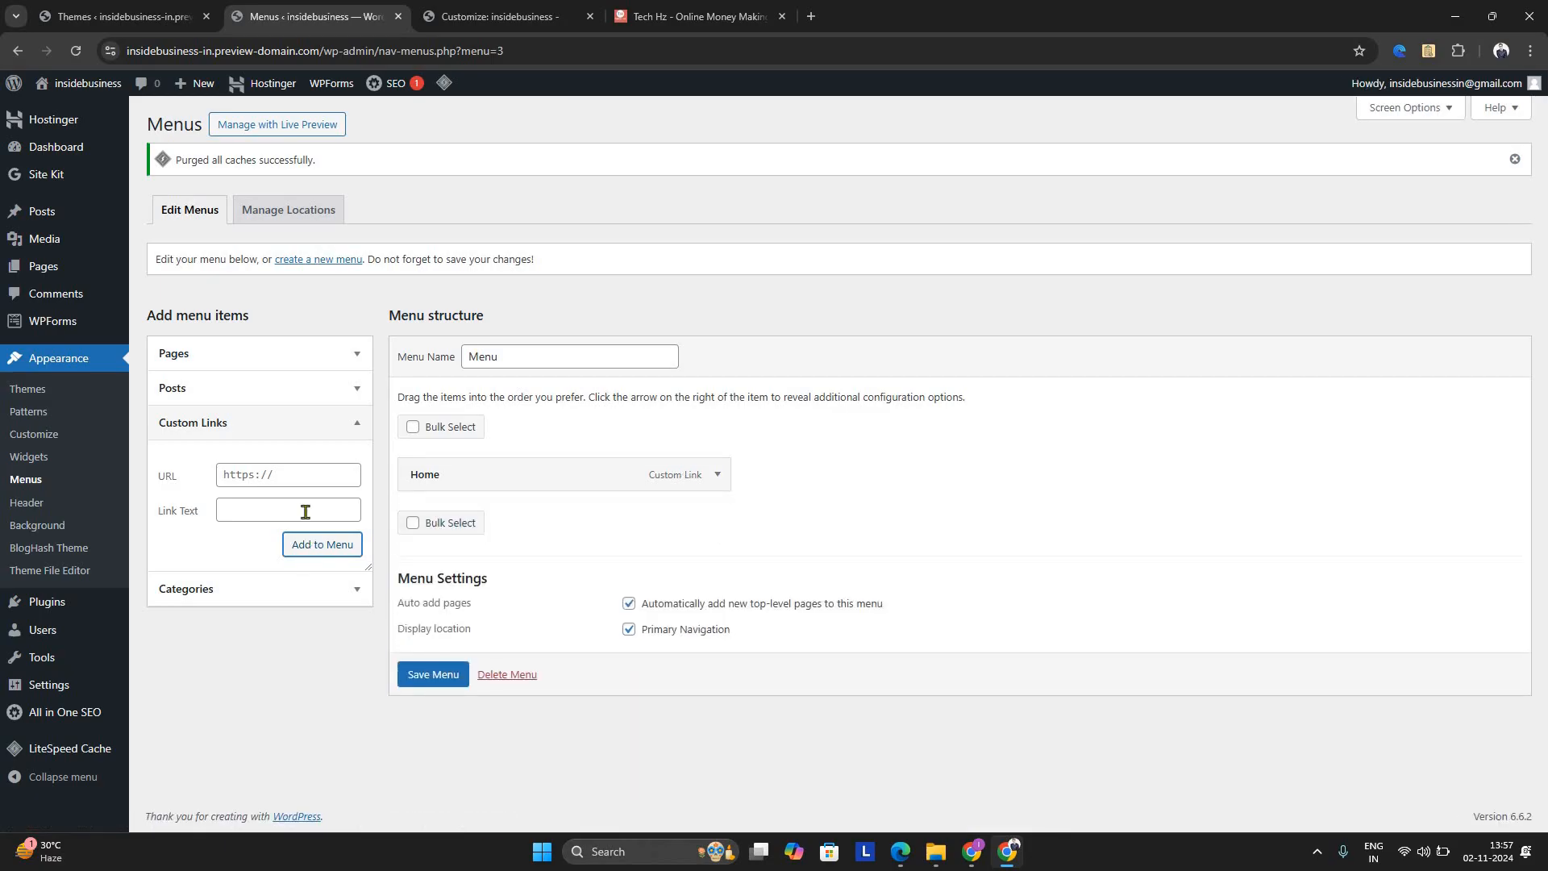
click(300, 501)
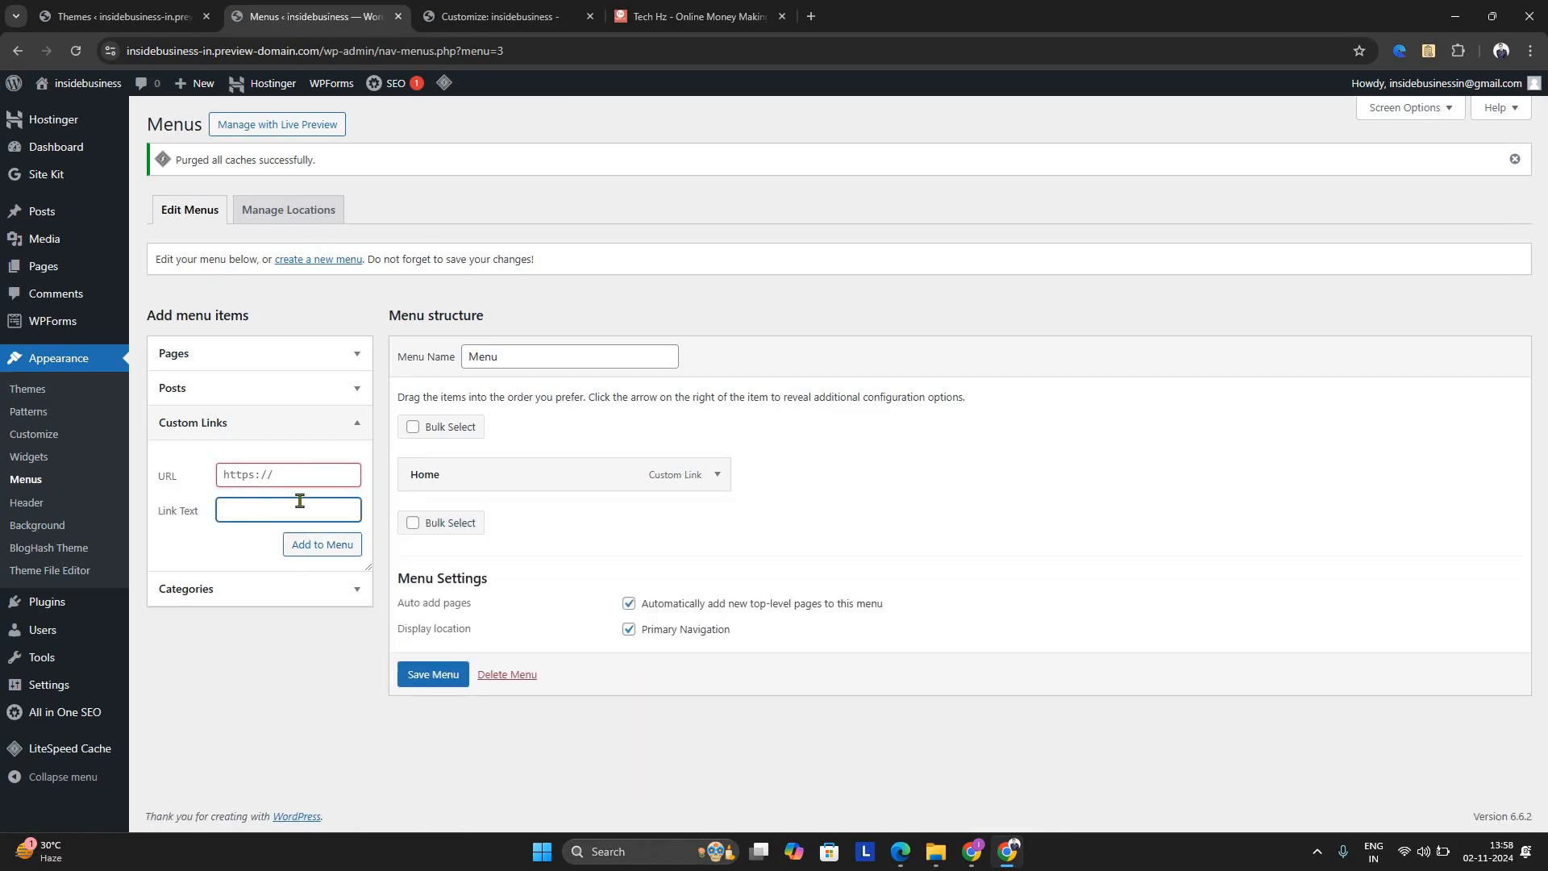
text(Business)
click(273, 476)
key(Return)
key(ctrl+a)
text(#)
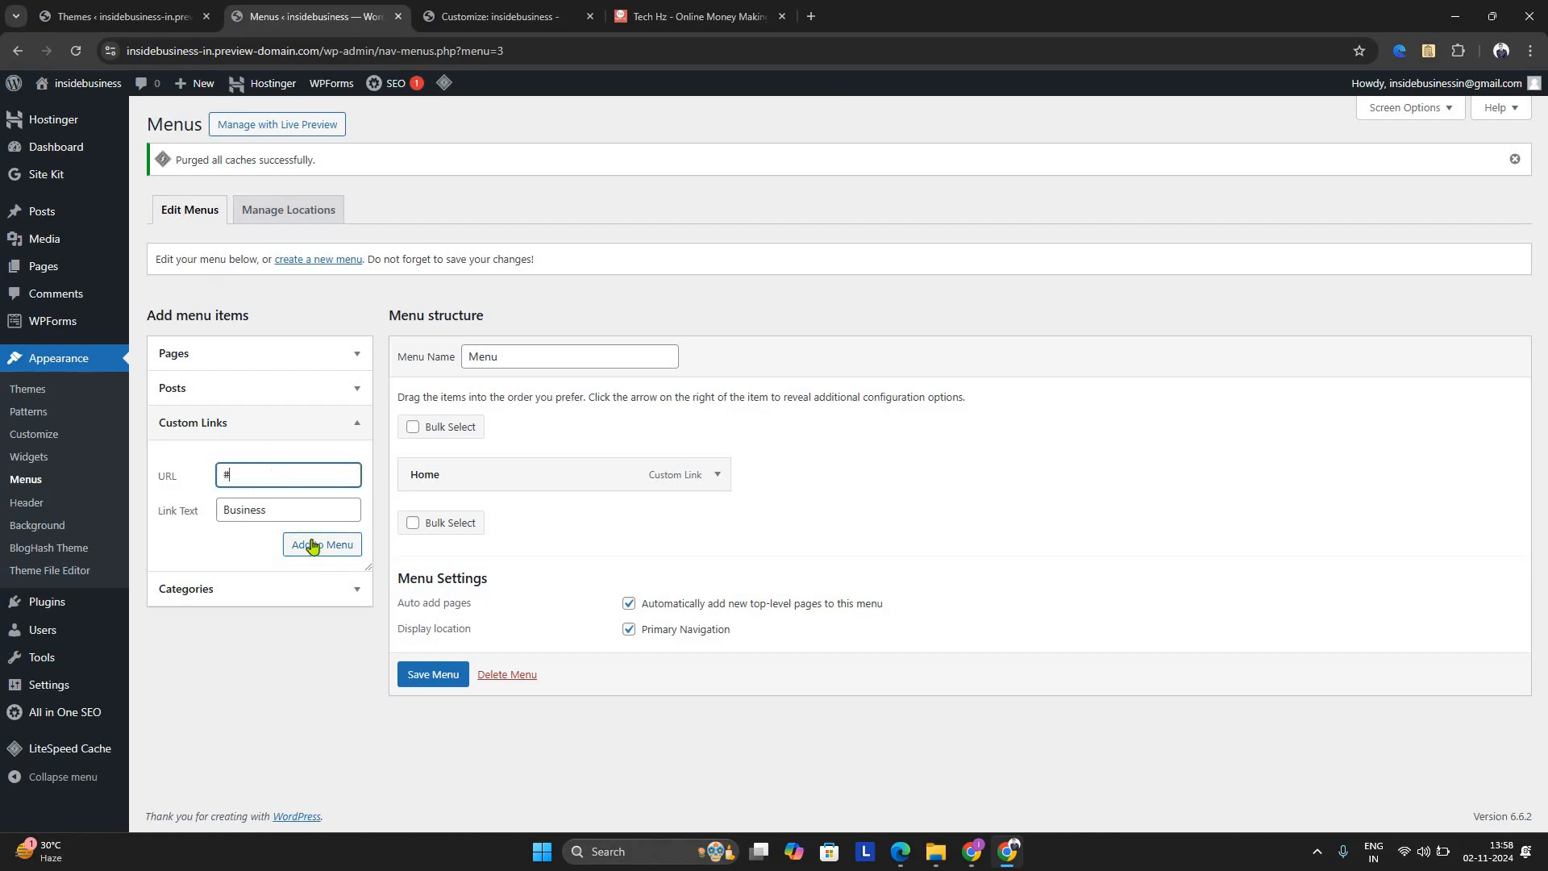
click(311, 543)
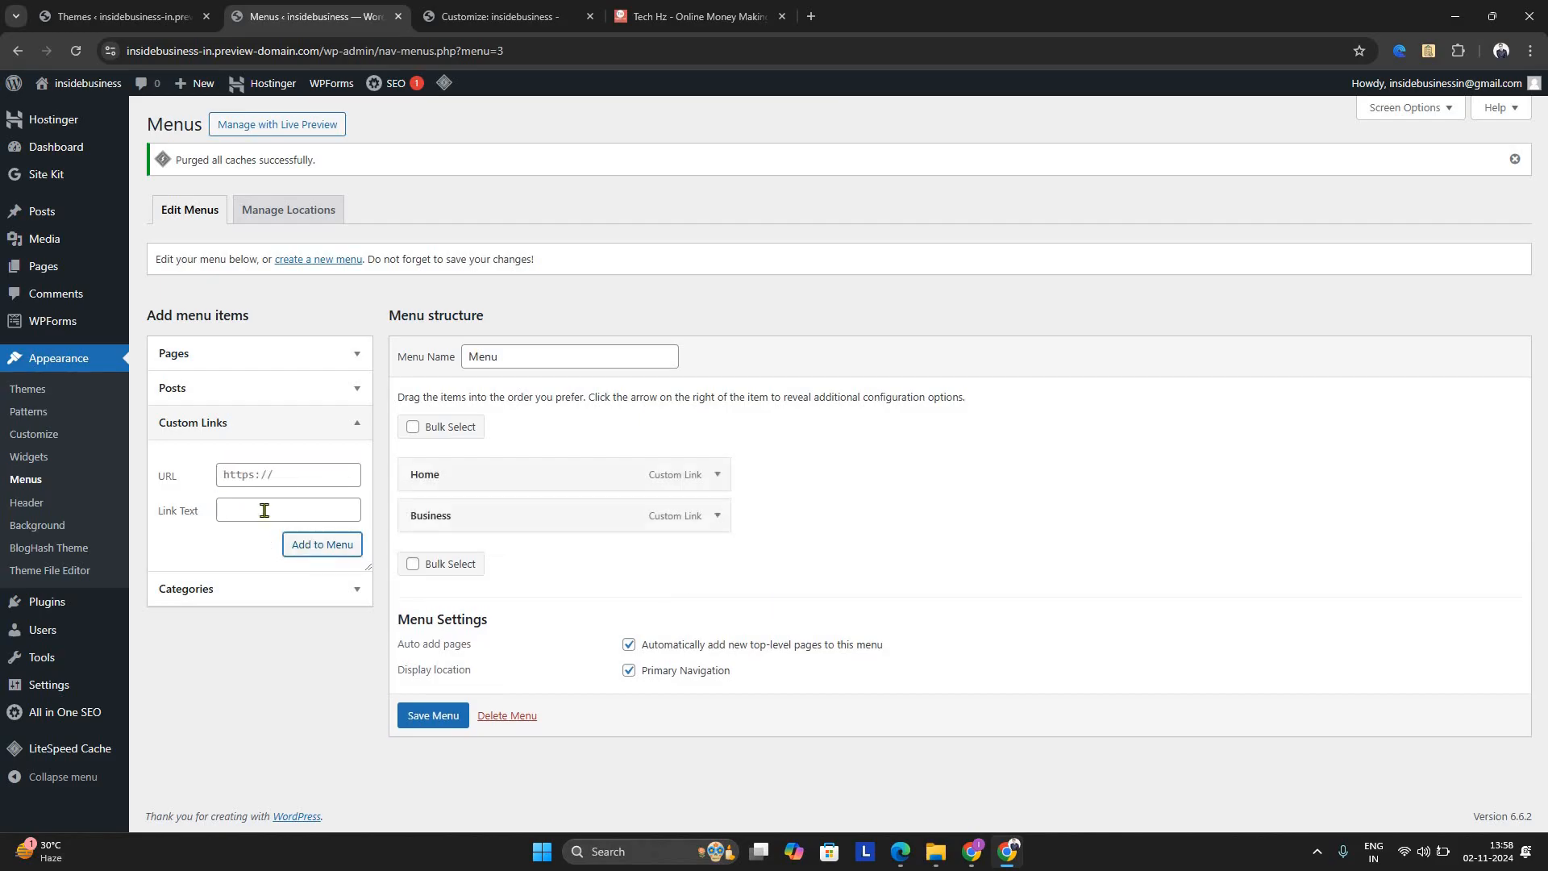
Add a custom link to the menu with the link text "Investment" and the URL "#"
click(264, 511)
text(Investment)
click(337, 484)
text(3)
key(BackSpace)
text(#)
click(321, 543)
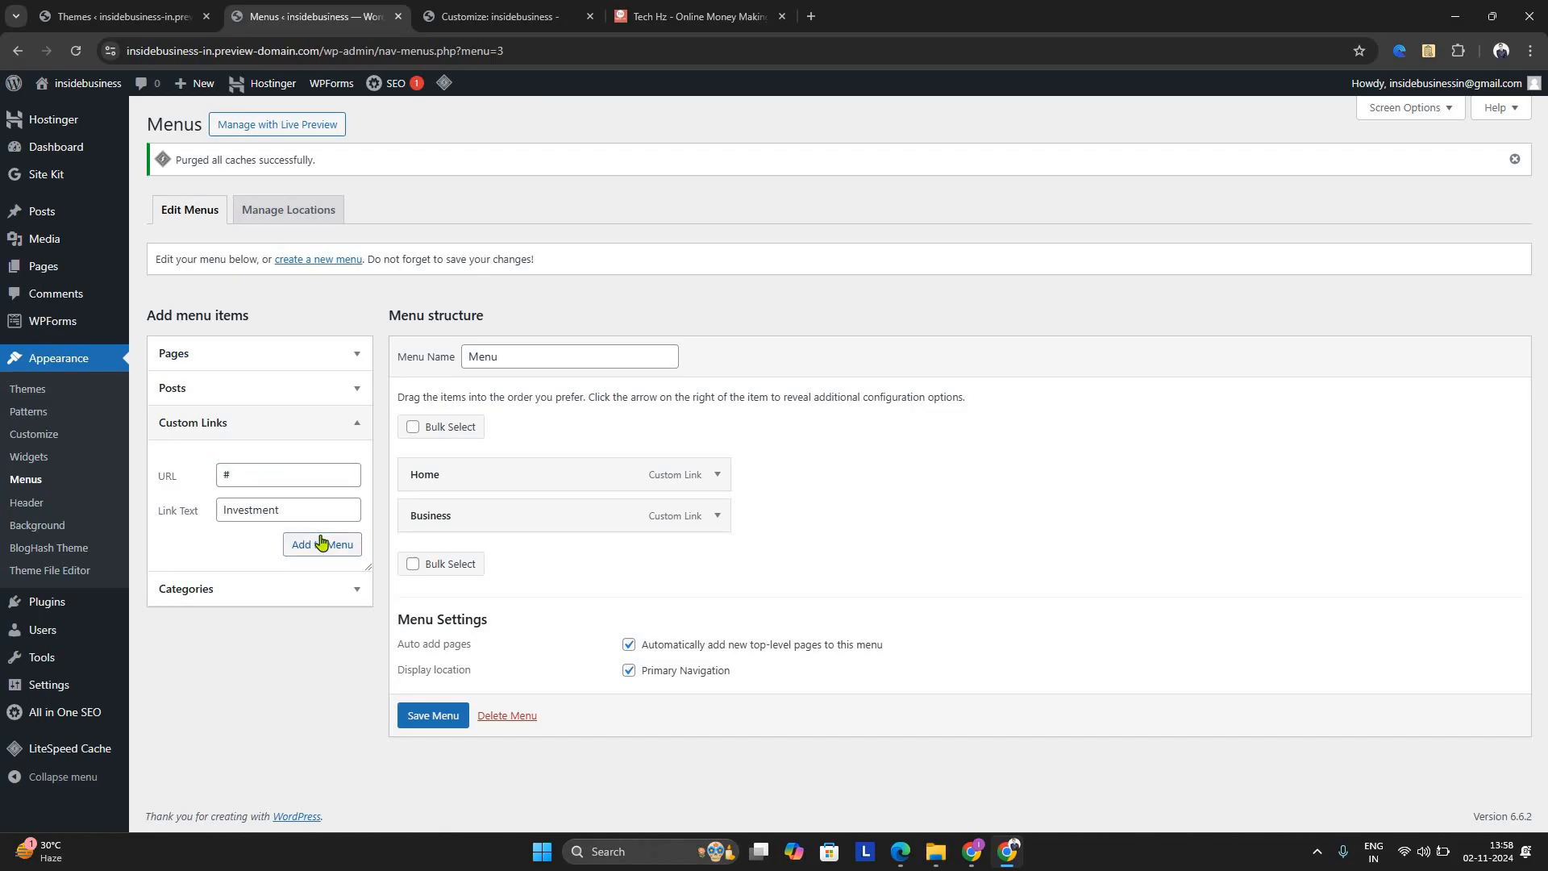
click(317, 475)
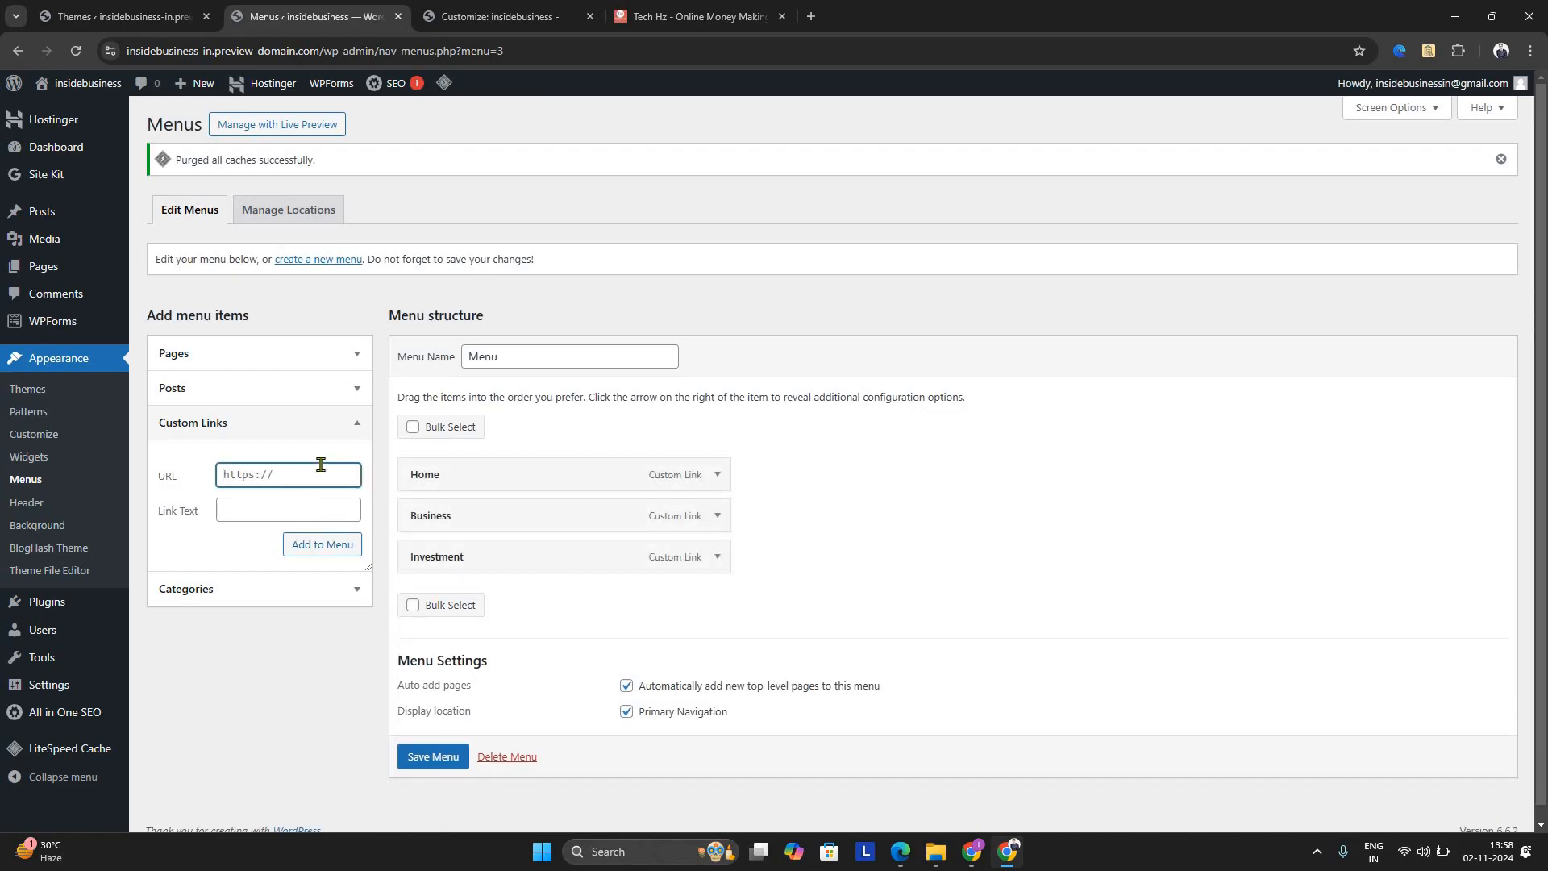
Add a custom link to the menu with the link text "Stock" and the URL "#"
text(3)
key(BackSpace)
text(#)
click(247, 510)
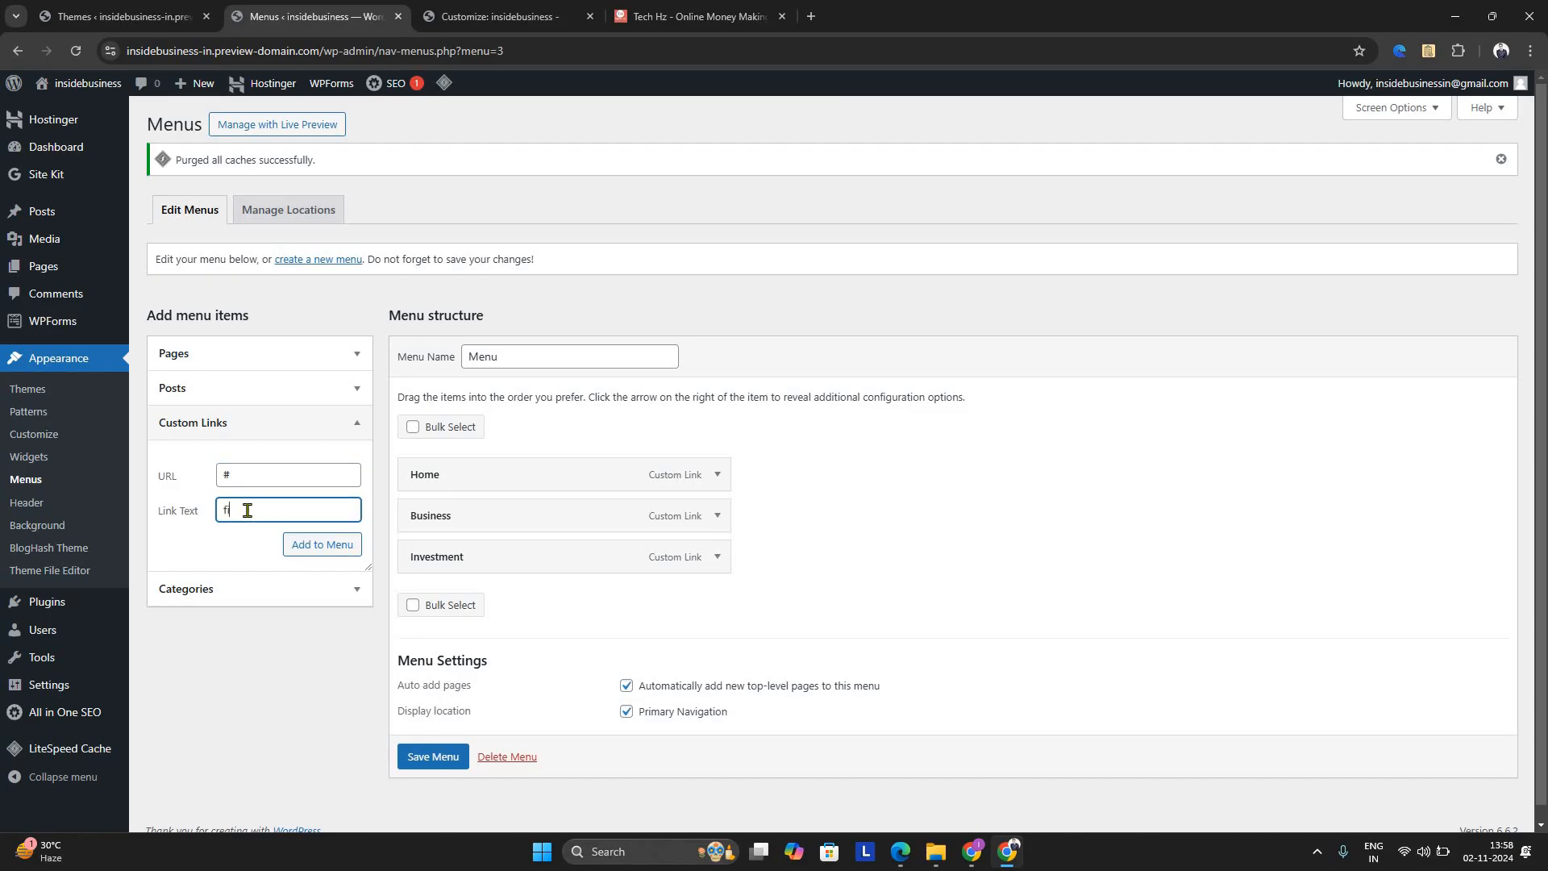
text(Stock)
click(333, 546)
Add a custom link to the menu with the link text "finance" and the URL "#"
click(316, 469)
text(#)
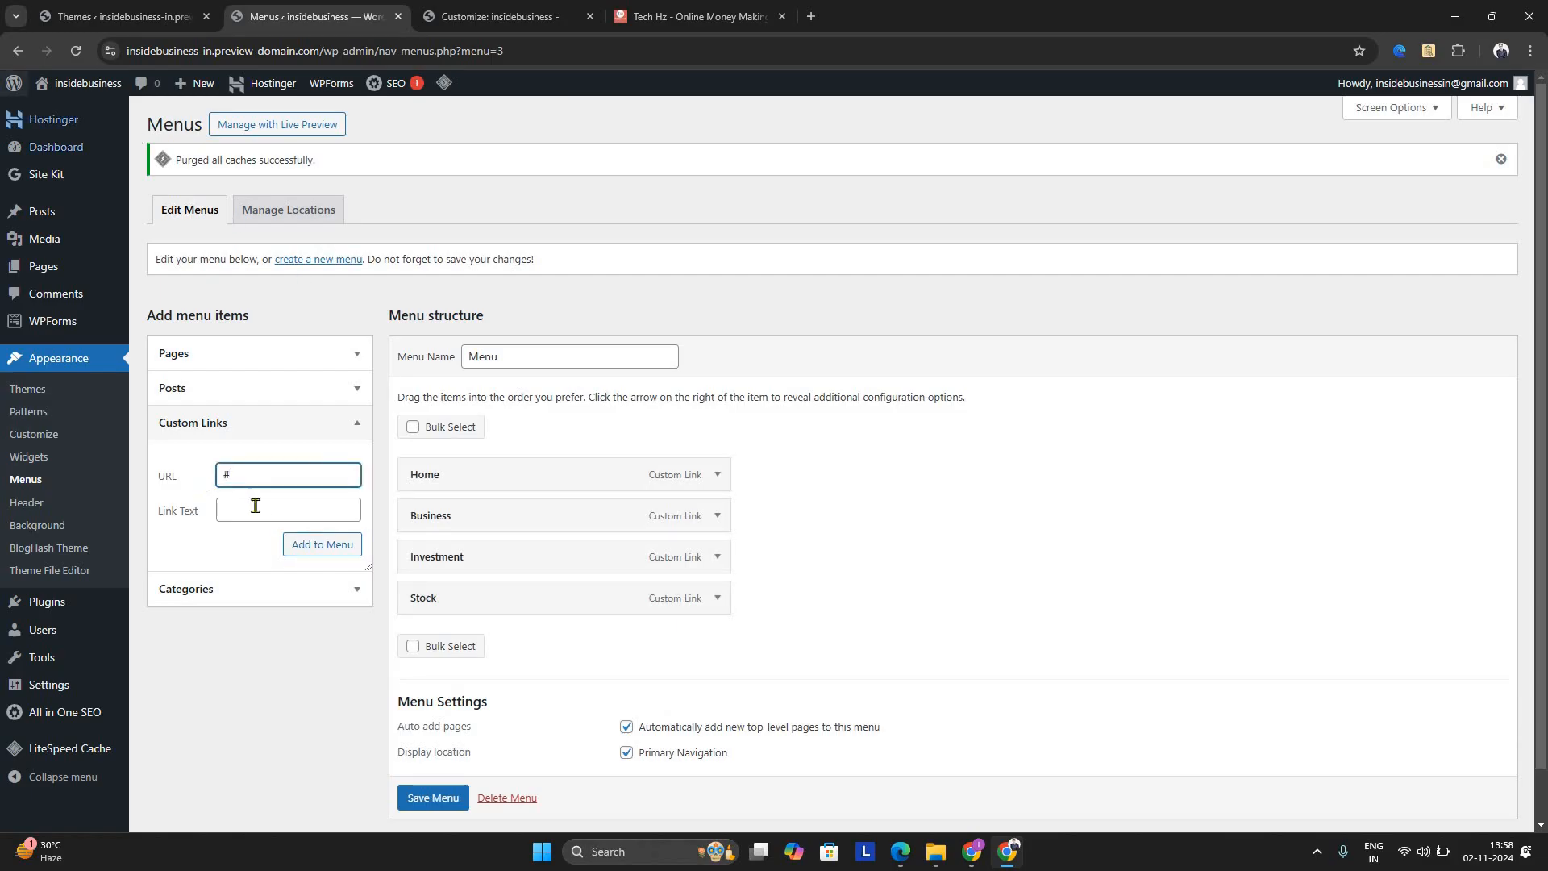
click(258, 506)
text(finance)
click(327, 541)
Add a custom link to the menu with the link text "career" and the URL "#"
click(321, 475)
text(#)
click(305, 507)
text(career)
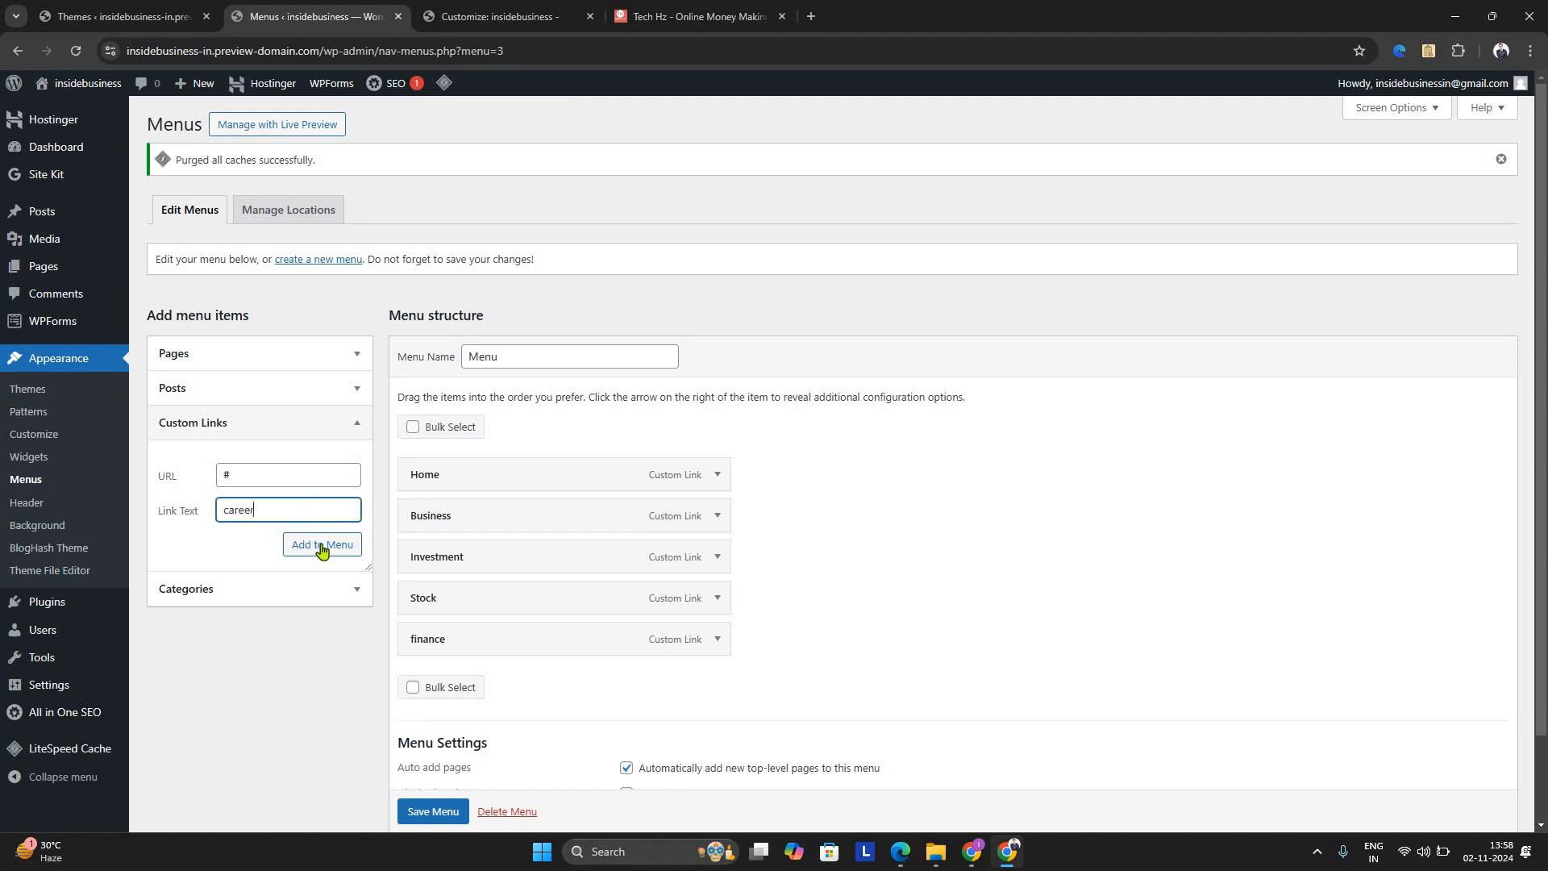
click(322, 548)
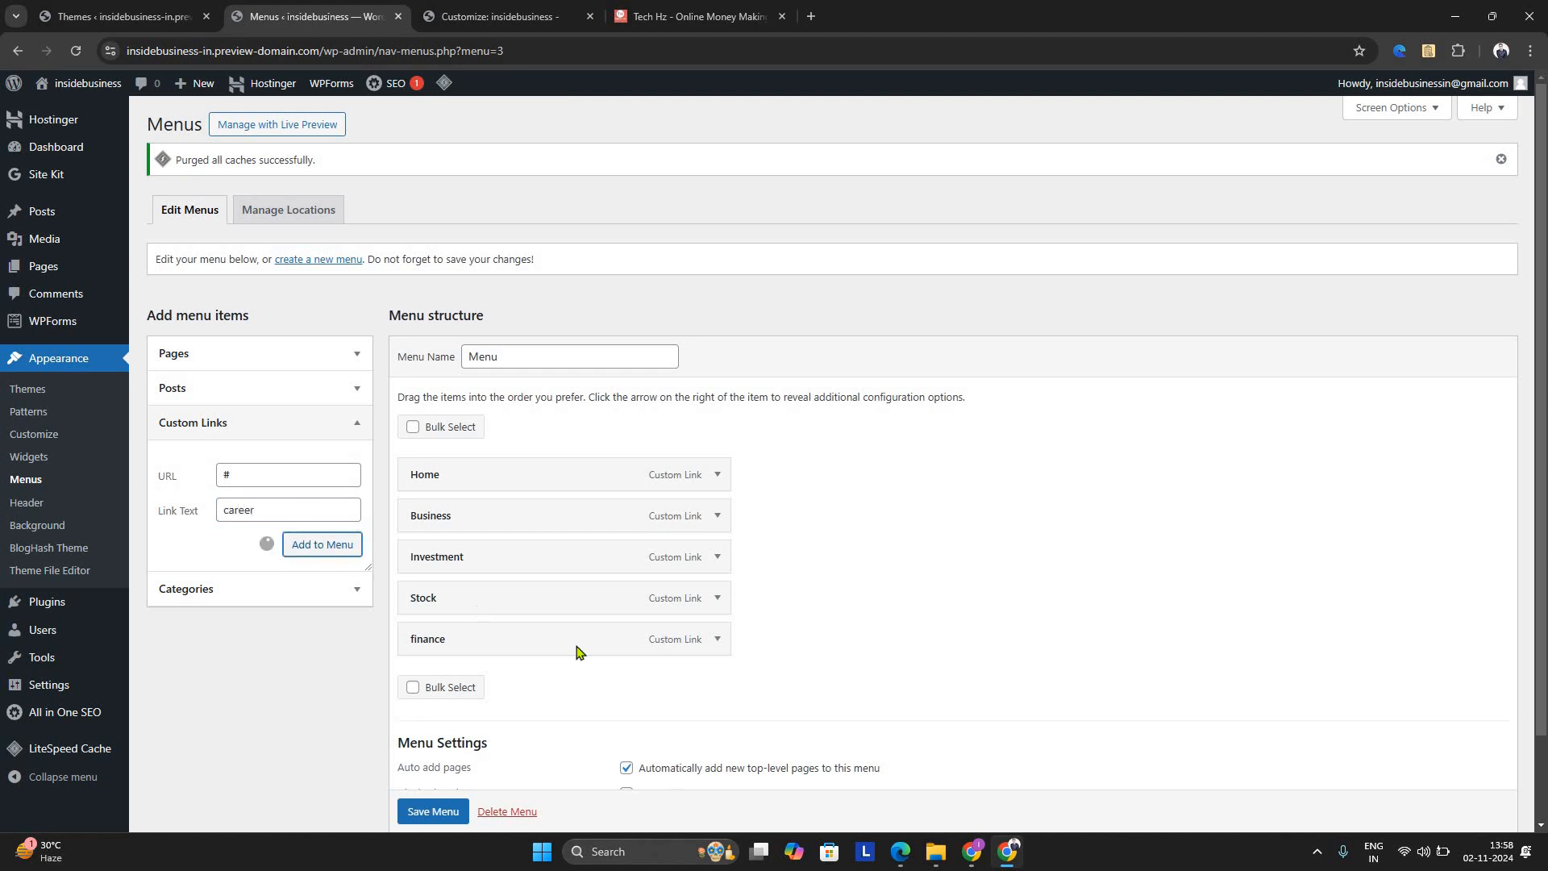
Leave bulk selection off and save the menu with its Home, Business, Investment, Stock, finance and career links
click(413, 428)
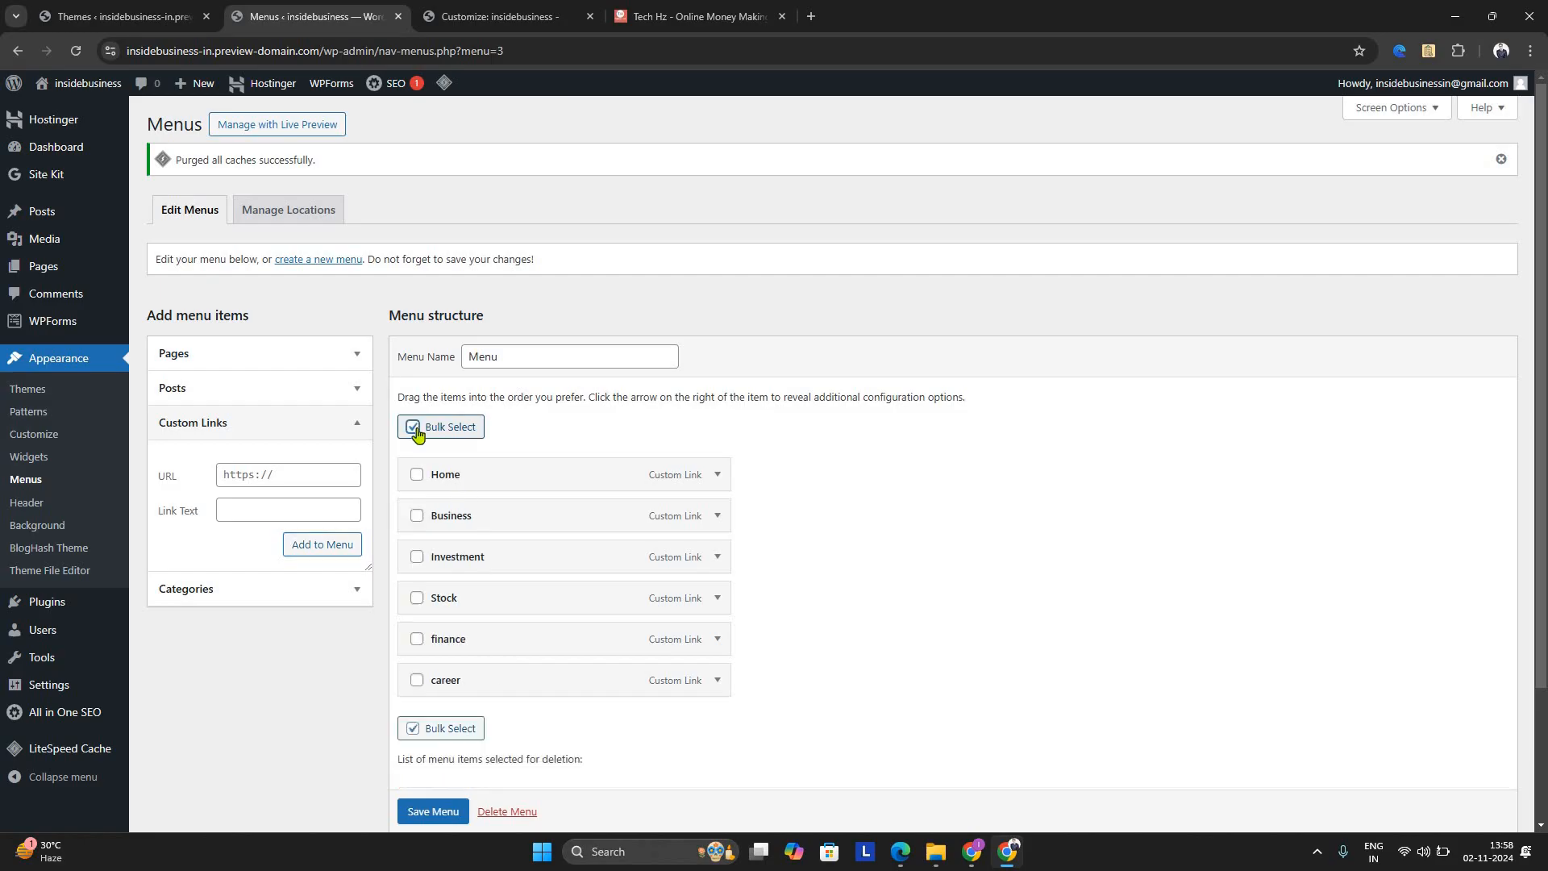
click(442, 812)
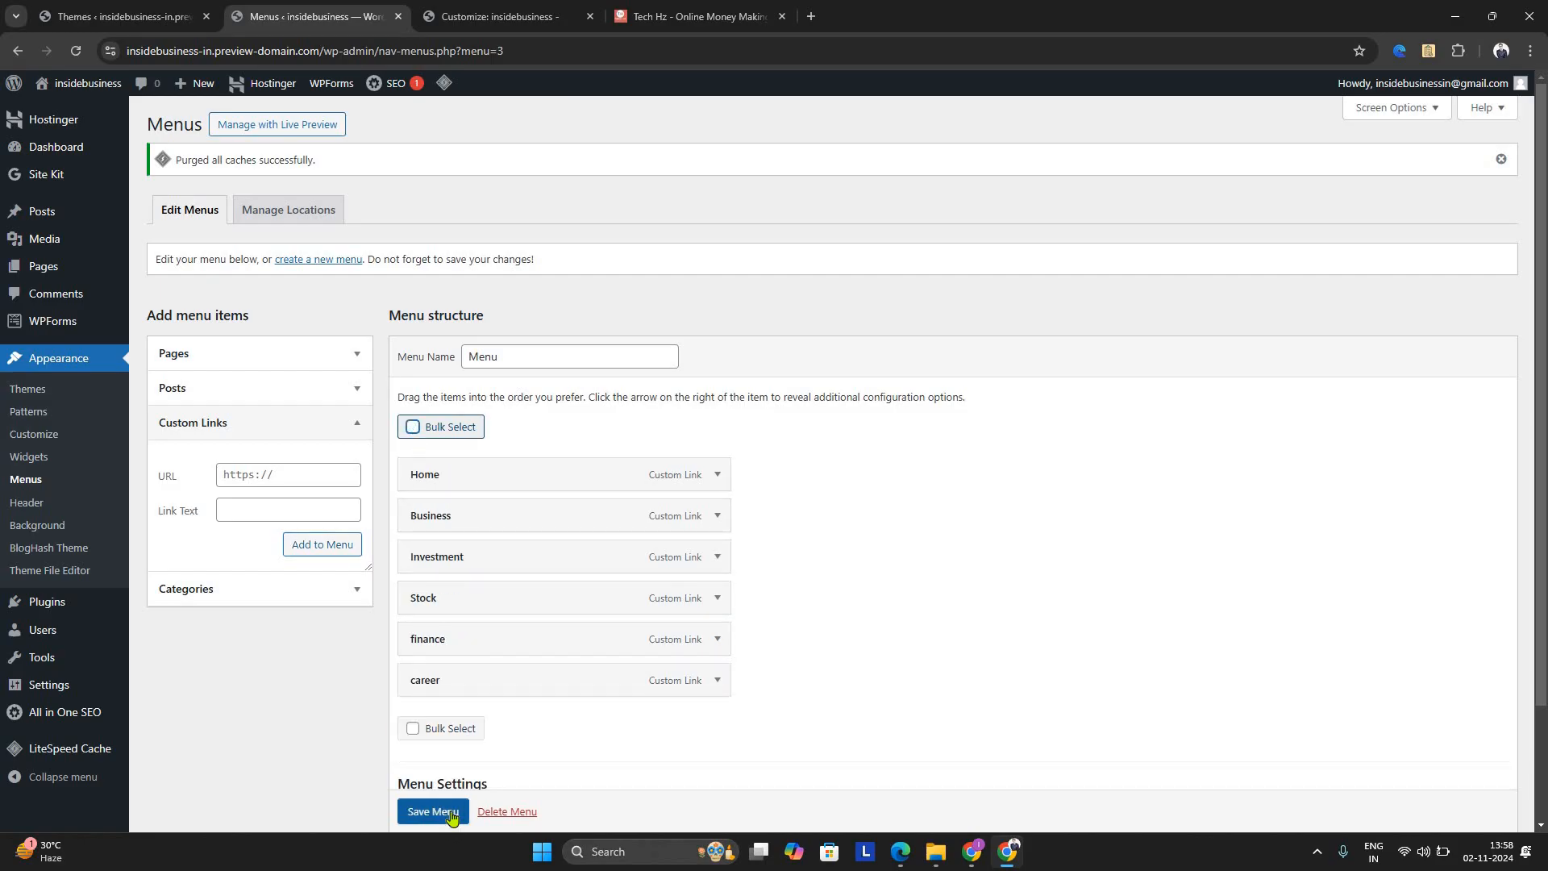
click(450, 815)
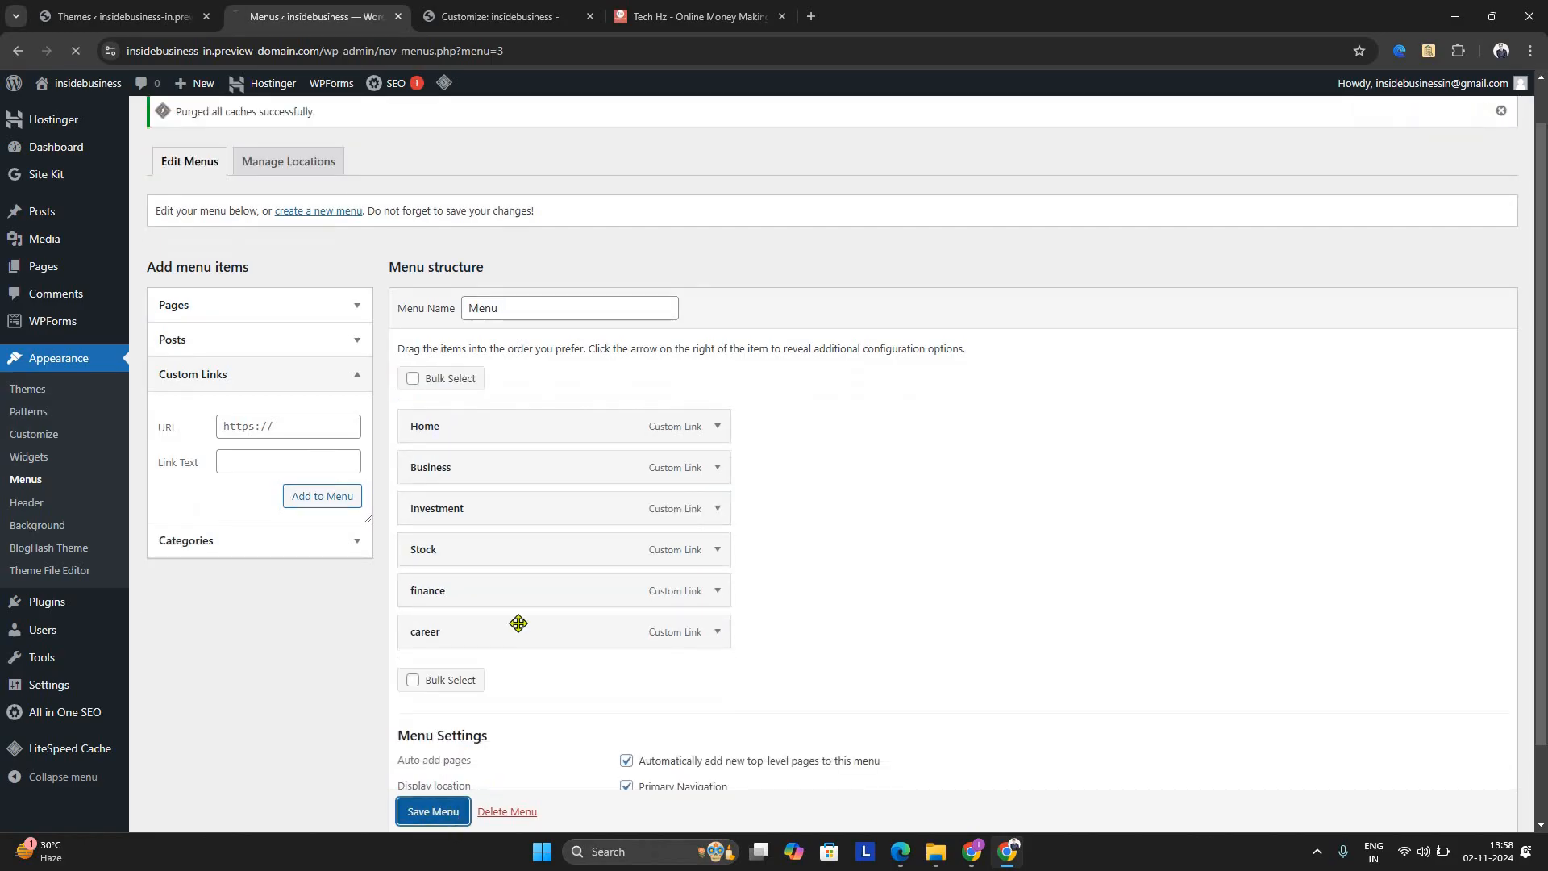
Reload the theme customizer, open General Settings and examine the navigation menu and page layout in the site preview
click(484, 12)
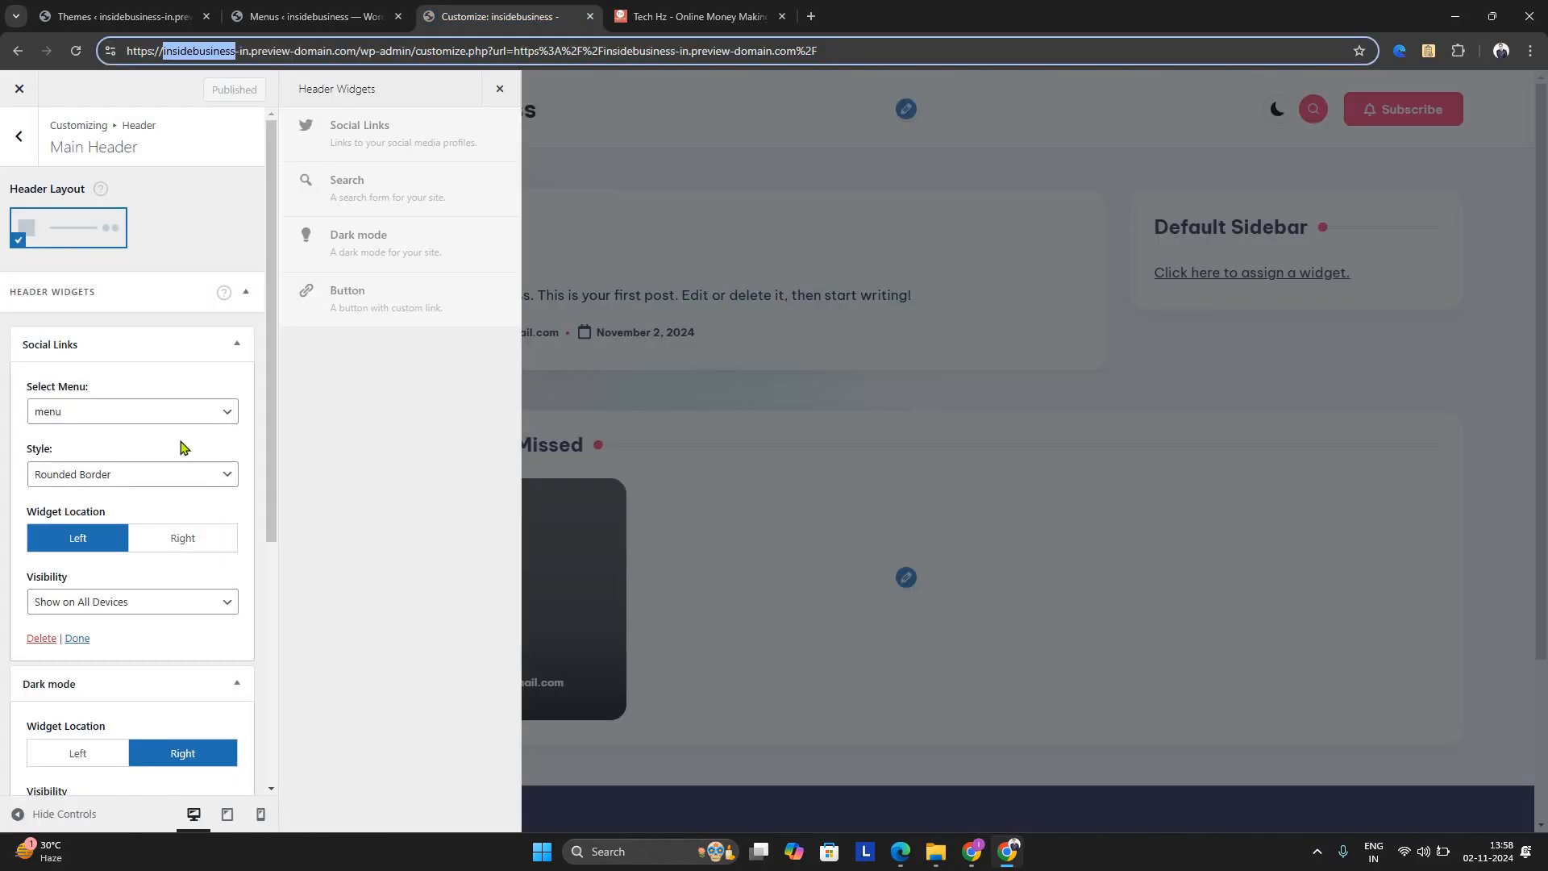
click(118, 410)
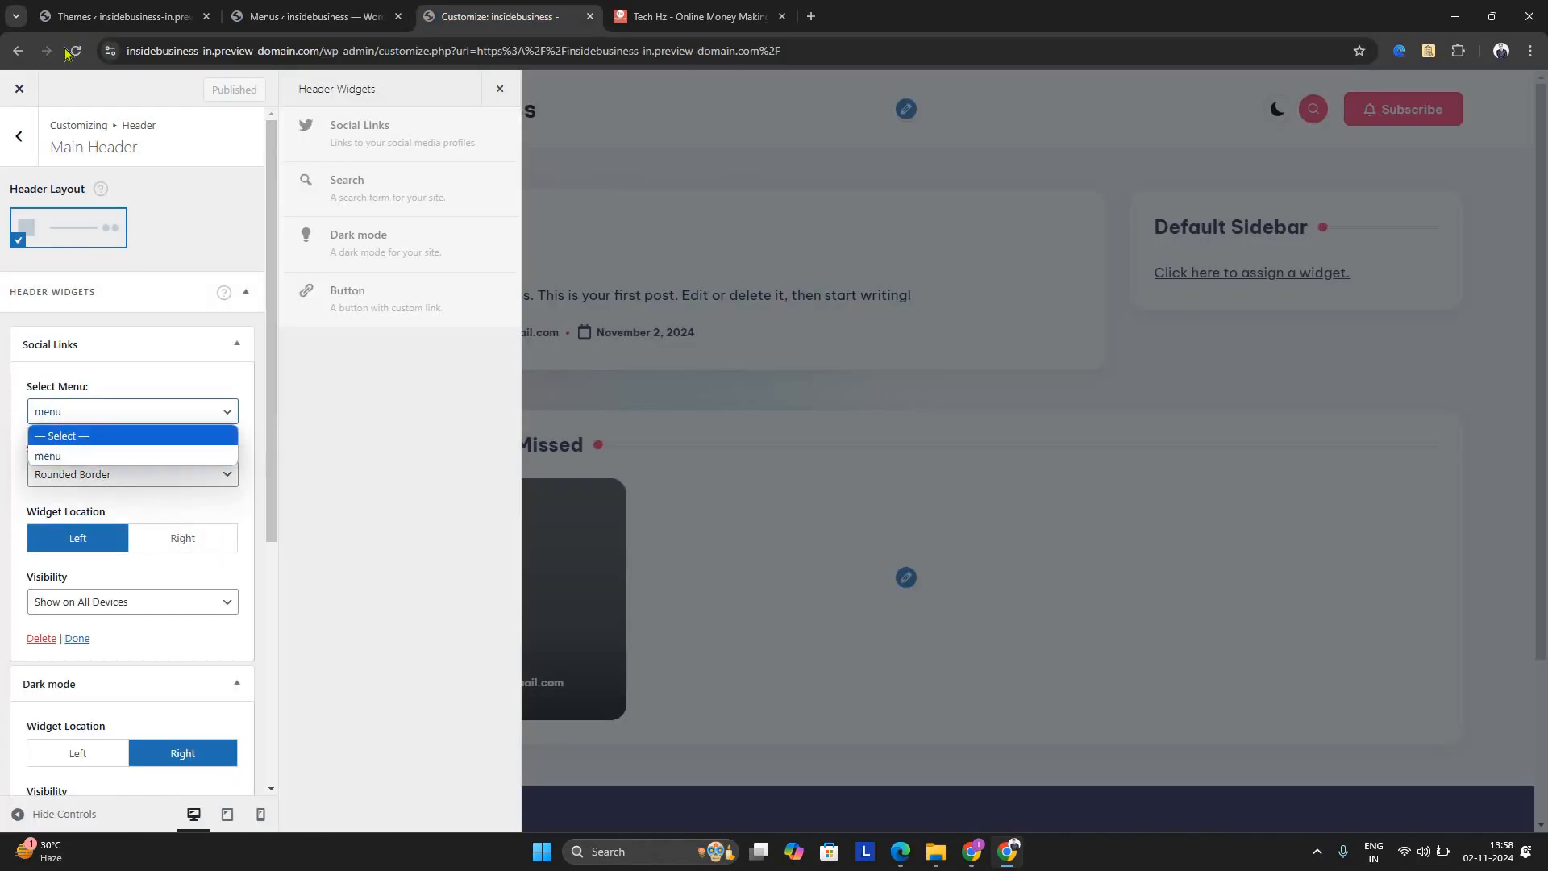
click(397, 491)
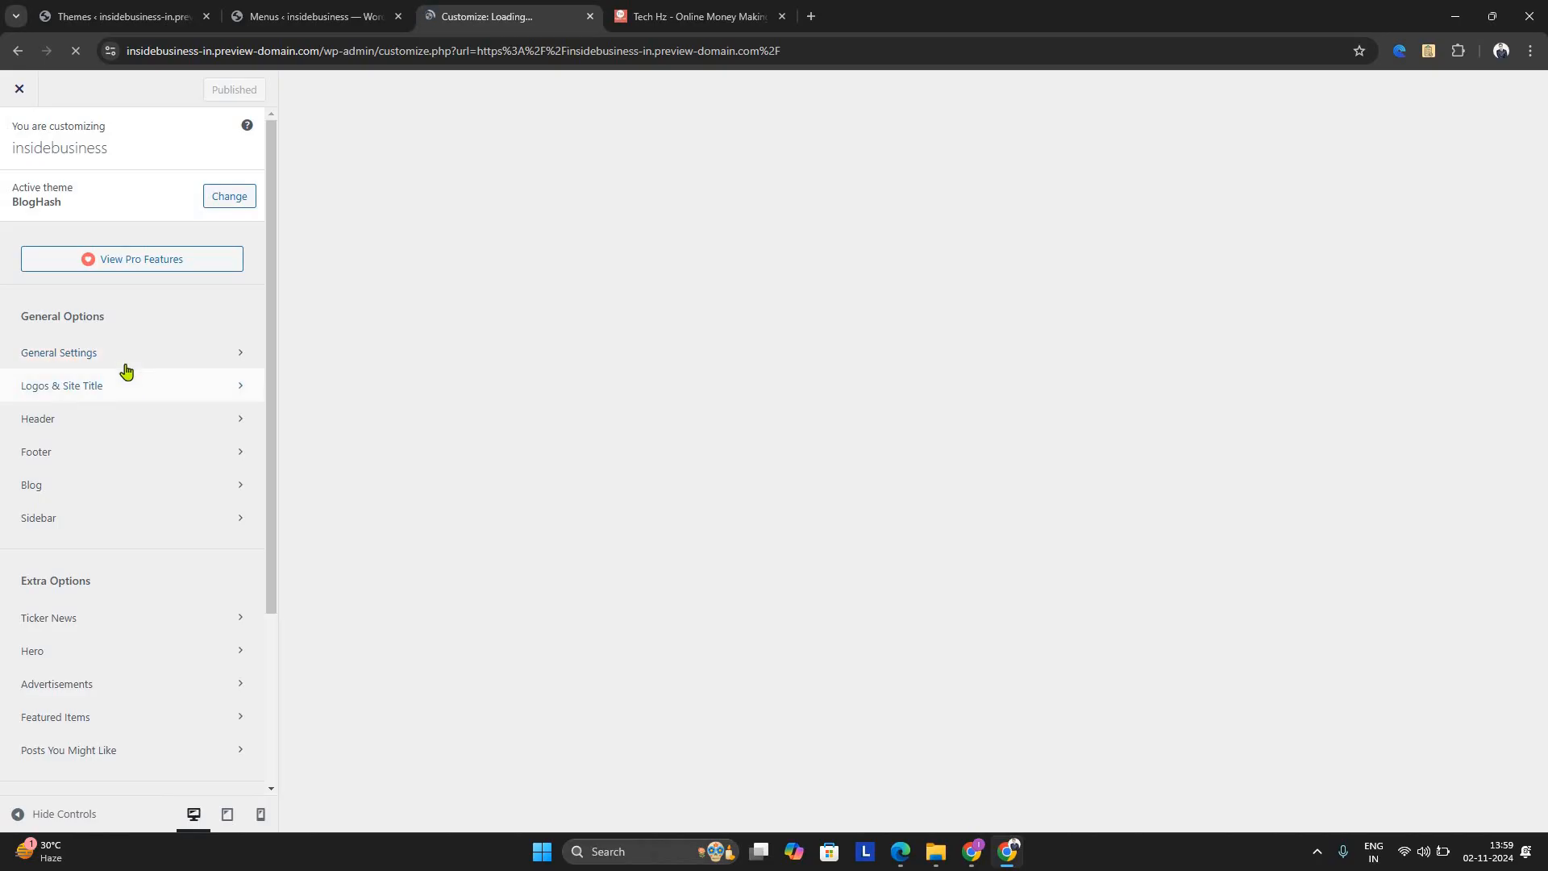
click(124, 363)
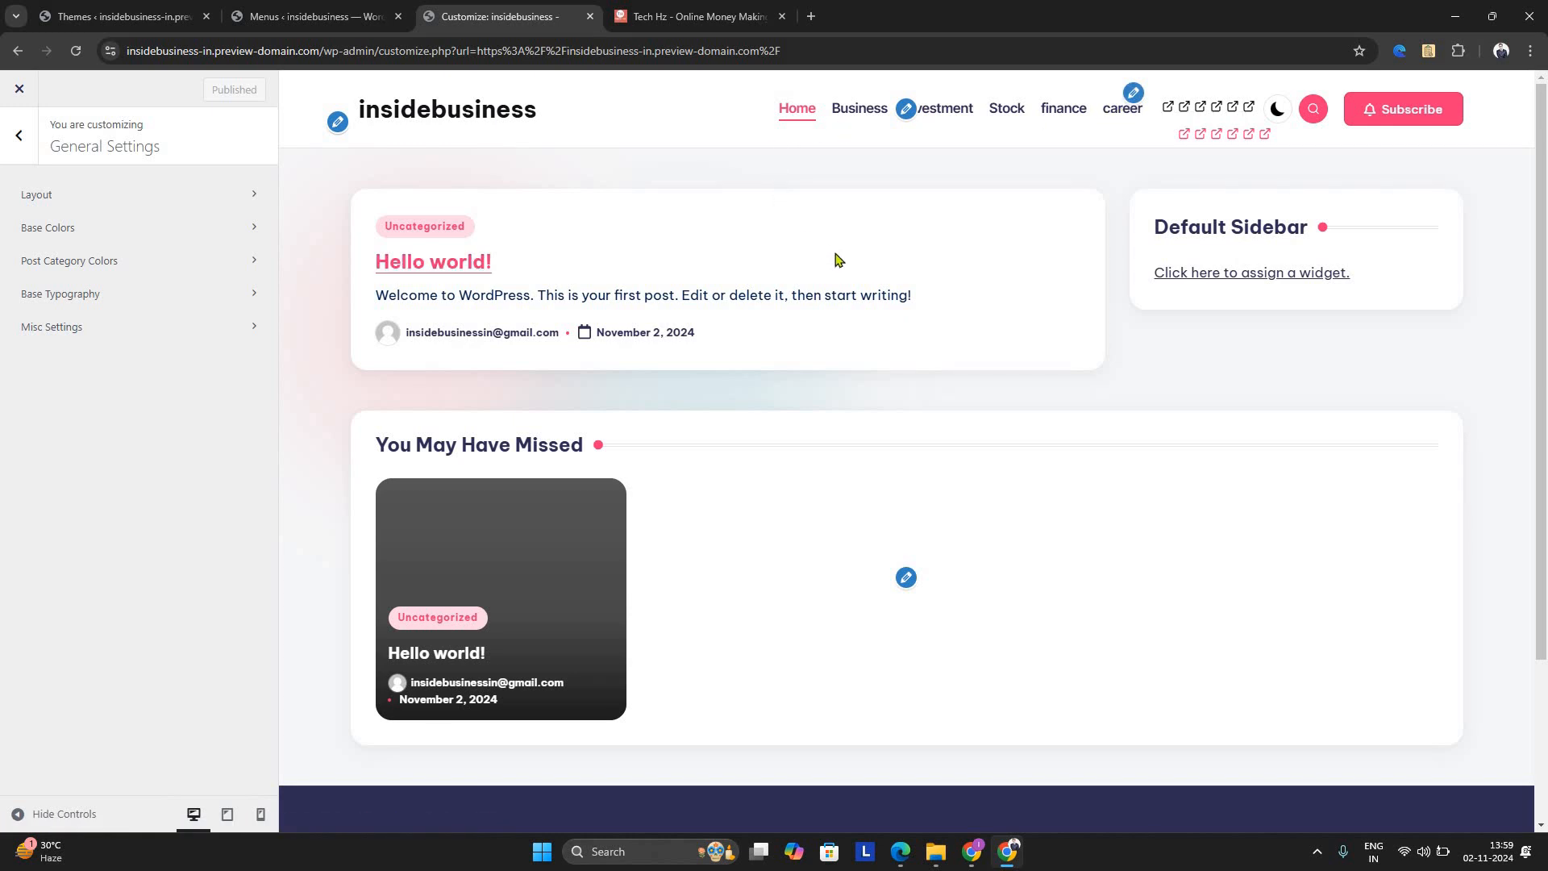
scroll(842, 268, down, 3)
scroll(841, 267, up, 3)
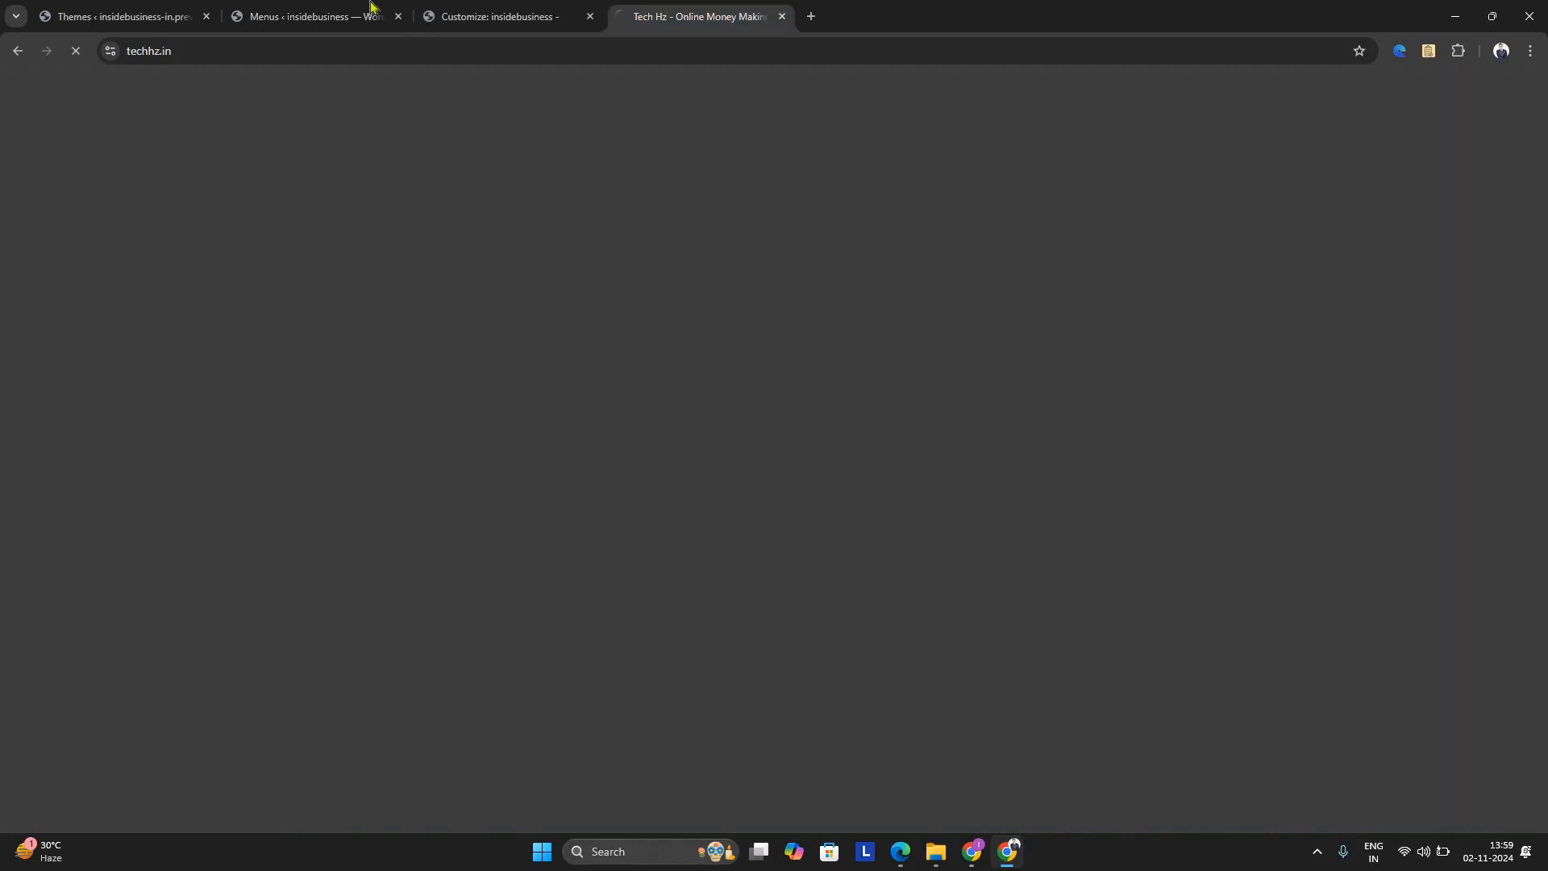
Return to the WordPress admin, open the installed plugins page and review the listed plugins
click(371, 12)
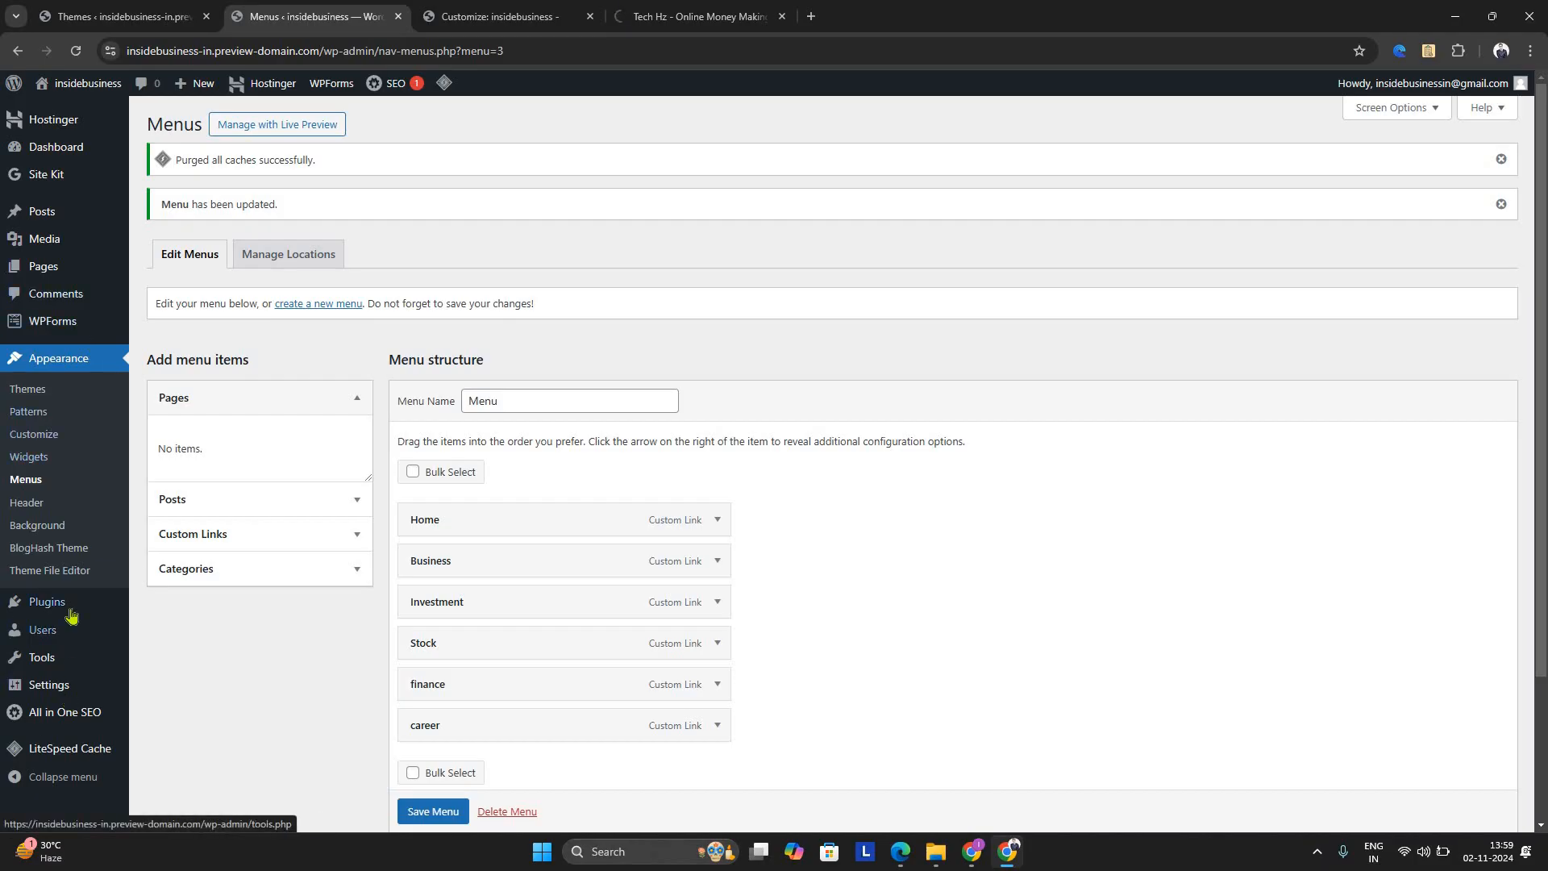
mouse_move(90, 606)
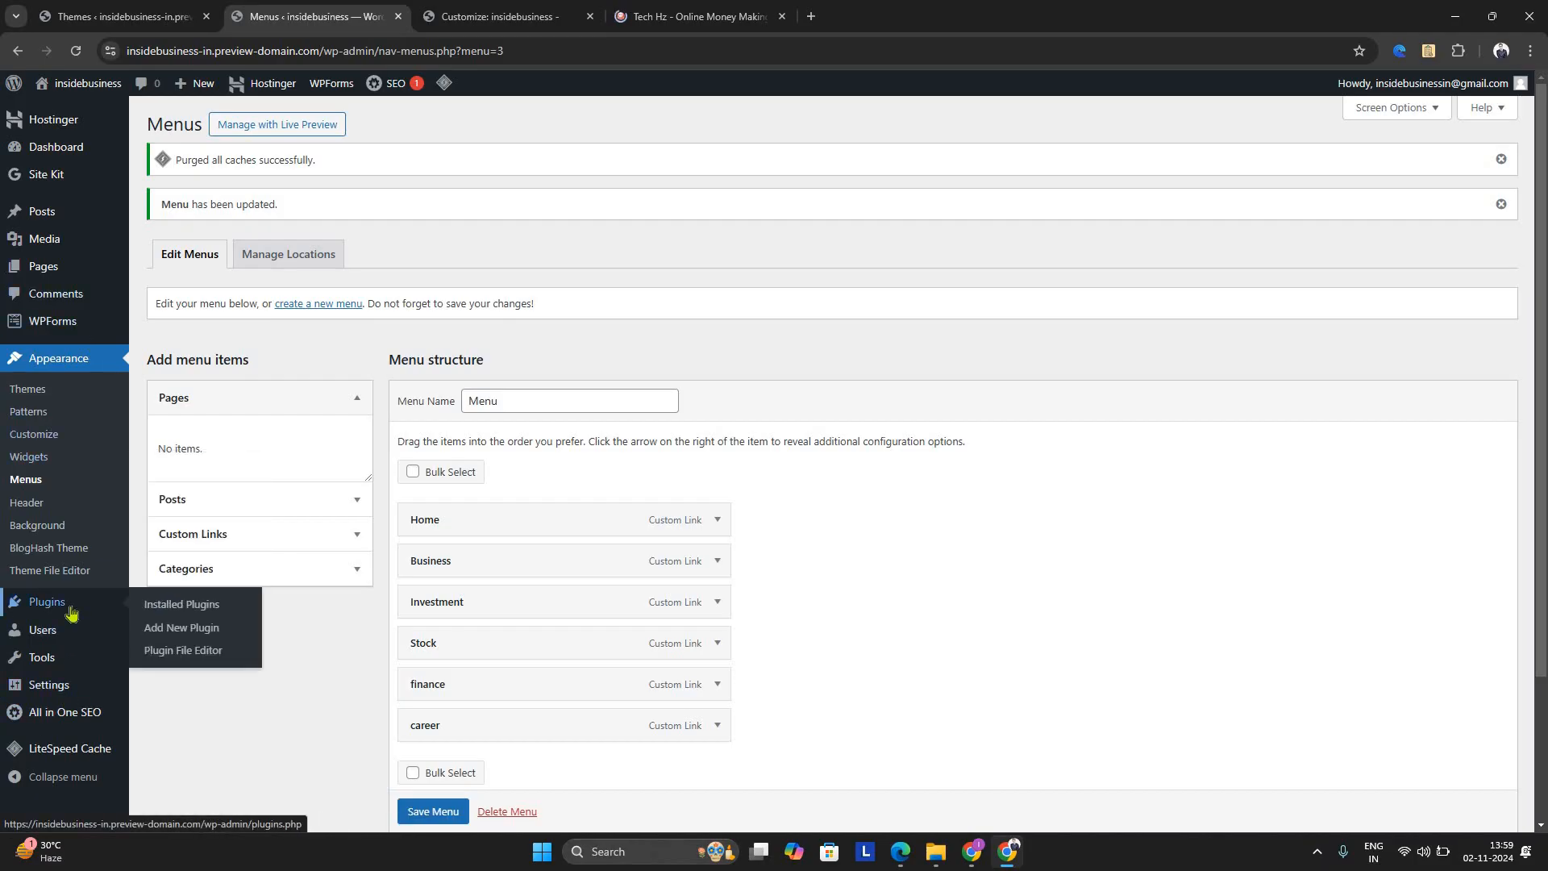
click(164, 606)
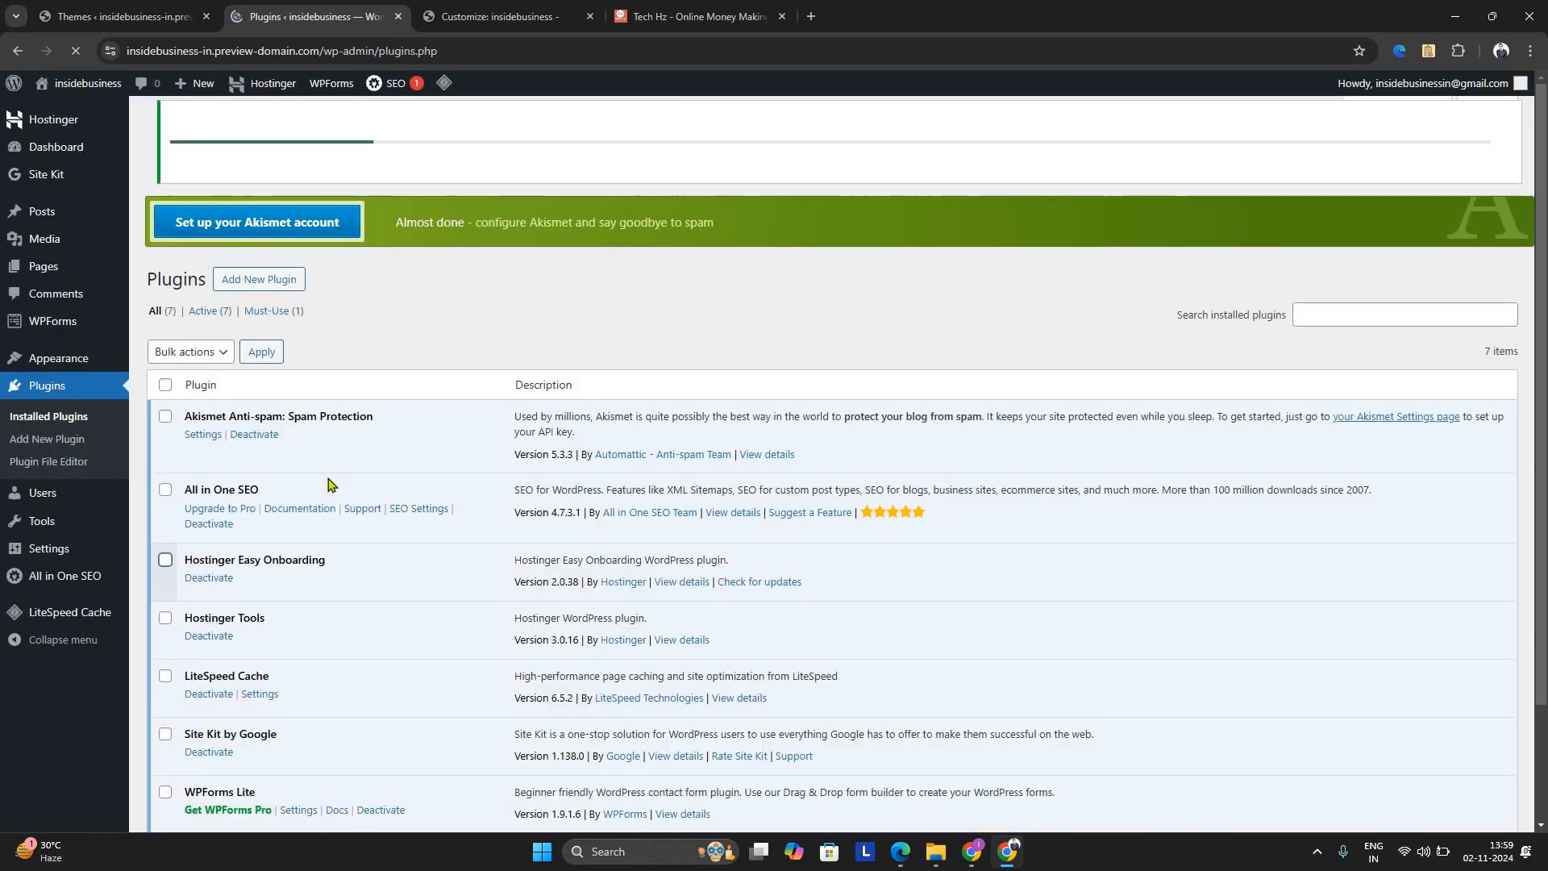
scroll(345, 452, down, 2)
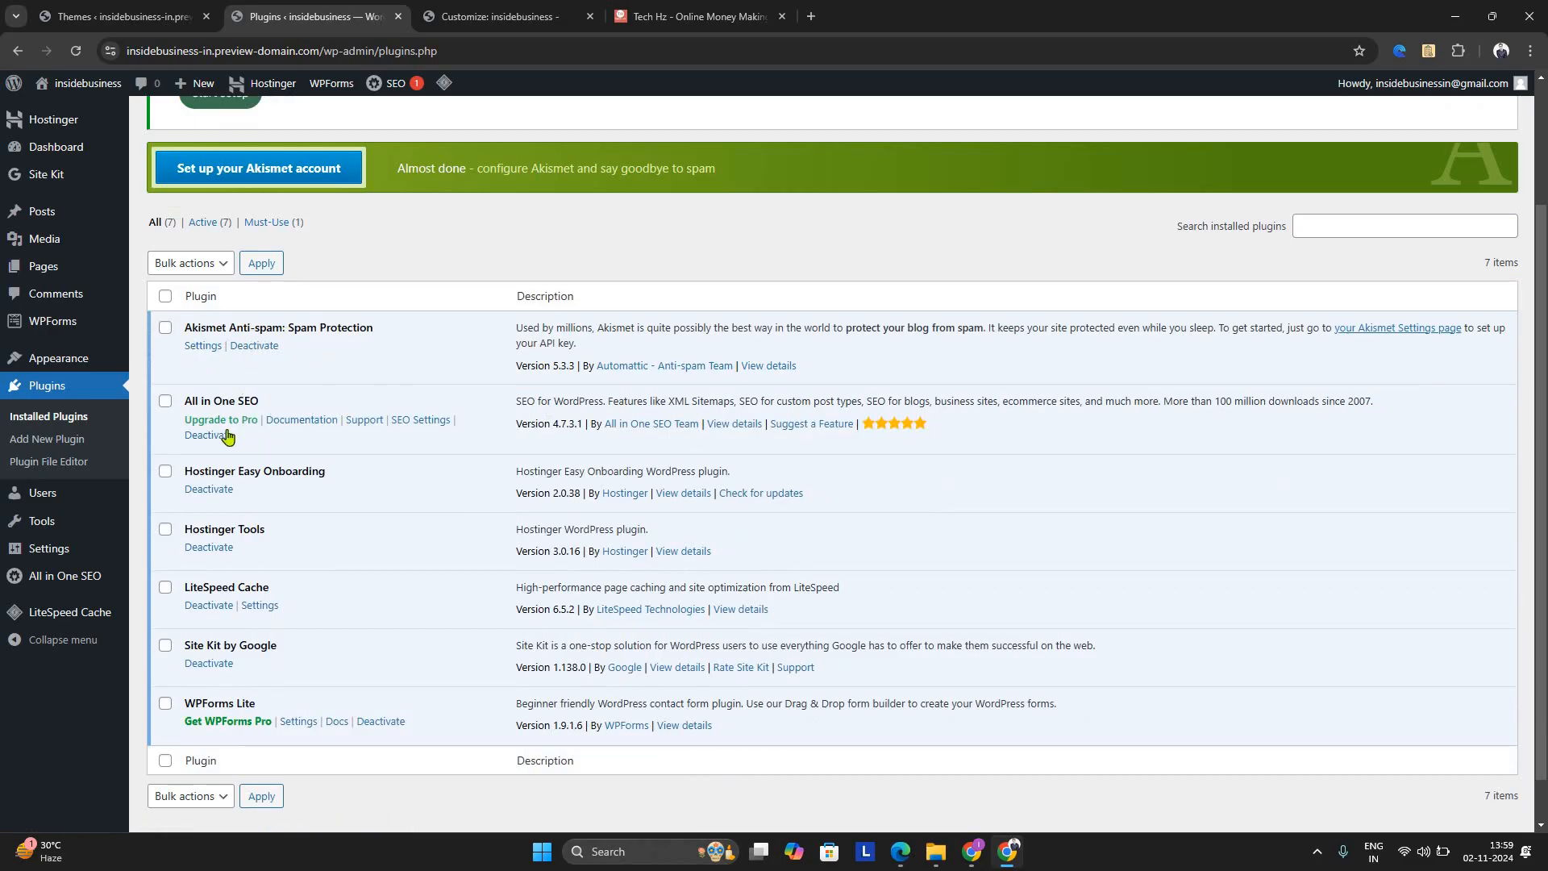
scroll(224, 382, down, 1)
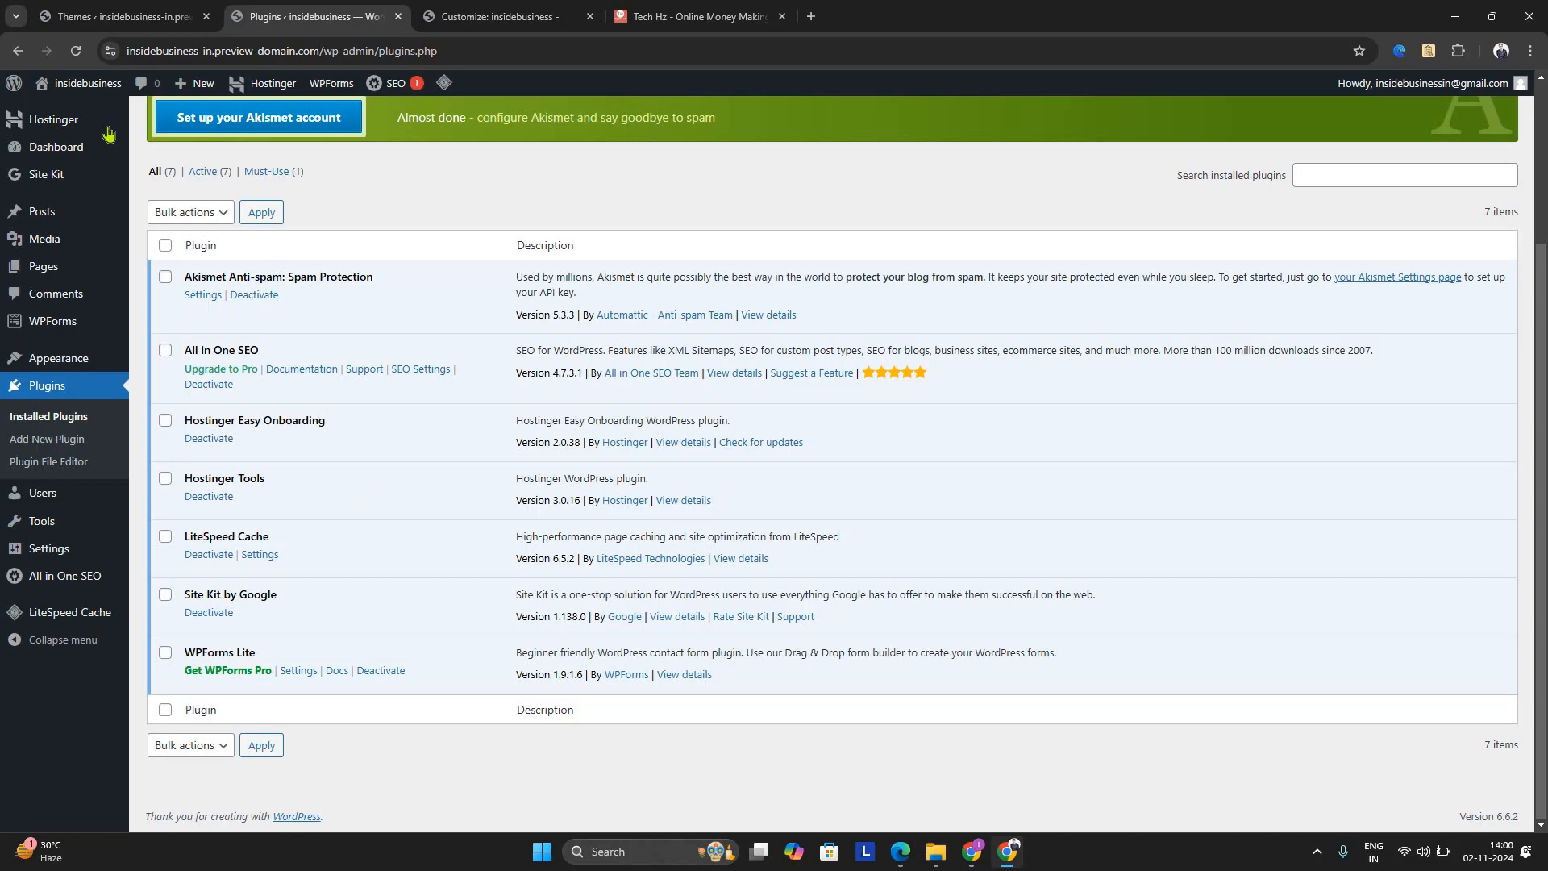
mouse_move(109, 133)
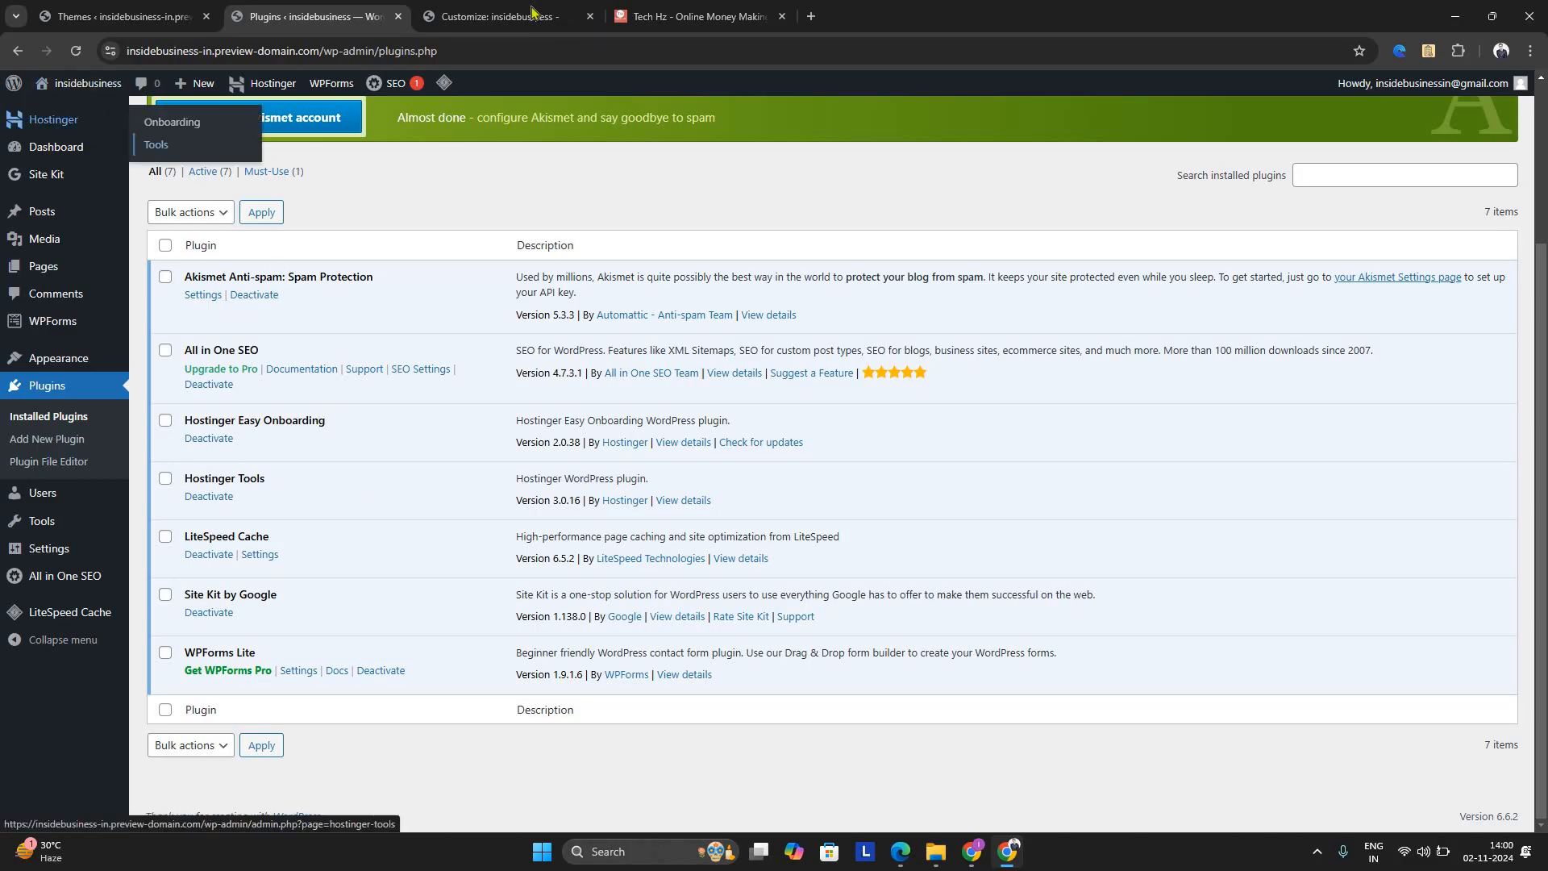